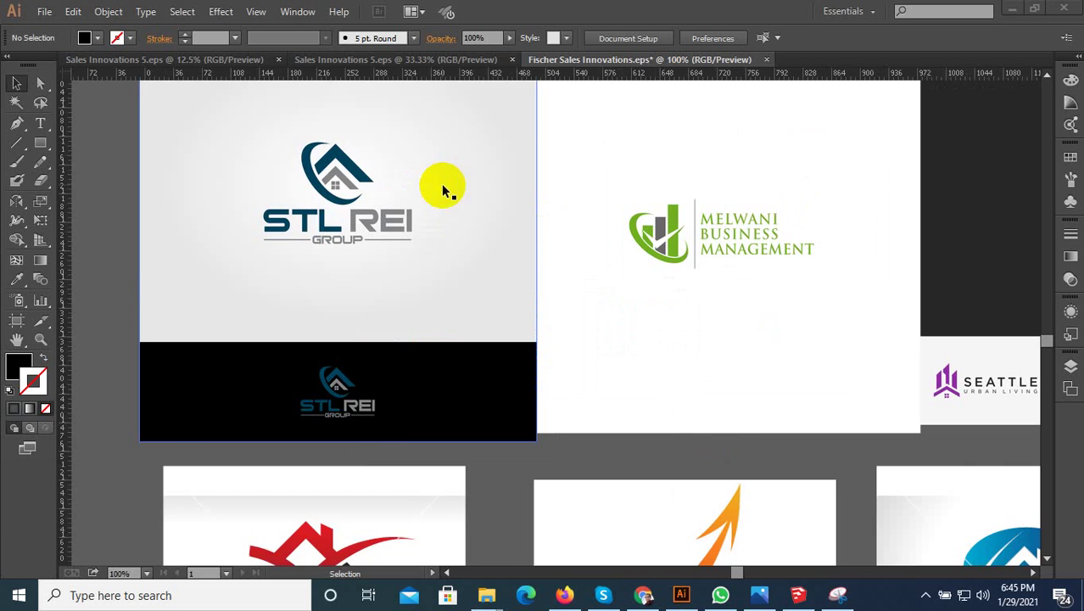
# Trace the right roof slope as a closed Pen path: apex, right tip, inner corner, back to apex
pyautogui.scroll(-3, 497, 228)
pyautogui.scroll(-2, 493, 243)
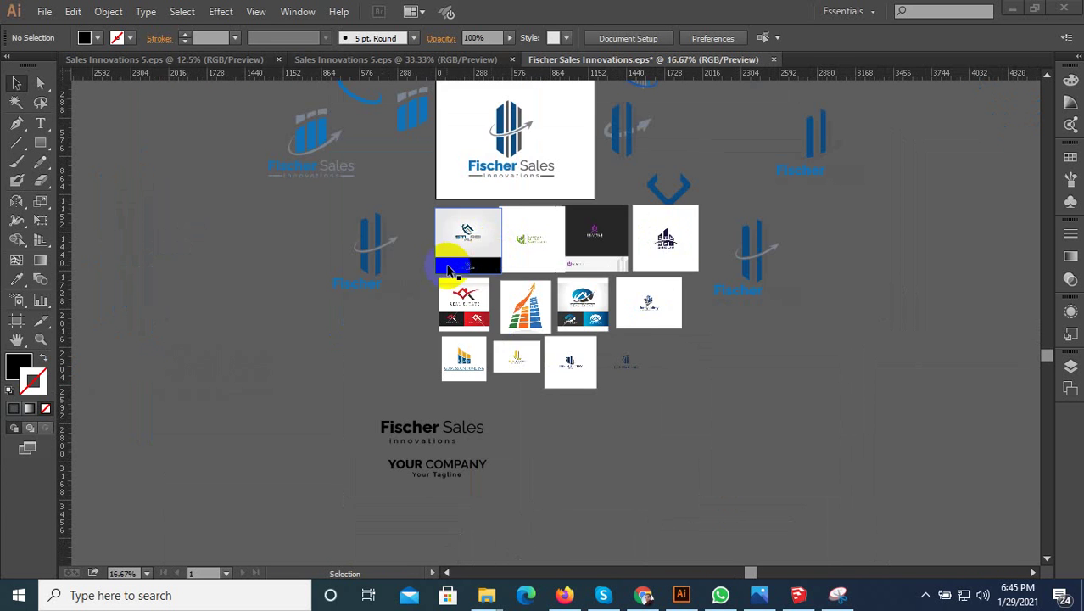
pyautogui.scroll(3, 475, 254)
pyautogui.scroll(-2, 487, 161)
pyautogui.scroll(3, 509, 127)
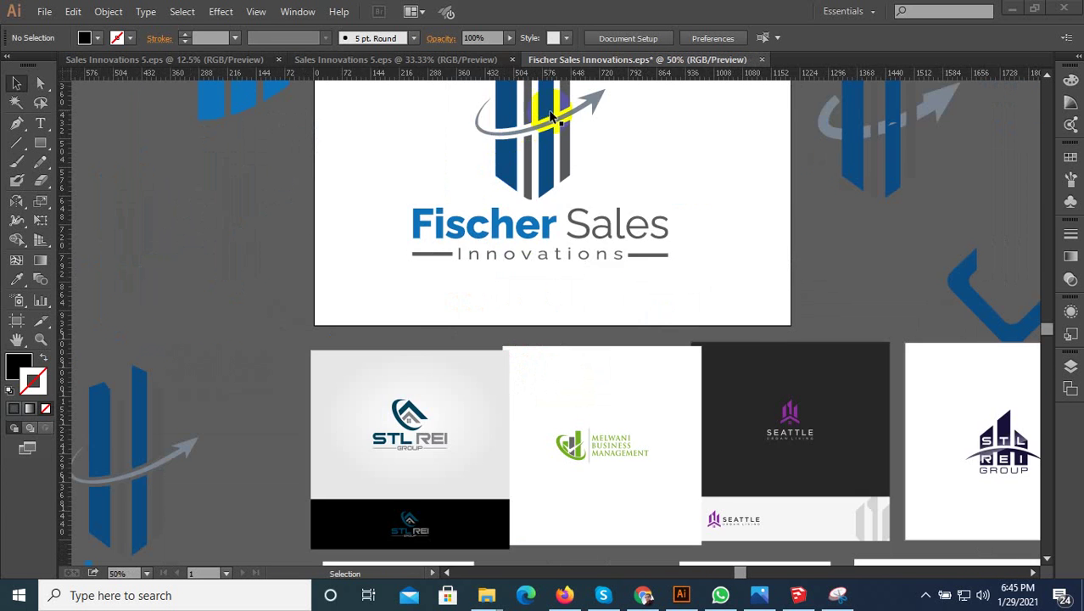
pyautogui.scroll(1, 551, 119)
pyautogui.scroll(1, 555, 152)
pyautogui.scroll(-3, 509, 254)
pyautogui.scroll(3, 441, 357)
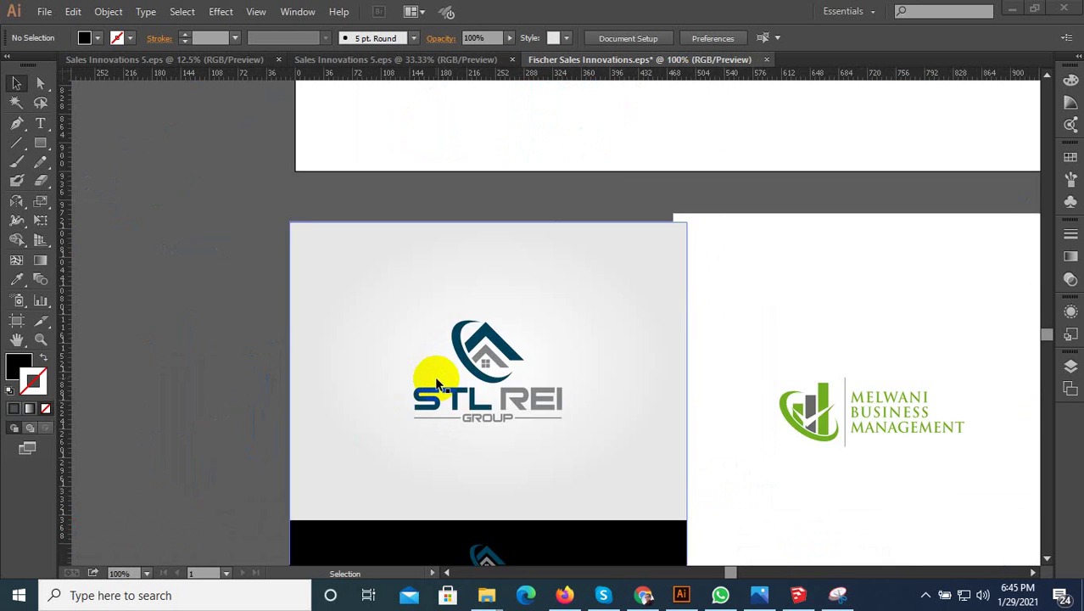
pyautogui.scroll(2, 425, 390)
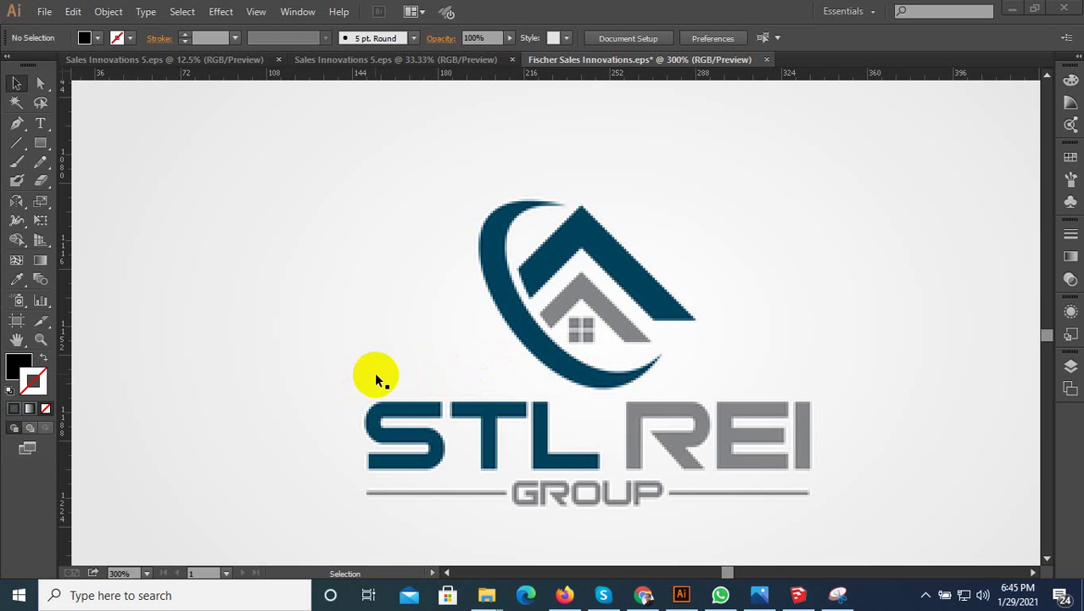
pyautogui.scroll(-1, 379, 379)
pyautogui.scroll(-2, 322, 395)
pyautogui.scroll(-2, 316, 395)
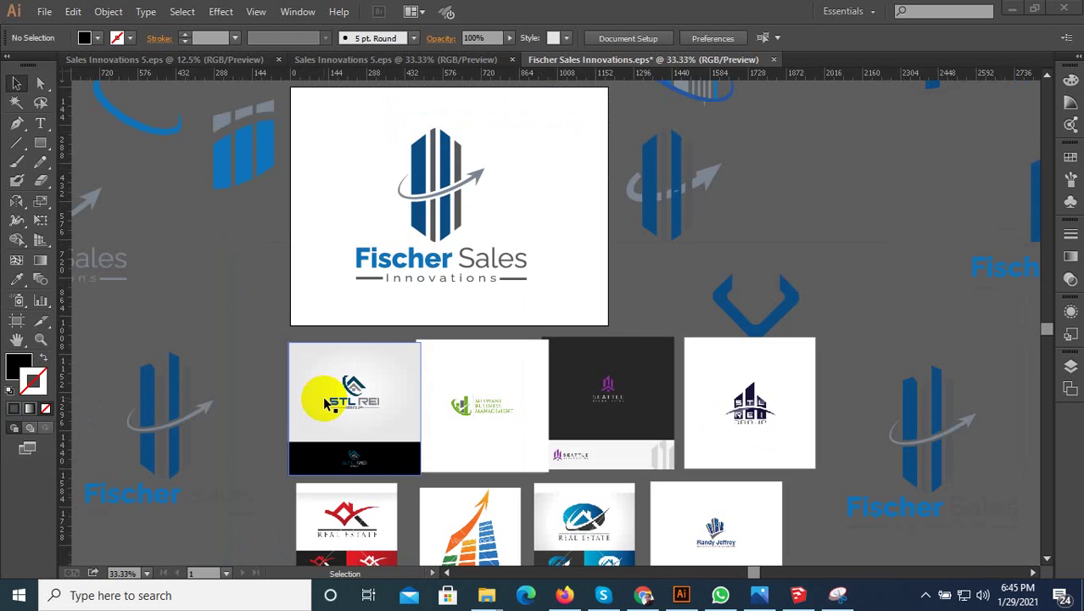
pyautogui.scroll(-1, 339, 412)
pyautogui.scroll(4, 361, 429)
pyautogui.scroll(-2, 619, 246)
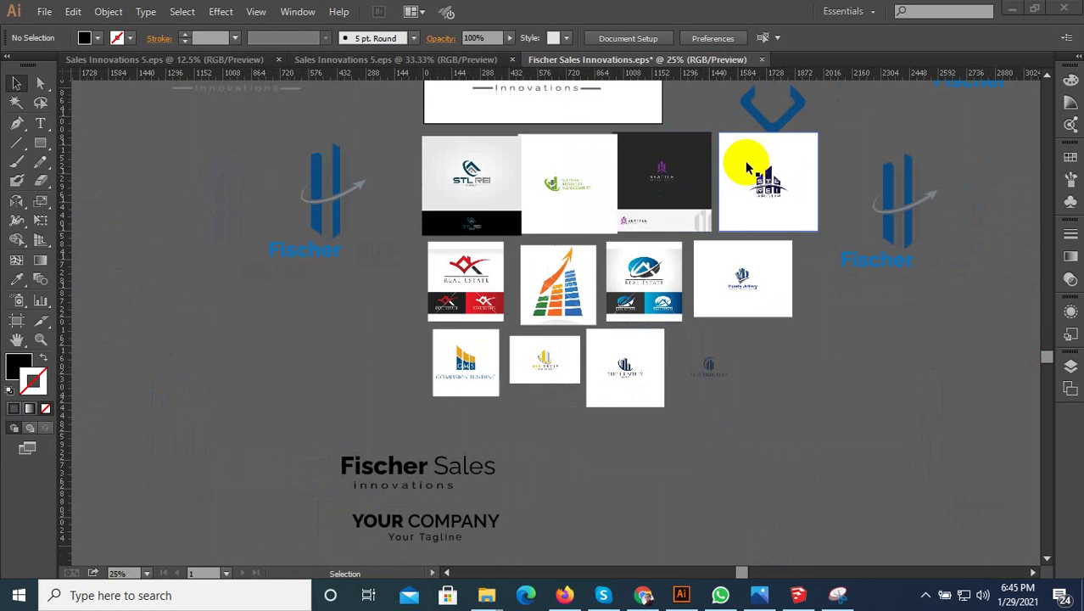
pyautogui.scroll(2, 594, 361)
pyautogui.scroll(-1, 594, 365)
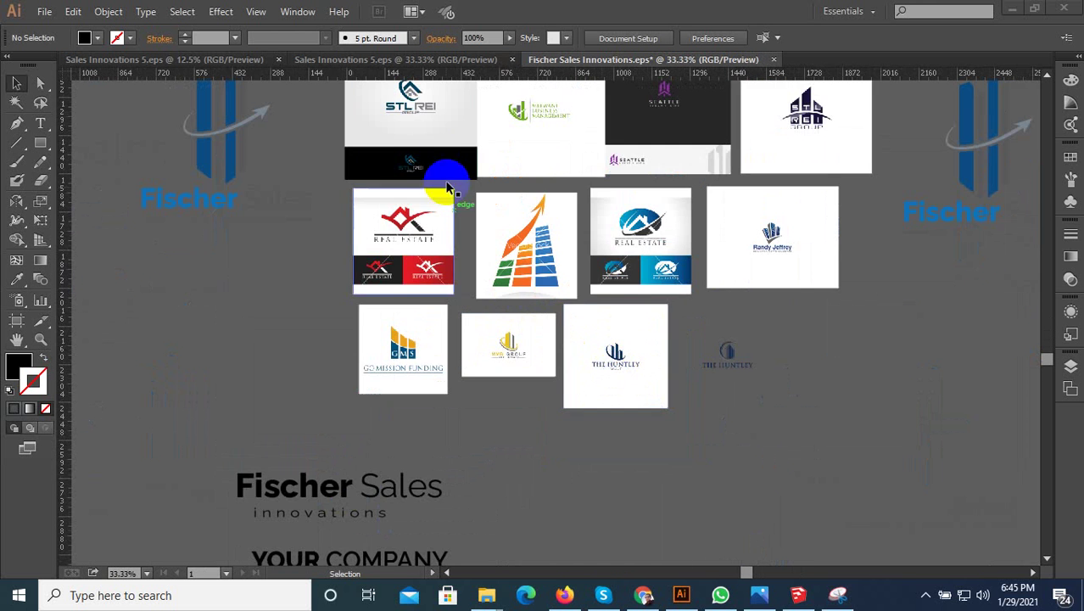
pyautogui.scroll(1, 636, 280)
pyautogui.scroll(-2, 840, 280)
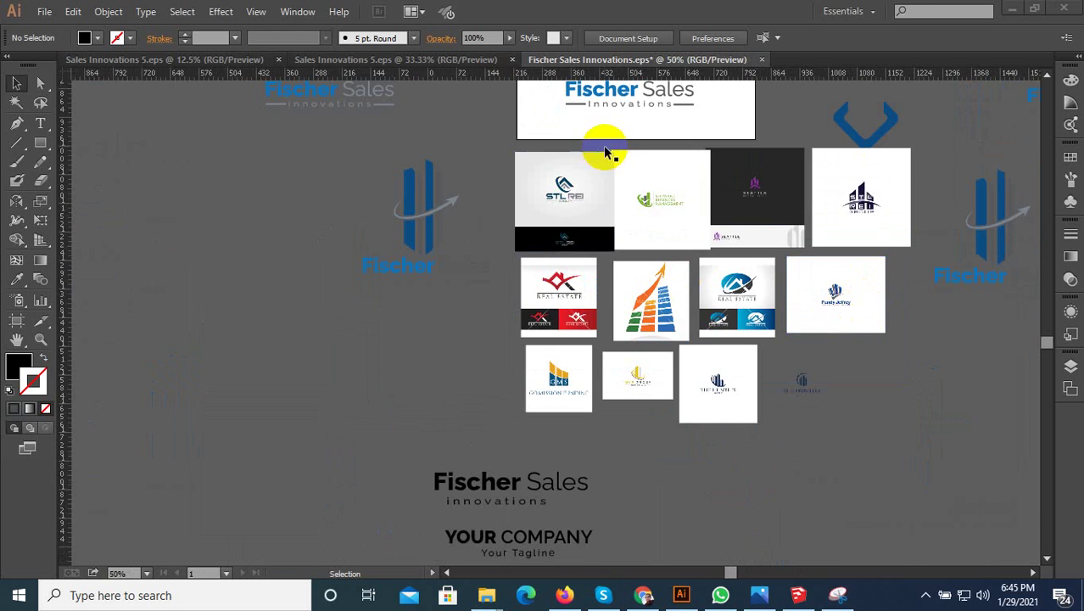
pyautogui.scroll(2, 551, 237)
pyautogui.scroll(-3, 441, 331)
pyautogui.scroll(1, 458, 106)
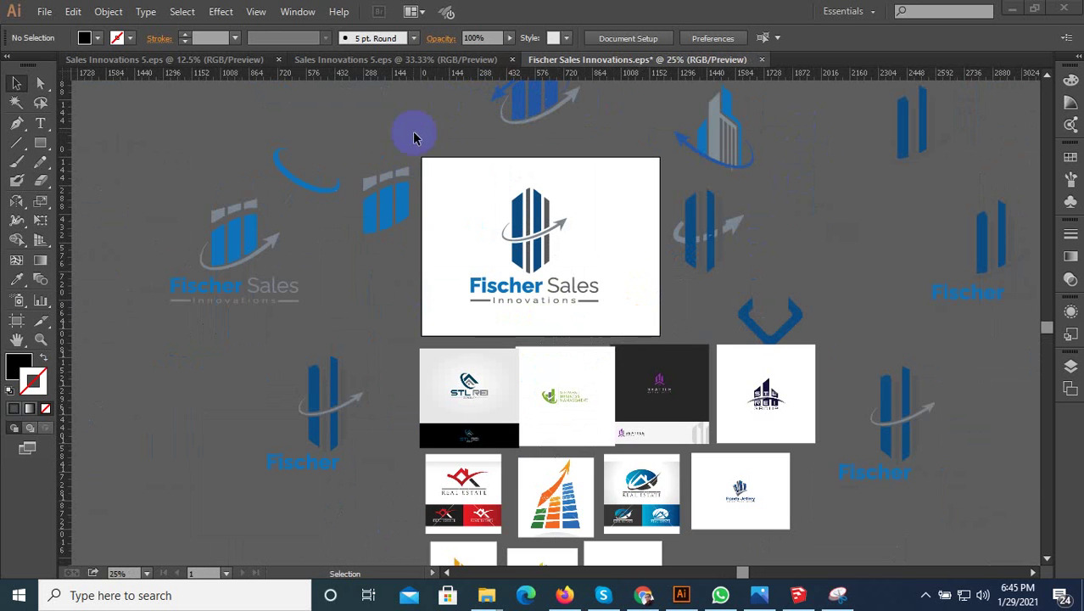
pyautogui.scroll(1, 678, 229)
pyautogui.scroll(-1, 556, 358)
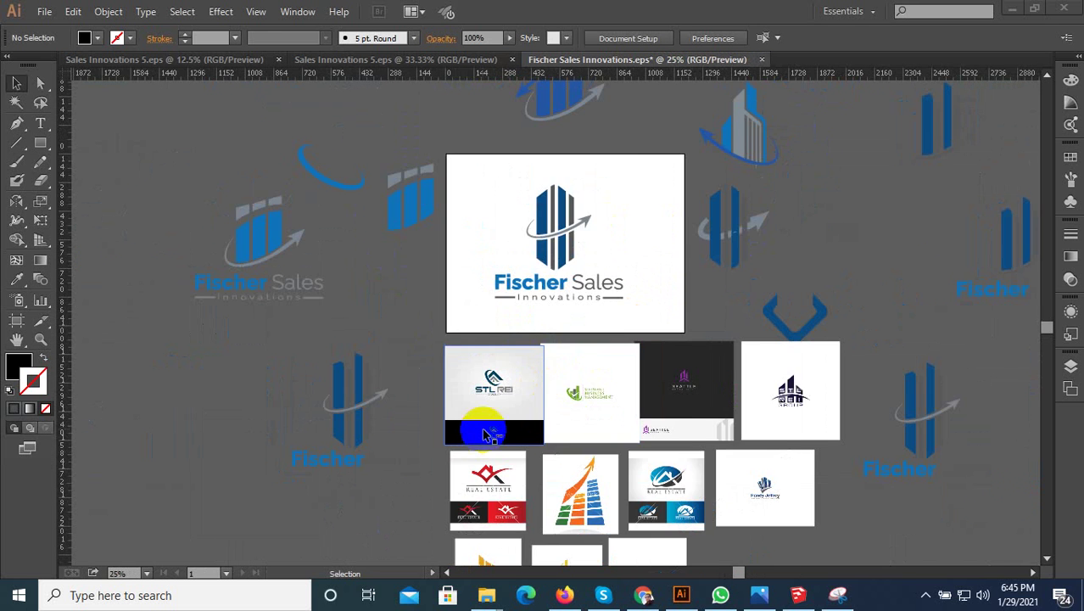
pyautogui.scroll(3, 484, 435)
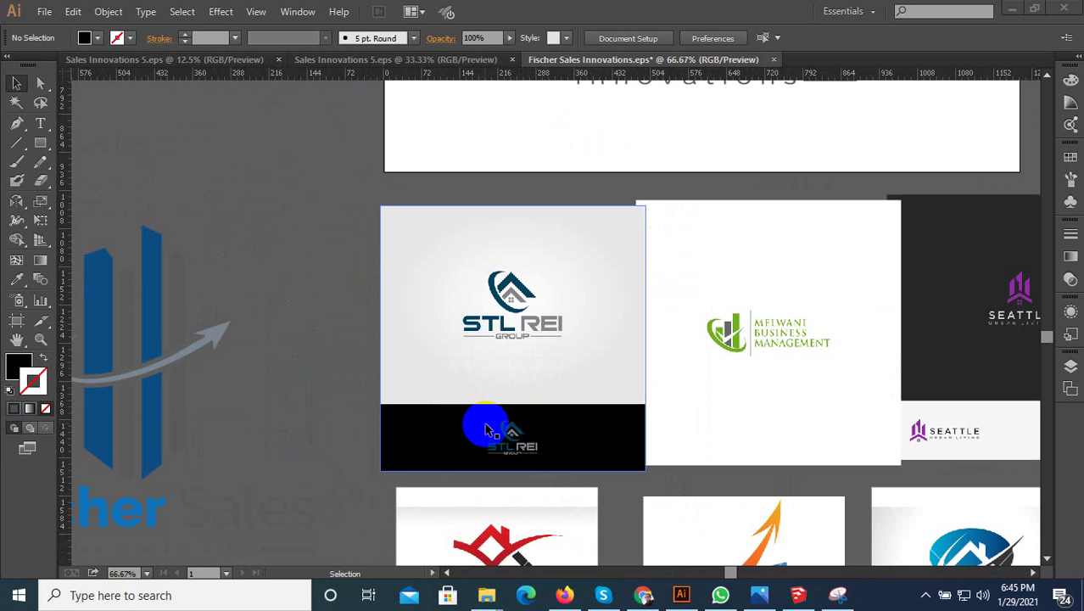
pyautogui.scroll(2, 487, 310)
pyautogui.scroll(3, 551, 221)
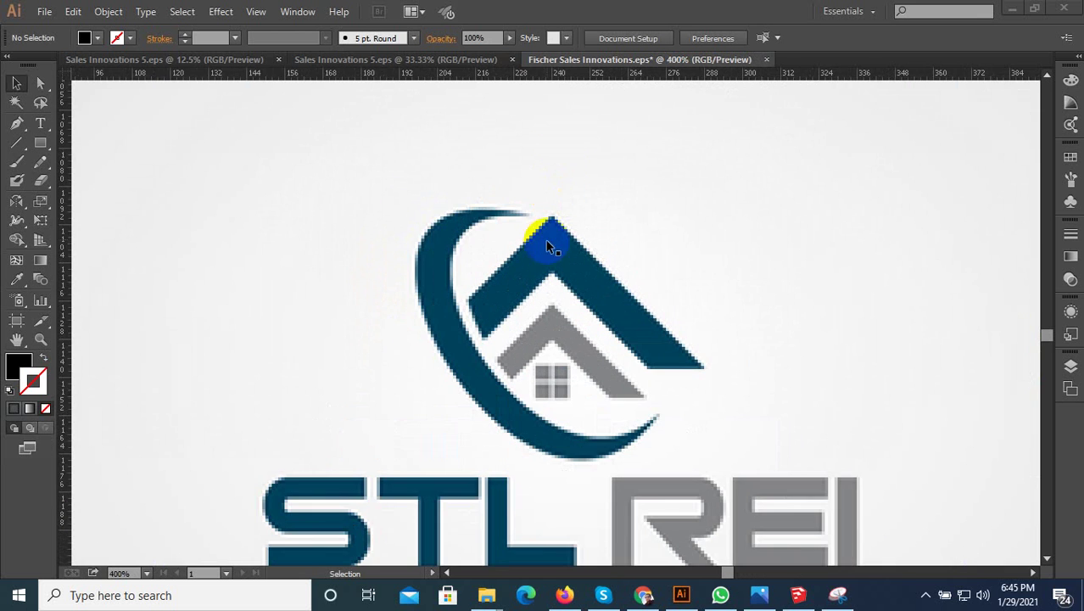
pyautogui.scroll(1, 509, 245)
pyautogui.scroll(-1, 492, 259)
pyautogui.click(17, 124)
pyautogui.scroll(1, 598, 301)
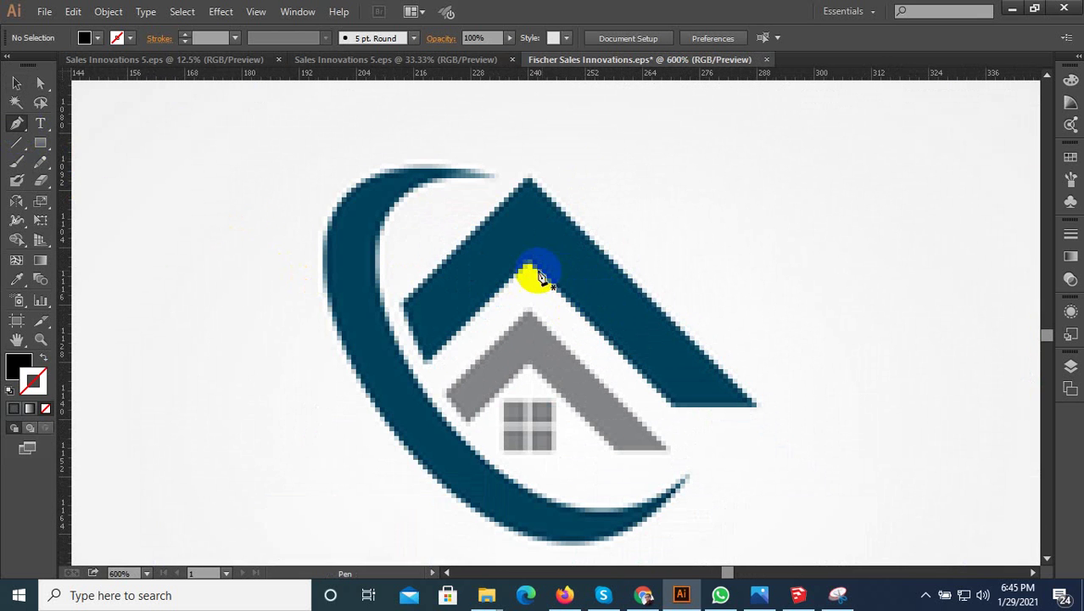
pyautogui.click(531, 183)
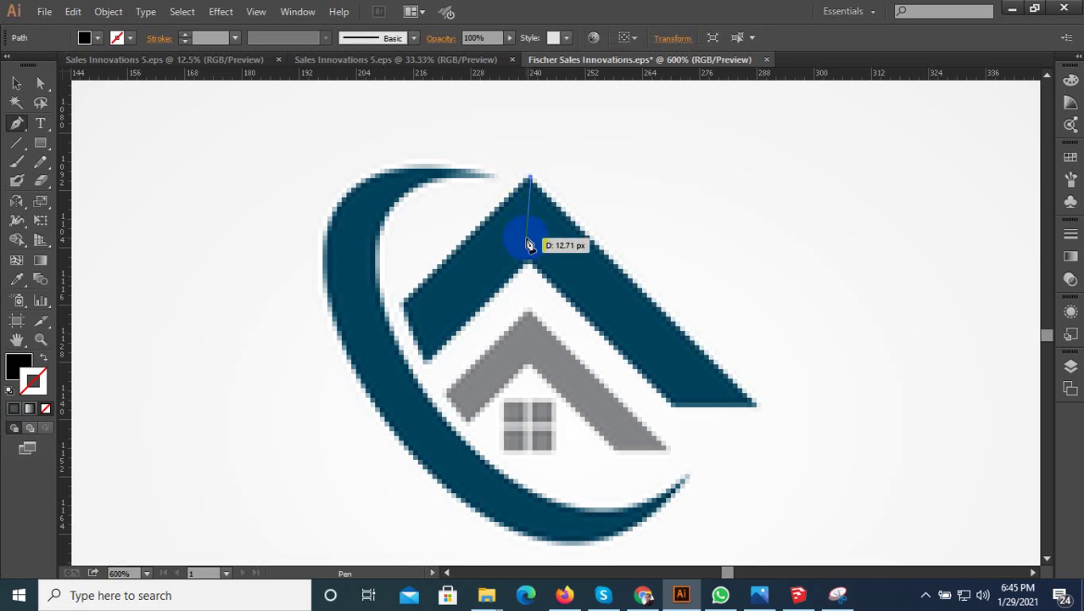
pyautogui.click(758, 405)
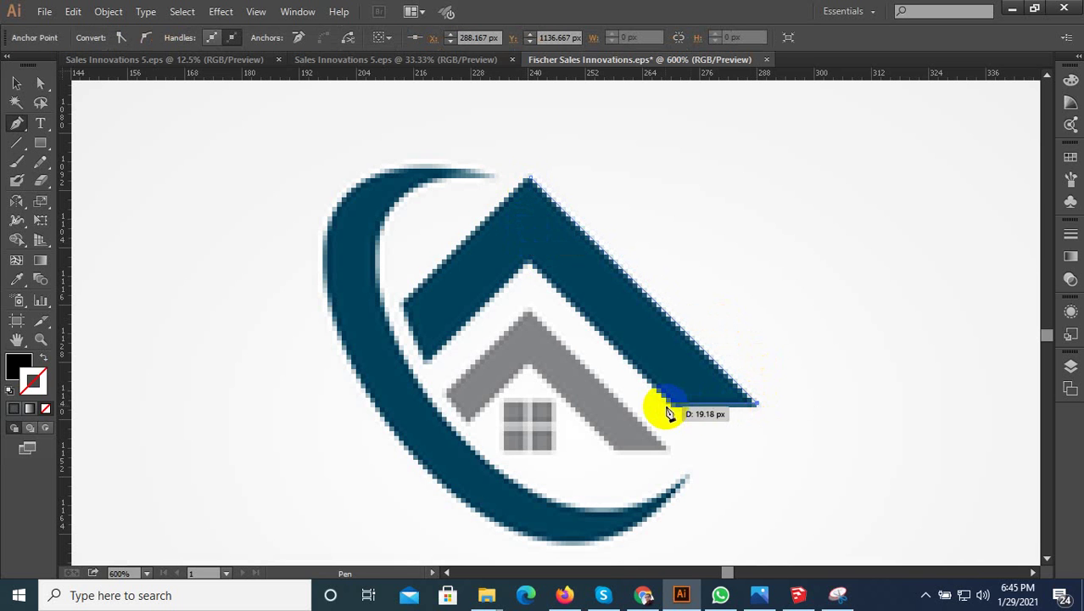
pyautogui.click(528, 265)
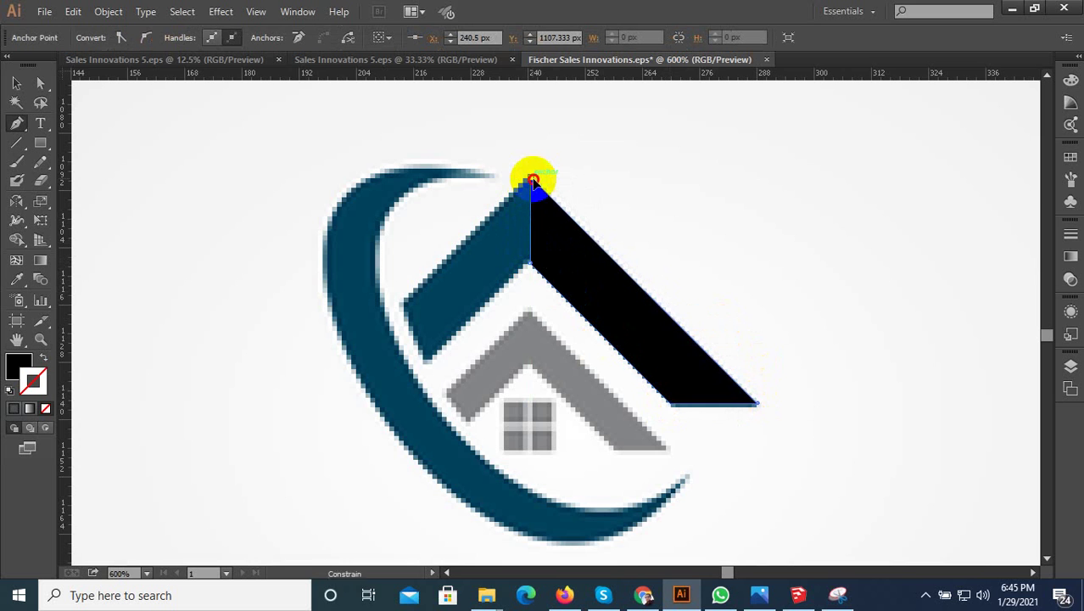
pyautogui.click(532, 180)
# Nudge the apex anchor onto the roof edge and select the finished black slope shape
pyautogui.scroll(2, 528, 157)
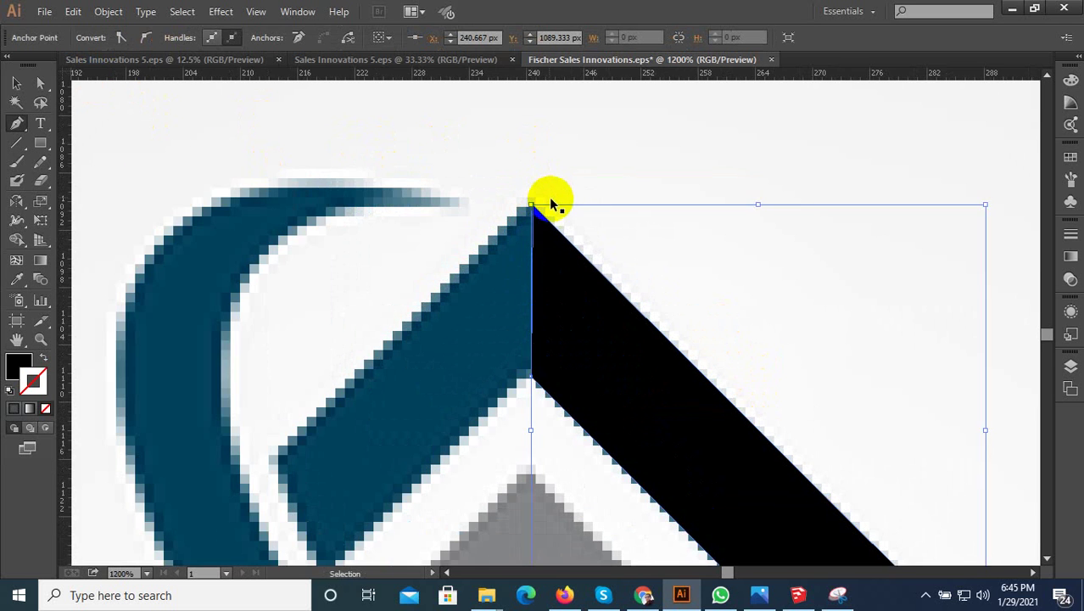
pyautogui.scroll(3, 533, 204)
pyautogui.scroll(1, 533, 194)
pyautogui.scroll(1, 543, 192)
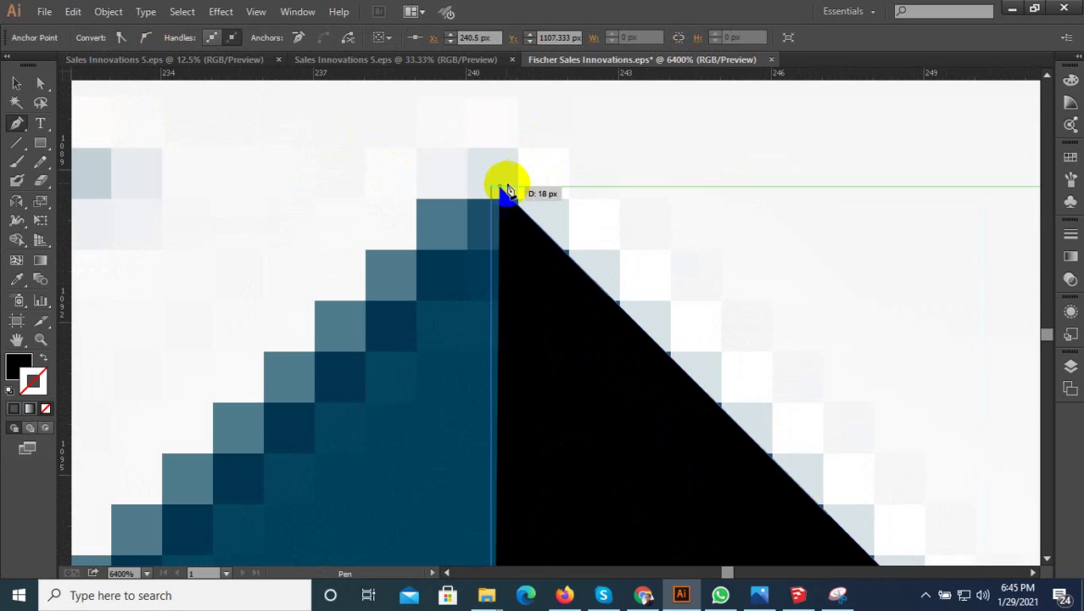
pyautogui.moveTo(506, 191); pyautogui.dragTo(493, 182)
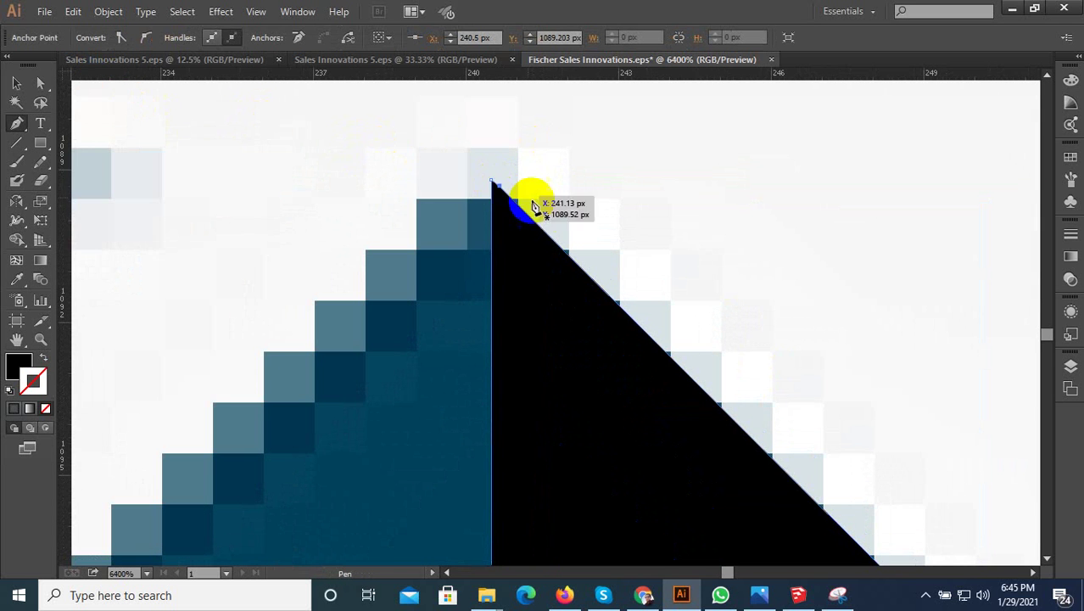
pyautogui.scroll(-2, 532, 203)
pyautogui.scroll(-1, 543, 204)
pyautogui.click(16, 82)
pyautogui.scroll(-1, 375, 128)
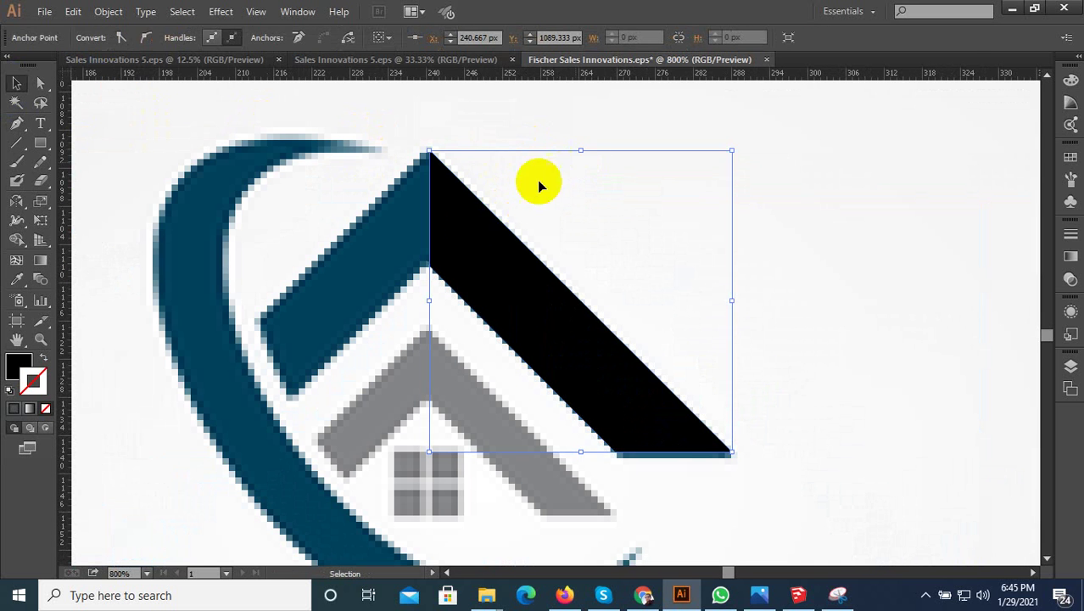
pyautogui.click(473, 227)
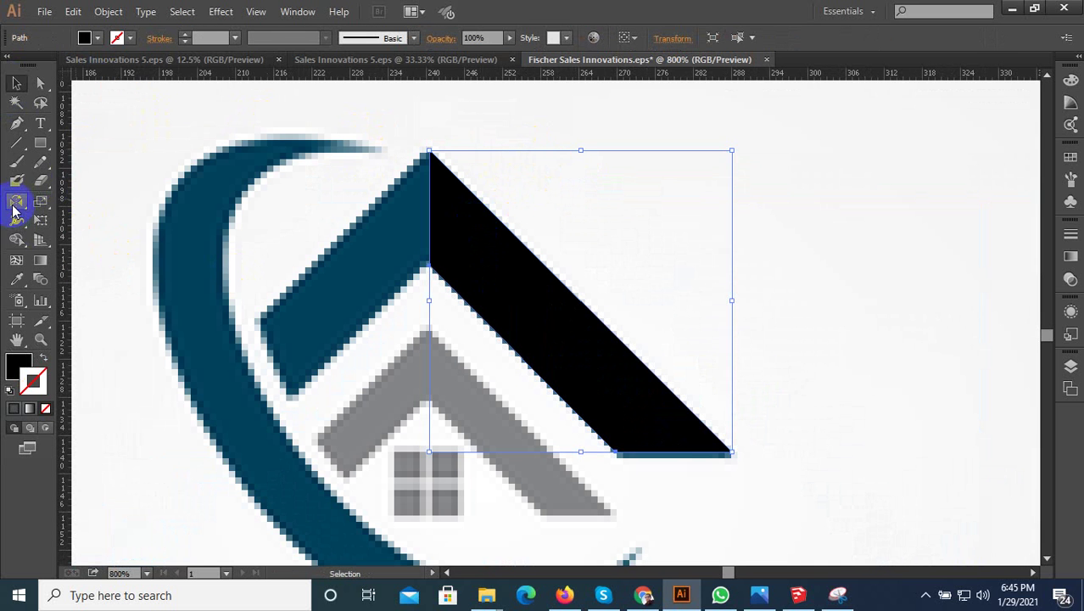
# Reflect a copy of the slope across a vertical axis and move it left to form the roof peak
pyautogui.moveTo(14, 210); pyautogui.dragTo(51, 211)
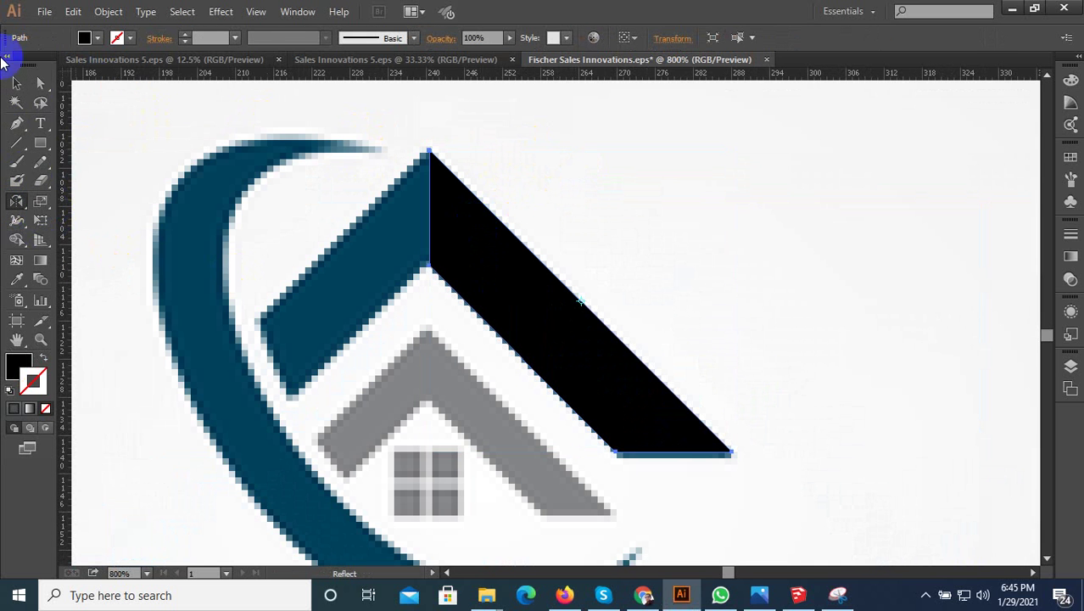
pyautogui.doubleClick(17, 201)
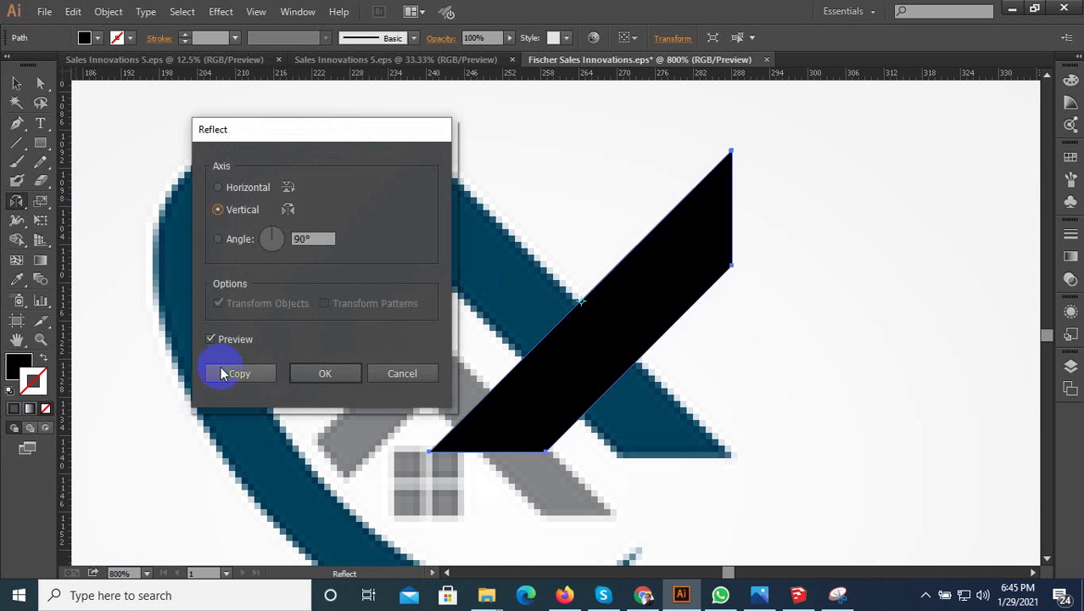
pyautogui.click(221, 368)
pyautogui.click(16, 83)
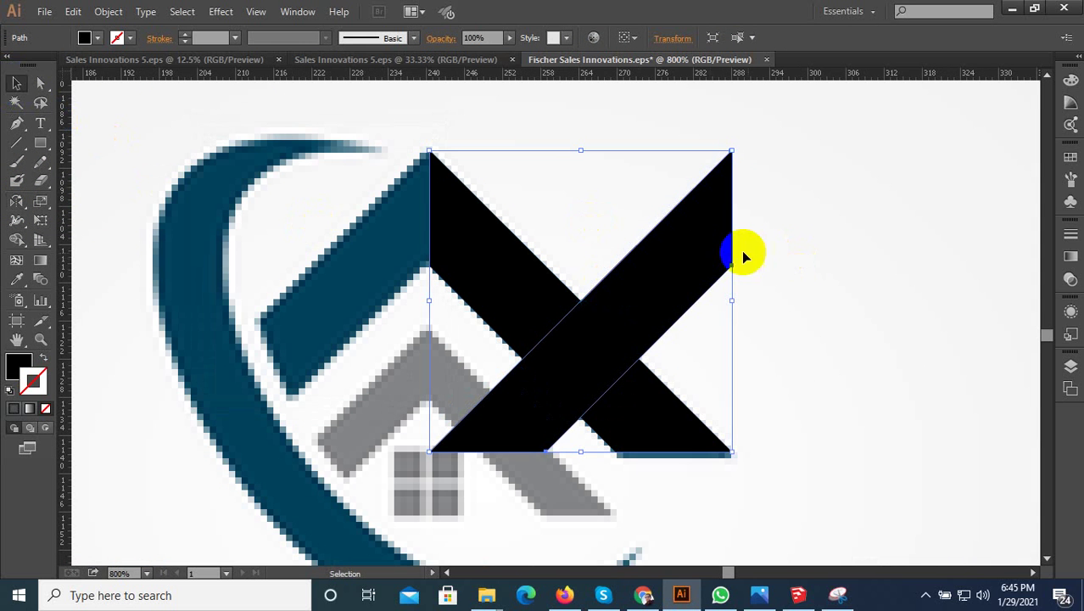
pyautogui.moveTo(708, 251); pyautogui.dragTo(399, 244)
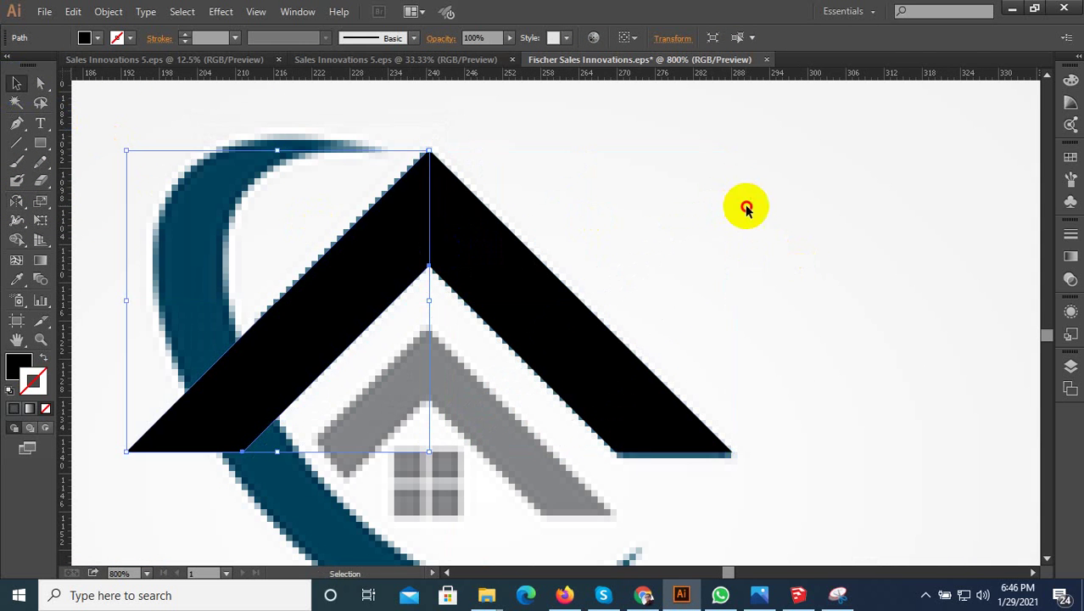
pyautogui.click(764, 234)
pyautogui.hotkey('ctrl', '-')
pyautogui.scroll(2, 581, 344)
# Duplicate the black roof straight down and shrink the copy toward its centre
pyautogui.scroll(-2, 577, 280)
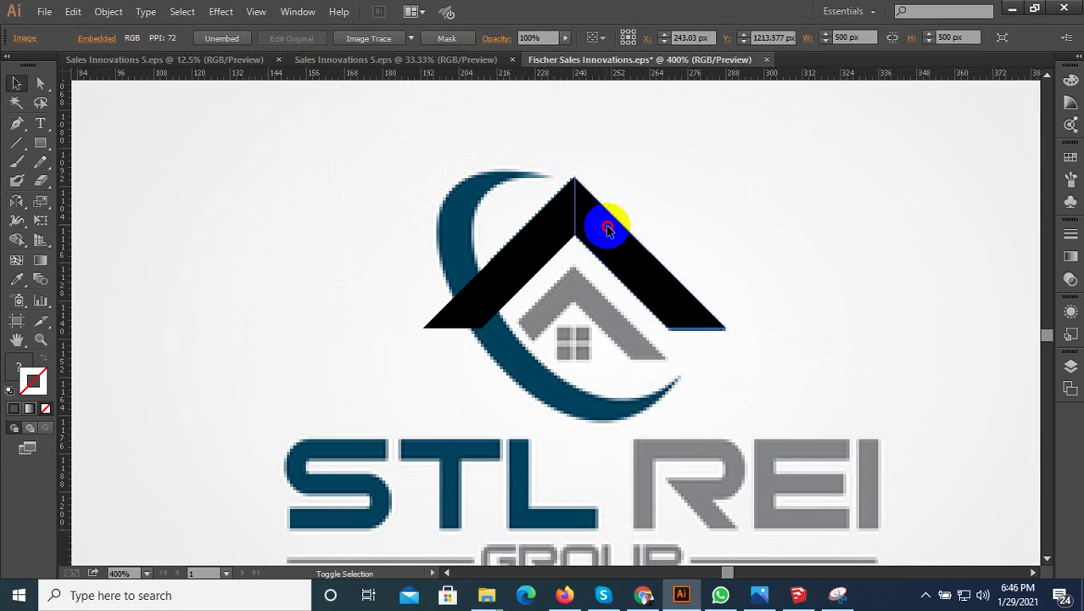
pyautogui.keyDown('shift'); pyautogui.click(550, 242); pyautogui.keyUp('shift')
pyautogui.scroll(1, 605, 235)
pyautogui.click(17, 82)
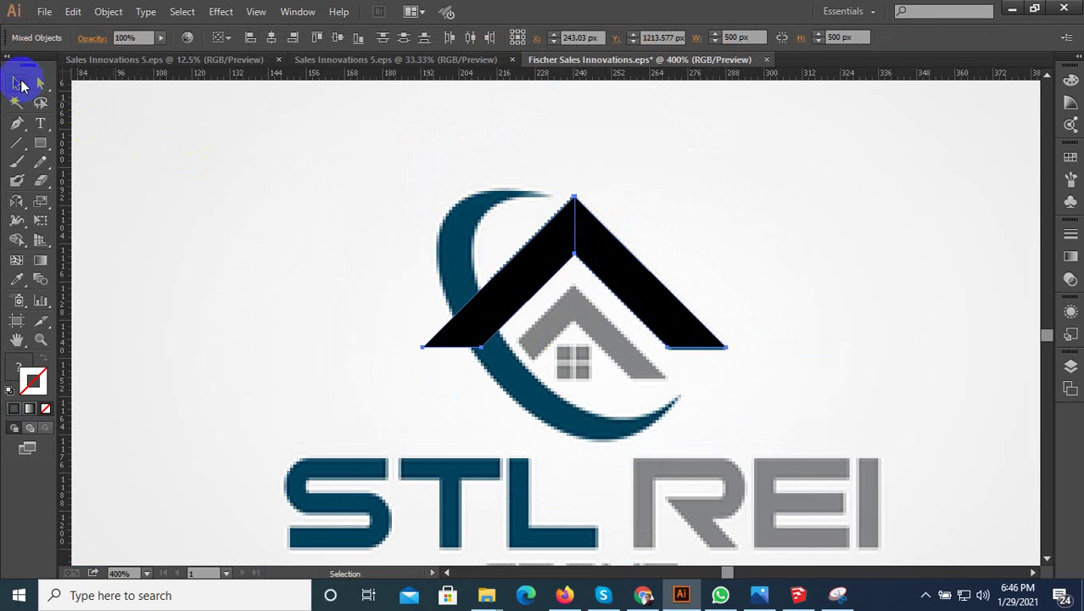
pyautogui.click(581, 238)
pyautogui.moveTo(600, 242); pyautogui.dragTo(602, 330)
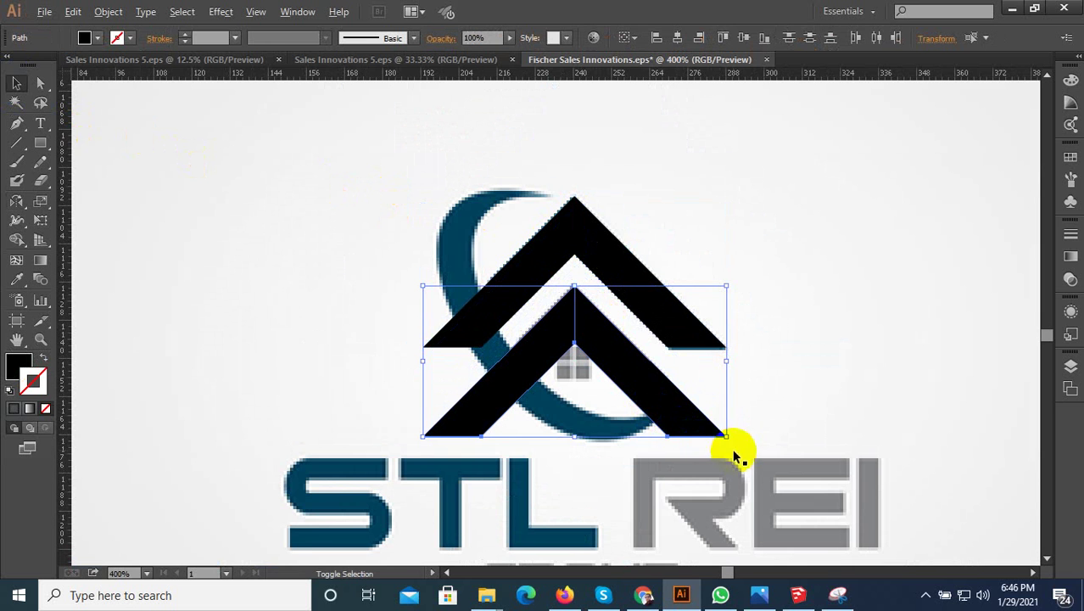
pyautogui.moveTo(725, 439)
pyautogui.mouseDown()
pyautogui.moveTo(629, 386)
pyautogui.moveTo(582, 280)
pyautogui.mouseUp()
# Enlarge the inner chevron to match the gray roof and move it straight down onto it
pyautogui.hotkey('ctrl', '=')
pyautogui.hotkey('ctrl', '=')
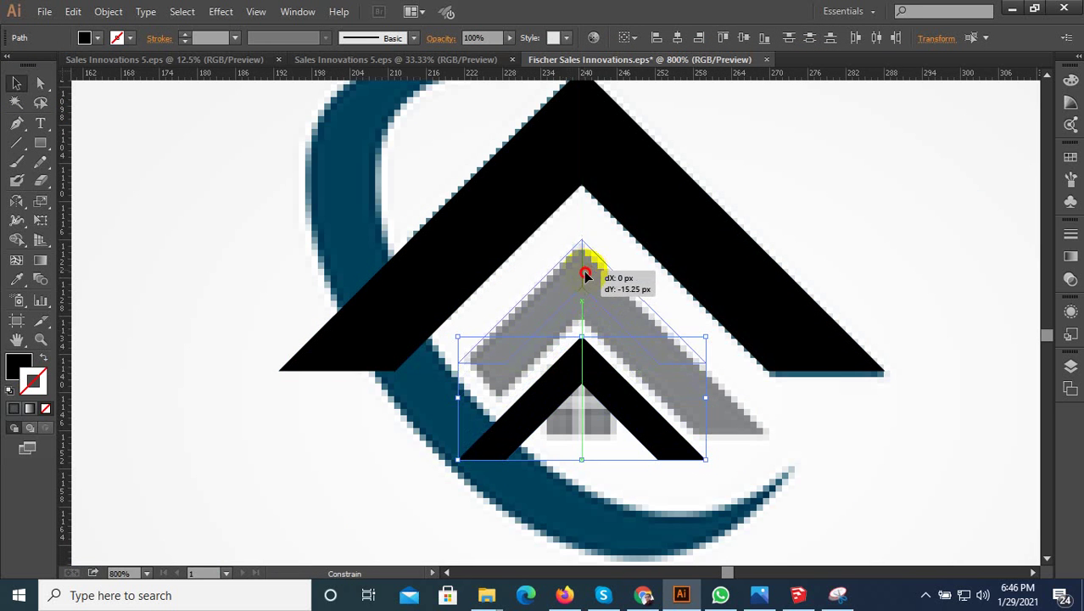
pyautogui.moveTo(709, 371)
pyautogui.mouseDown()
pyautogui.moveTo(785, 442)
pyautogui.moveTo(775, 436)
pyautogui.mouseUp()
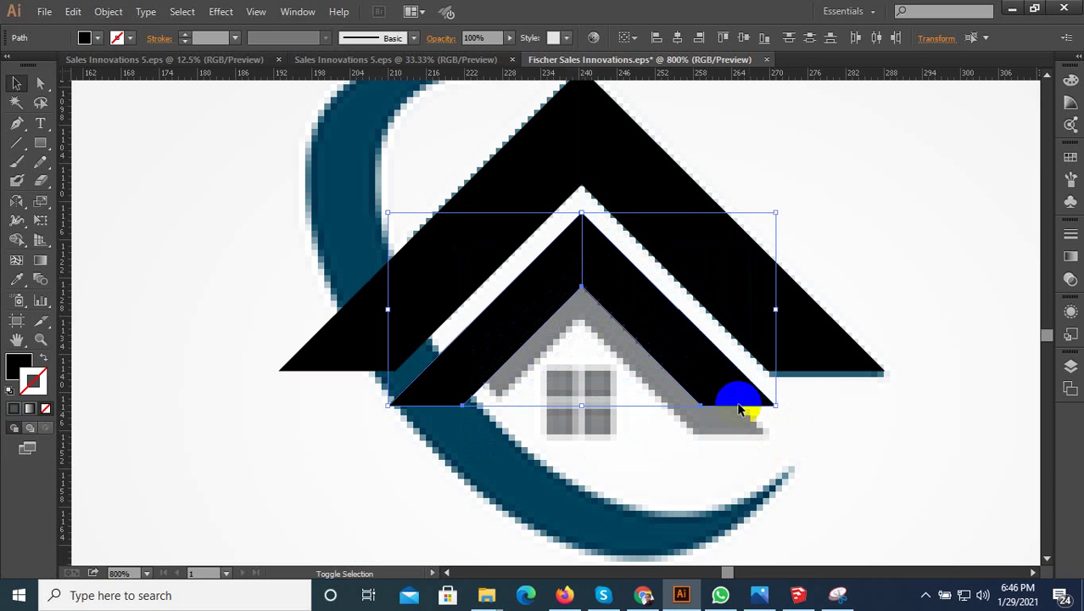
pyautogui.keyDown('shift'); pyautogui.click(619, 291); pyautogui.keyUp('shift')
pyautogui.moveTo(592, 267); pyautogui.dragTo(592, 298)
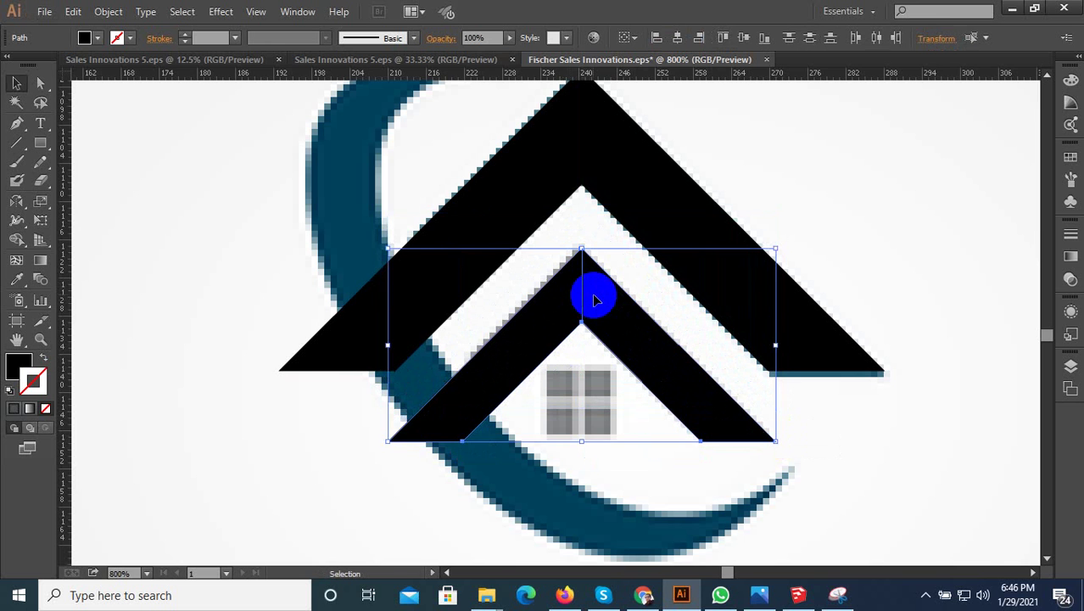
pyautogui.scroll(-1, 591, 298)
pyautogui.click(439, 305)
pyautogui.scroll(-4, 561, 339)
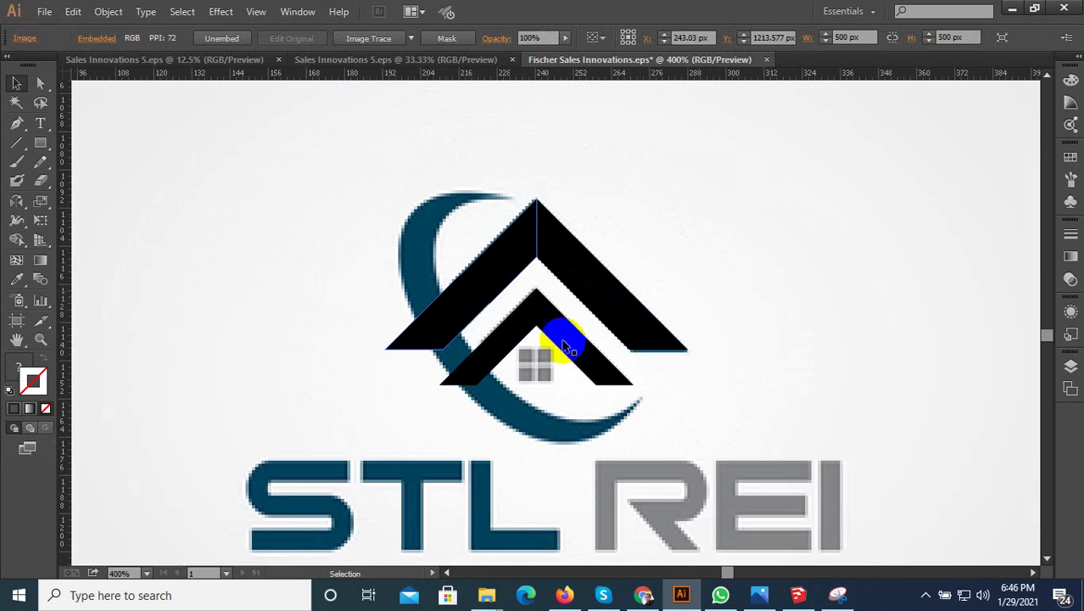
pyautogui.scroll(5, 536, 397)
# Draw a small black square over the window's top-left pane and nudge it into place
pyautogui.moveTo(40, 143); pyautogui.dragTo(85, 143)
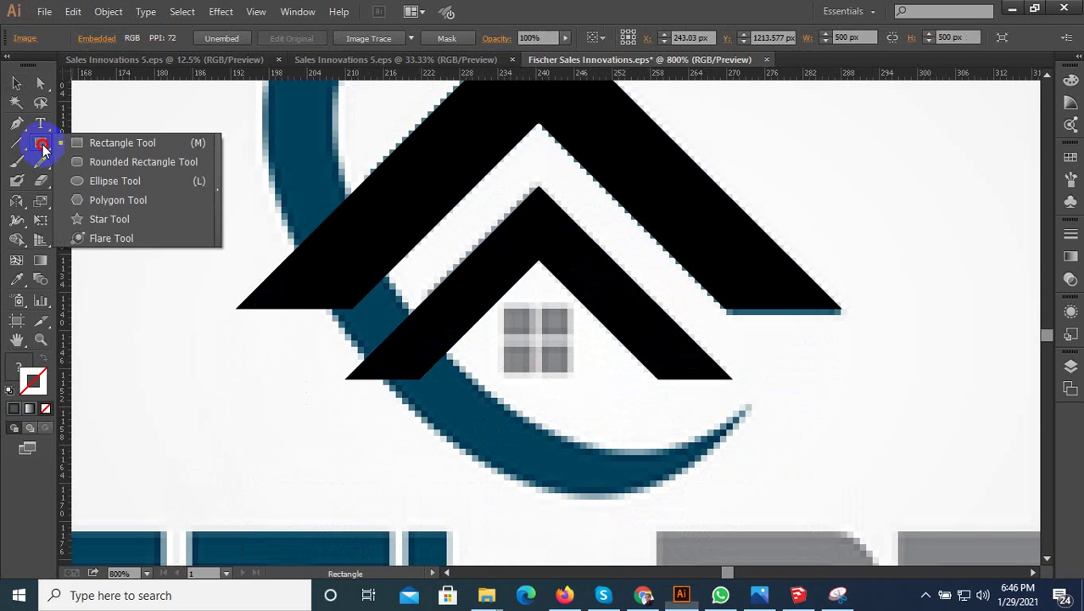
pyautogui.scroll(1, 525, 336)
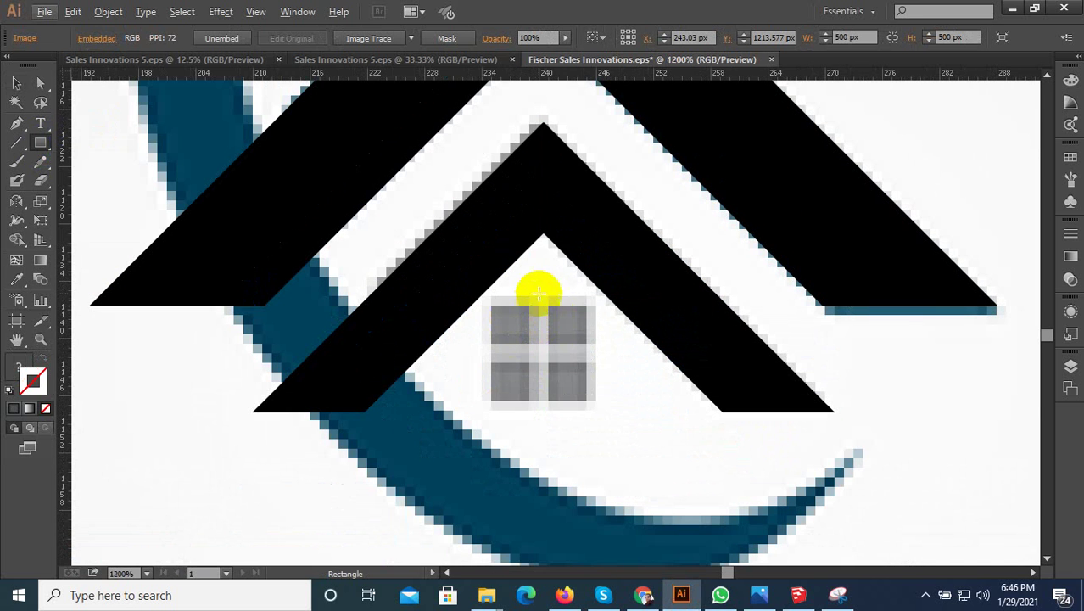
pyautogui.moveTo(543, 259)
pyautogui.mouseDown()
pyautogui.moveTo(556, 277)
pyautogui.moveTo(544, 406)
pyautogui.moveTo(506, 411)
pyautogui.mouseUp()
pyautogui.click(16, 82)
pyautogui.hotkey('ctrl', '+')
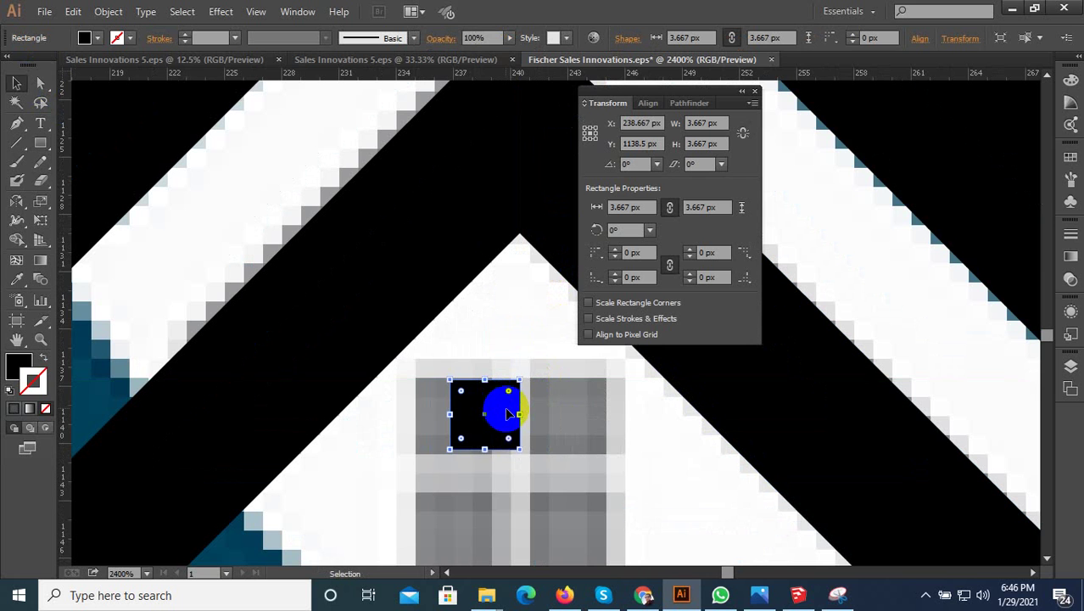
pyautogui.press('Left')
pyautogui.press('Left')
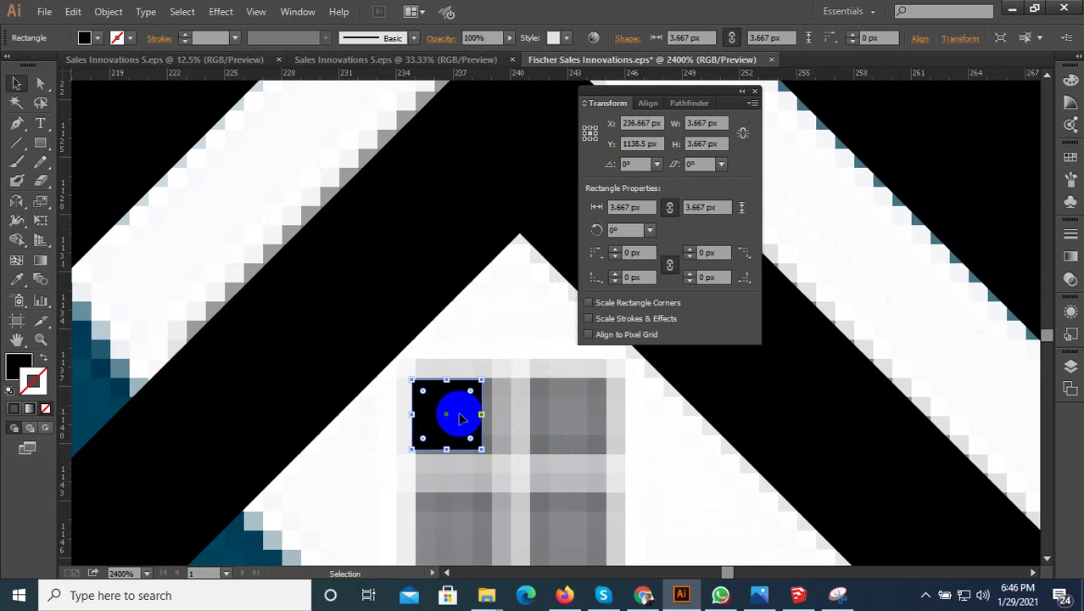
# Copy the square right over the top-right pane and select both squares
pyautogui.moveTo(462, 426); pyautogui.dragTo(501, 429)
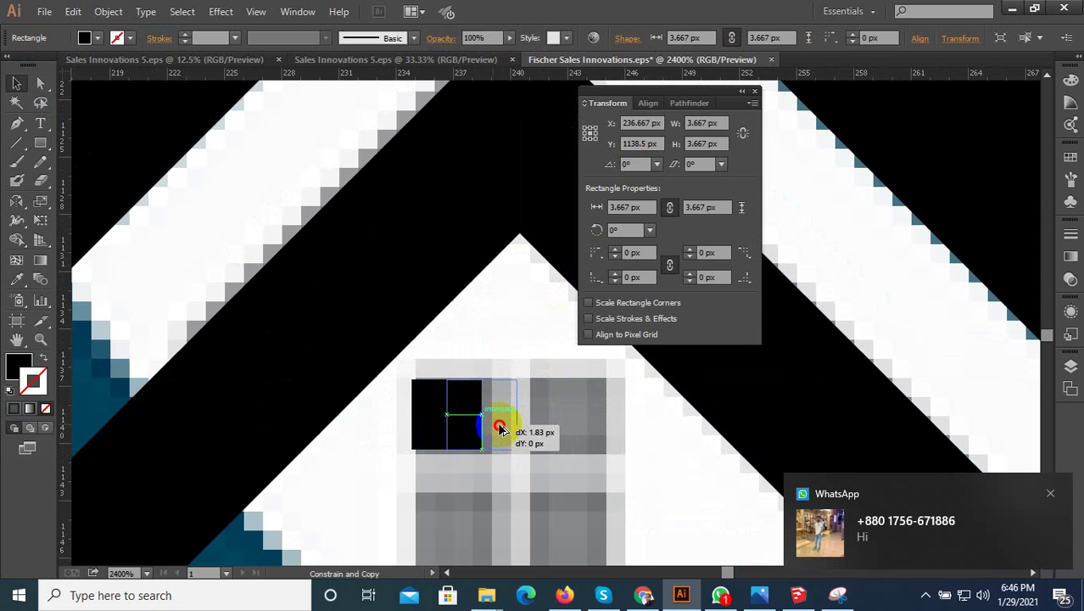
pyautogui.moveTo(490, 429)
pyautogui.mouseDown()
pyautogui.moveTo(499, 400)
pyautogui.moveTo(504, 416)
pyautogui.moveTo(572, 415)
pyautogui.mouseUp()
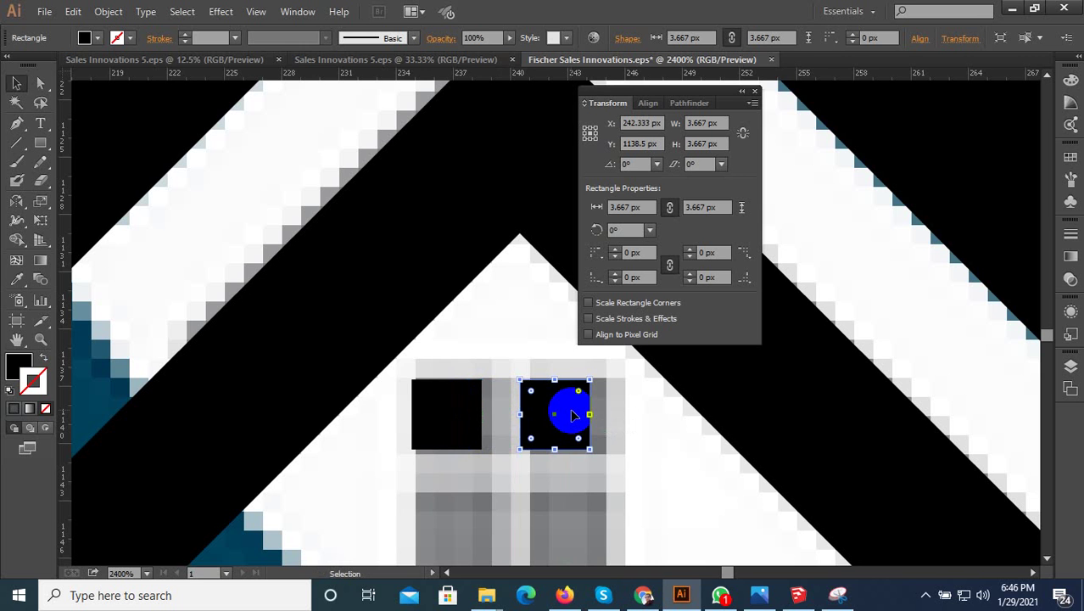
pyautogui.press('Right')
pyautogui.press('Right')
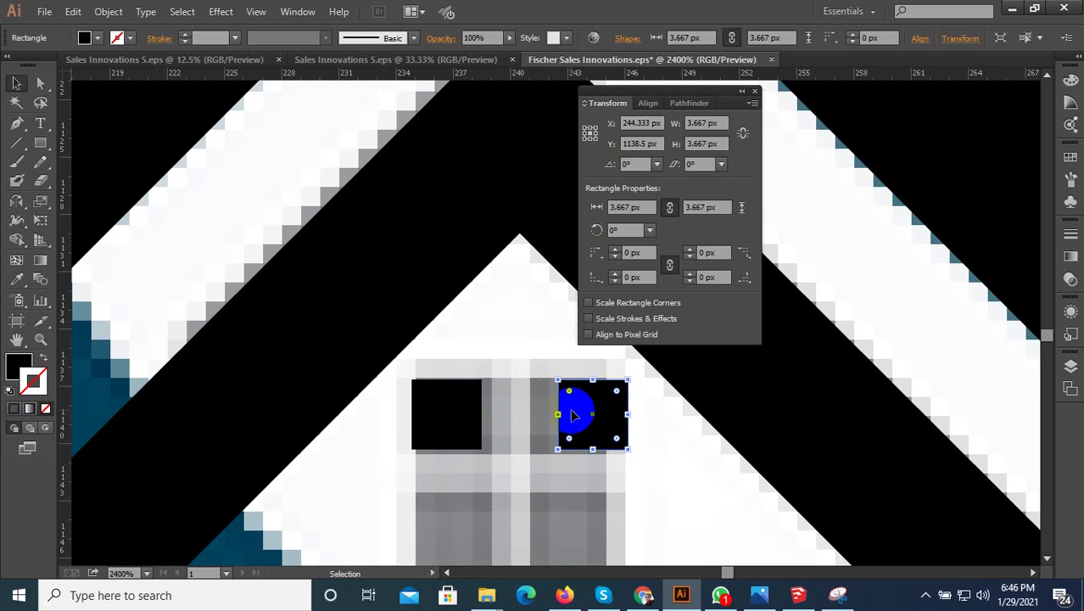
pyautogui.keyDown('shift'); pyautogui.click(466, 396); pyautogui.keyUp('shift')
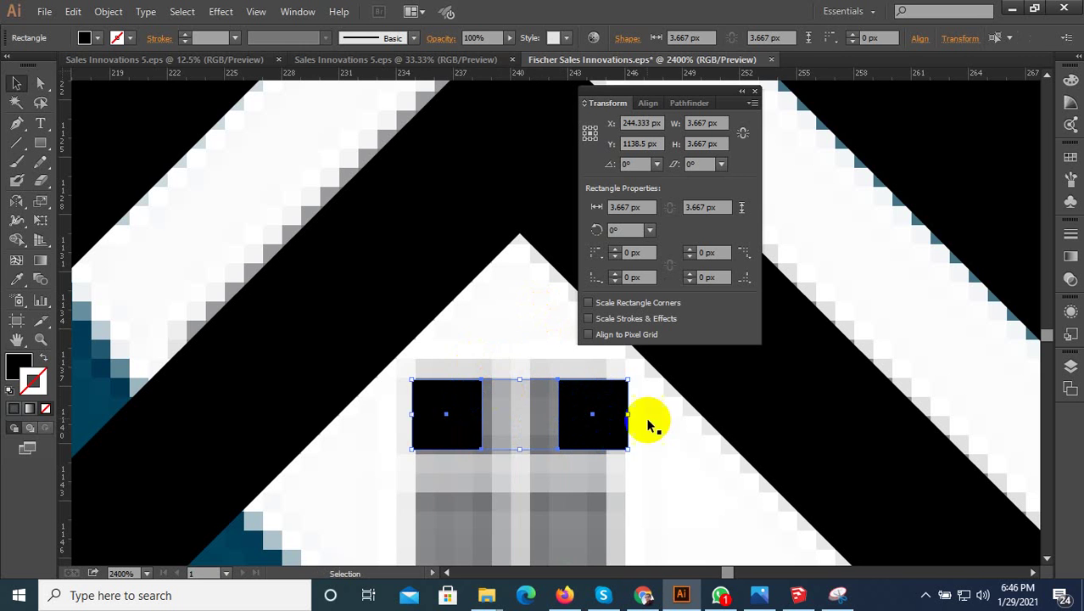
# Duplicate the square pair down over the bottom panes and shrink all four to fit
pyautogui.keyDown('alt'); pyautogui.scroll(-1, 604, 387); pyautogui.keyUp('alt')
pyautogui.keyDown('shift'); pyautogui.click(597, 395); pyautogui.keyUp('shift')
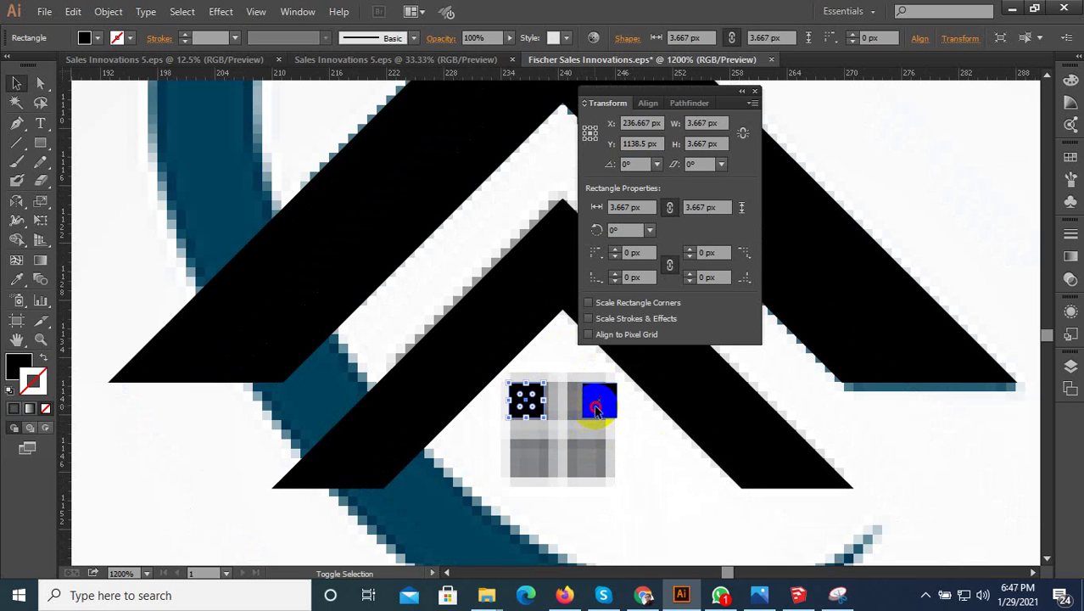
pyautogui.moveTo(597, 408); pyautogui.dragTo(588, 441)
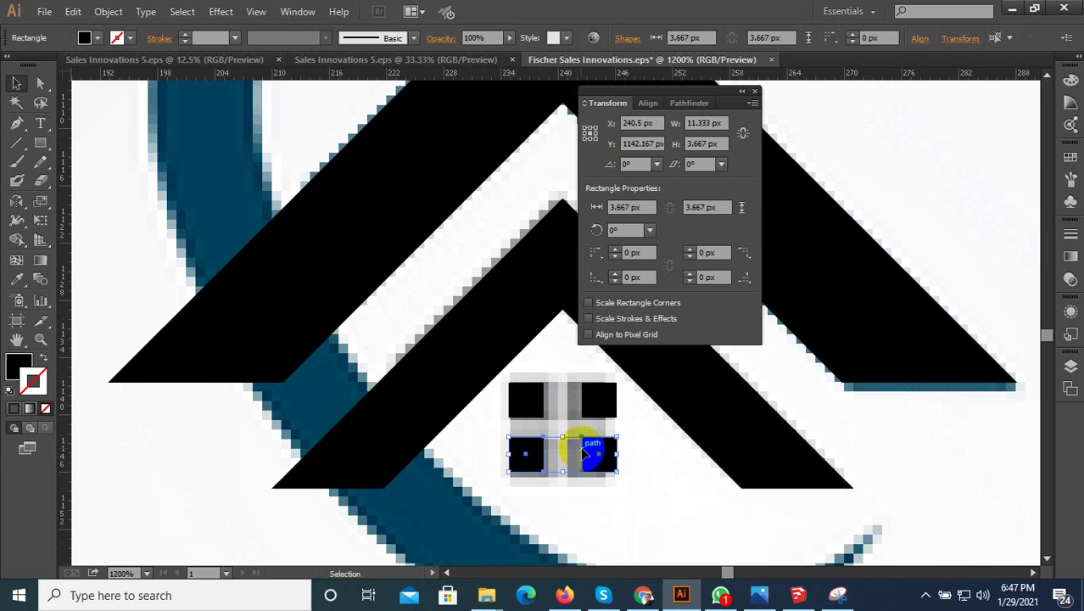
pyautogui.moveTo(581, 446); pyautogui.dragTo(581, 464)
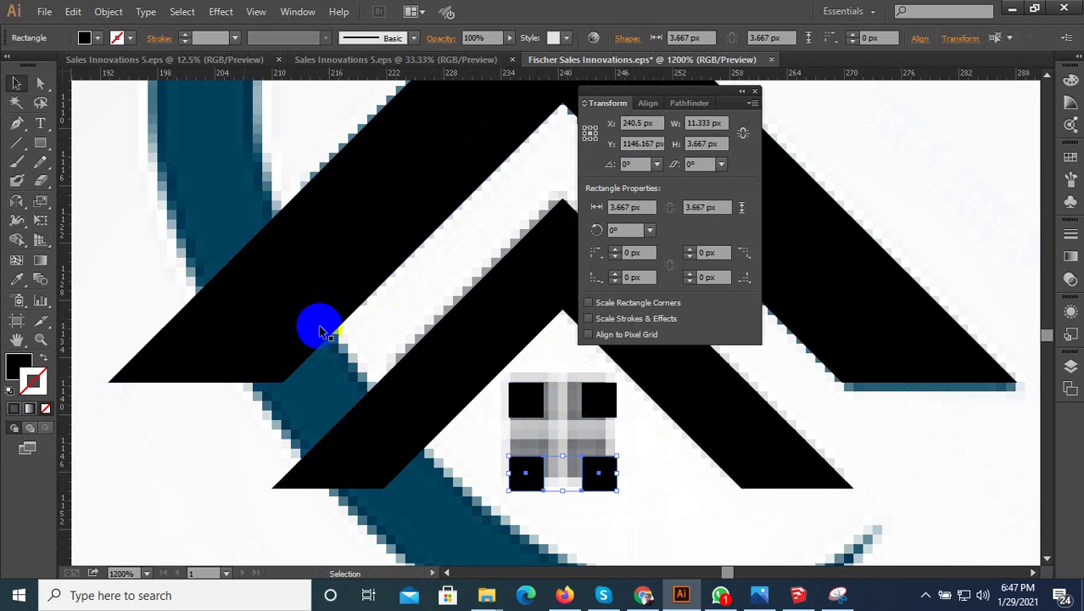
pyautogui.keyDown('shift'); pyautogui.click(599, 398); pyautogui.keyUp('shift')
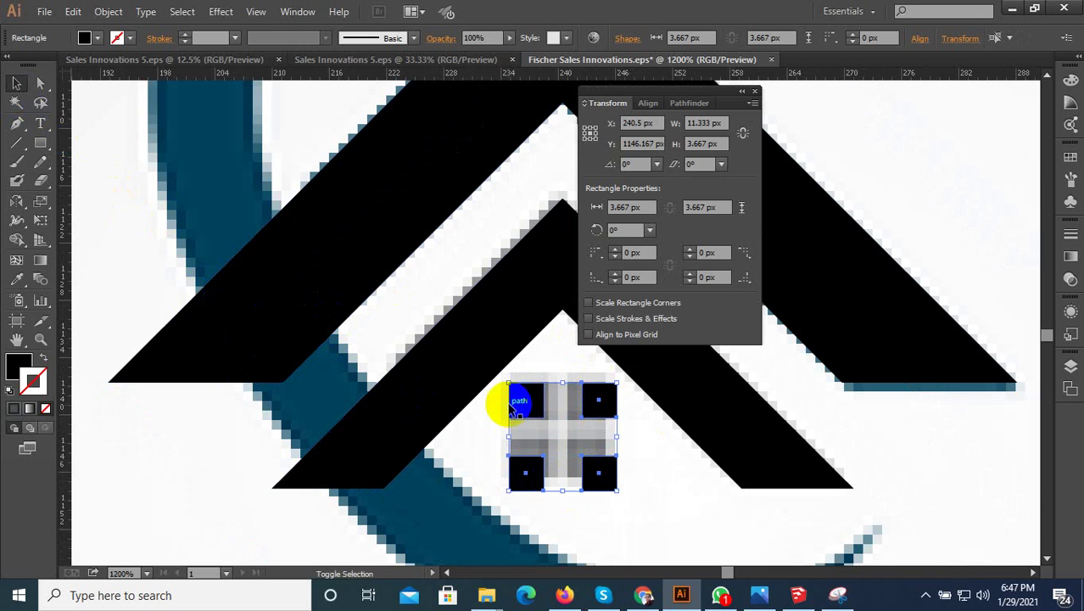
pyautogui.keyDown('shift'); pyautogui.click(512, 407); pyautogui.keyUp('shift')
pyautogui.moveTo(620, 499); pyautogui.dragTo(599, 473)
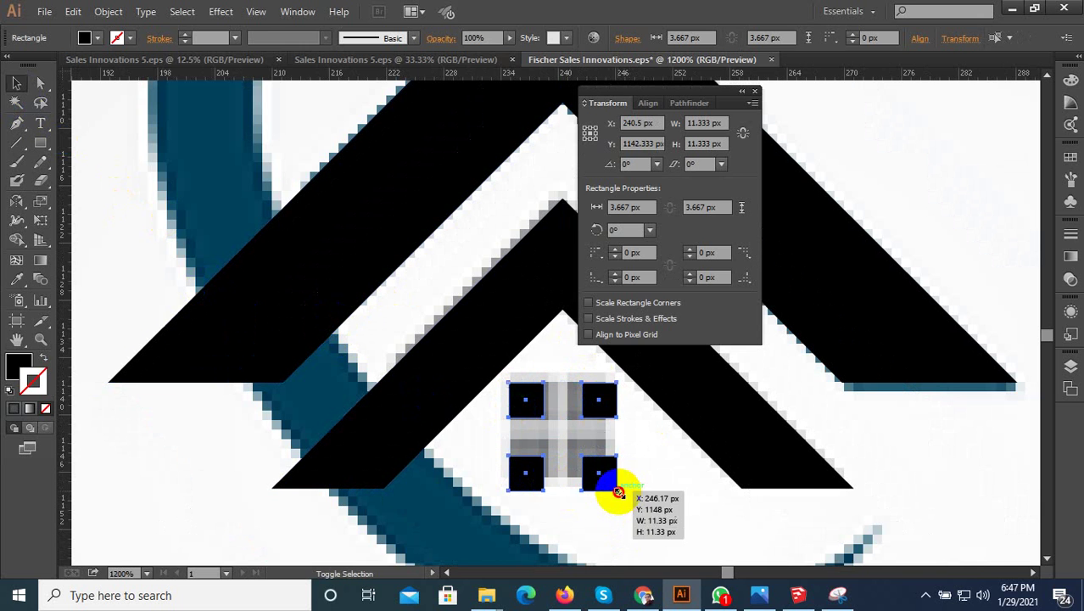
pyautogui.scroll(1, 598, 403)
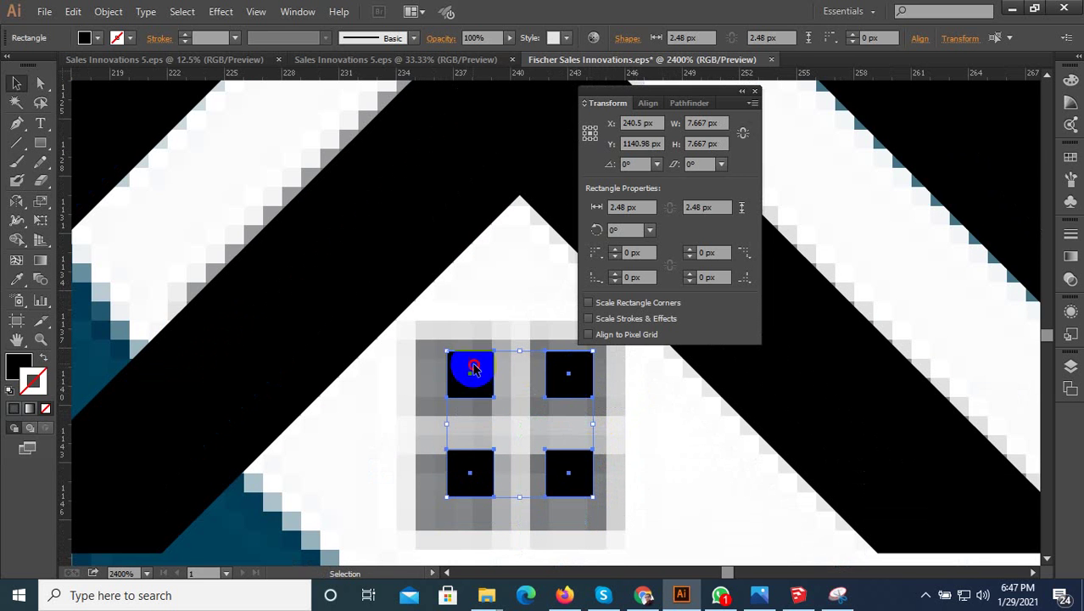
# Nudge the individual window squares into an evenly aligned two-by-two grid
pyautogui.click(496, 305)
pyautogui.click(465, 382)
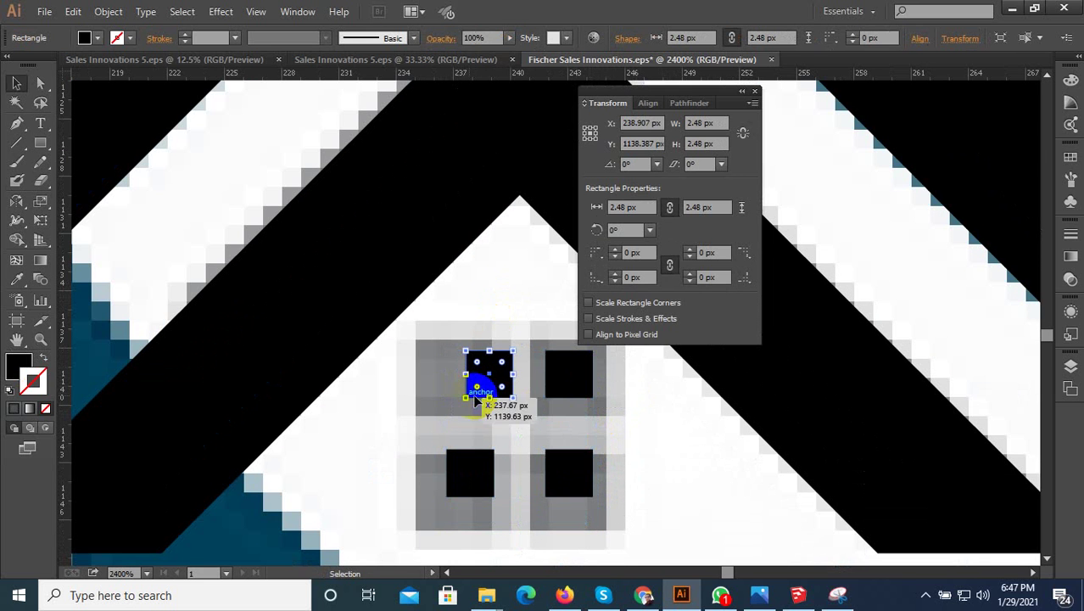
pyautogui.moveTo(465, 388); pyautogui.dragTo(484, 388)
pyautogui.press('Left')
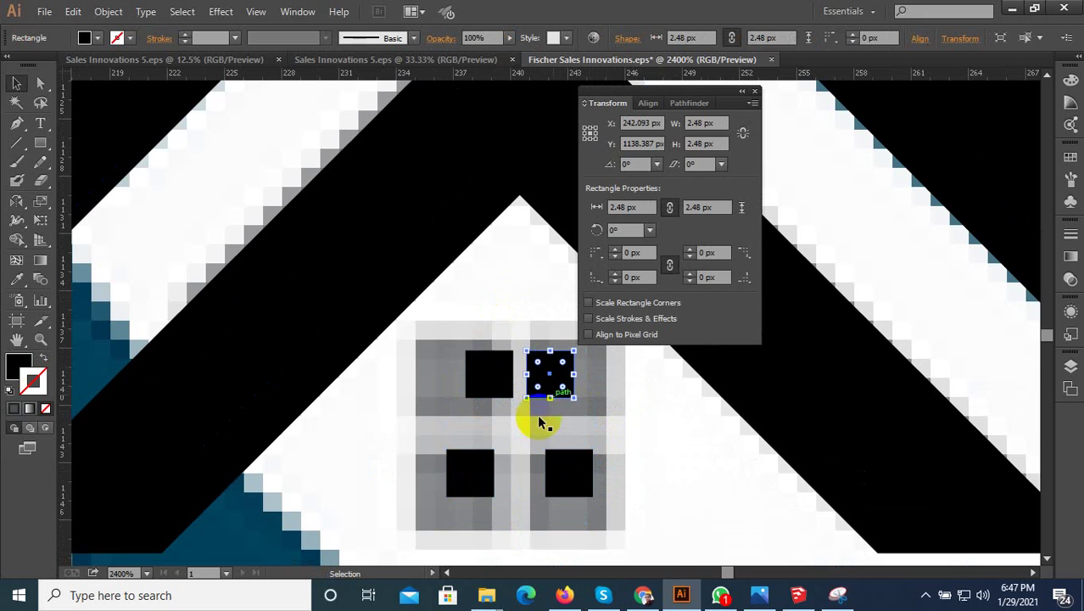
pyautogui.click(476, 475)
pyautogui.press('Right')
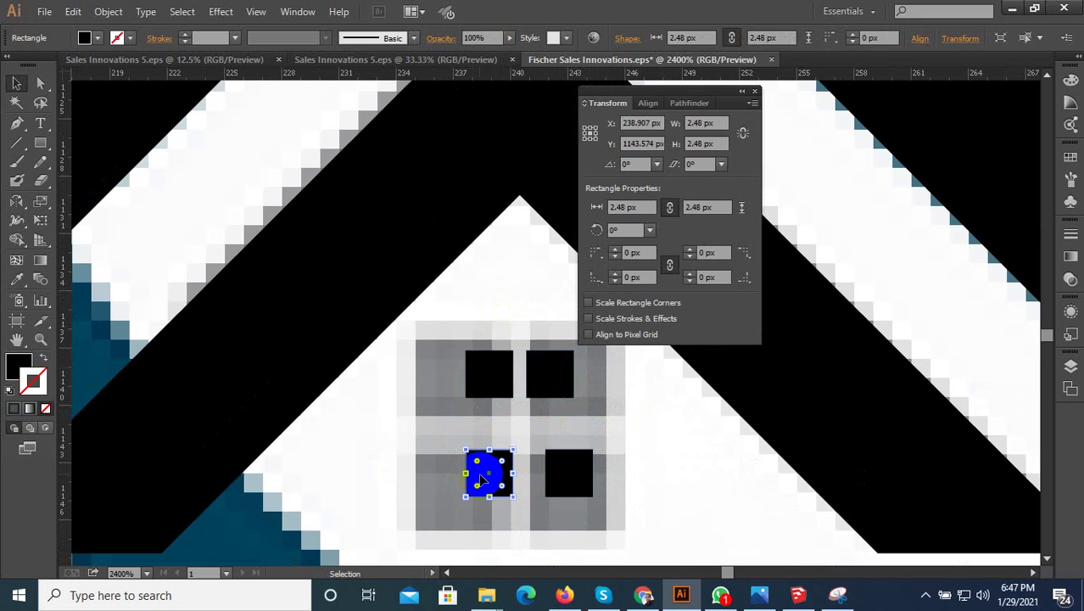
pyautogui.press('Up')
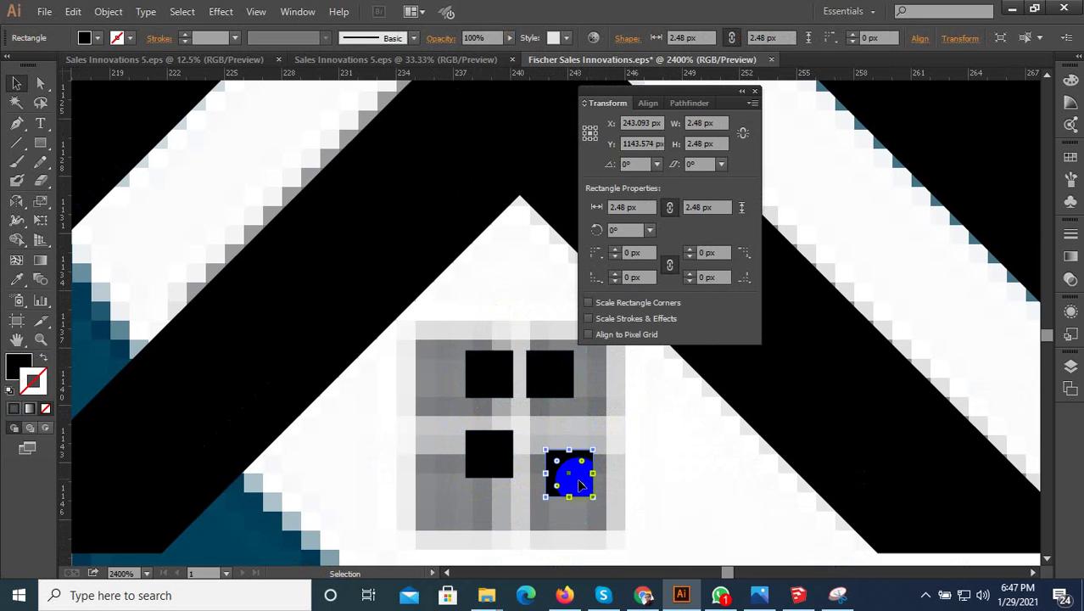
pyautogui.press('Left')
pyautogui.press('Up')
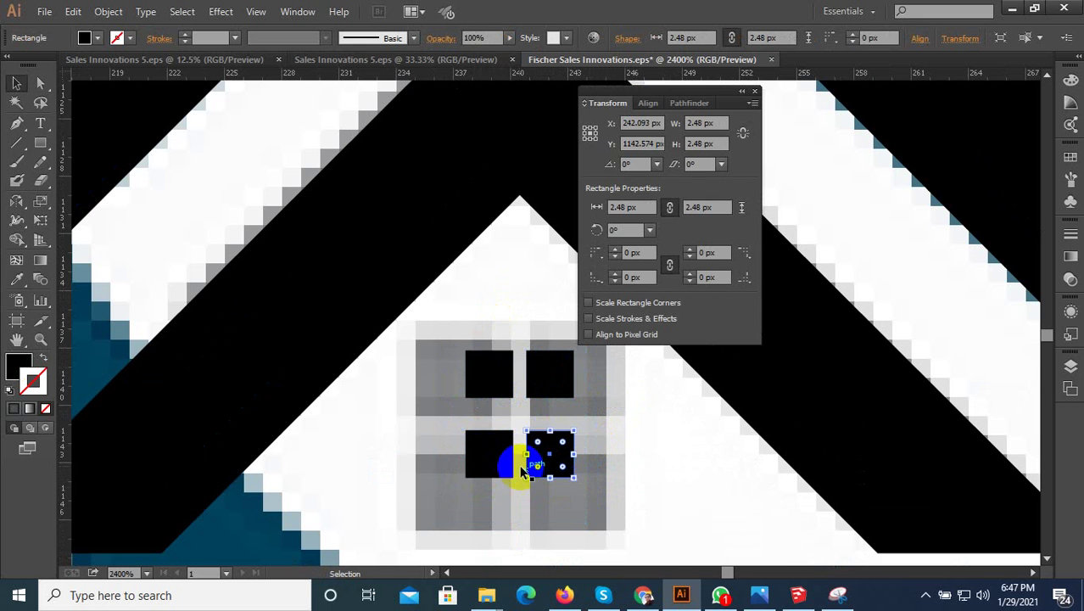
pyautogui.press('Up')
pyautogui.press('Up')
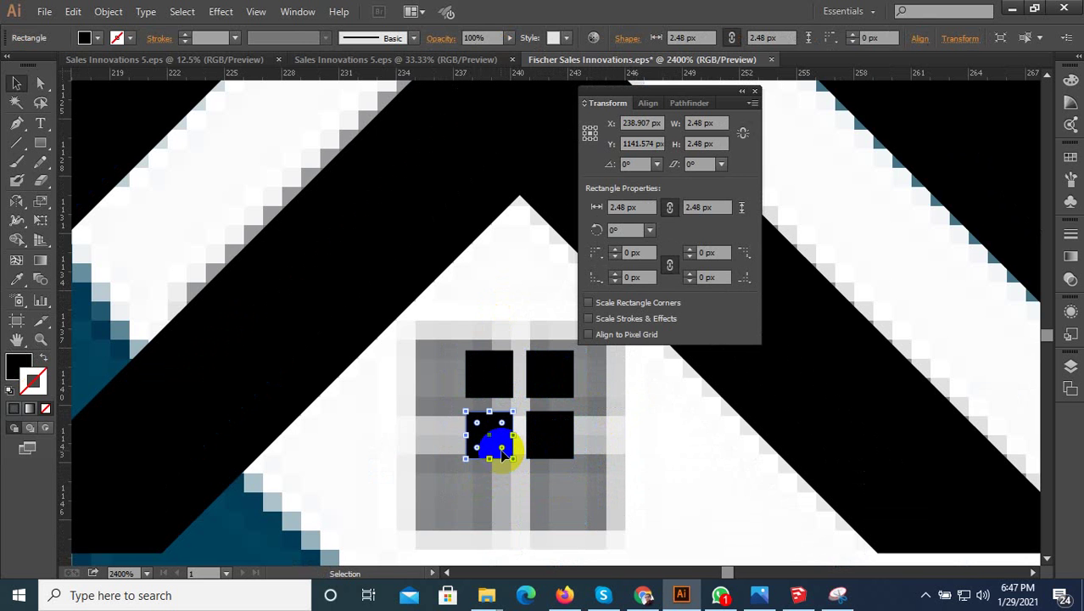
# Enlarge the four window squares together to 9.316 px across
pyautogui.keyDown('shift'); pyautogui.click(543, 441); pyautogui.keyUp('shift')
pyautogui.keyDown('shift'); pyautogui.click(551, 368); pyautogui.keyUp('shift')
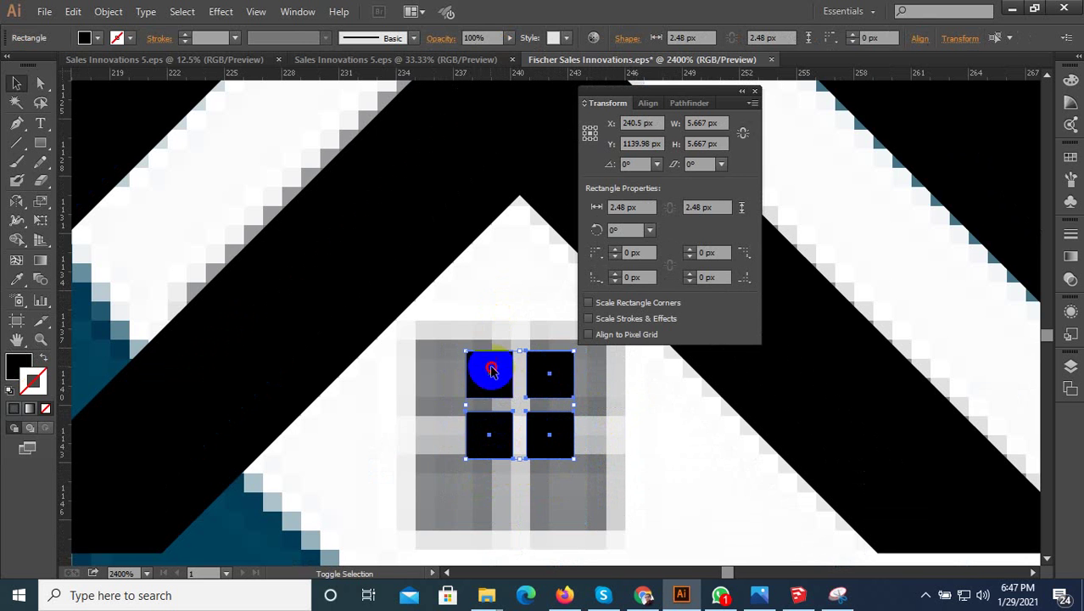
pyautogui.keyDown('shift'); pyautogui.click(491, 370); pyautogui.keyUp('shift')
pyautogui.rightClick(501, 378)
pyautogui.scroll(-1, 586, 424)
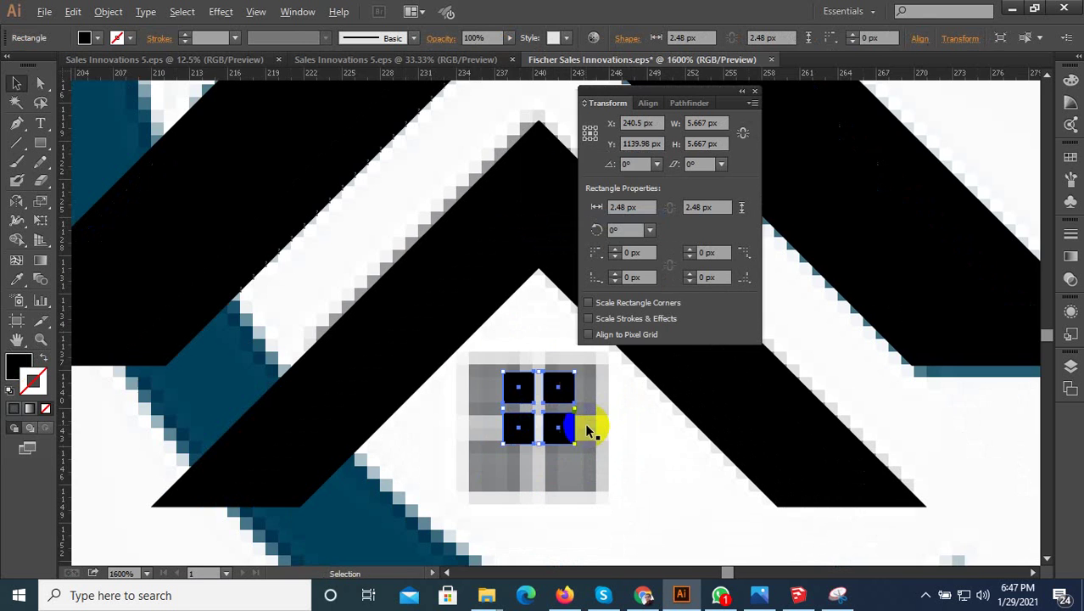
pyautogui.moveTo(577, 442); pyautogui.dragTo(584, 453)
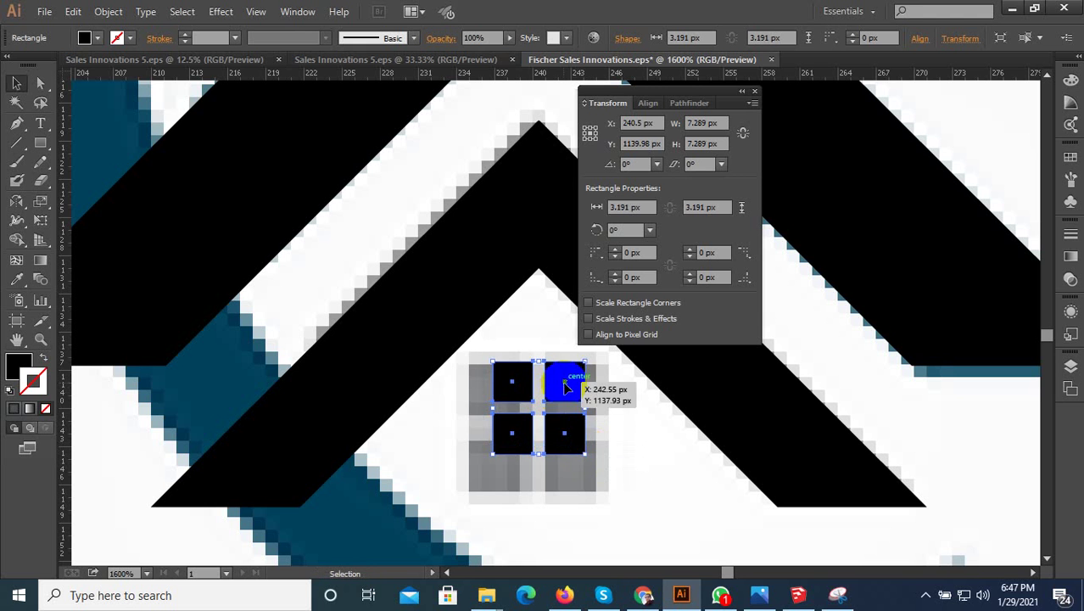
pyautogui.moveTo(564, 381)
pyautogui.mouseDown()
pyautogui.moveTo(576, 481)
pyautogui.moveTo(588, 497)
pyautogui.mouseUp()
pyautogui.scroll(-3, 611, 484)
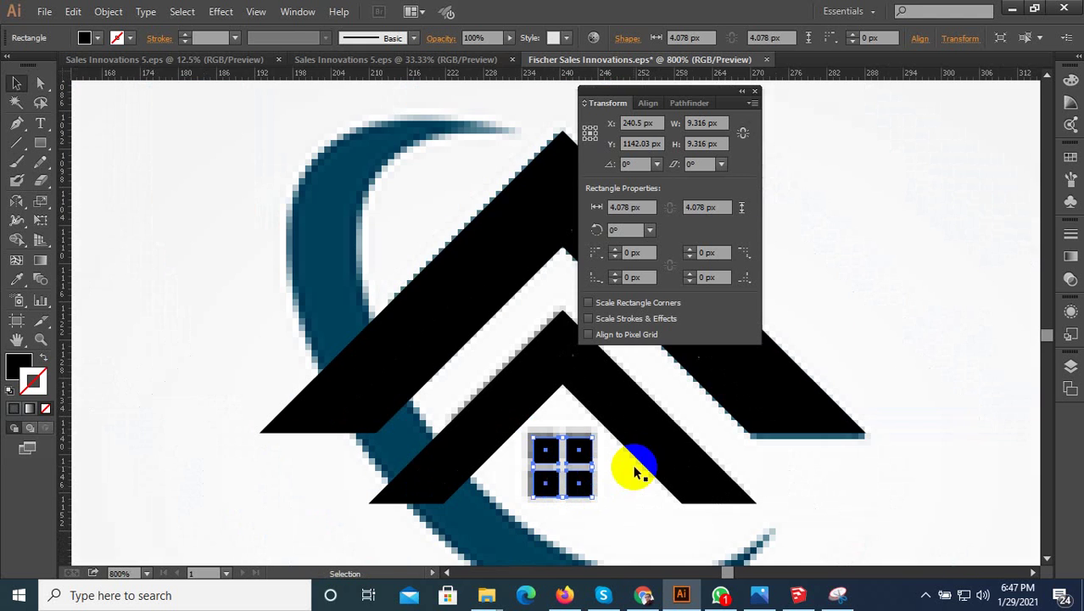
pyautogui.scroll(-1, 480, 406)
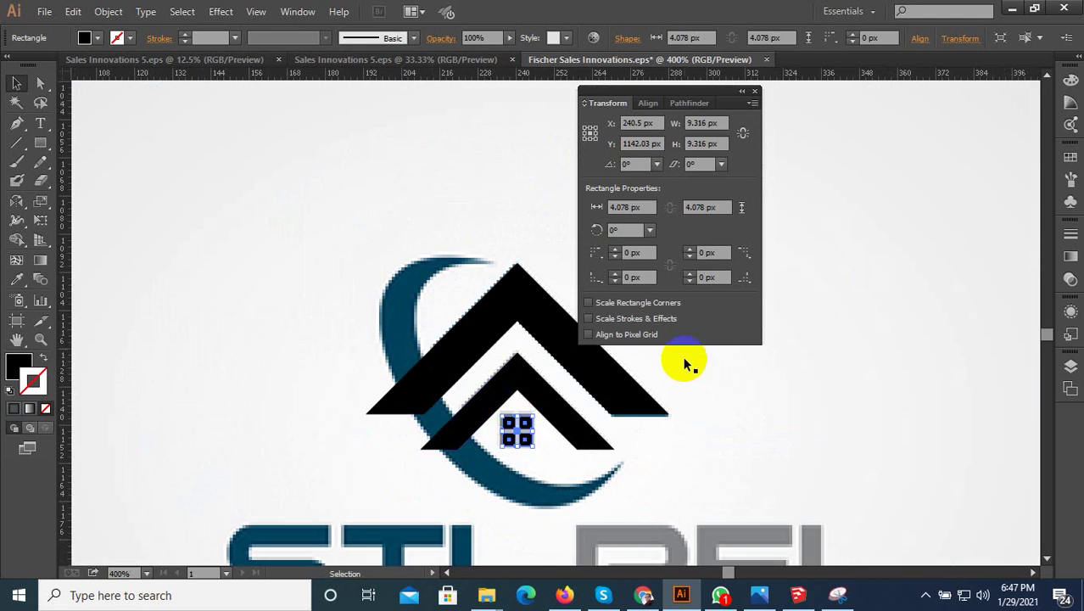
pyautogui.click(926, 596)
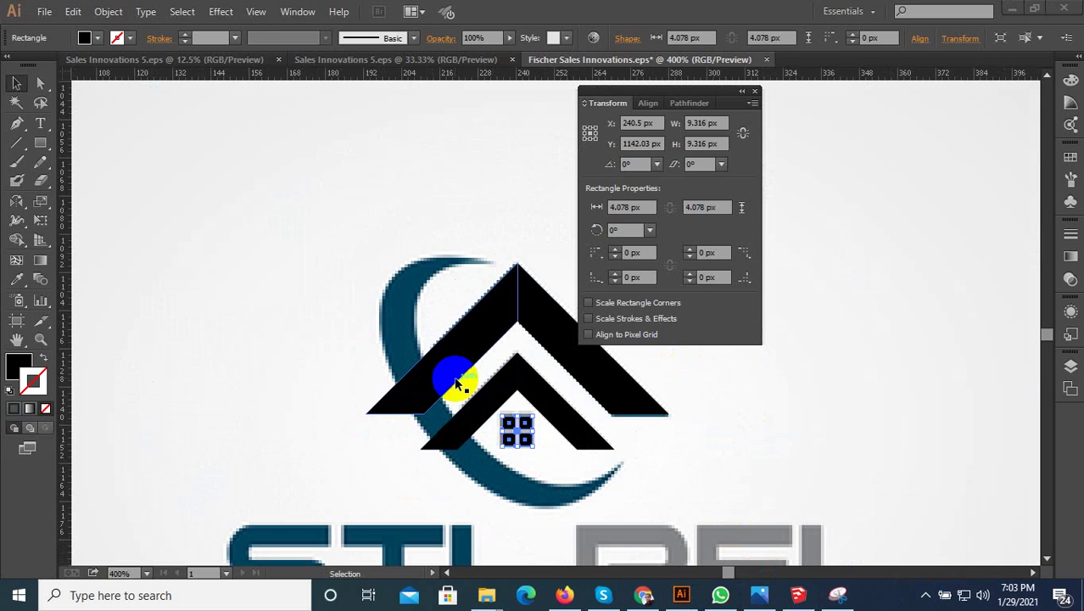
pyautogui.scroll(2, 459, 377)
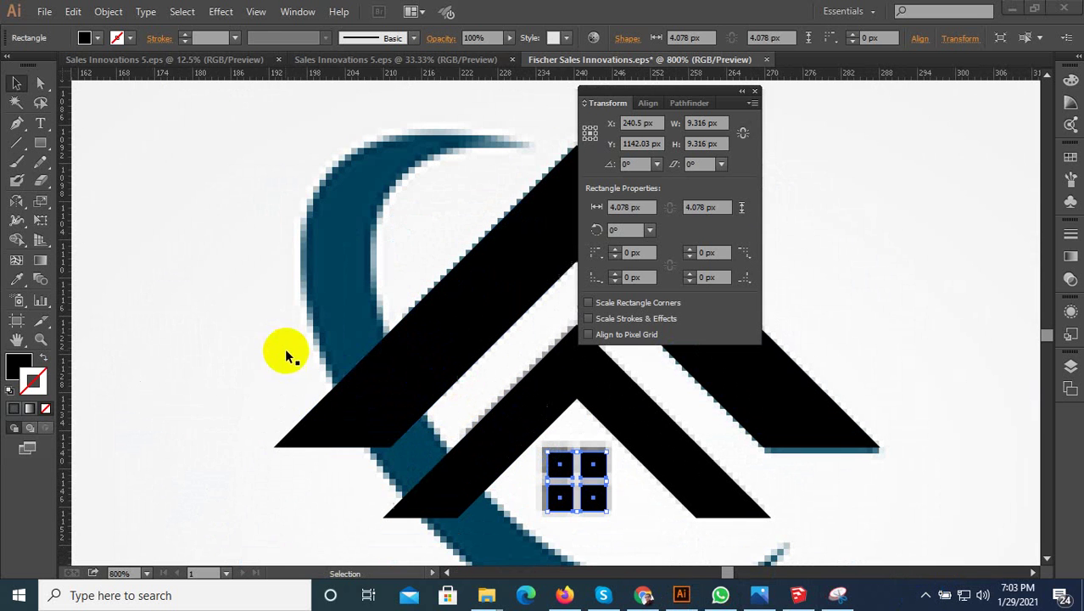
pyautogui.click(848, 12)
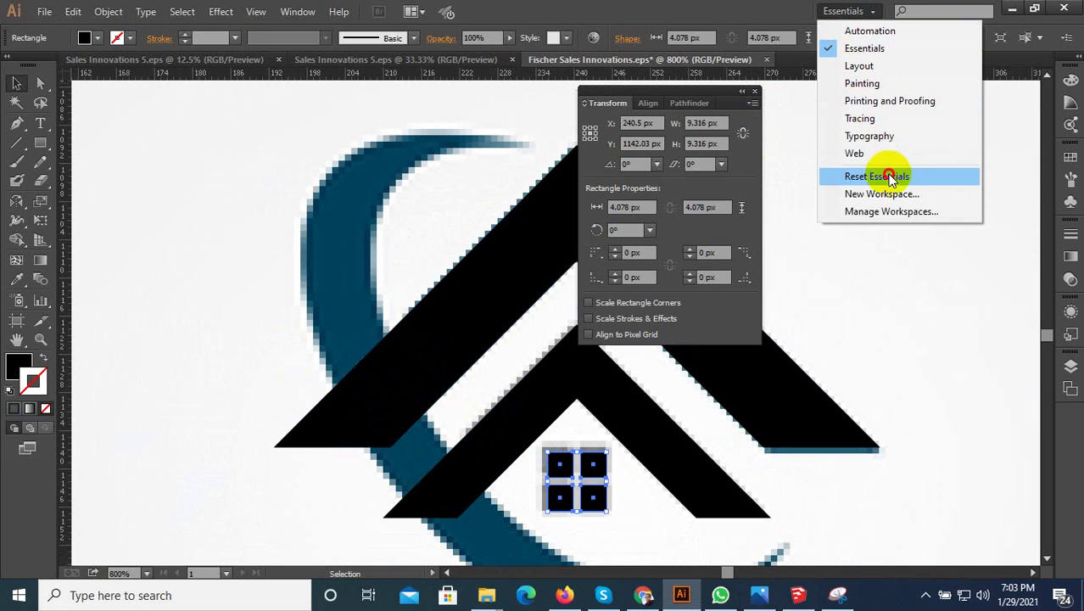
# Reset the workspace and draw an unfilled, black-outlined circle over the house roof
pyautogui.click(874, 174)
pyautogui.scroll(-2, 217, 223)
pyautogui.click(17, 123)
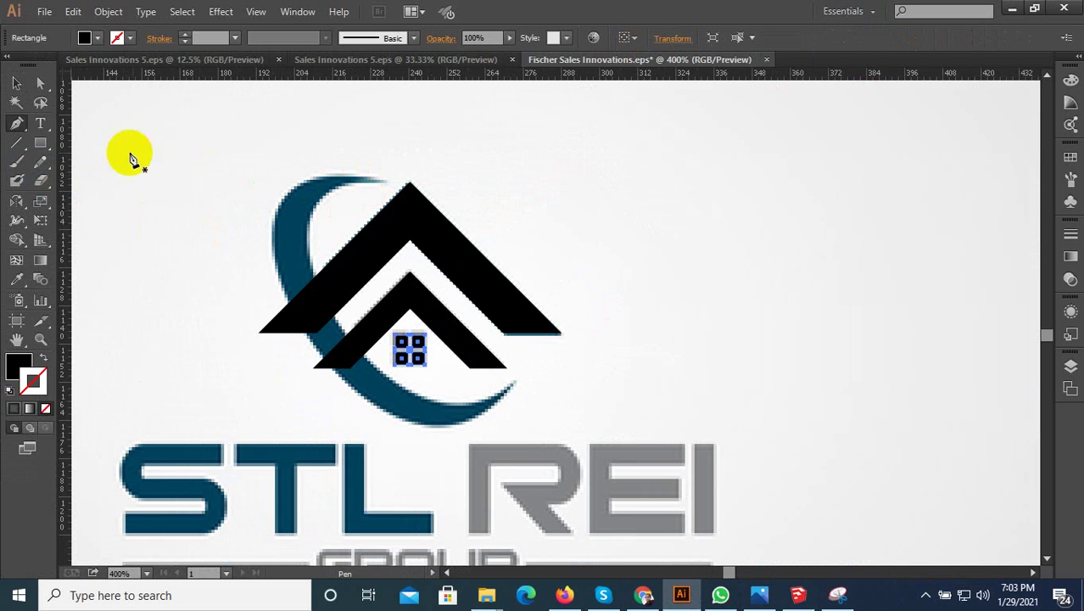
pyautogui.moveTo(40, 142); pyautogui.dragTo(93, 182)
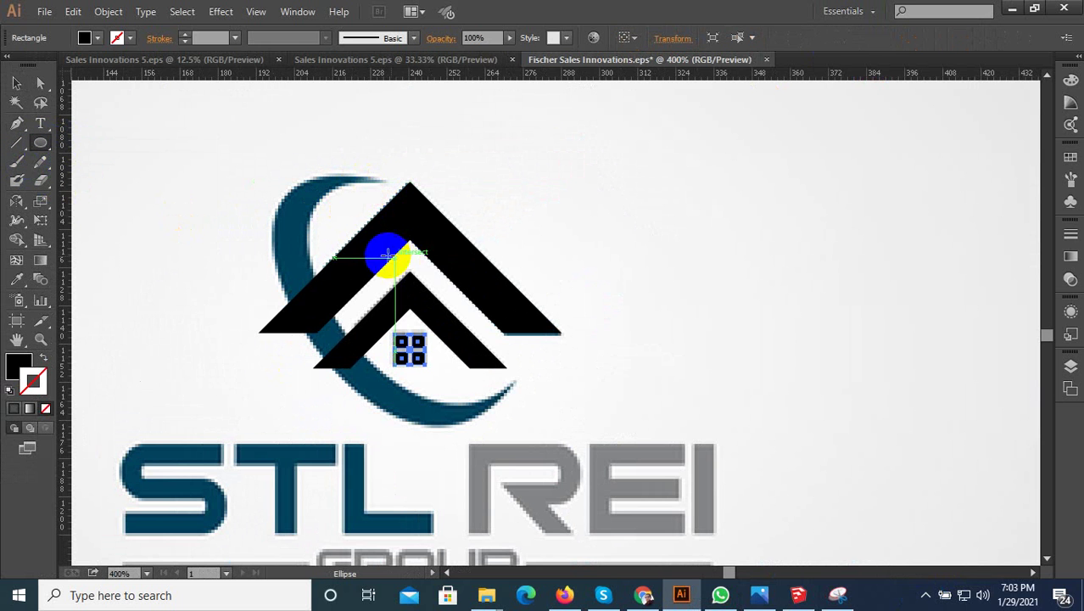
pyautogui.moveTo(432, 245); pyautogui.dragTo(579, 316)
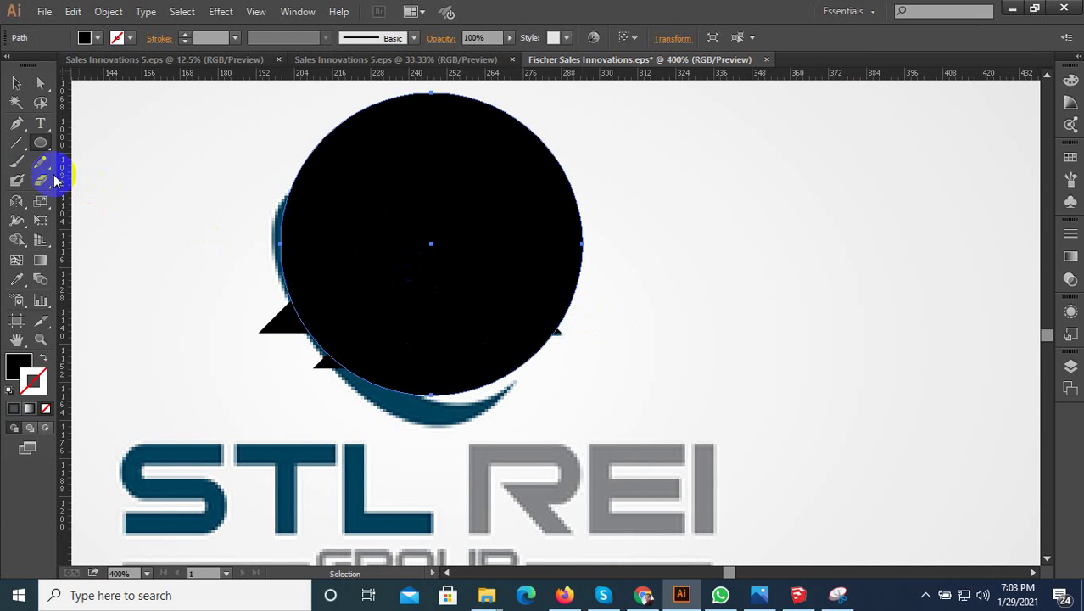
pyautogui.click(45, 360)
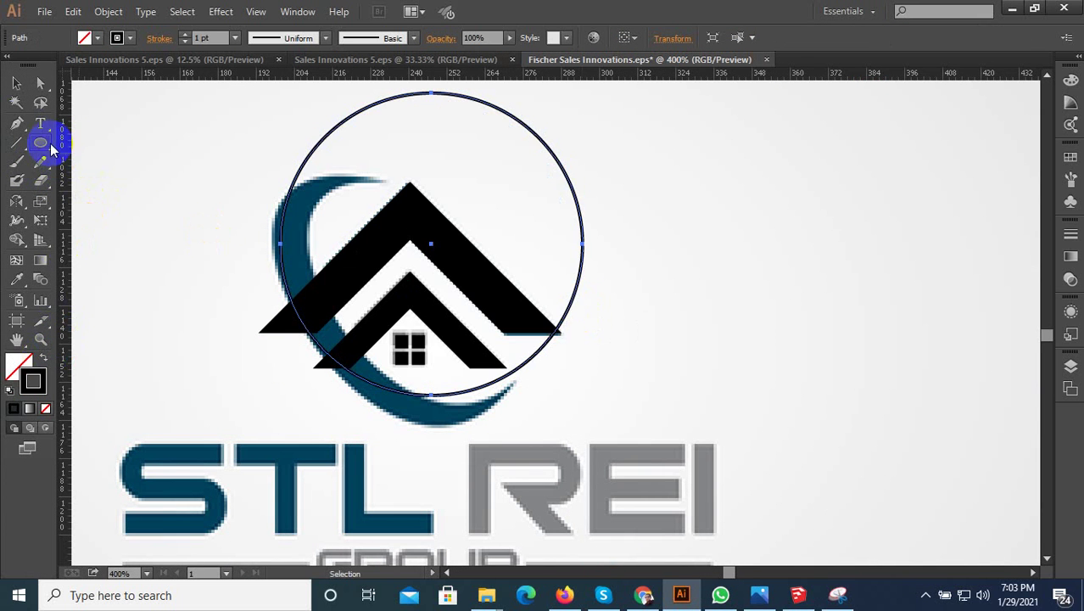
# Squash and narrow the circle into an ellipse sized around the roof
pyautogui.click(18, 84)
pyautogui.moveTo(312, 153); pyautogui.dragTo(344, 158)
pyautogui.moveTo(464, 92); pyautogui.dragTo(455, 156)
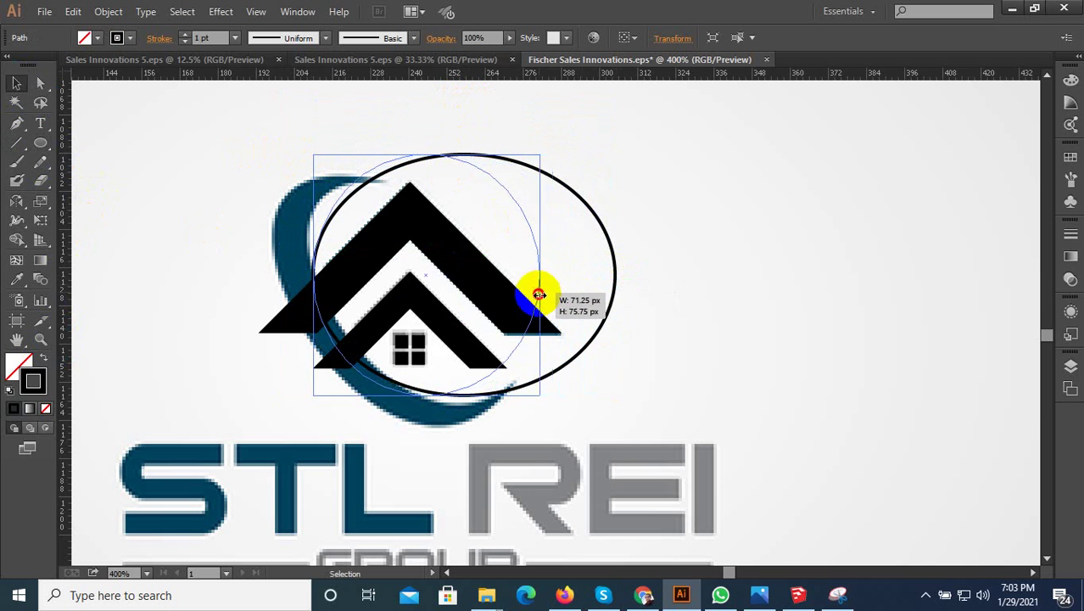
pyautogui.moveTo(620, 277); pyautogui.dragTo(525, 320)
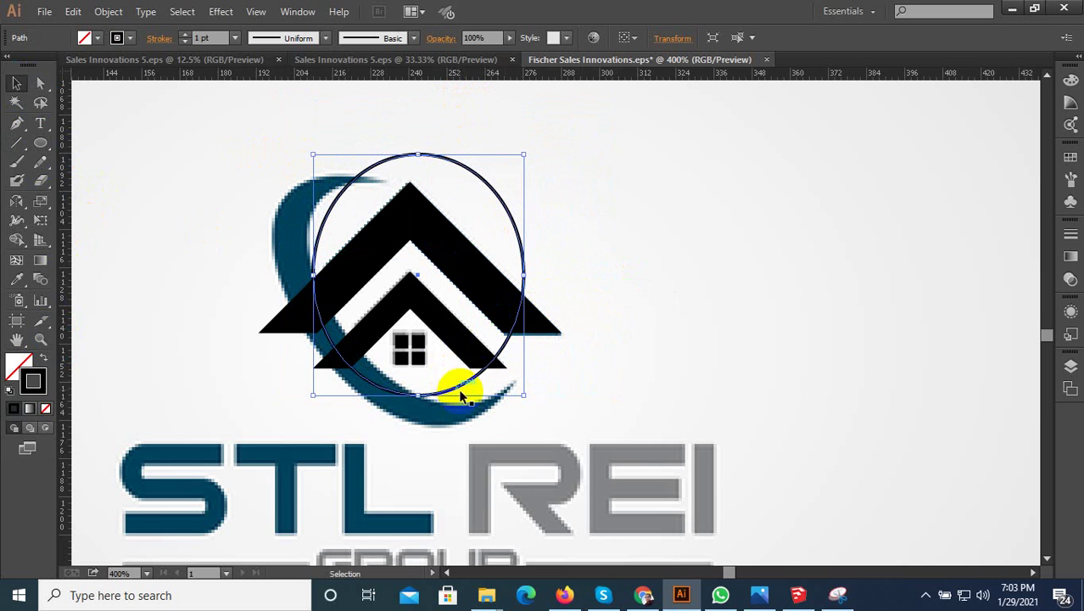
pyautogui.moveTo(530, 402)
pyautogui.mouseDown()
pyautogui.moveTo(601, 387)
pyautogui.moveTo(572, 332)
pyautogui.mouseUp()
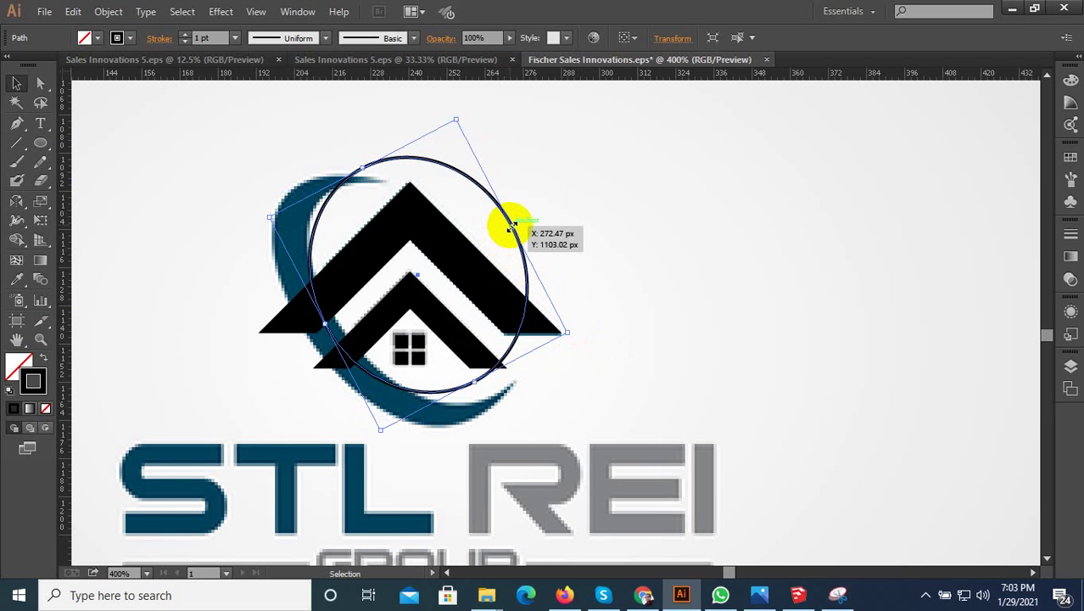
pyautogui.moveTo(512, 225); pyautogui.dragTo(485, 255)
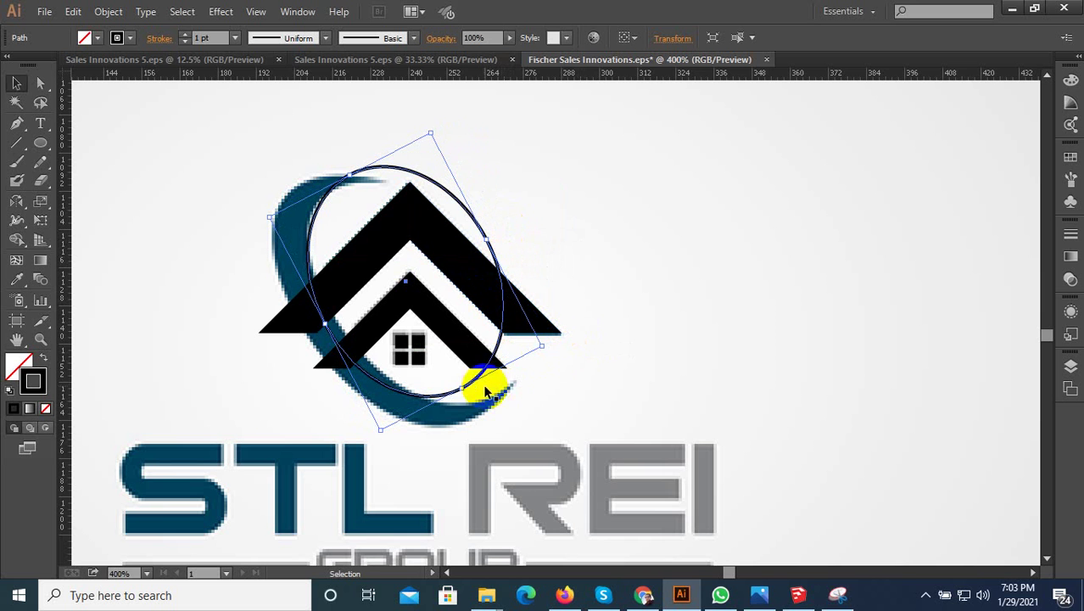
pyautogui.moveTo(459, 387); pyautogui.dragTo(474, 411)
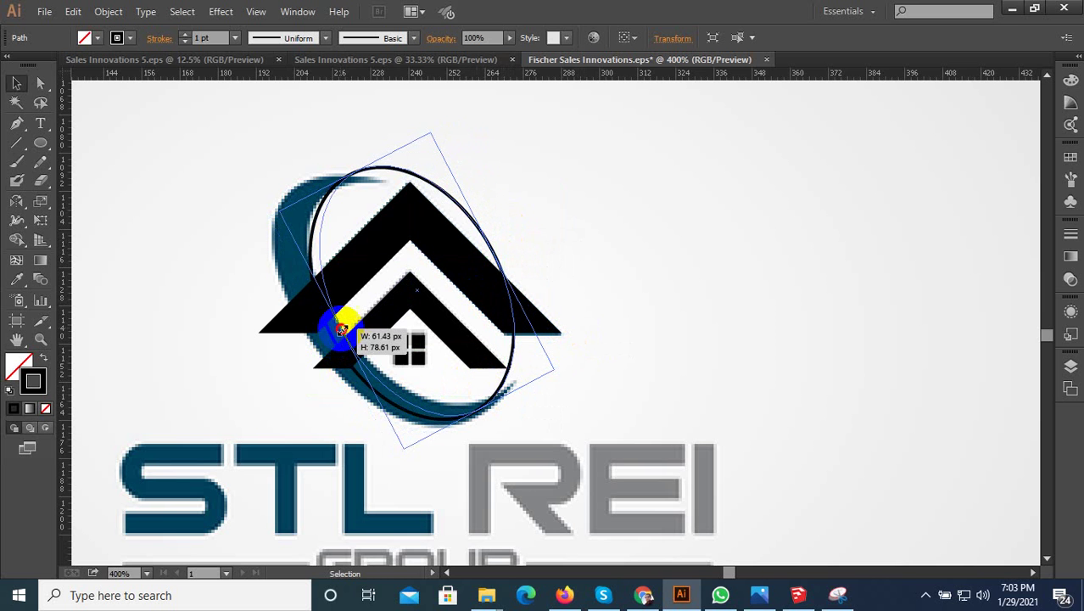
pyautogui.moveTo(333, 336); pyautogui.dragTo(342, 320)
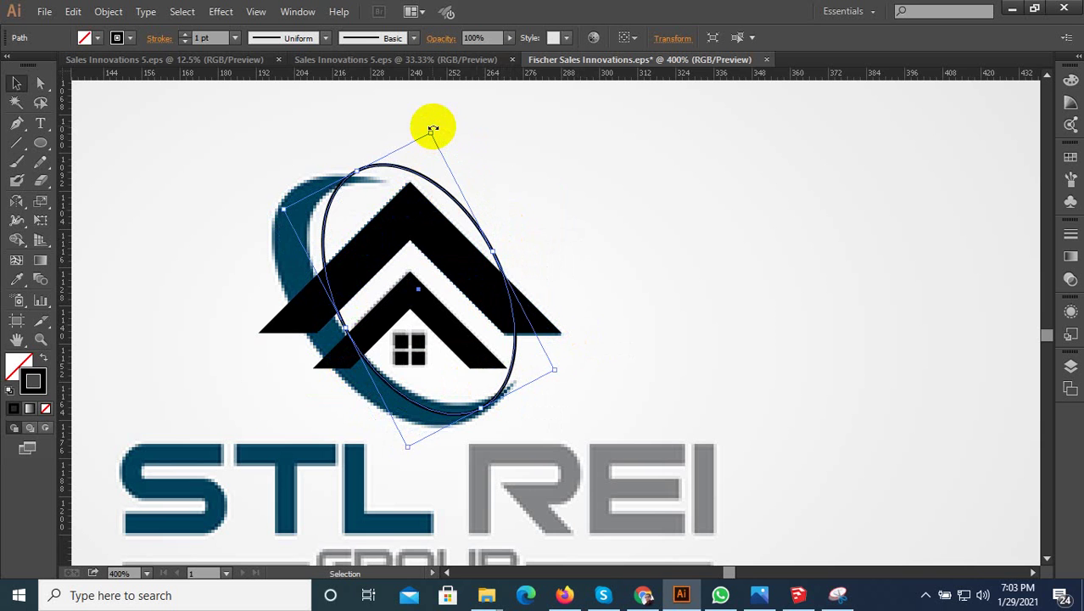
# Tilt the ellipse about 35 degrees and shift it to follow the swoosh's inner curve
pyautogui.moveTo(432, 129); pyautogui.dragTo(411, 131)
pyautogui.moveTo(407, 138); pyautogui.dragTo(399, 145)
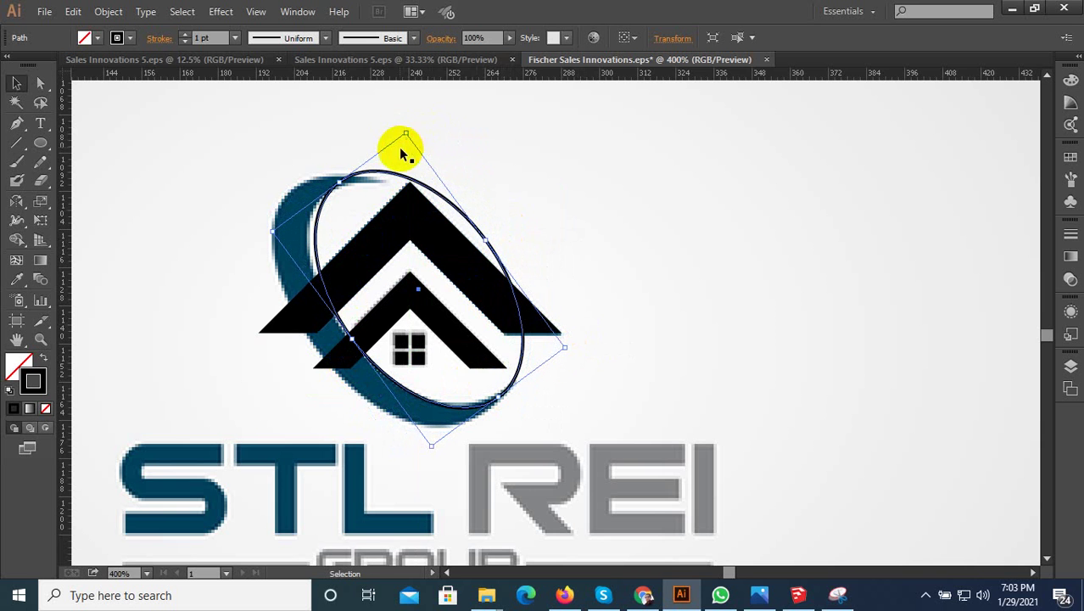
pyautogui.scroll(1, 348, 216)
pyautogui.scroll(-1, 323, 386)
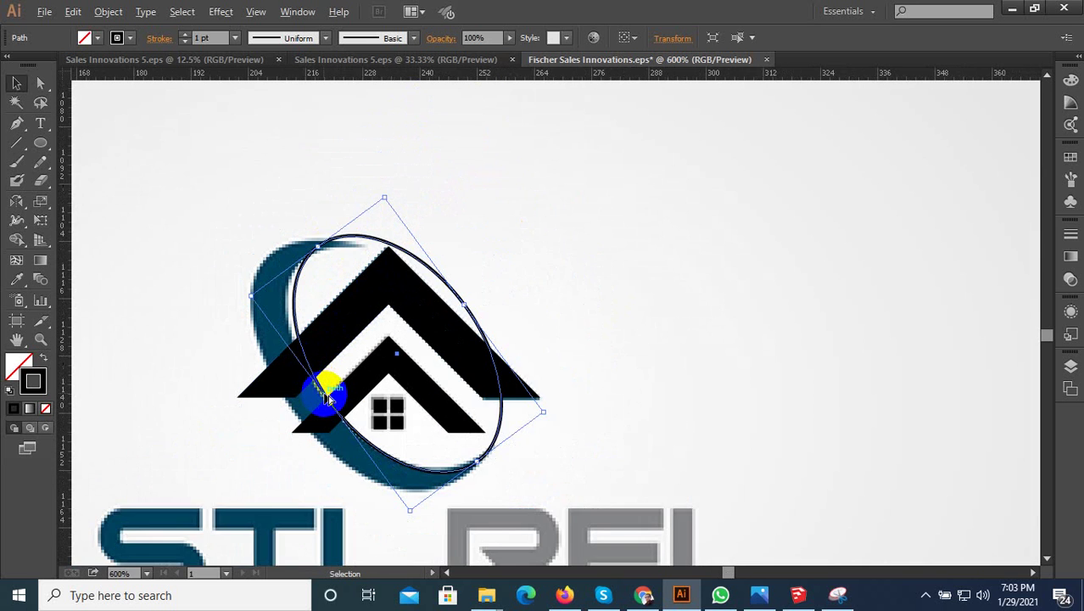
pyautogui.scroll(2, 327, 390)
pyautogui.moveTo(327, 392); pyautogui.dragTo(316, 396)
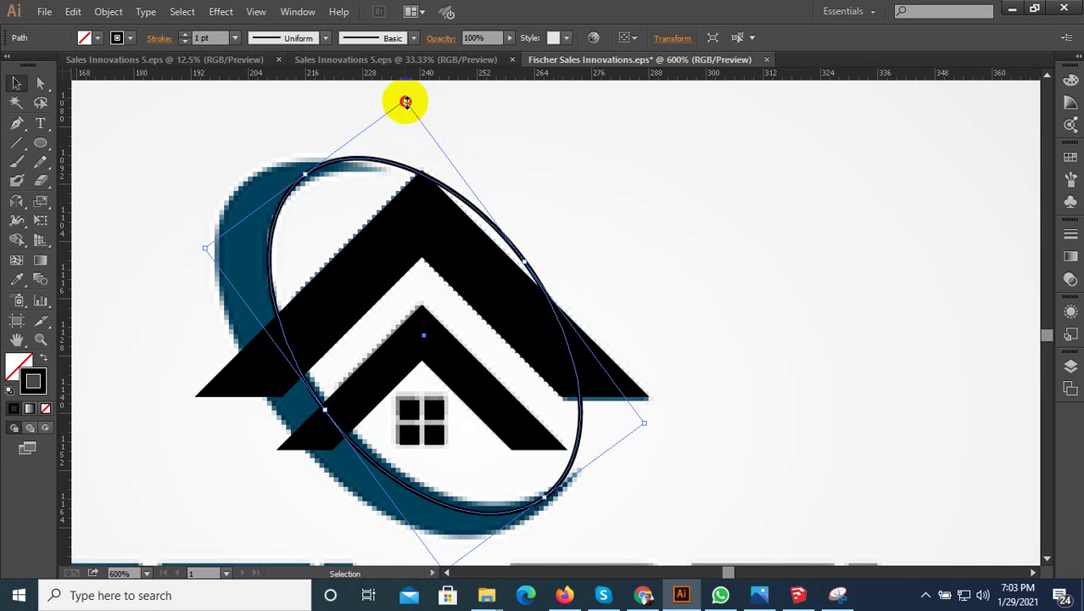
pyautogui.moveTo(406, 102); pyautogui.dragTo(405, 117)
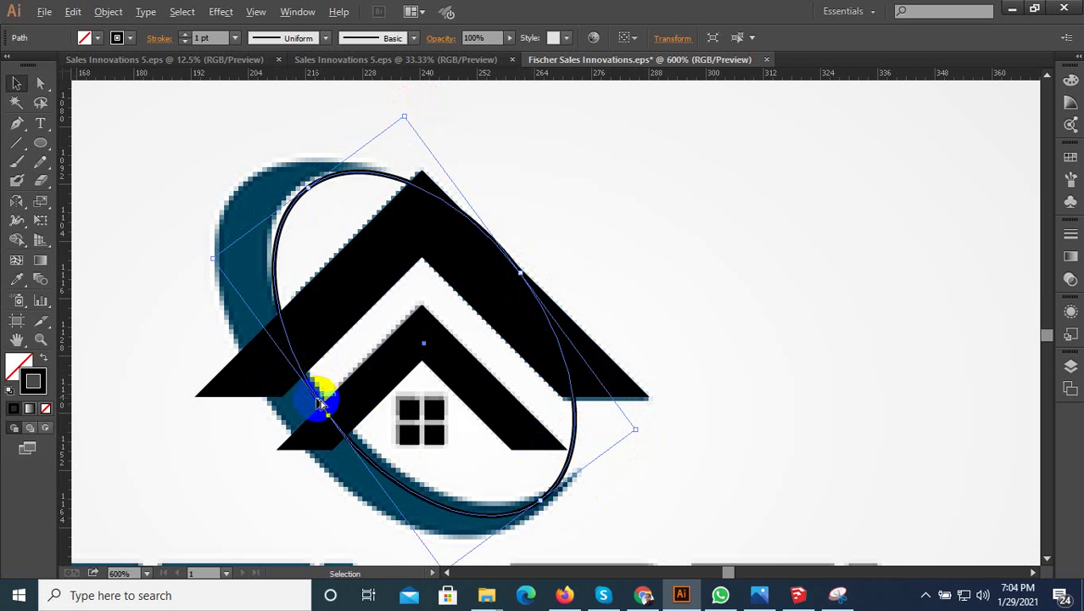
# Duplicate the ellipse offset to the left and enlarge the copy taller and wider
pyautogui.moveTo(316, 398); pyautogui.dragTo(280, 412)
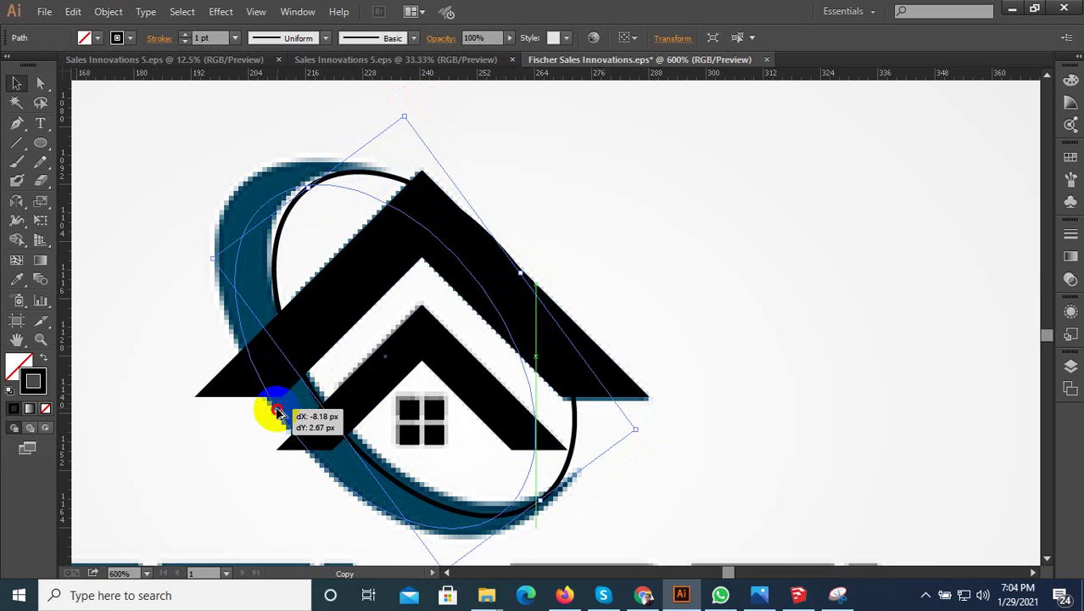
pyautogui.moveTo(277, 413); pyautogui.dragTo(274, 413)
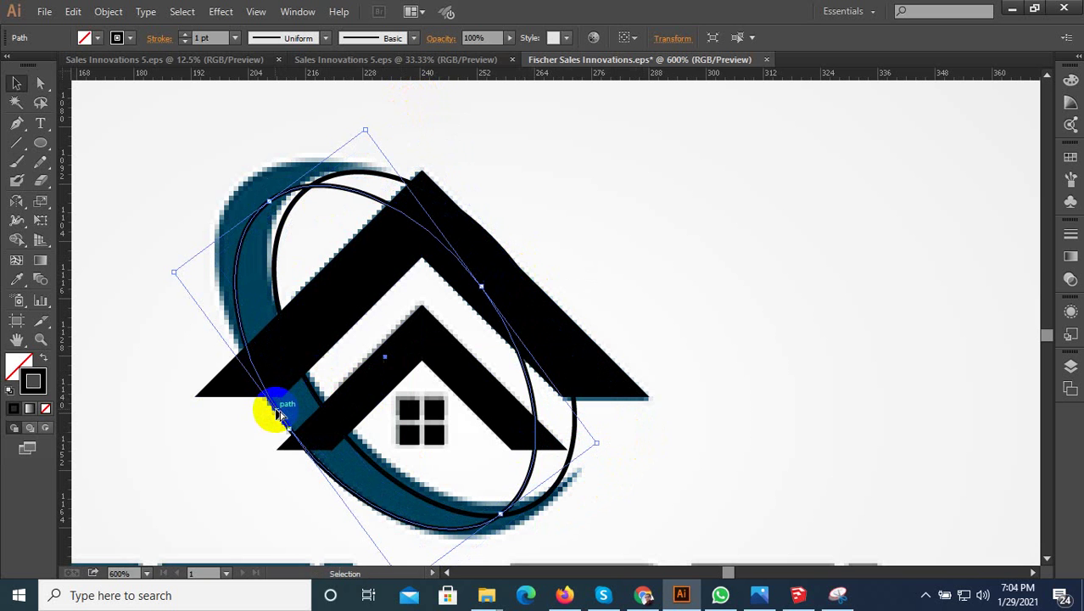
pyautogui.moveTo(369, 131); pyautogui.dragTo(383, 96)
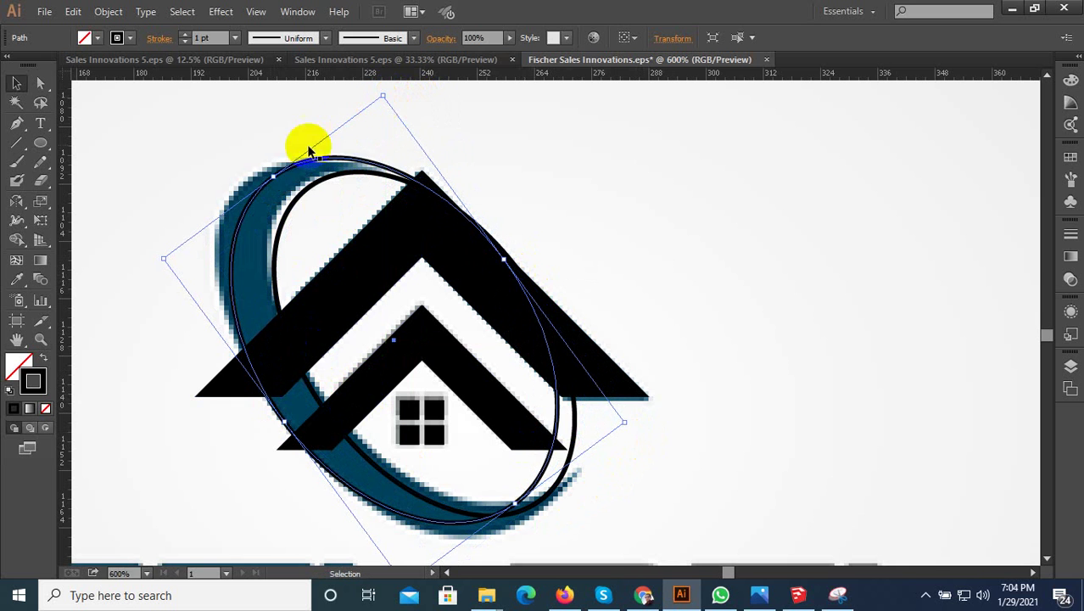
pyautogui.moveTo(274, 179); pyautogui.dragTo(247, 174)
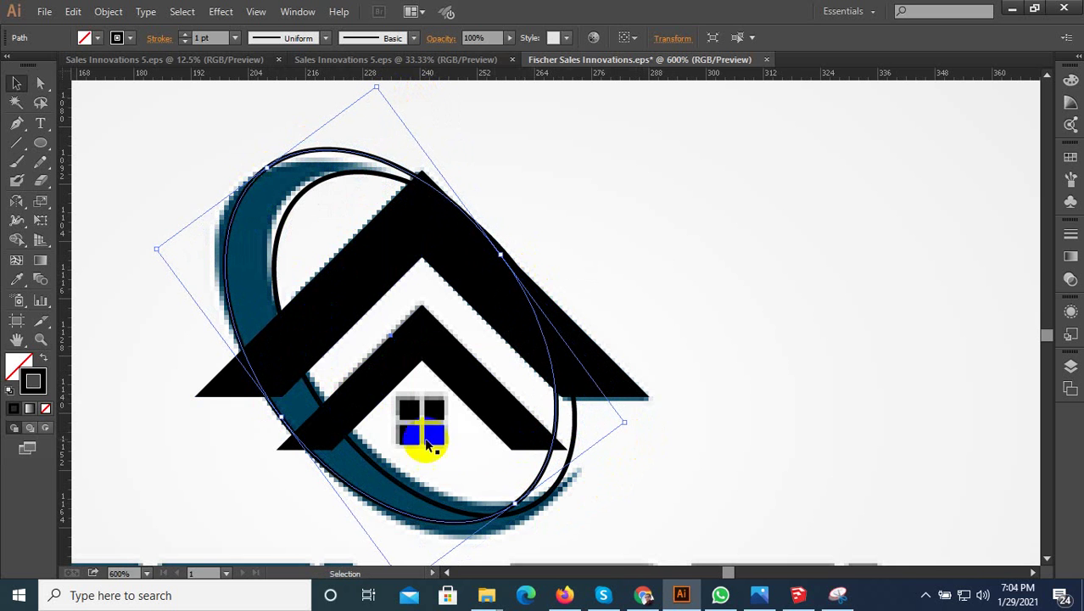
pyautogui.moveTo(517, 507)
pyautogui.mouseDown()
pyautogui.moveTo(547, 519)
pyautogui.moveTo(536, 526)
pyautogui.mouseUp()
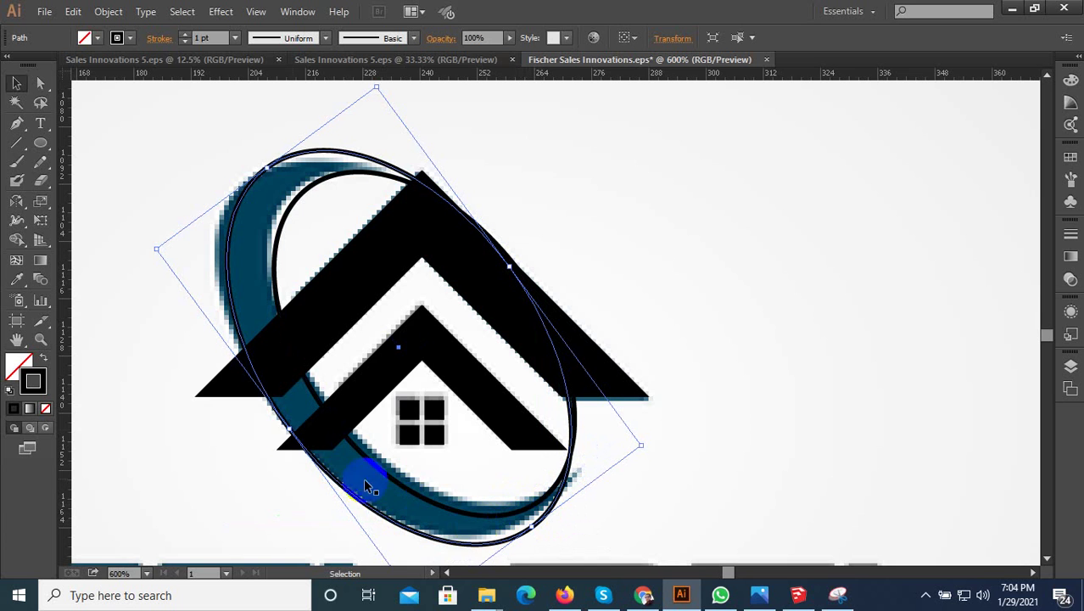
# Reshape the copy's left, upper-right and lower edges to match the swoosh's outer edge
pyautogui.moveTo(289, 431); pyautogui.dragTo(281, 429)
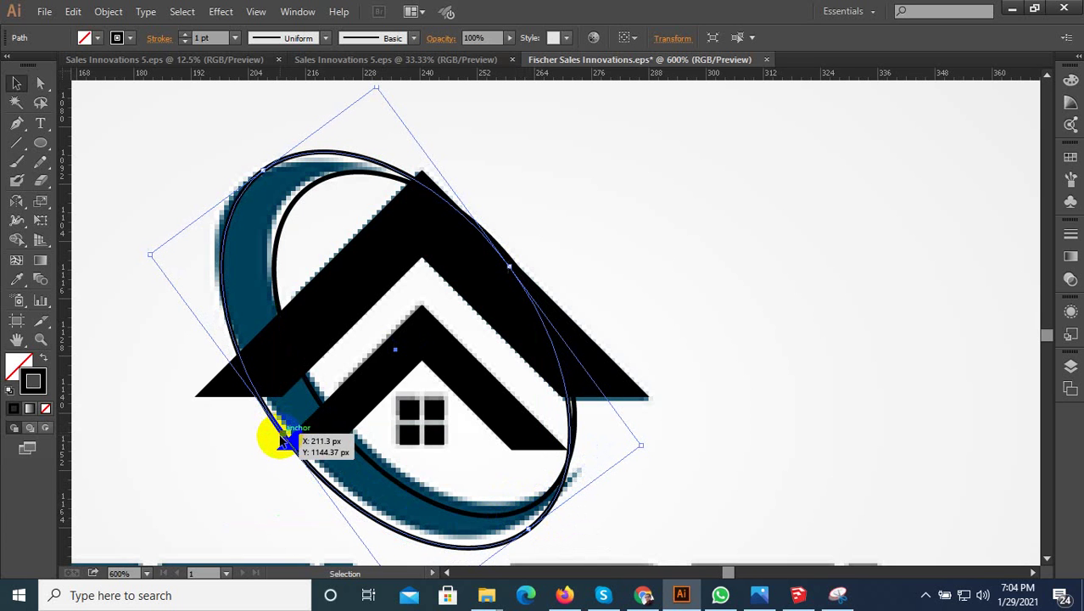
pyautogui.moveTo(283, 439); pyautogui.dragTo(284, 439)
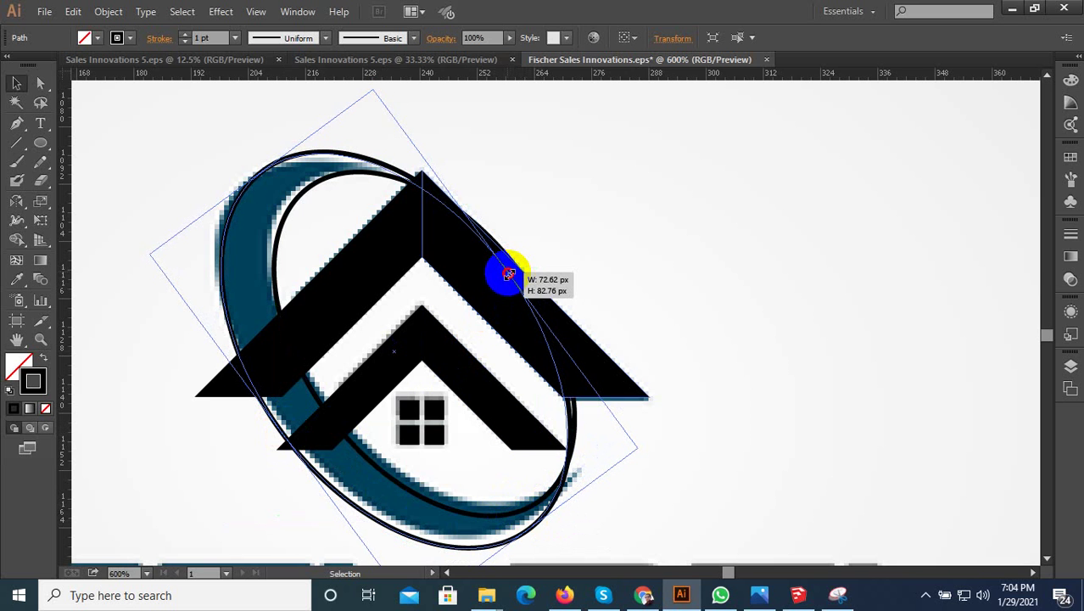
pyautogui.moveTo(509, 273)
pyautogui.mouseDown()
pyautogui.moveTo(545, 278)
pyautogui.moveTo(528, 276)
pyautogui.moveTo(565, 414)
pyautogui.mouseUp()
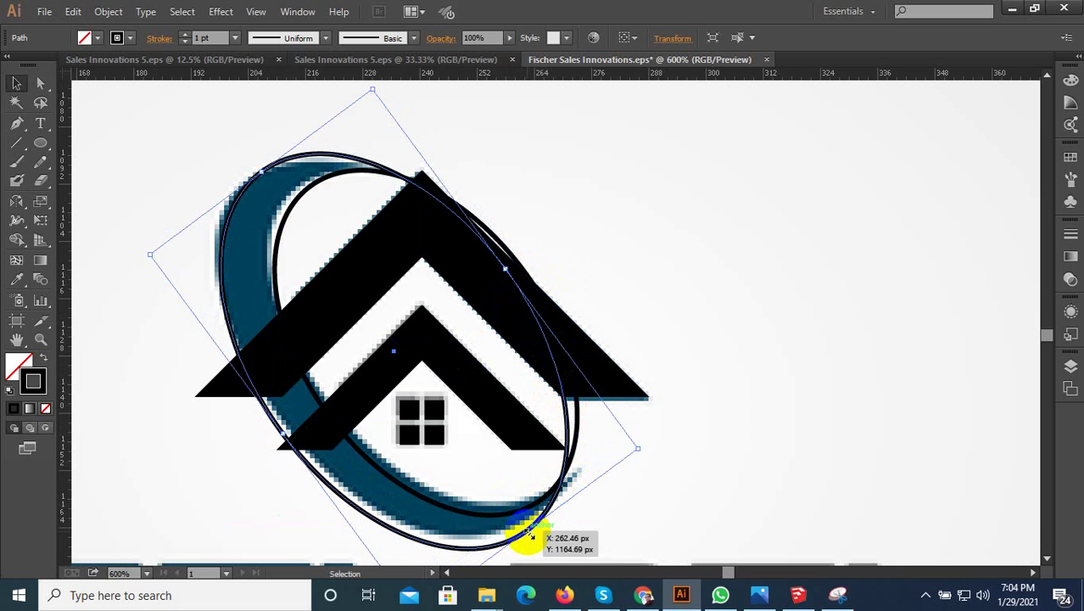
pyautogui.moveTo(530, 532); pyautogui.dragTo(527, 519)
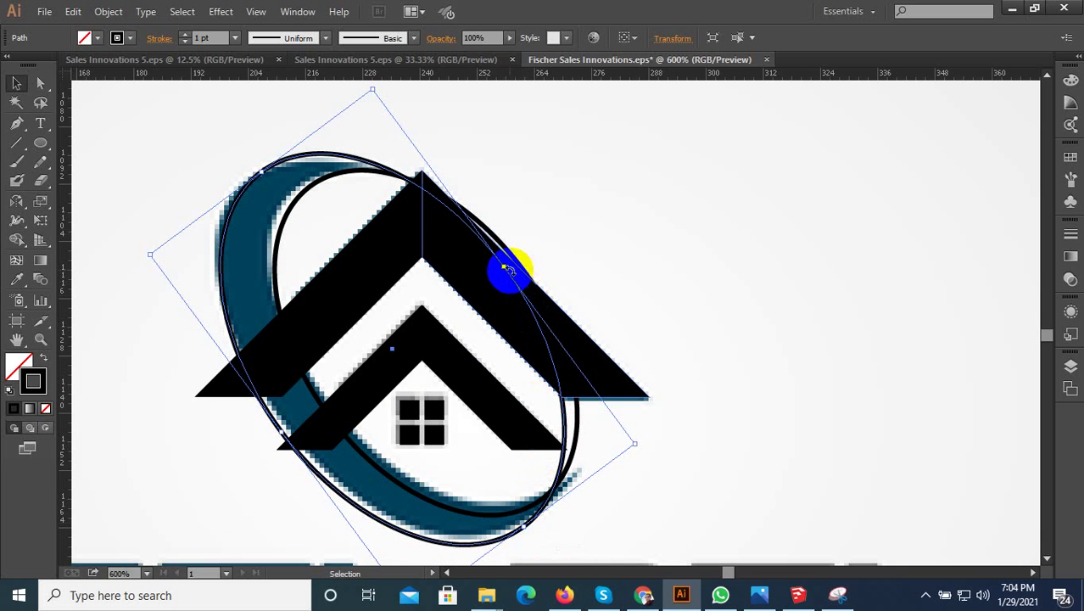
pyautogui.moveTo(506, 268); pyautogui.dragTo(508, 262)
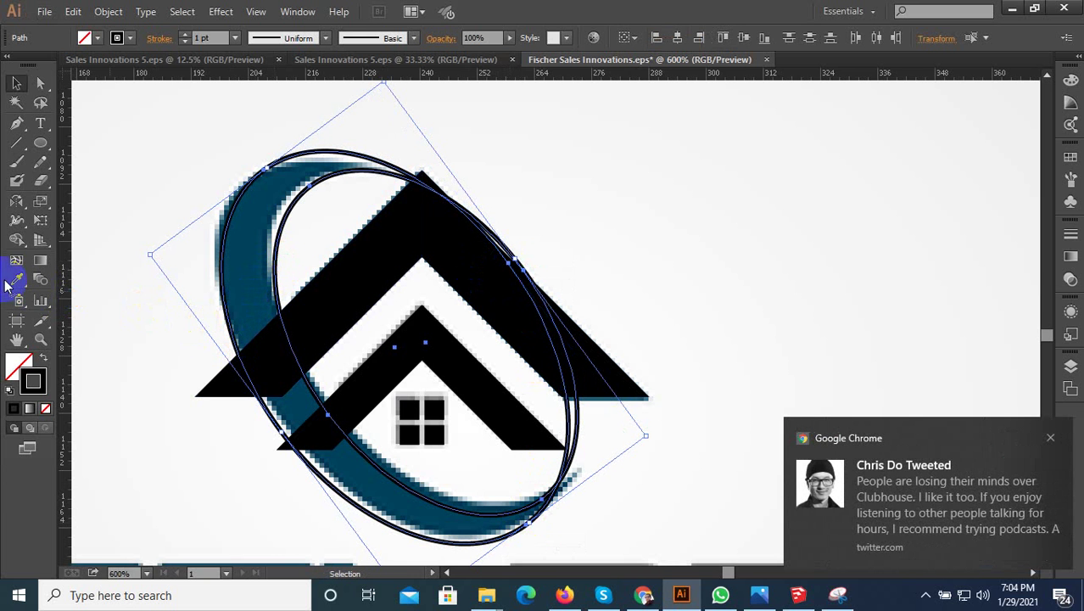
# Fill the two ellipses with the swoosh's sampled teal and select them
pyautogui.click(1051, 440)
pyautogui.click(16, 280)
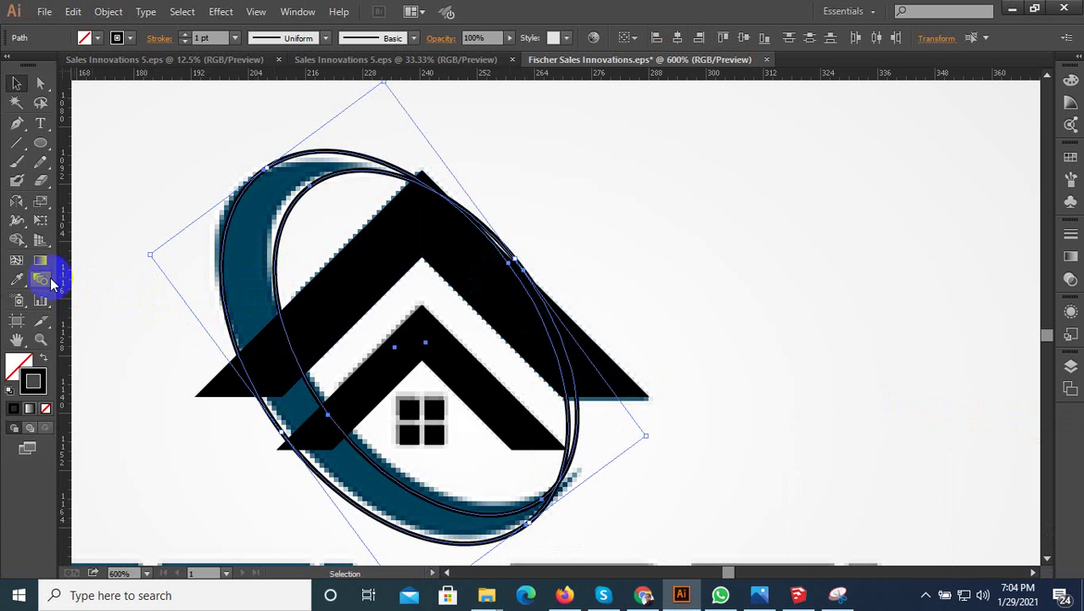
pyautogui.click(274, 314)
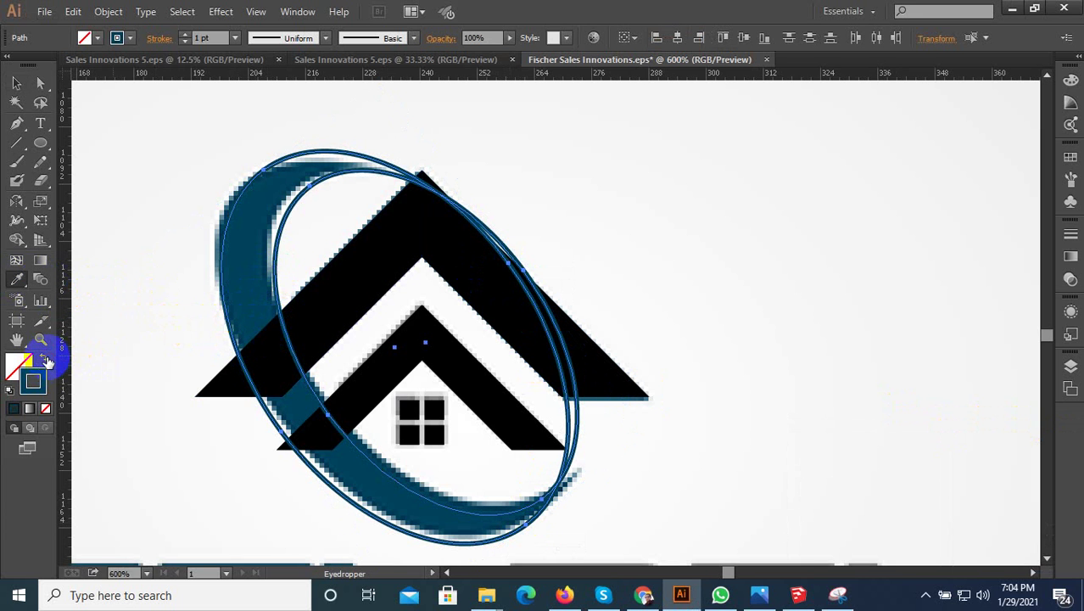
pyautogui.click(45, 359)
pyautogui.click(16, 82)
pyautogui.click(371, 308)
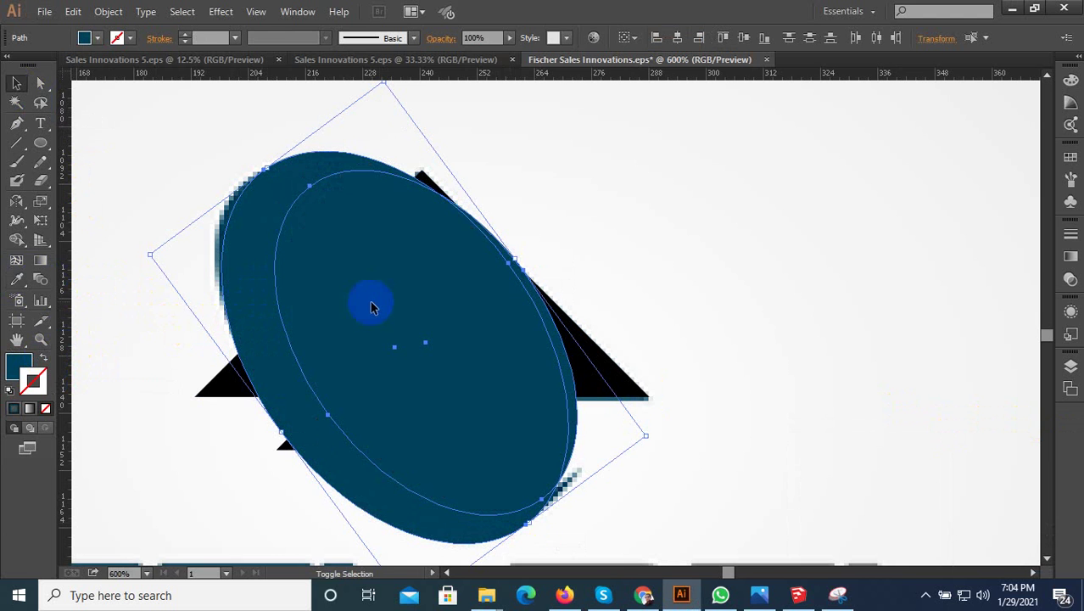
# Divide the ellipses with Pathfinder, ungroup, and delete the inner piece to leave a crescent
pyautogui.click(315, 14)
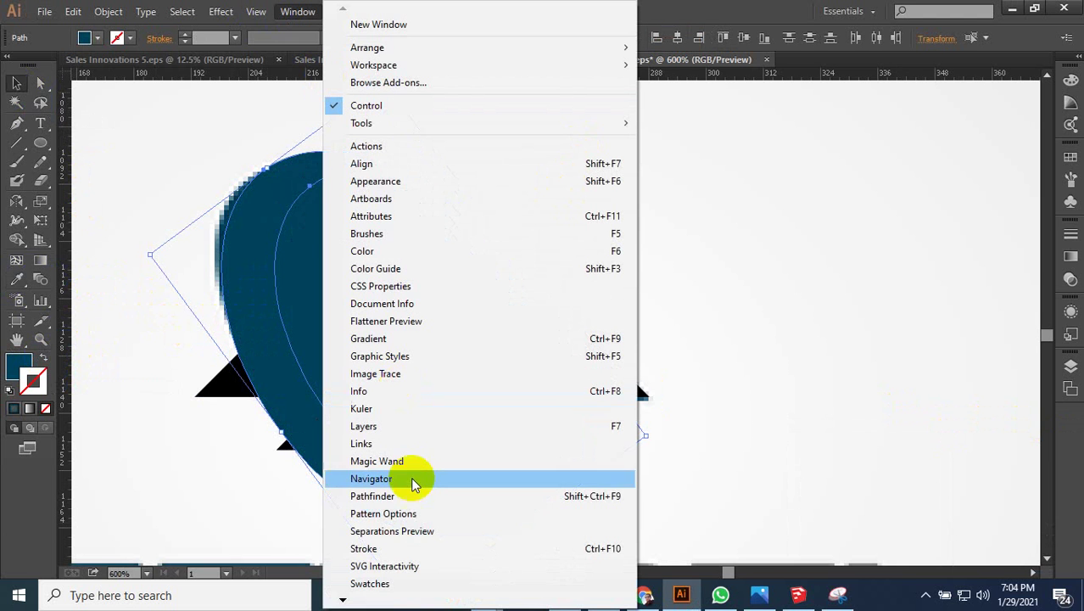
pyautogui.click(414, 496)
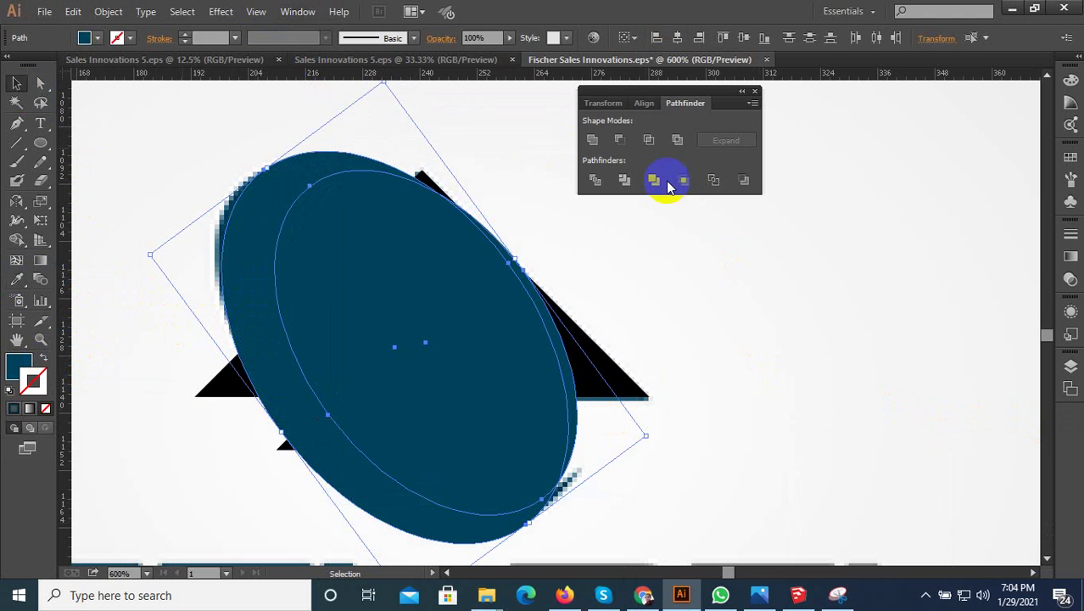
pyautogui.click(596, 183)
pyautogui.rightClick(365, 272)
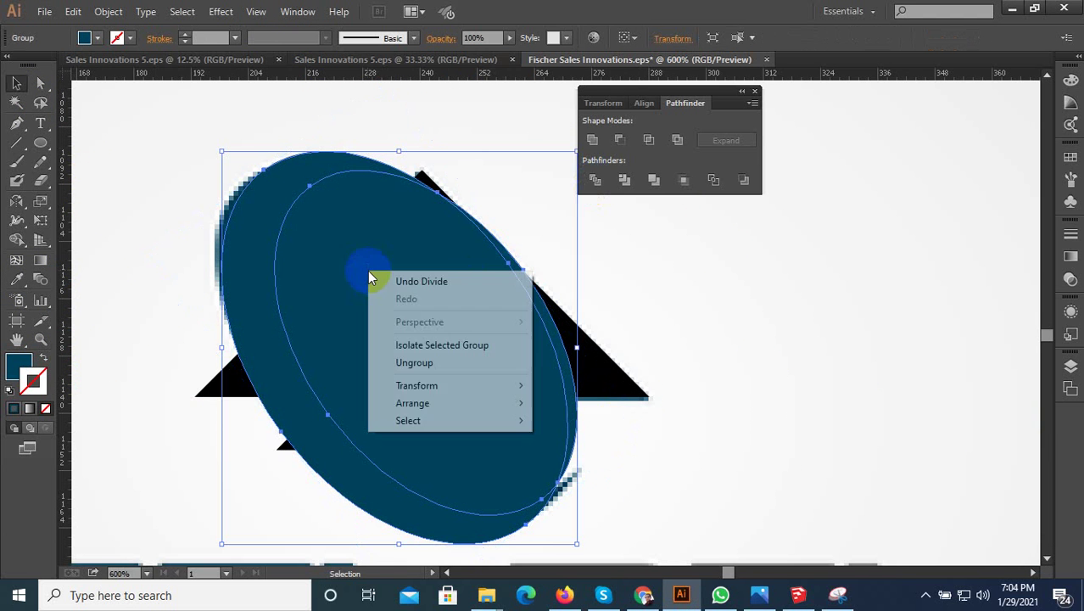
pyautogui.click(405, 361)
pyautogui.click(551, 363)
pyautogui.click(489, 366)
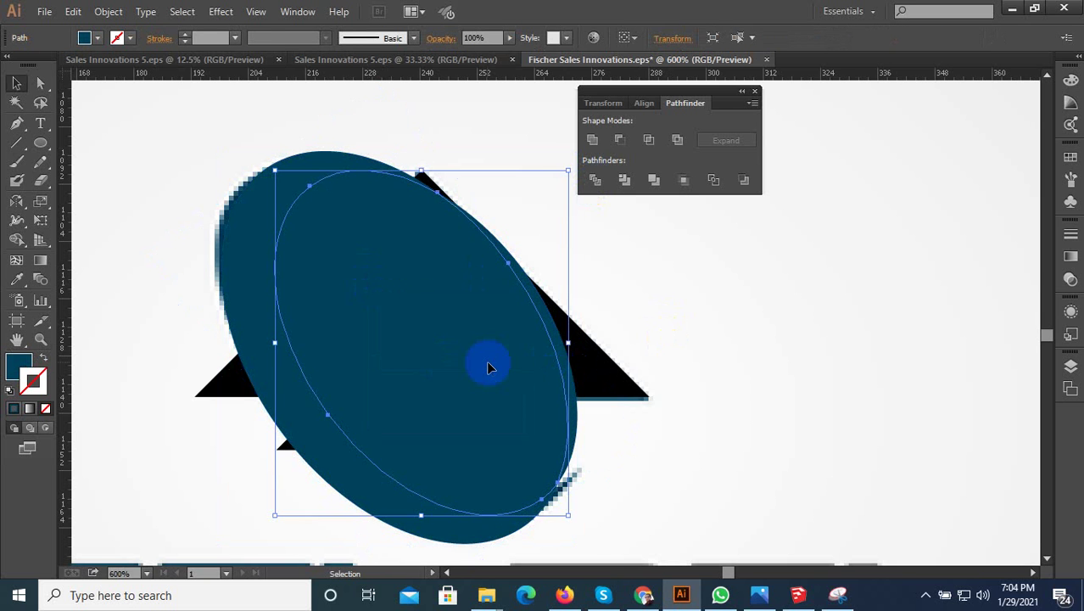
pyautogui.press('Delete')
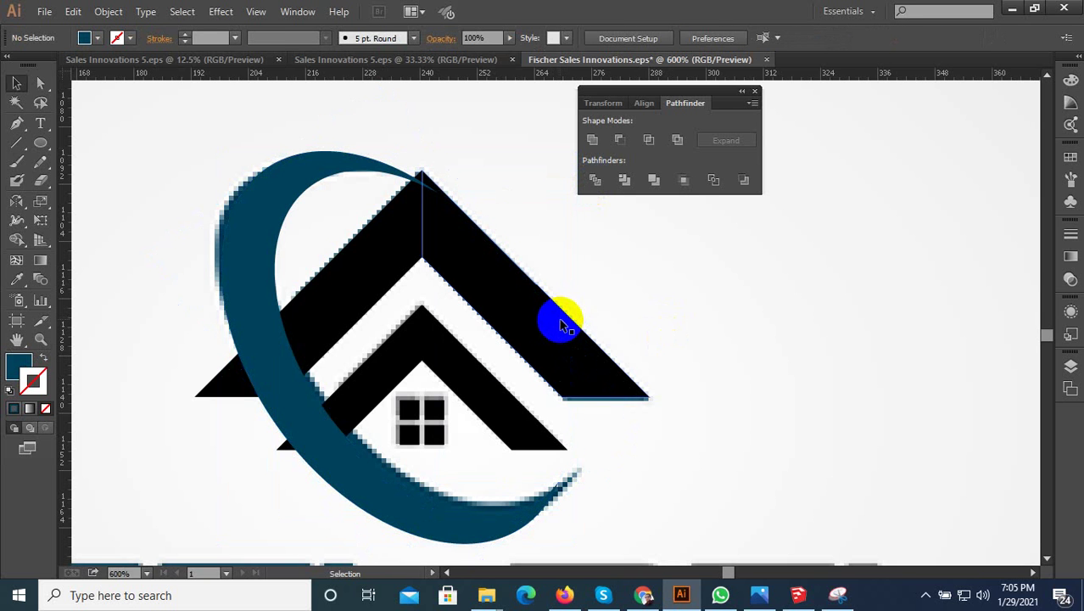
# Bring up Offset Path settings for the selected crescent
pyautogui.click(289, 387)
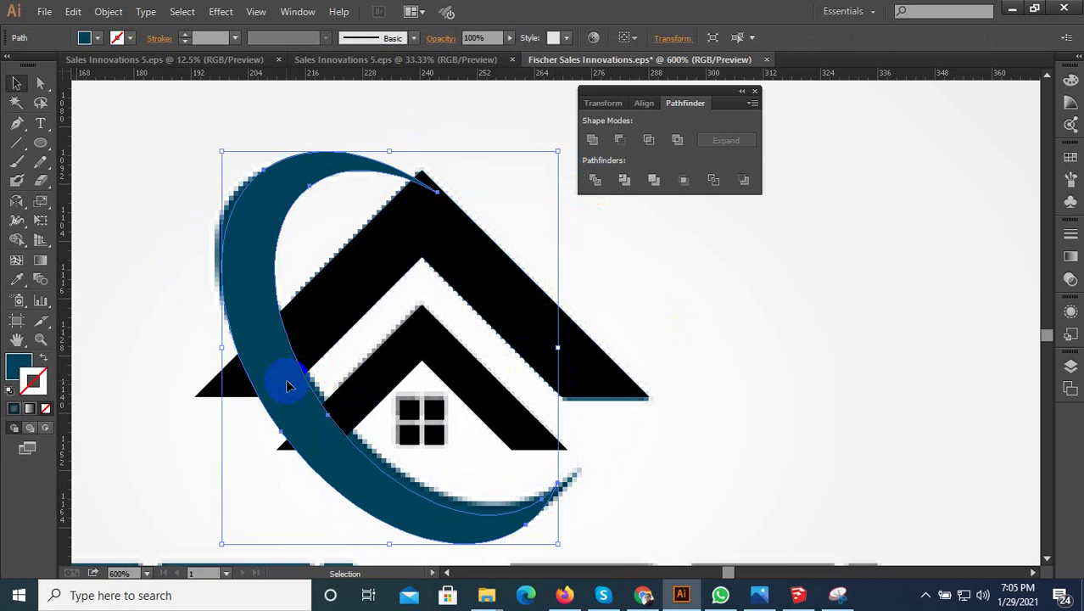
pyautogui.click(109, 11)
pyautogui.moveTo(126, 332)
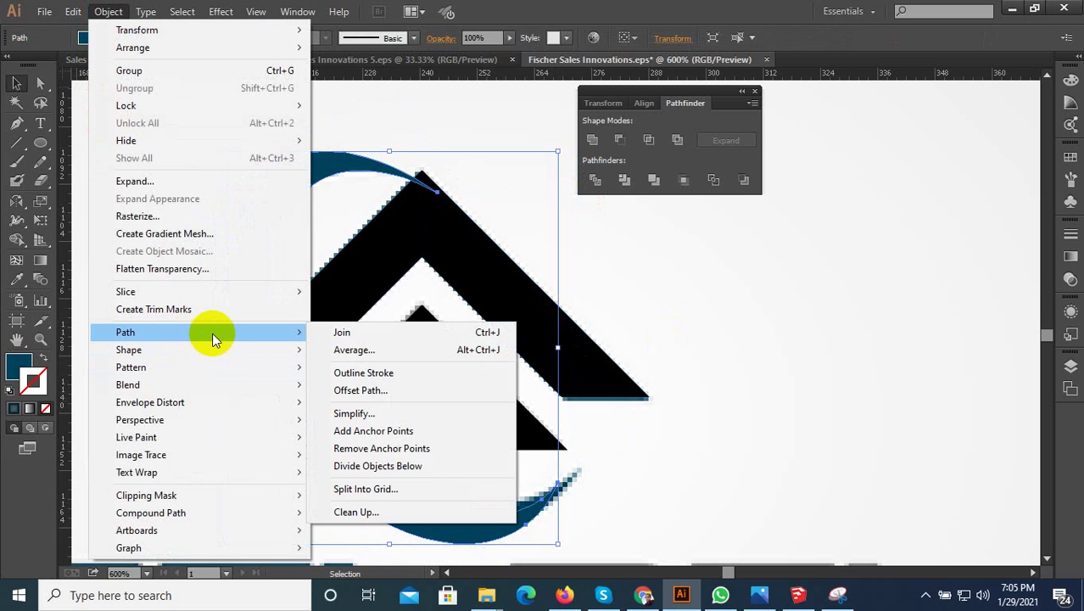
pyautogui.click(373, 393)
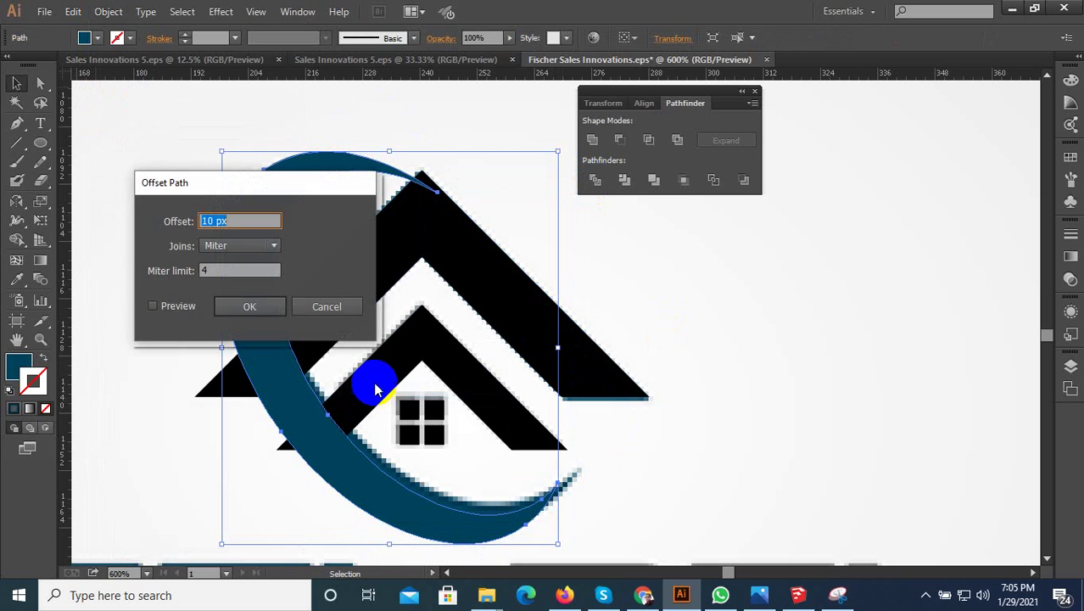
# Apply a previewed 4 px offset to the crescent, then add both house shapes to the selection
pyautogui.click(180, 307)
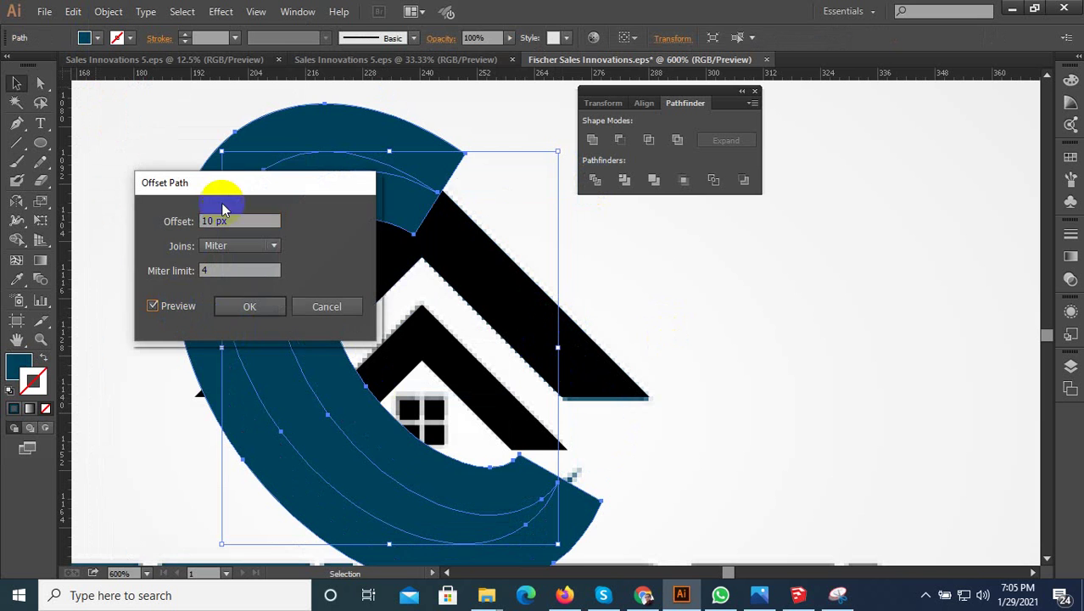
pyautogui.moveTo(226, 188); pyautogui.dragTo(703, 185)
pyautogui.press('Down')
pyautogui.press('Down')
pyautogui.press('Down')
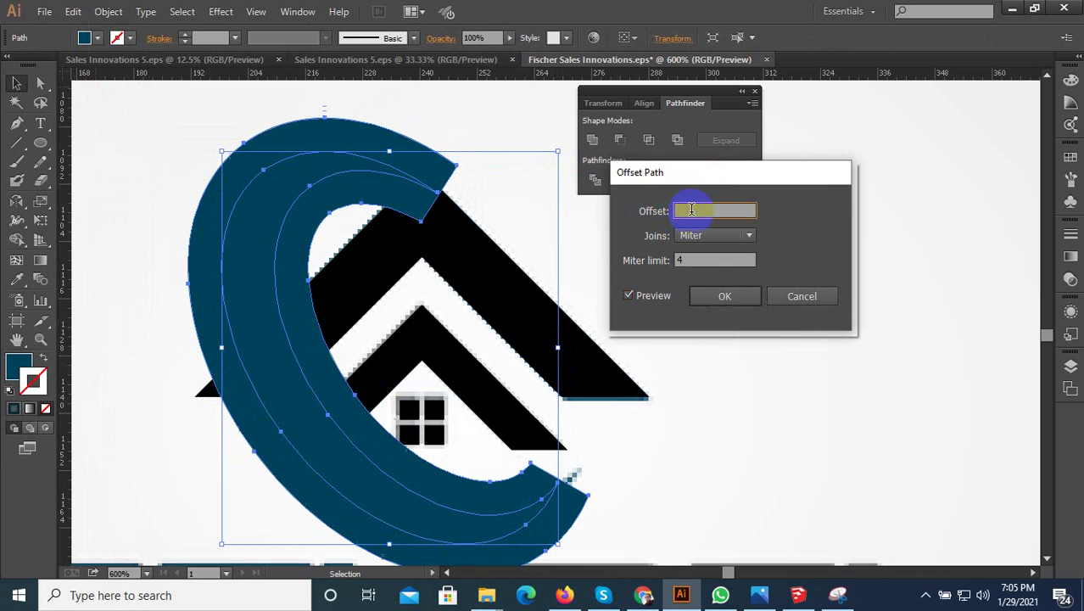
pyautogui.press('Down')
pyautogui.press('Down')
pyautogui.press('Down')
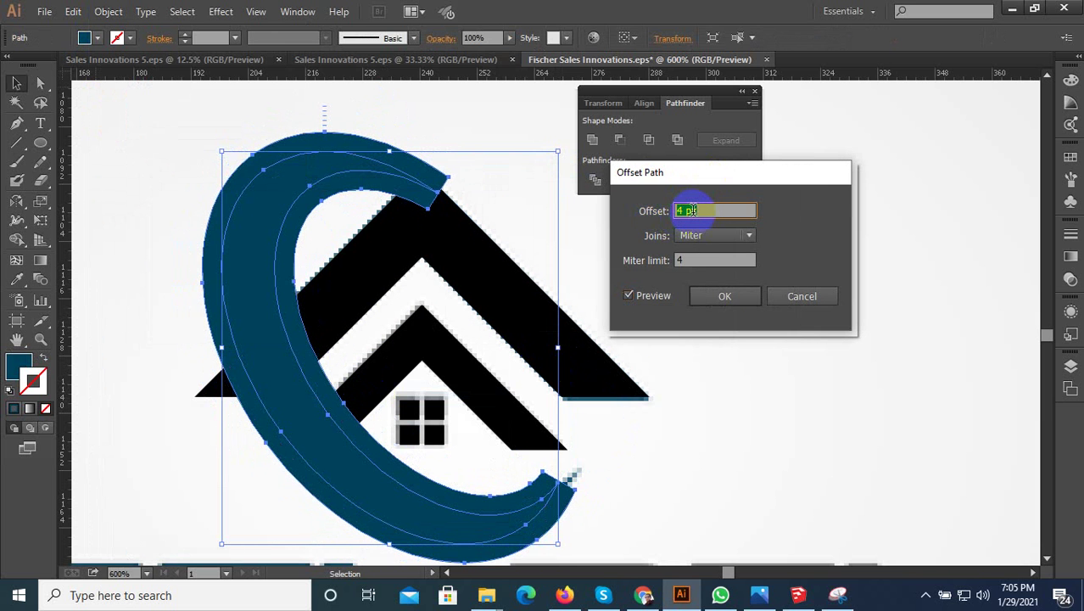
pyautogui.click(724, 297)
pyautogui.keyDown('shift'); pyautogui.click(423, 346); pyautogui.keyUp('shift')
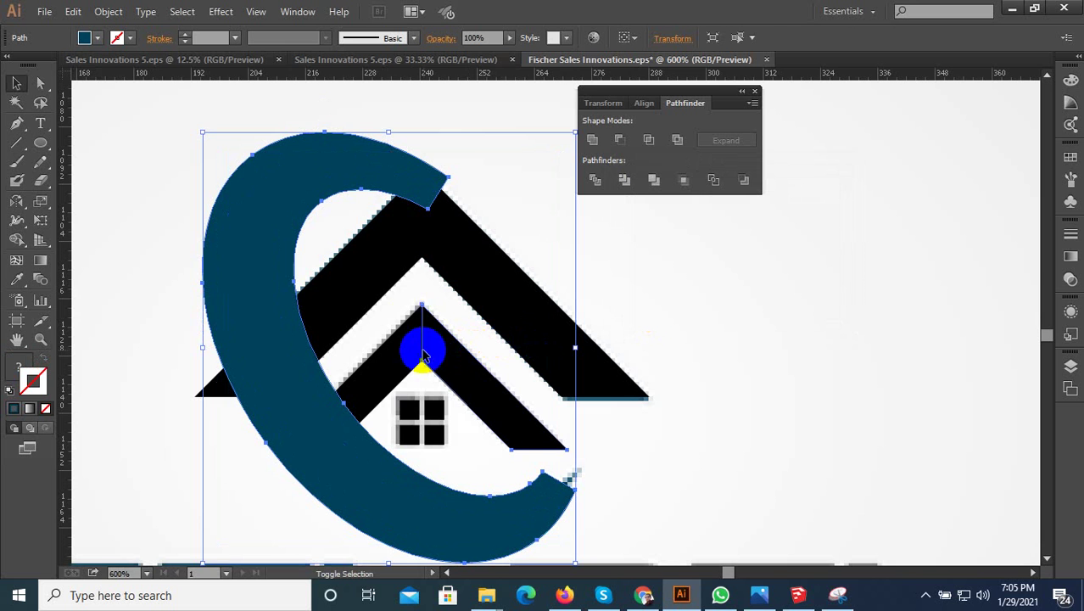
pyautogui.keyDown('shift'); pyautogui.click(403, 350); pyautogui.keyUp('shift')
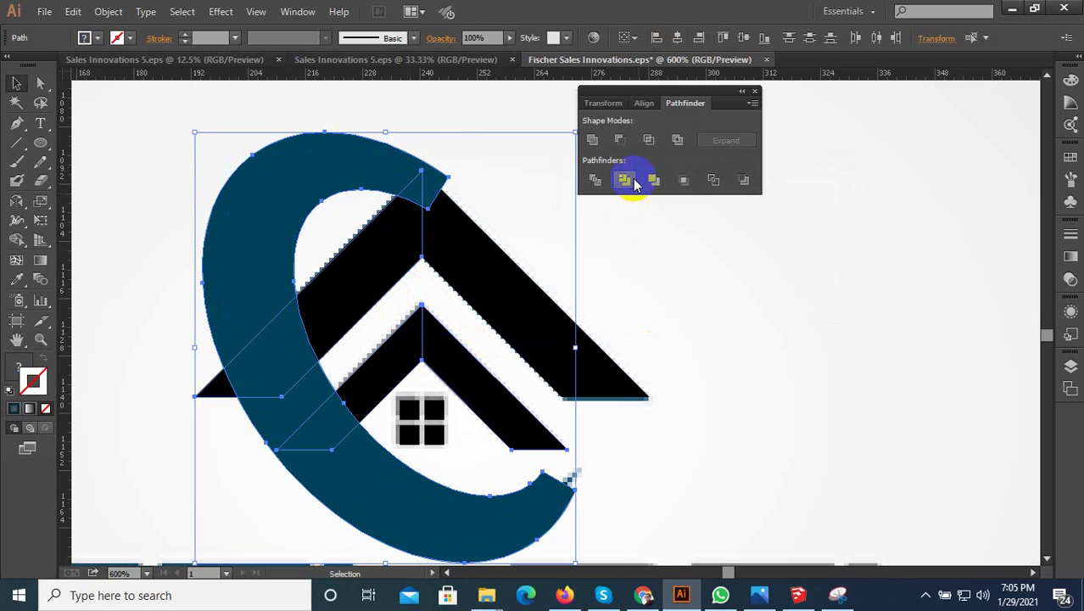
# Divide the offset crescent and house shapes with Pathfinder and ungroup the pieces
pyautogui.click(598, 180)
pyautogui.rightClick(416, 224)
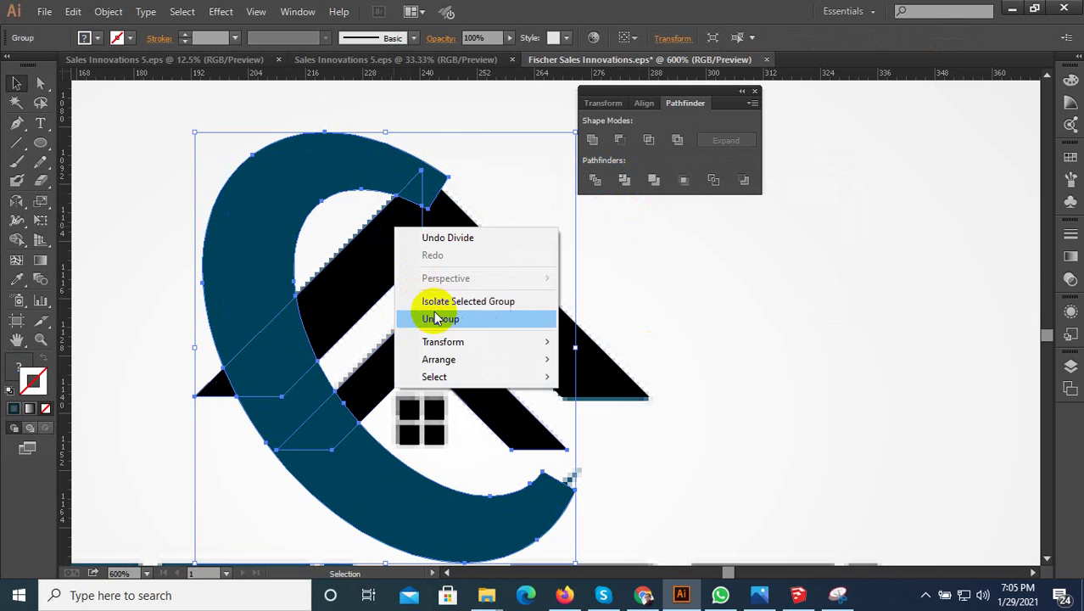
pyautogui.click(429, 317)
pyautogui.click(310, 357)
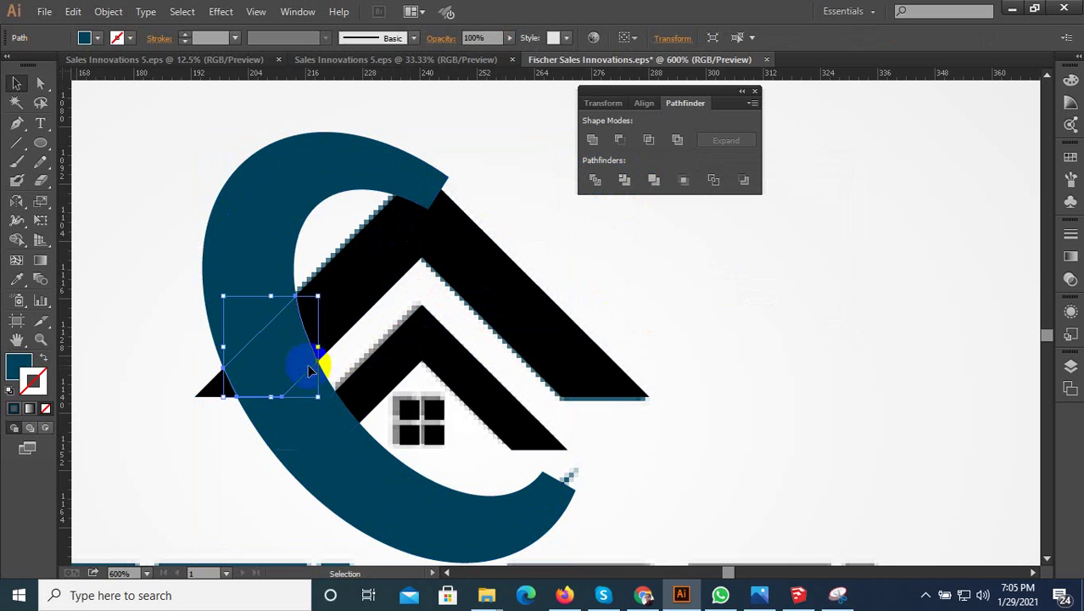
pyautogui.moveTo(310, 369)
pyautogui.mouseDown()
pyautogui.moveTo(331, 424)
pyautogui.moveTo(329, 401)
pyautogui.mouseUp()
# Delete the upper and lower offset C pieces and the small cut piece
pyautogui.click(323, 381)
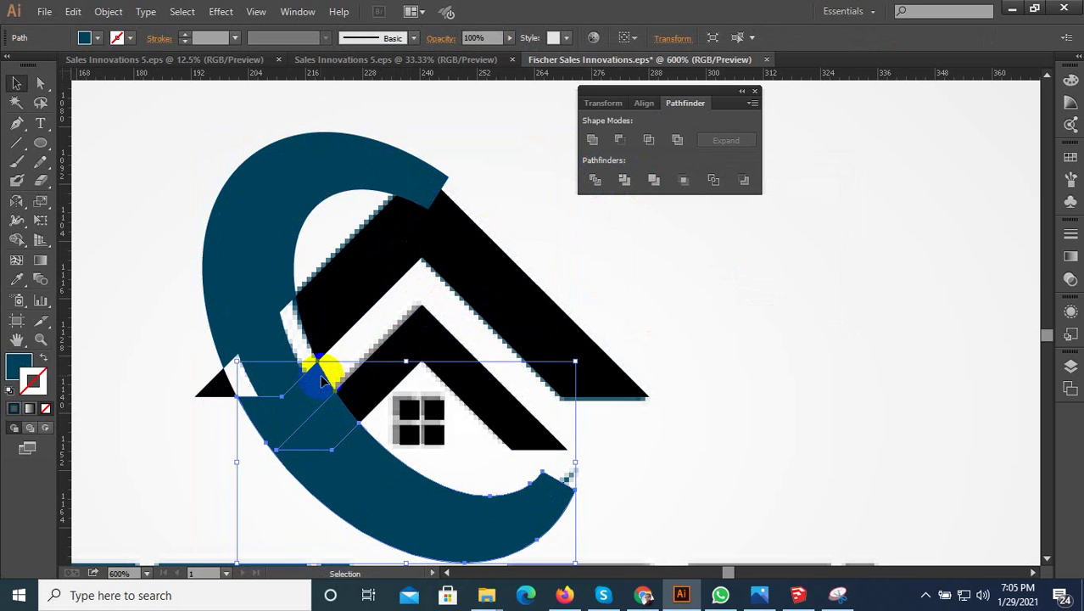
pyautogui.press('Delete')
pyautogui.click(334, 410)
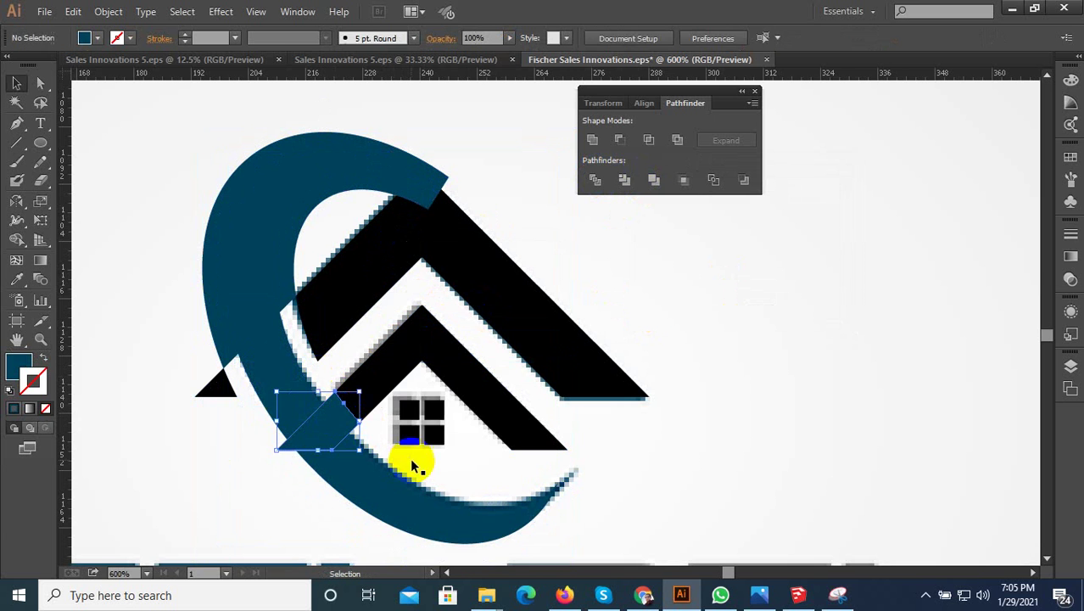
pyautogui.press('Delete')
pyautogui.click(303, 266)
pyautogui.press('Delete')
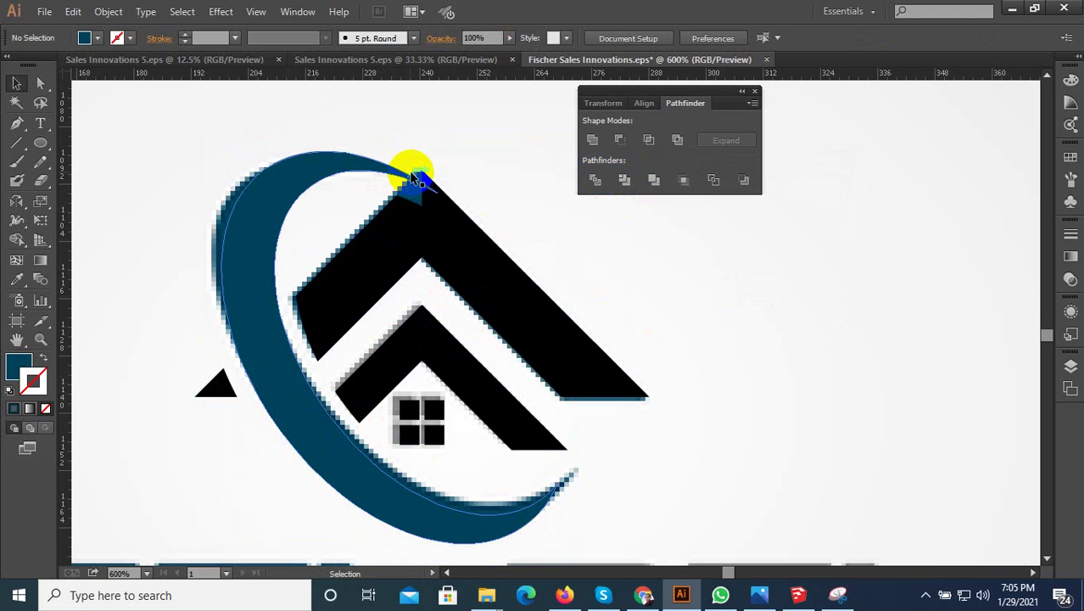
# Zoom in and drag the crescent's tip anchor up and left toward the roof peak
pyautogui.click(407, 175)
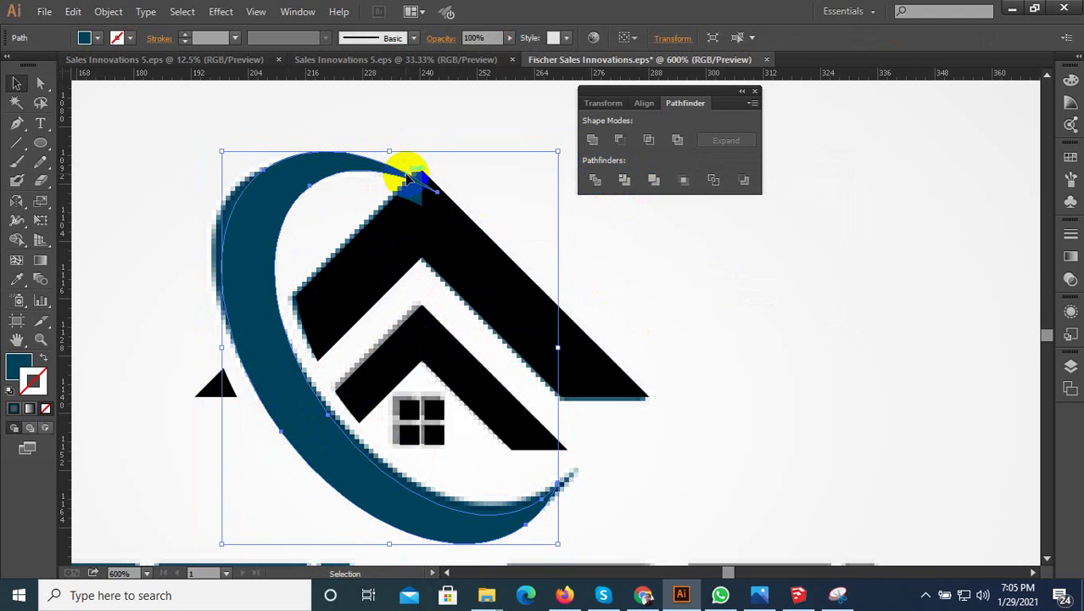
pyautogui.scroll(3, 406, 176)
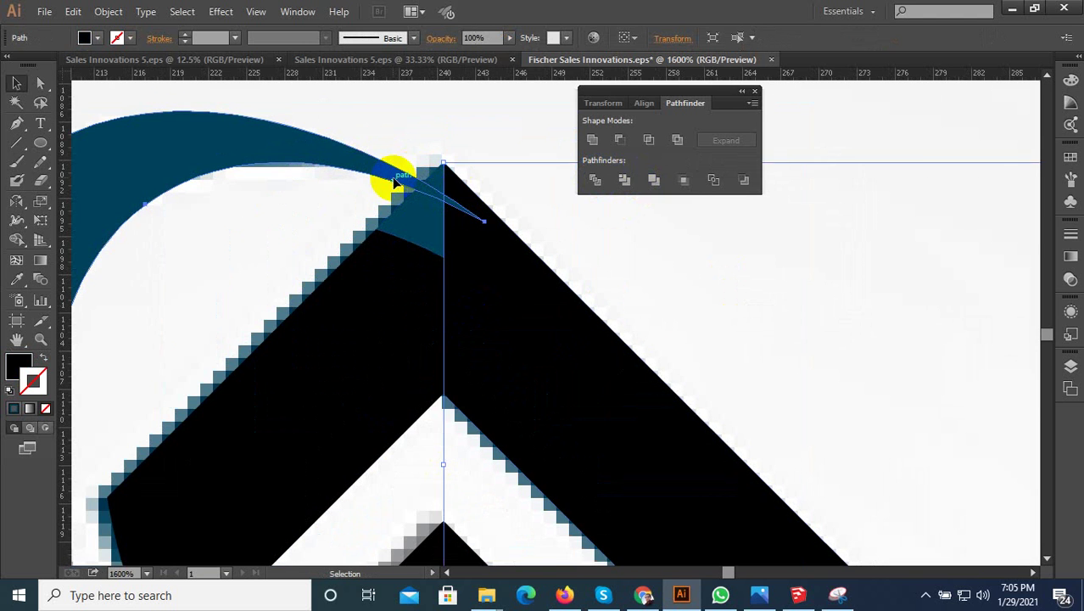
pyautogui.click(391, 185)
pyautogui.scroll(-1, 390, 185)
pyautogui.scroll(1, 402, 197)
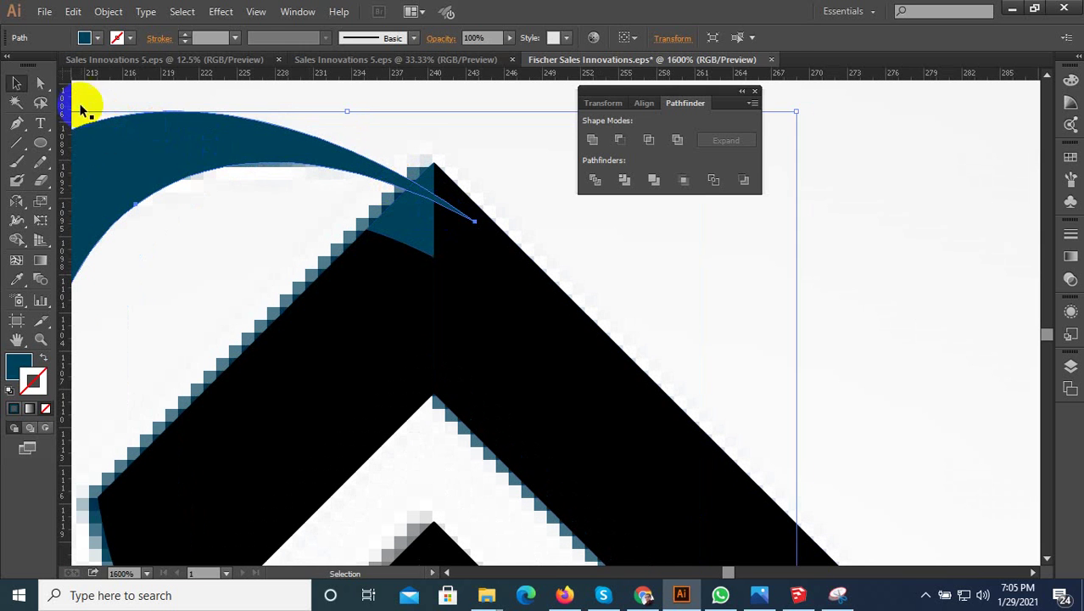
pyautogui.click(40, 82)
pyautogui.click(466, 228)
pyautogui.moveTo(465, 227); pyautogui.dragTo(408, 193)
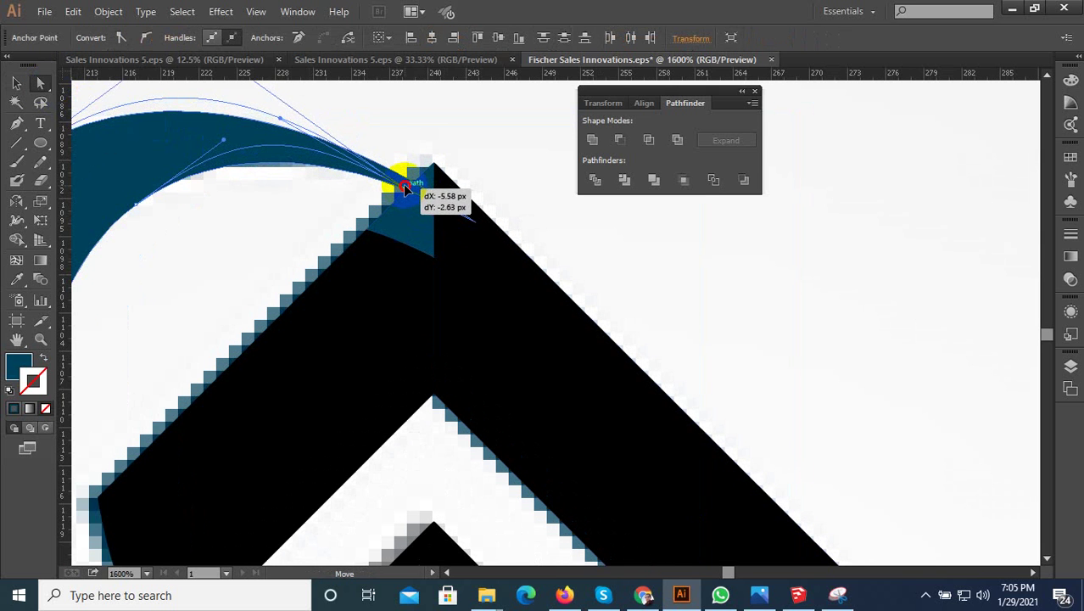
pyautogui.moveTo(405, 188); pyautogui.dragTo(395, 188)
# Adjust the direction handles to smooth the crescent's top curve
pyautogui.scroll(-1, 393, 223)
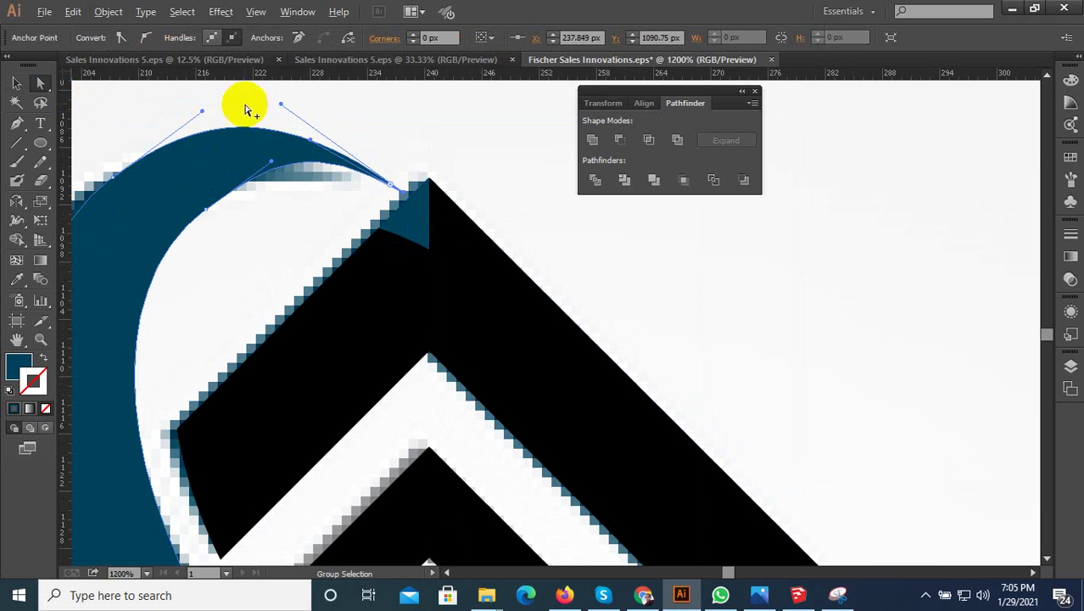
pyautogui.press('alt')
pyautogui.moveTo(282, 108); pyautogui.dragTo(310, 146)
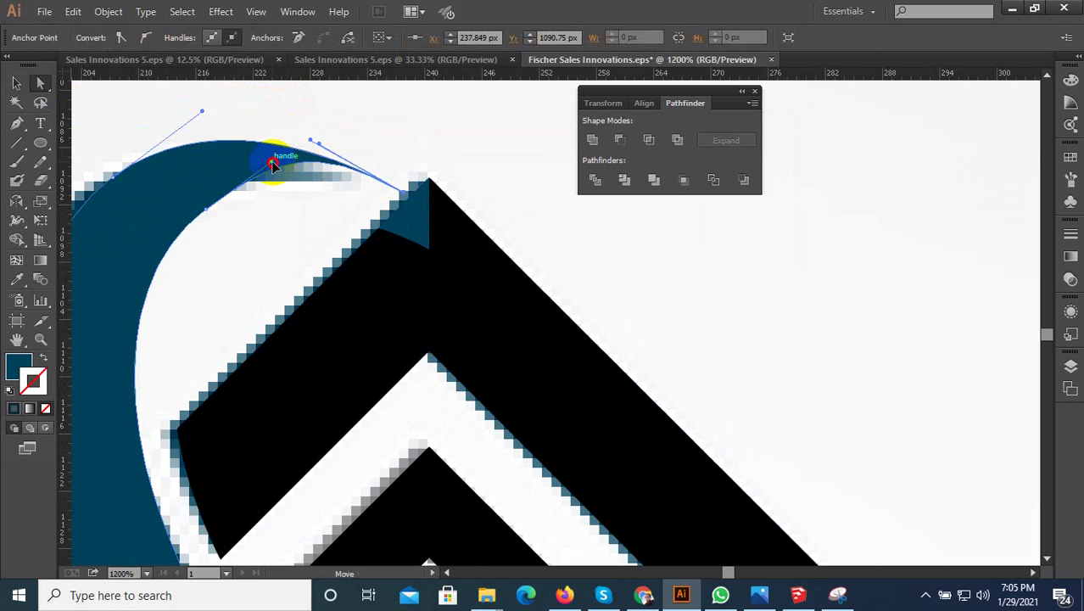
pyautogui.moveTo(272, 165); pyautogui.dragTo(245, 188)
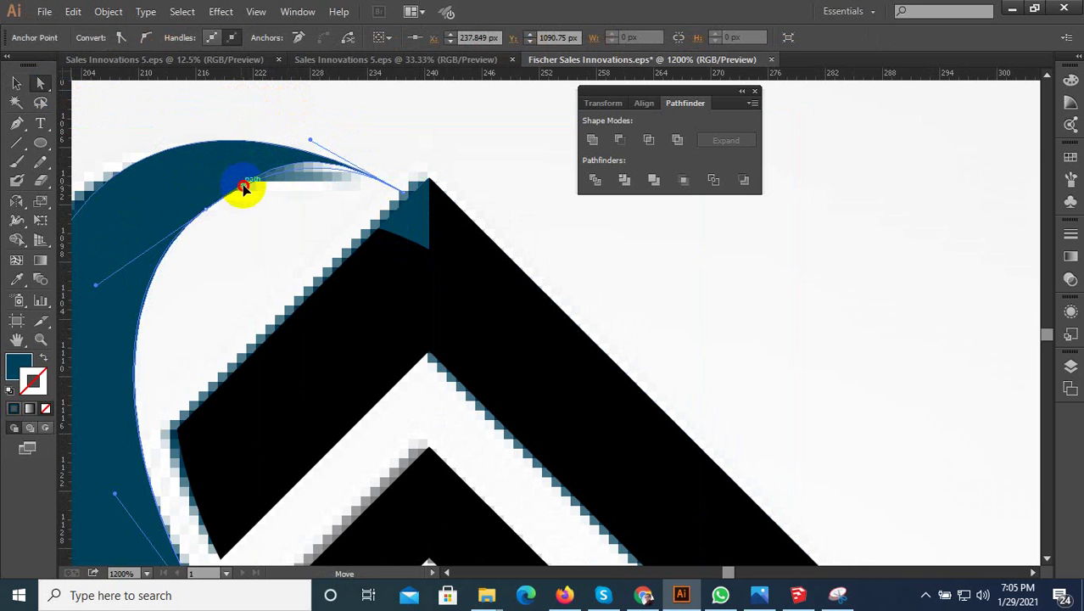
pyautogui.click(244, 190)
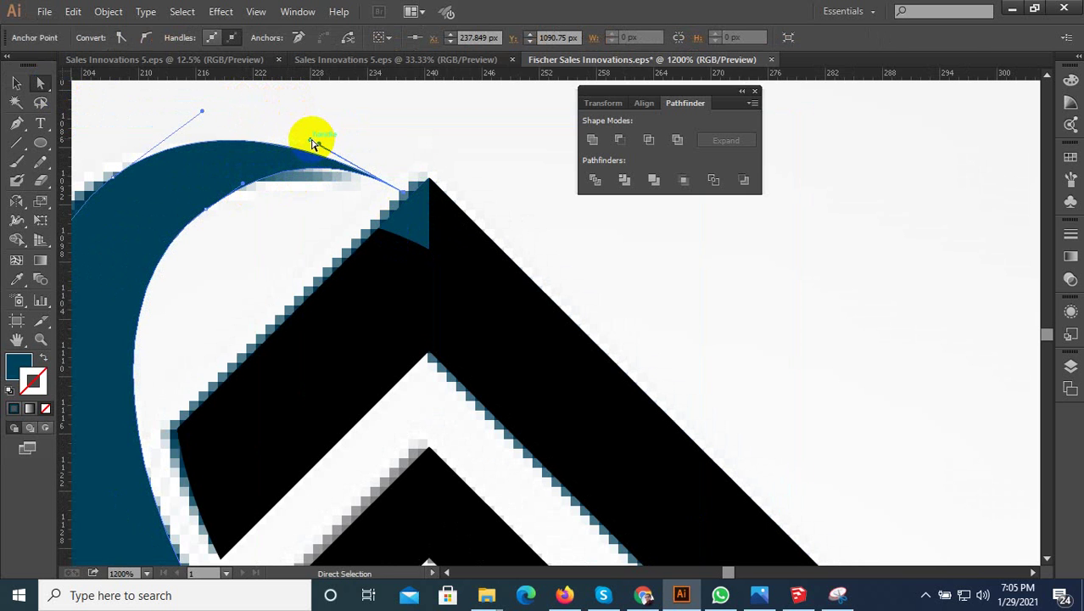
pyautogui.moveTo(312, 143); pyautogui.dragTo(303, 145)
# Drag the STL REI reference image left, off the traced vector roof logo
pyautogui.keyDown('alt'); pyautogui.scroll(-4, 436, 232); pyautogui.keyUp('alt')
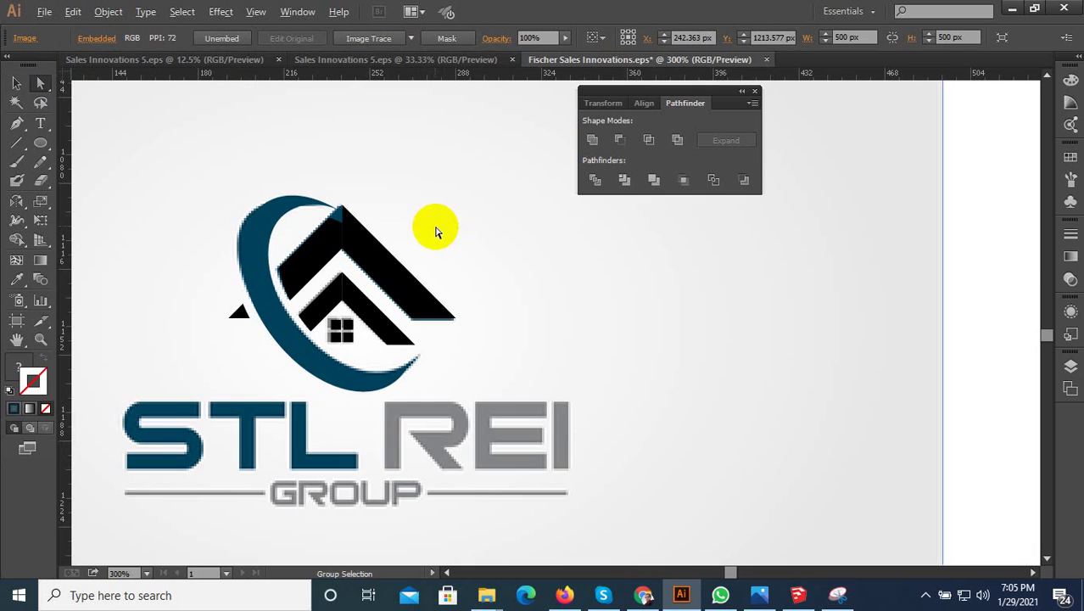
pyautogui.keyDown('alt'); pyautogui.scroll(1, 303, 242); pyautogui.keyUp('alt')
pyautogui.keyDown('alt'); pyautogui.scroll(-1, 237, 326); pyautogui.keyUp('alt')
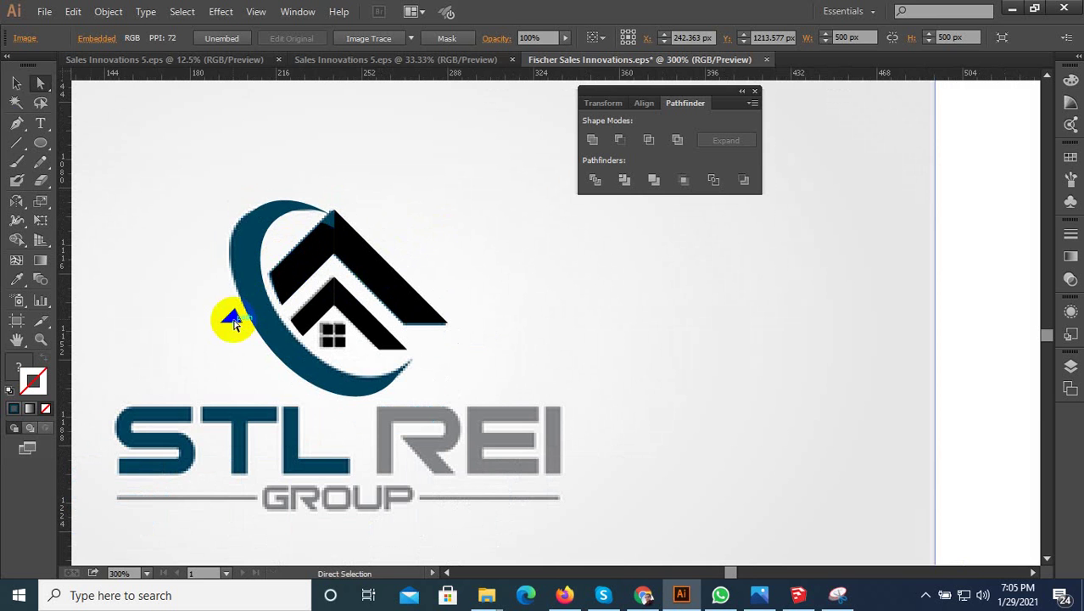
pyautogui.click(238, 316)
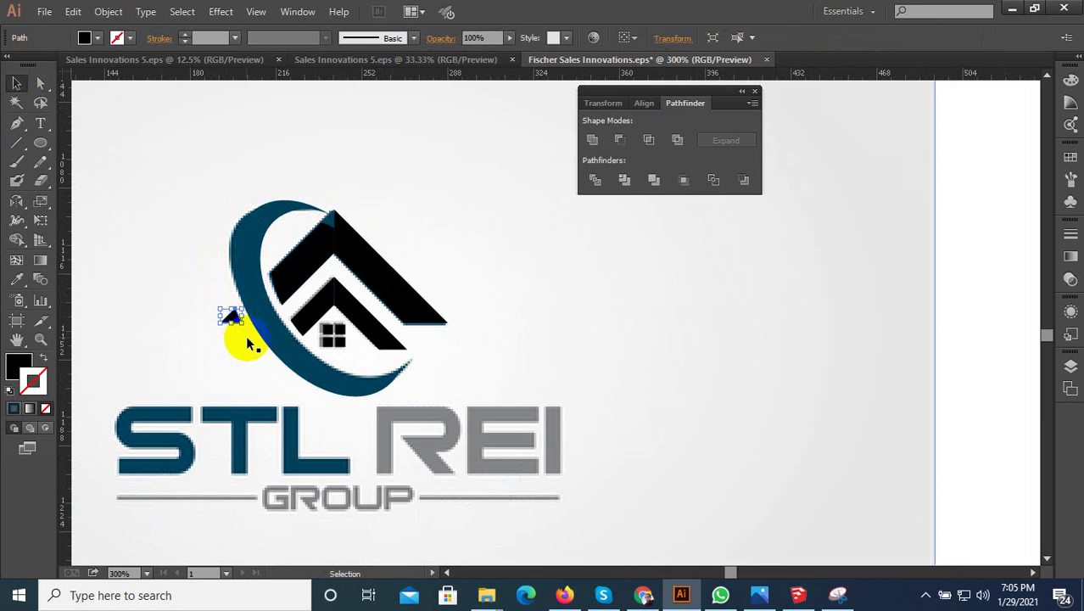
pyautogui.keyDown('alt'); pyautogui.scroll(-3, 390, 351); pyautogui.keyUp('alt')
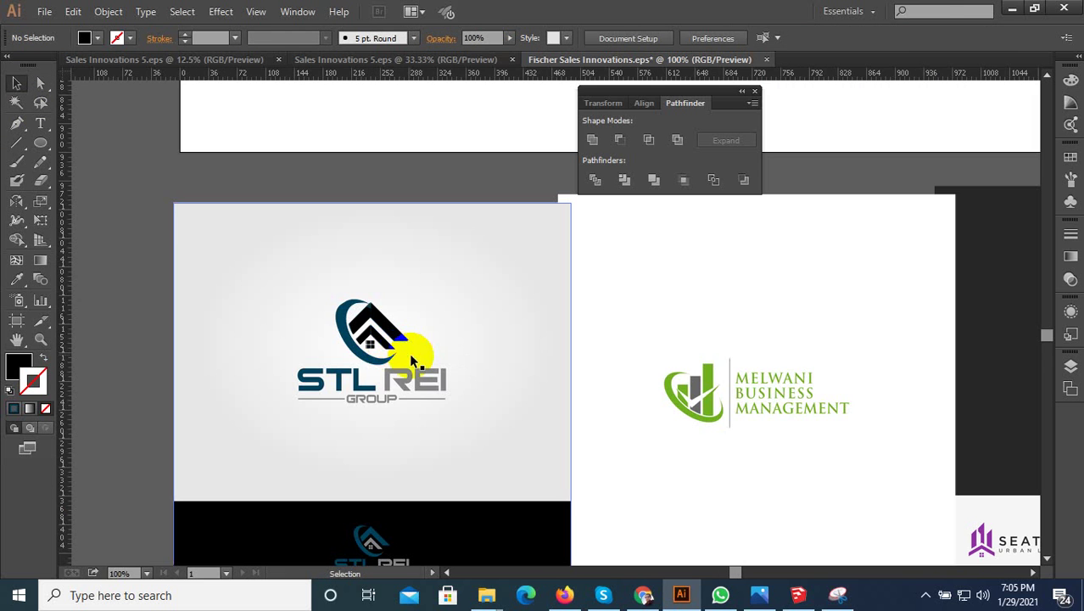
pyautogui.moveTo(459, 411); pyautogui.dragTo(220, 407)
pyautogui.keyDown('alt'); pyautogui.scroll(5, 331, 331); pyautogui.keyUp('alt')
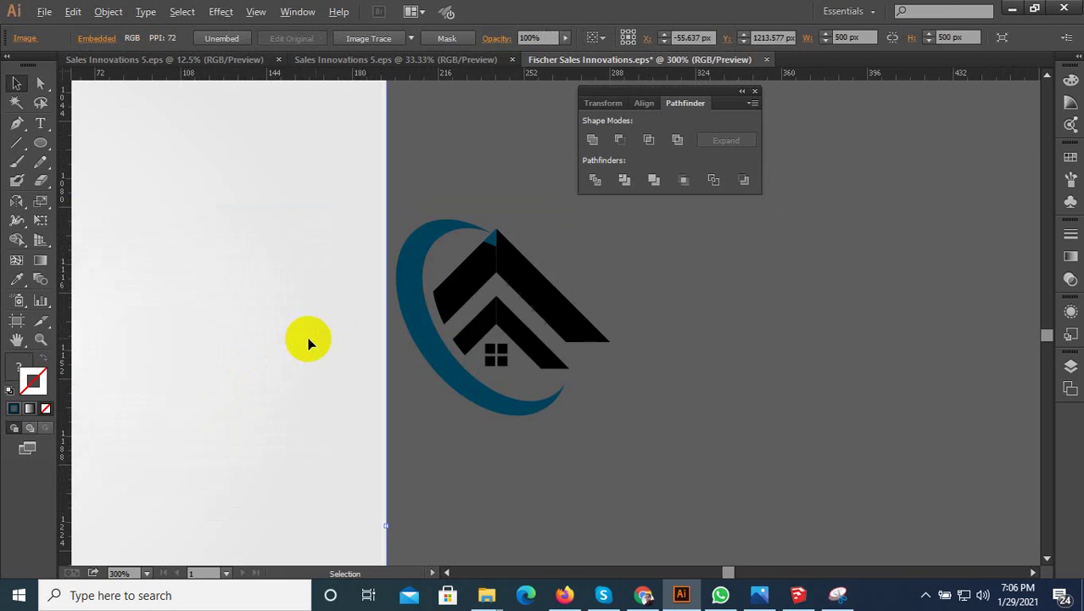
# Fill the roof-peak notch black and unite it with the roof into one shape
pyautogui.keyDown('alt'); pyautogui.scroll(1, 528, 268); pyautogui.keyUp('alt')
pyautogui.click(364, 266)
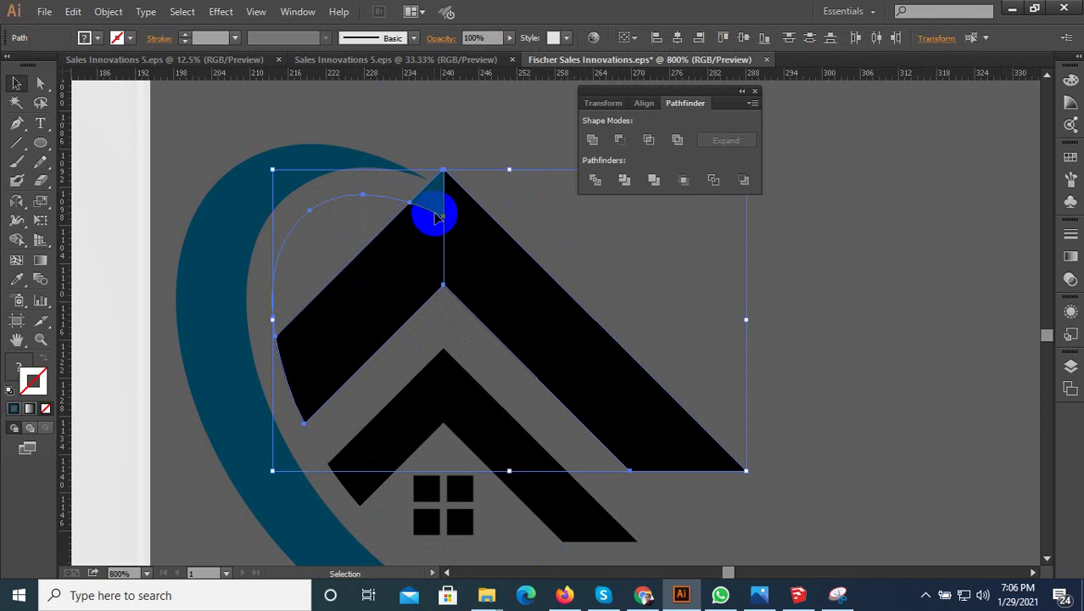
pyautogui.click(340, 208)
pyautogui.click(336, 195)
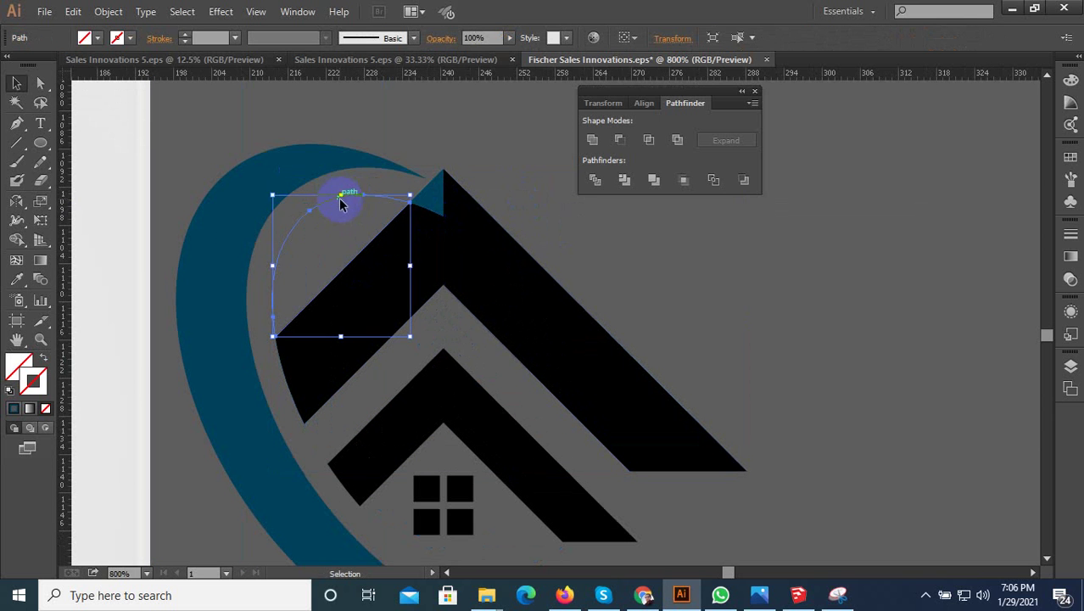
pyautogui.moveTo(480, 204); pyautogui.dragTo(383, 272)
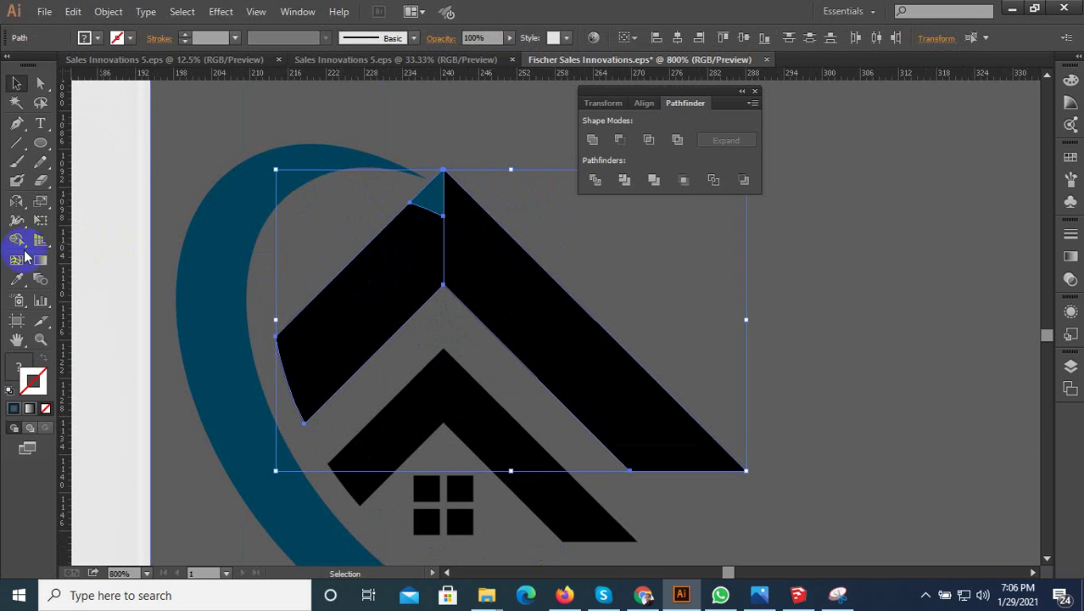
pyautogui.click(17, 279)
pyautogui.click(399, 253)
pyautogui.click(14, 85)
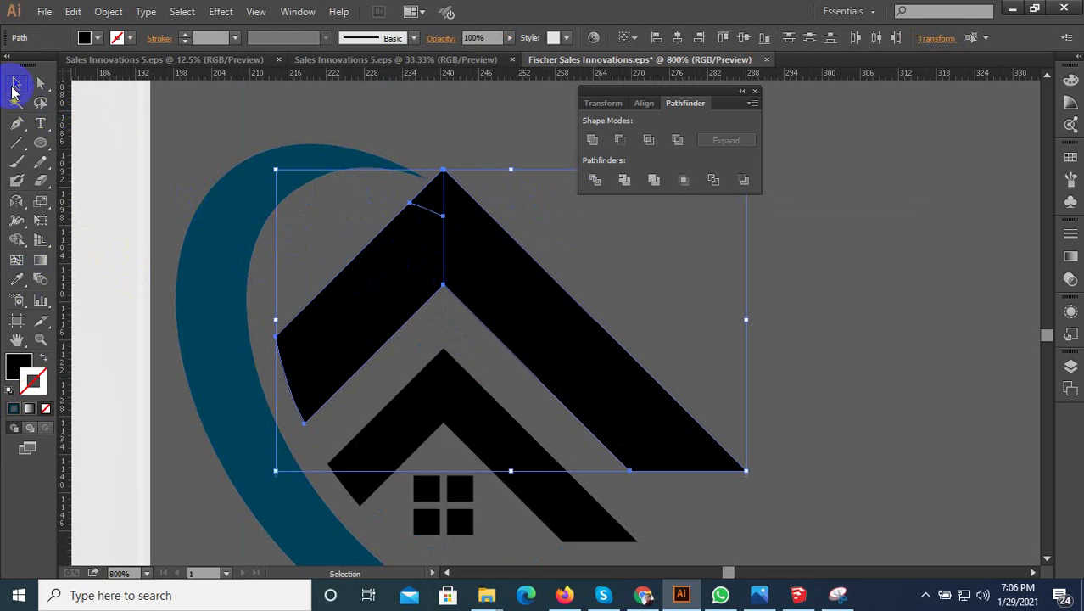
pyautogui.click(593, 142)
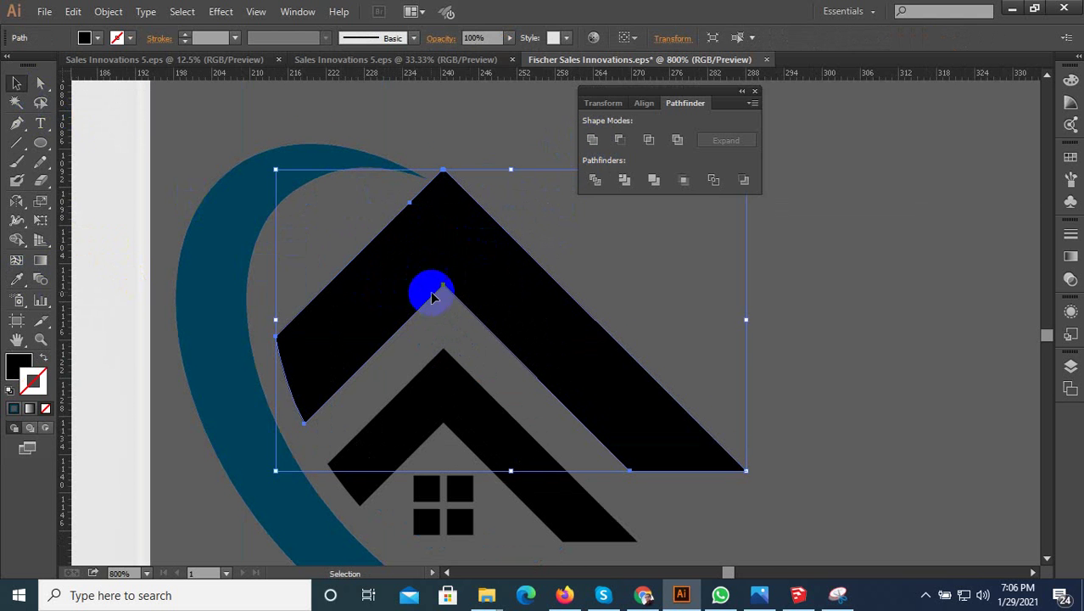
# Undo the accidental roof move and unite the lower chevron pieces into one shape
pyautogui.press('super')
pyautogui.click(973, 281)
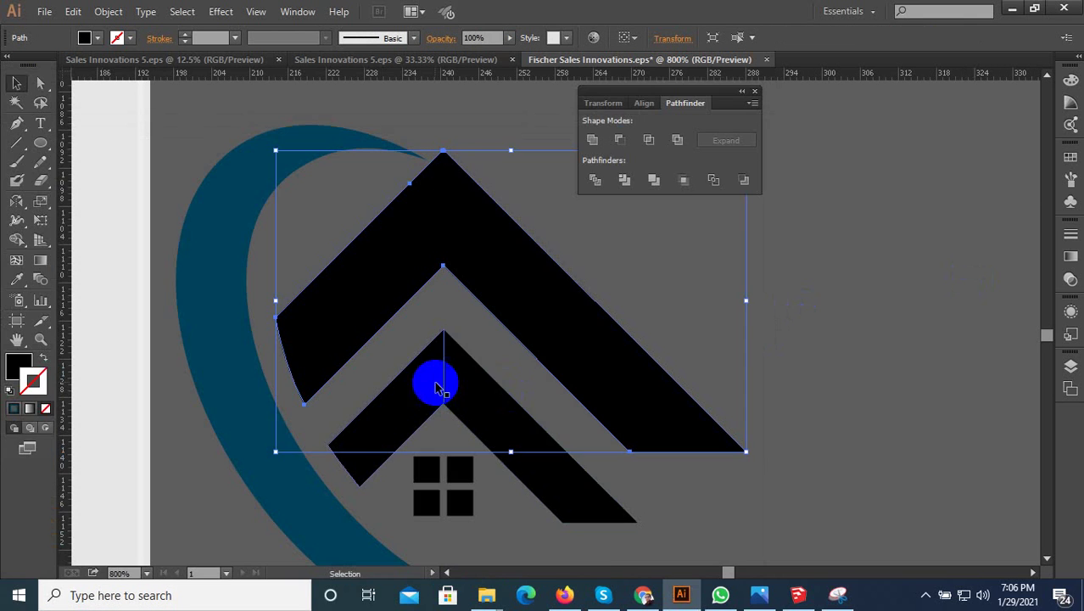
pyautogui.moveTo(435, 373); pyautogui.dragTo(379, 426)
pyautogui.hotkey('ctrl', 'z')
pyautogui.hotkey('ctrl', 'z')
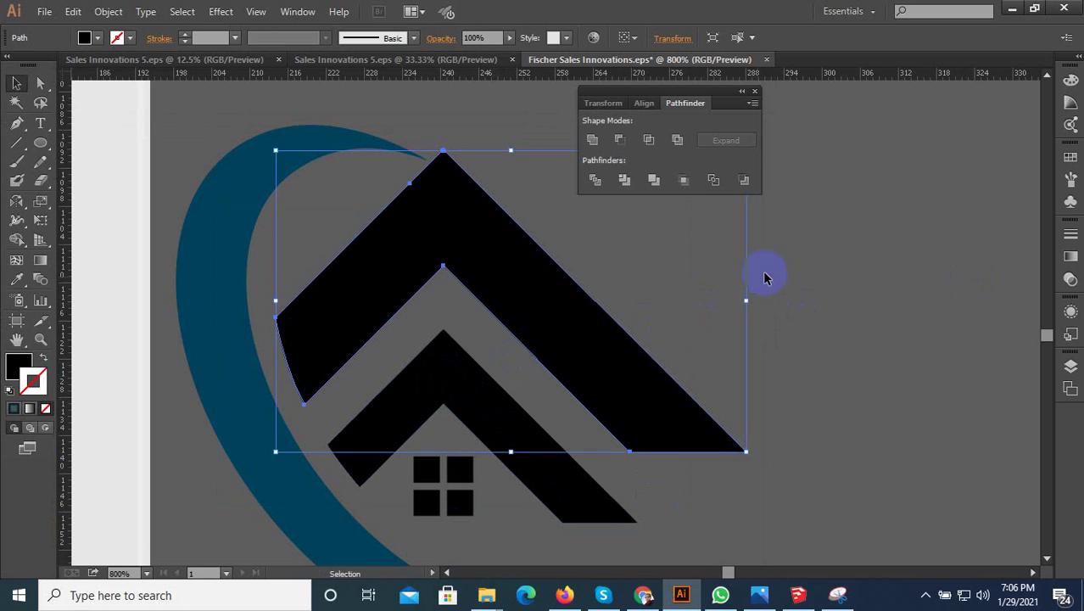
pyautogui.click(764, 274)
pyautogui.click(428, 380)
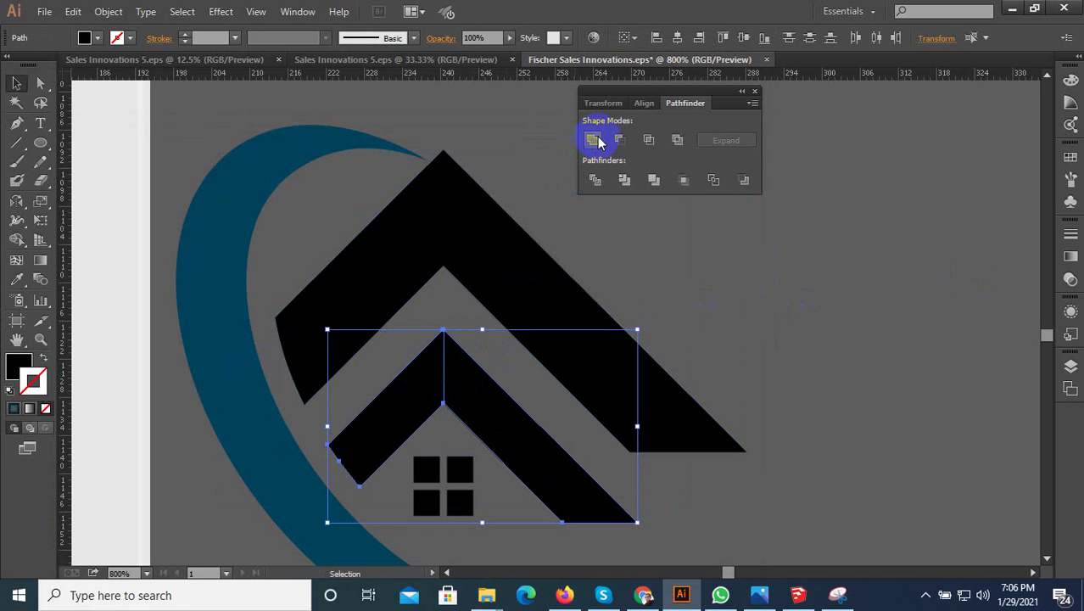
pyautogui.click(514, 174)
pyautogui.hotkey('ctrl', '-')
# Marquee-select all roof logo parts and group them
pyautogui.moveTo(567, 253); pyautogui.dragTo(375, 492)
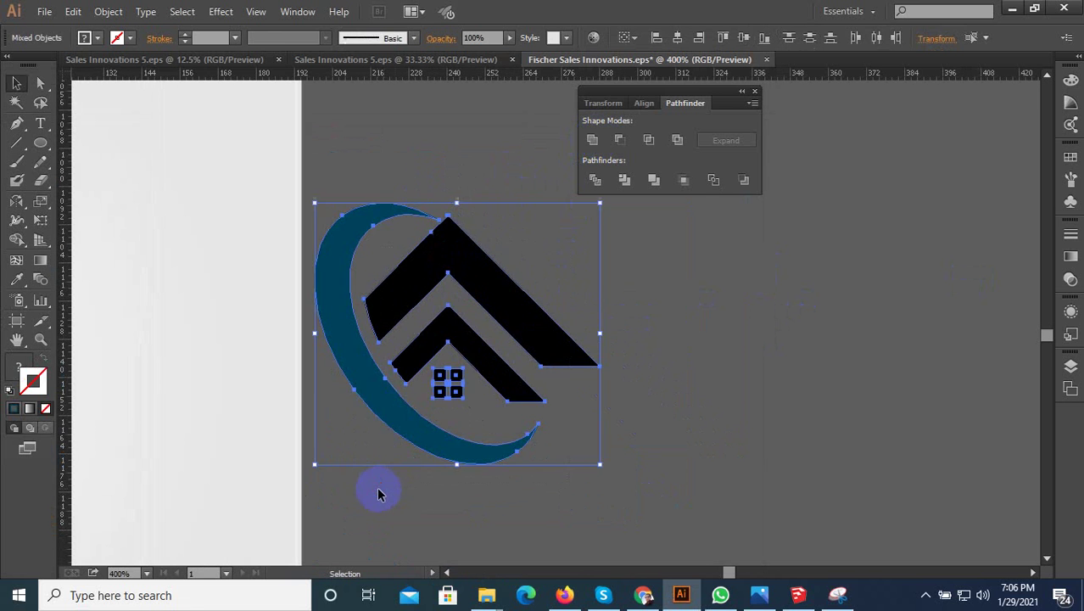
pyautogui.hotkey('ctrl', '-')
pyautogui.hotkey('ctrl', '-')
pyautogui.hotkey('ctrl', '-')
pyautogui.rightClick(417, 356)
pyautogui.click(459, 429)
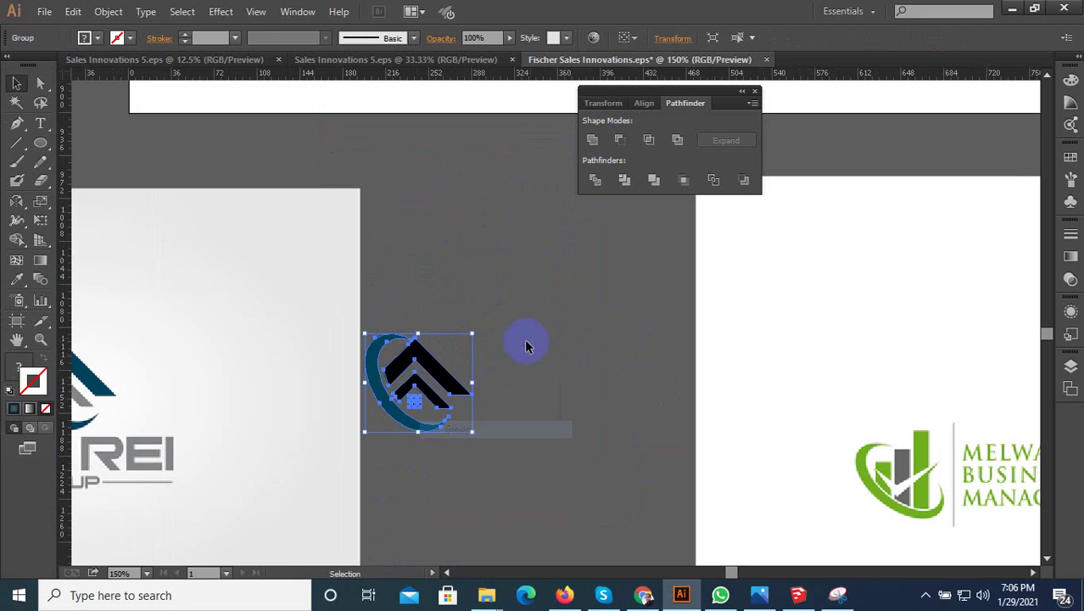
pyautogui.click(527, 344)
pyautogui.hotkey('ctrl', '+')
pyautogui.hotkey('ctrl', '+')
pyautogui.hotkey('ctrl', '+')
# Copy the grouped roof logo onto the Fischer Sales artboard above the wordmark
pyautogui.click(337, 485)
pyautogui.hotkey('ctrl', '-')
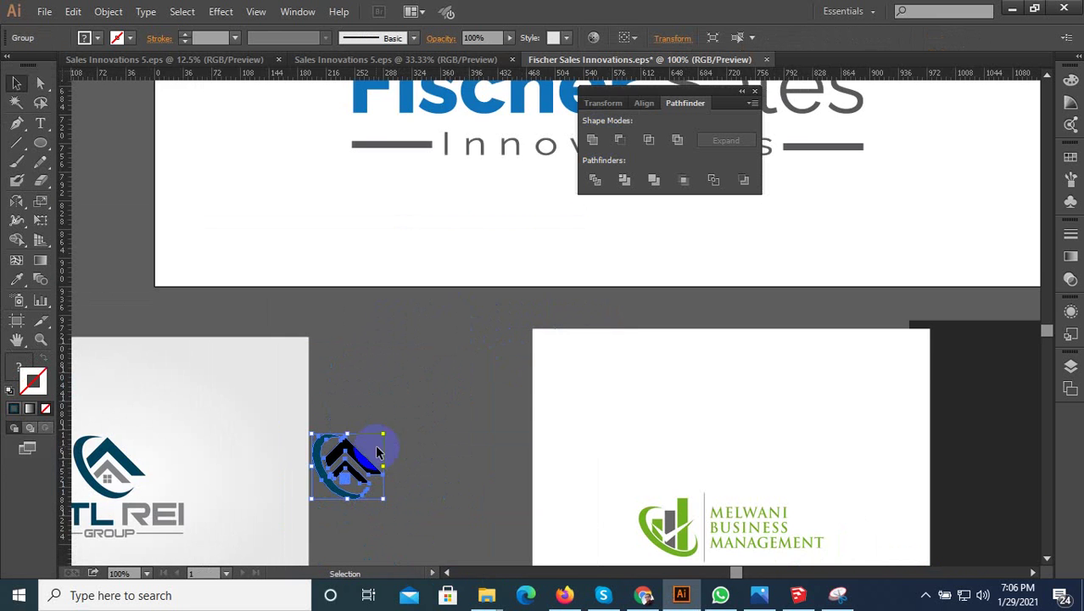
pyautogui.scroll(-1, 386, 442)
pyautogui.hotkey('ctrl', '-')
pyautogui.hotkey('ctrl', '-')
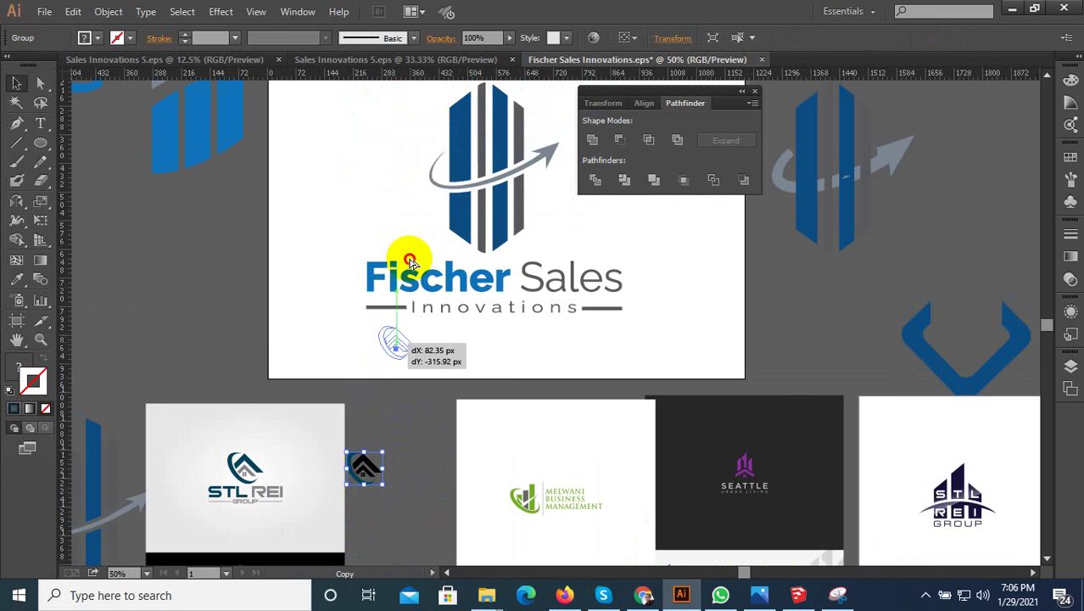
pyautogui.moveTo(361, 472); pyautogui.dragTo(396, 234)
pyautogui.hotkey('ctrl', '+')
pyautogui.hotkey('ctrl', '+')
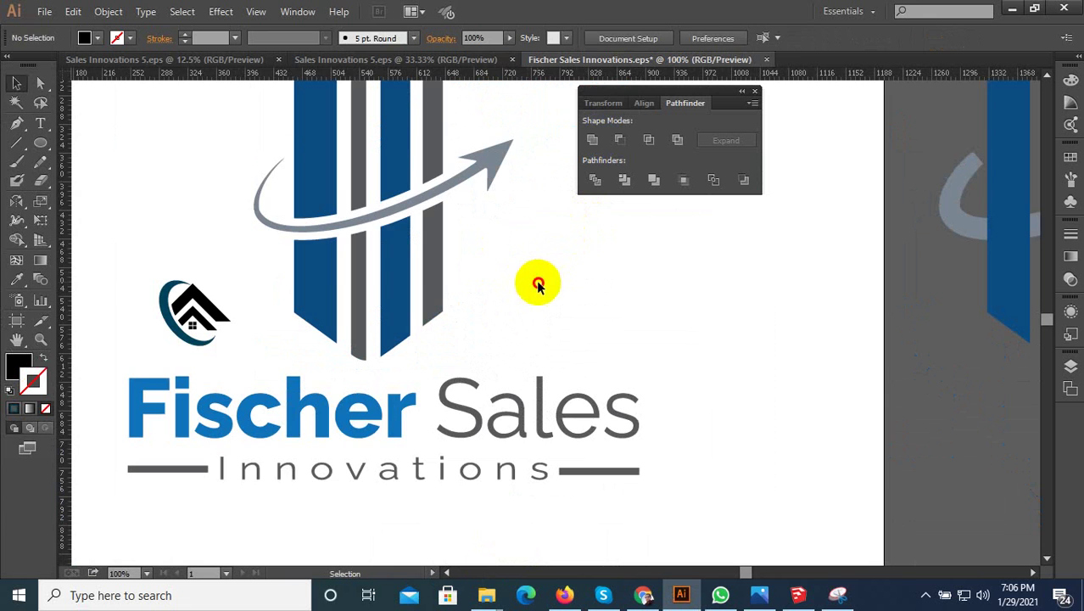
# Move the bars icon off the artboard to the left and shrink it
pyautogui.click(363, 230)
pyautogui.hotkey('ctrl', '-')
pyautogui.hotkey('ctrl', '-')
pyautogui.hotkey('ctrl', '-')
pyautogui.moveTo(367, 235)
pyautogui.mouseDown()
pyautogui.moveTo(146, 239)
pyautogui.moveTo(114, 319)
pyautogui.mouseUp()
pyautogui.hscroll(-3, 285, 242)
pyautogui.scroll(-2, 310, 243)
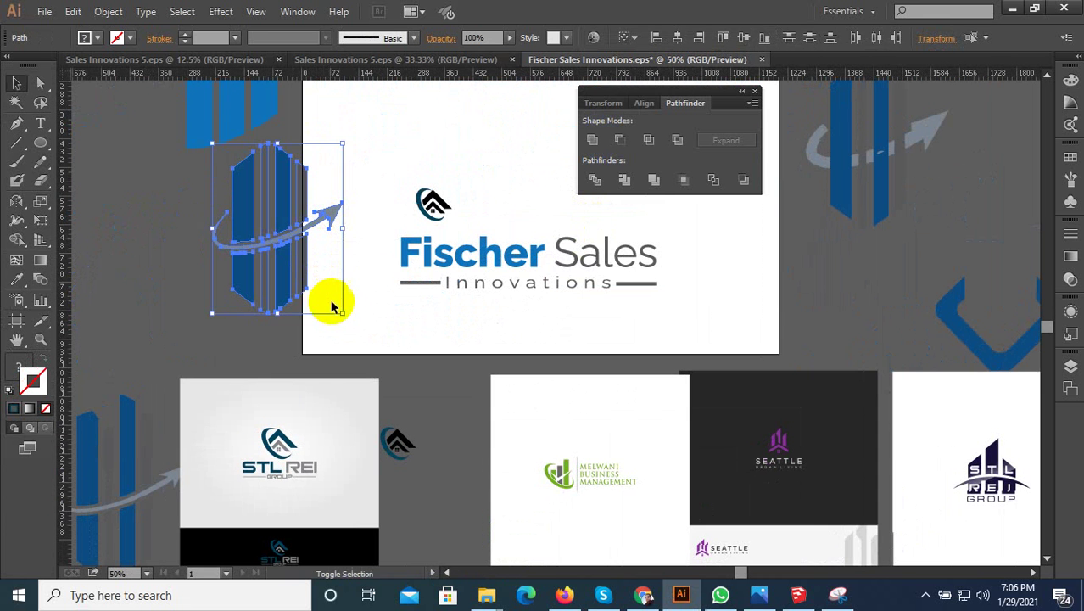
pyautogui.moveTo(340, 314); pyautogui.dragTo(324, 293)
pyautogui.click(322, 273)
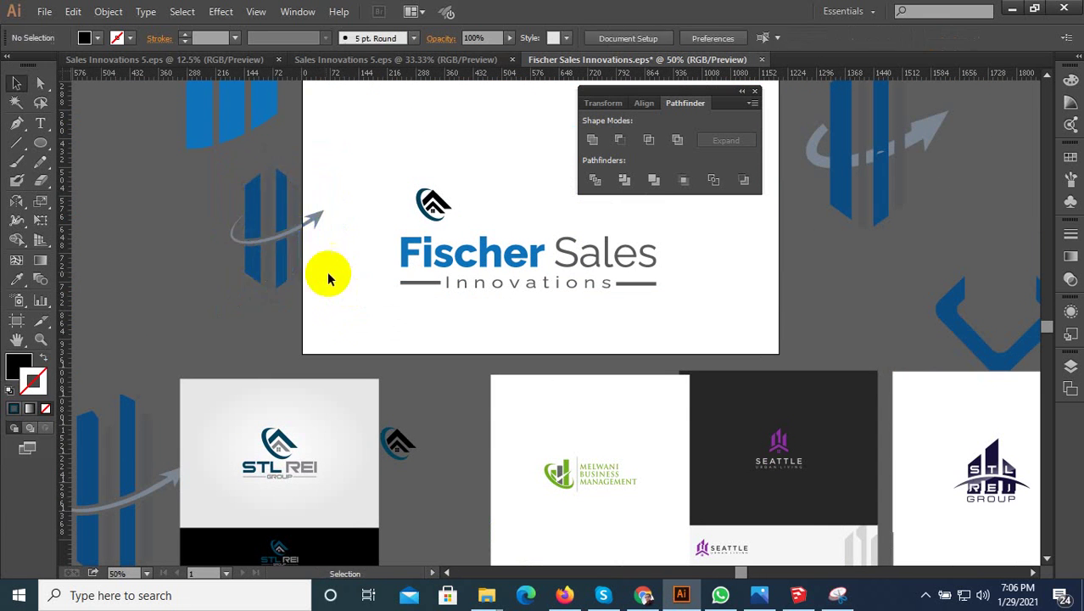
pyautogui.scroll(2, 300, 241)
pyautogui.moveTo(242, 218); pyautogui.dragTo(380, 188)
# Group the bars-and-arrow parts, scale the group down, and place it on the Fischer Sales artboard
pyautogui.hotkey('ctrl', 'z')
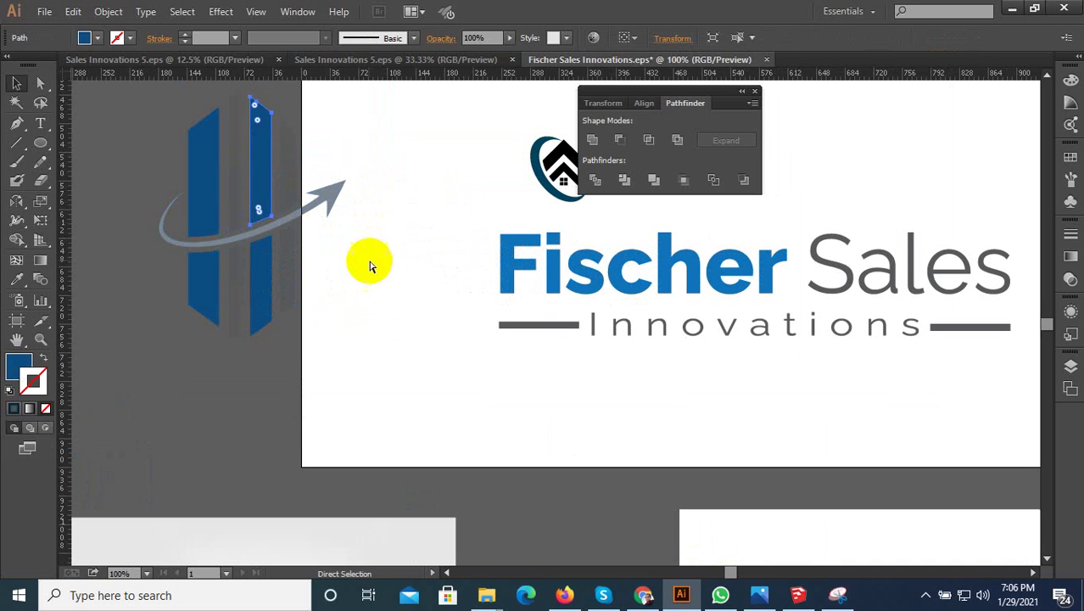
pyautogui.moveTo(367, 351); pyautogui.dragTo(172, 130)
pyautogui.rightClick(262, 150)
pyautogui.click(292, 227)
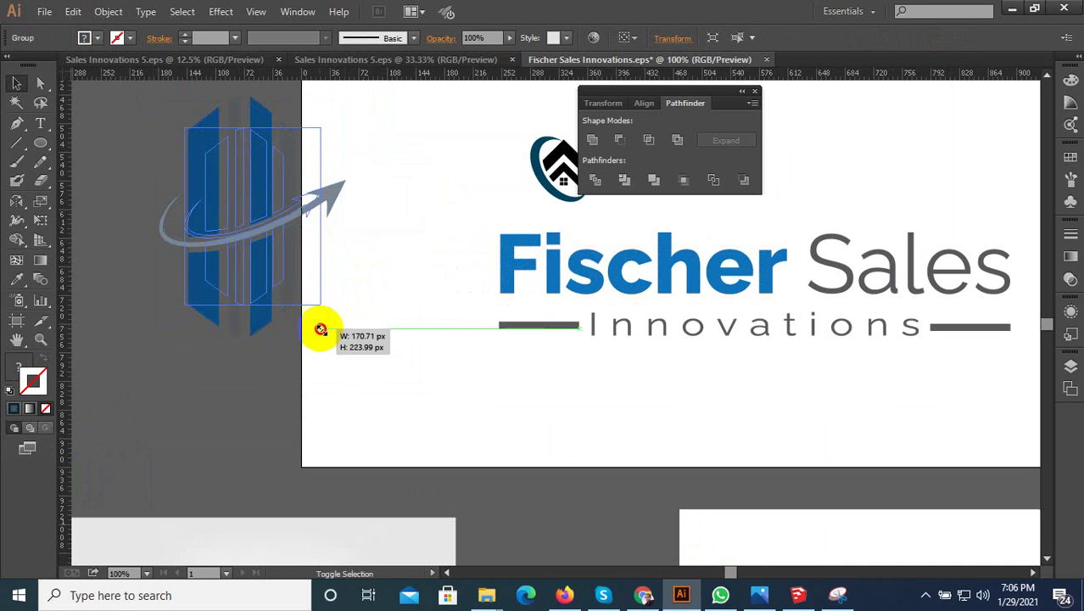
pyautogui.moveTo(346, 342); pyautogui.dragTo(313, 301)
pyautogui.moveTo(255, 228); pyautogui.dragTo(387, 182)
pyautogui.click(379, 321)
# Pan around the canvas and select the blue swoosh curve
pyautogui.scroll(-3, 380, 321)
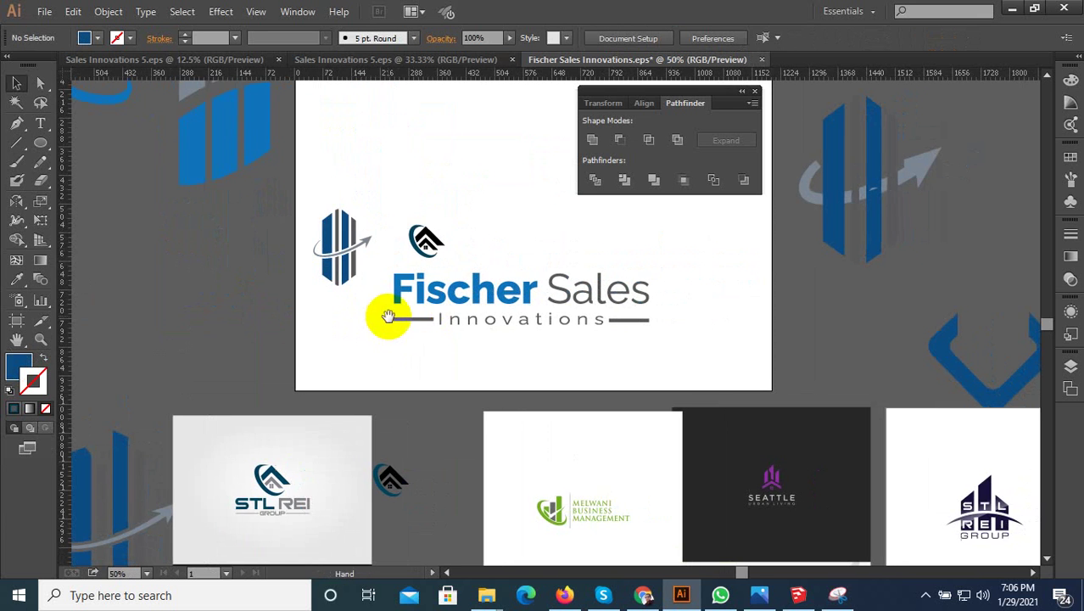
pyautogui.scroll(-5, 520, 375)
pyautogui.hscroll(4, 520, 375)
pyautogui.scroll(5, 399, 365)
pyautogui.scroll(1, 465, 389)
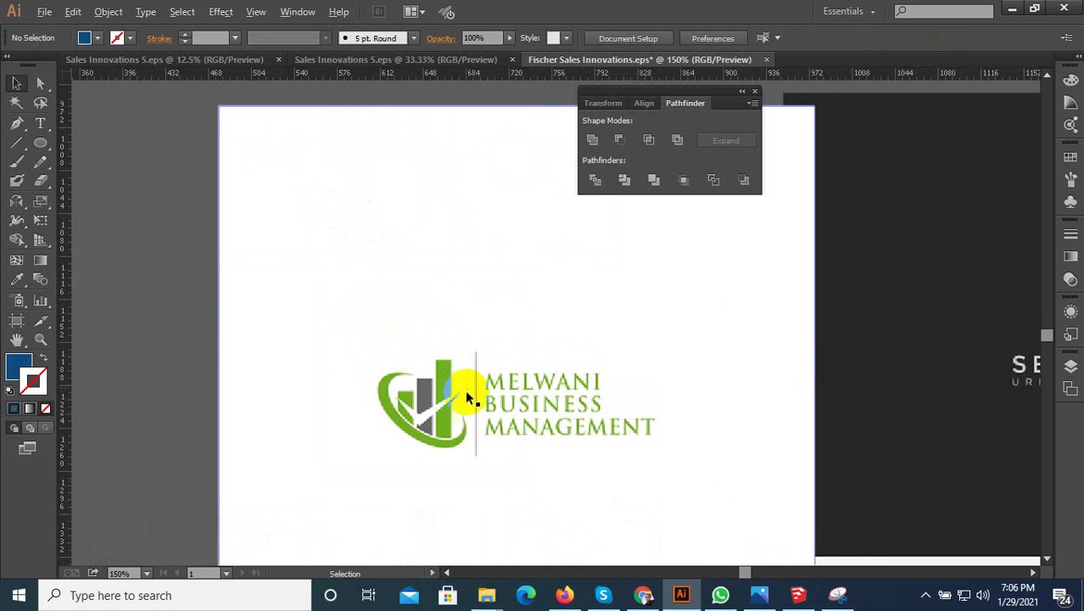
pyautogui.scroll(1, 444, 472)
pyautogui.scroll(-3, 416, 455)
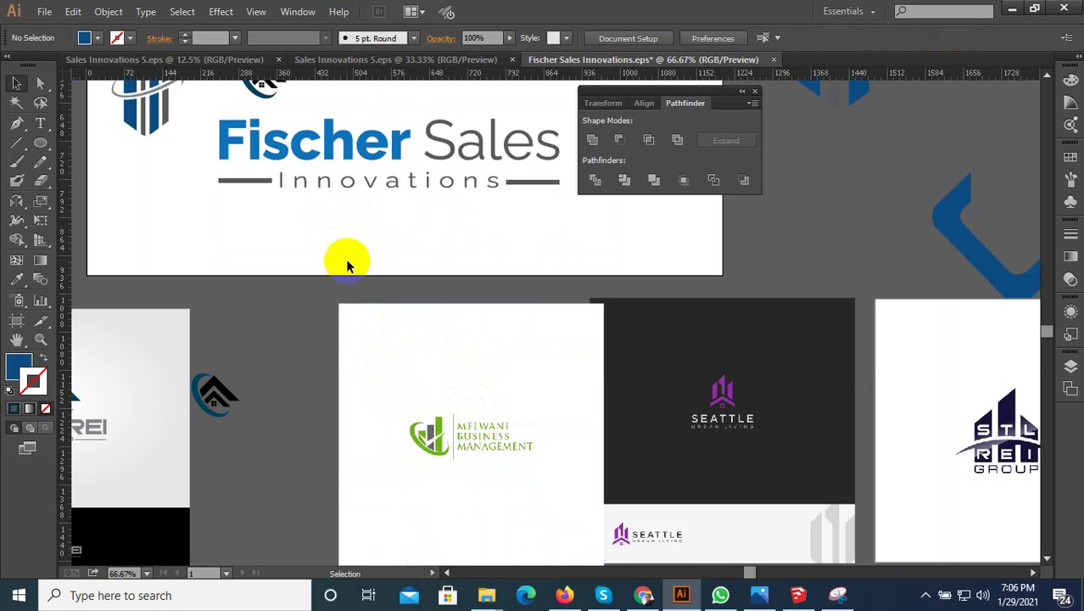
pyautogui.scroll(3, 348, 357)
pyautogui.scroll(-1, 356, 369)
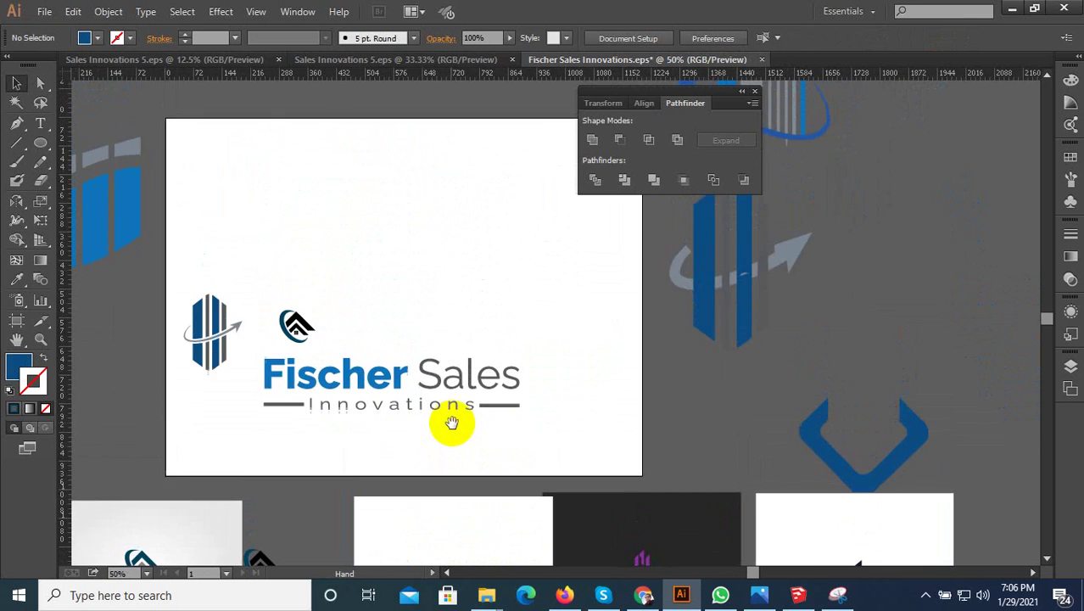
pyautogui.scroll(-3, 446, 382)
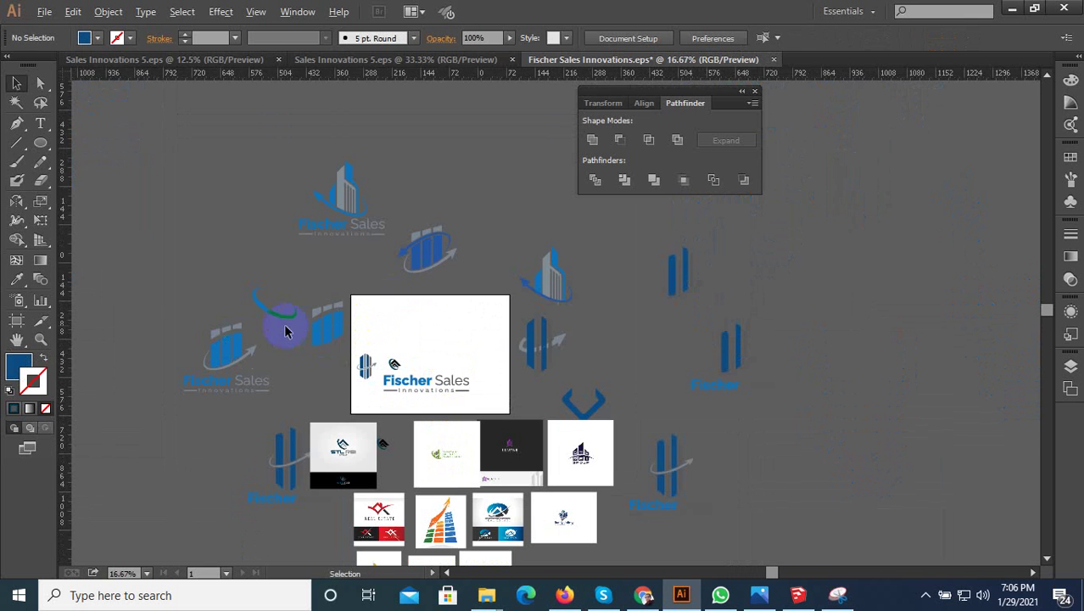
pyautogui.scroll(5, 278, 301)
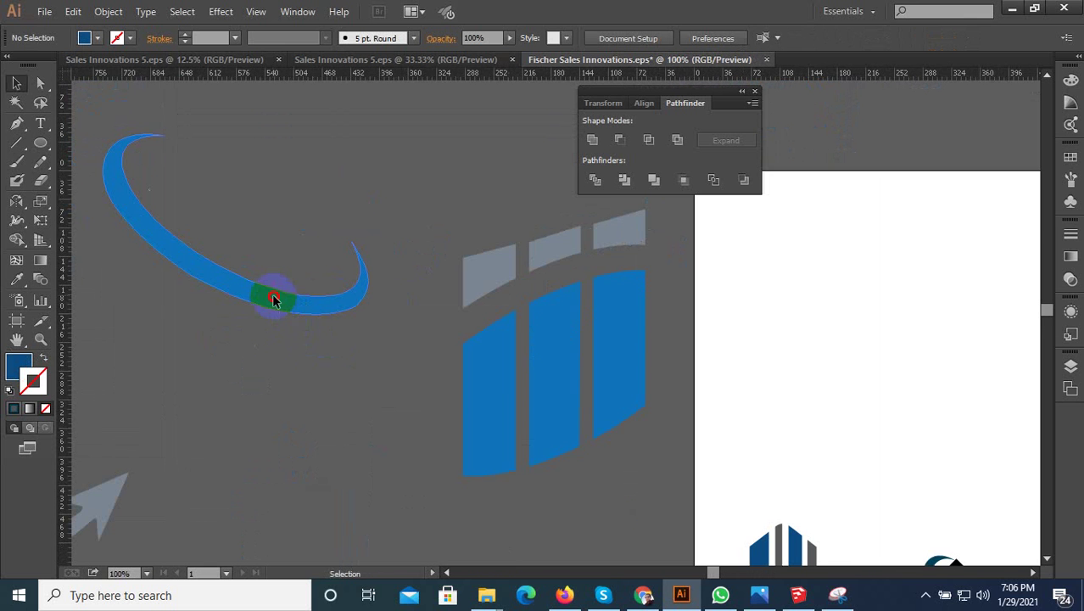
pyautogui.click(273, 299)
# Bring the Melwani logo artboard into view, then shrink the blue swoosh and shift it left
pyautogui.scroll(-1, 302, 367)
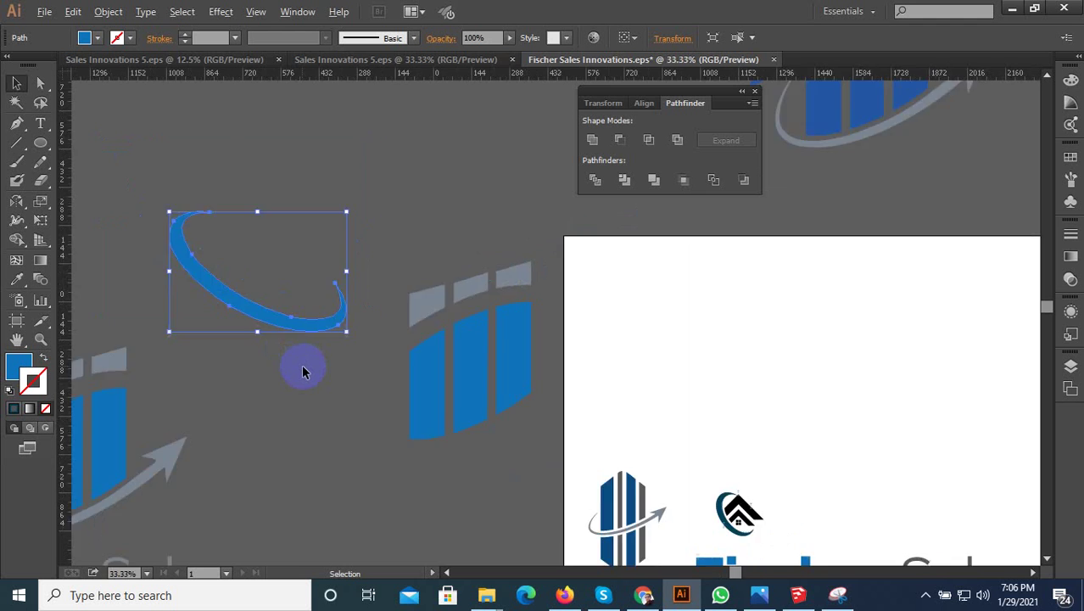
pyautogui.scroll(-3, 302, 367)
pyautogui.moveTo(428, 375)
pyautogui.mouseDown()
pyautogui.moveTo(364, 320)
pyautogui.moveTo(599, 261)
pyautogui.mouseUp()
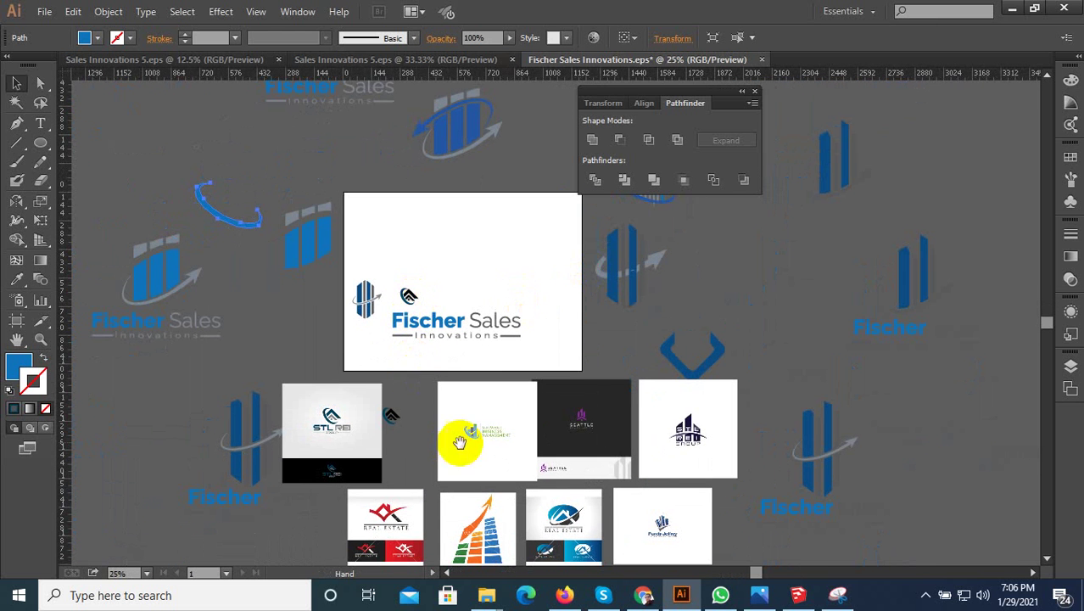
pyautogui.scroll(1, 483, 450)
pyautogui.scroll(6, 484, 467)
pyautogui.scroll(1, 435, 444)
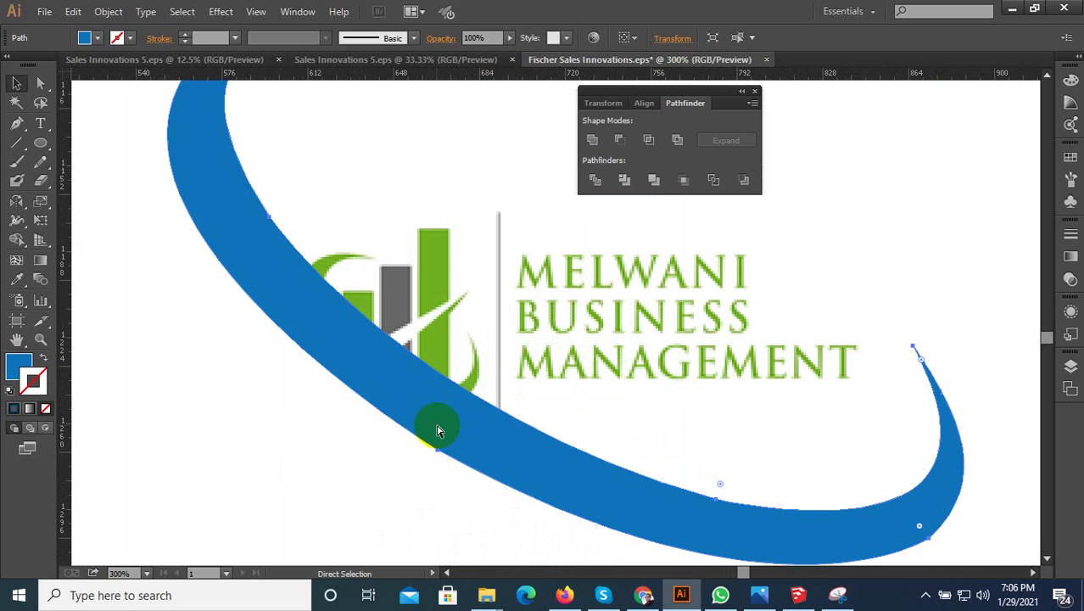
pyautogui.scroll(-1, 648, 452)
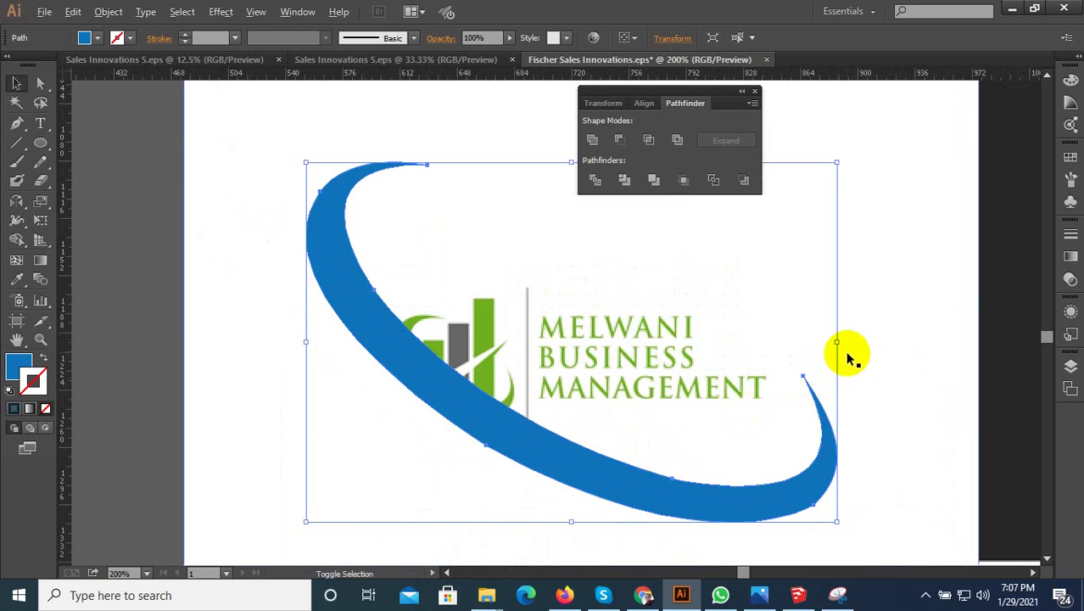
pyautogui.moveTo(837, 345); pyautogui.dragTo(670, 348)
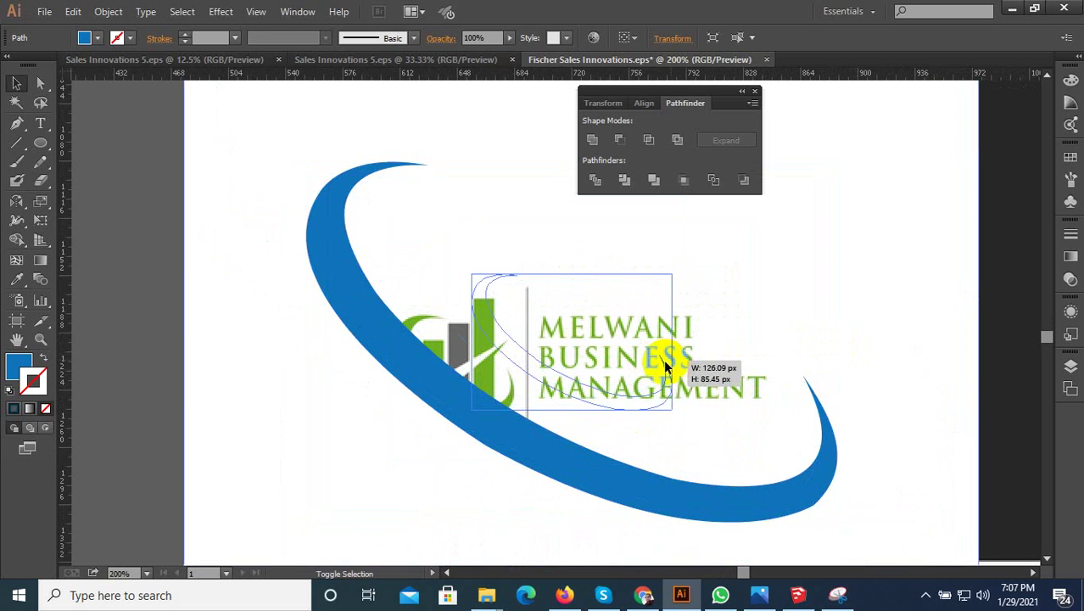
pyautogui.moveTo(518, 357); pyautogui.dragTo(411, 388)
# Resize and reposition the blue swoosh over the green logo, then delete it
pyautogui.scroll(1, 553, 435)
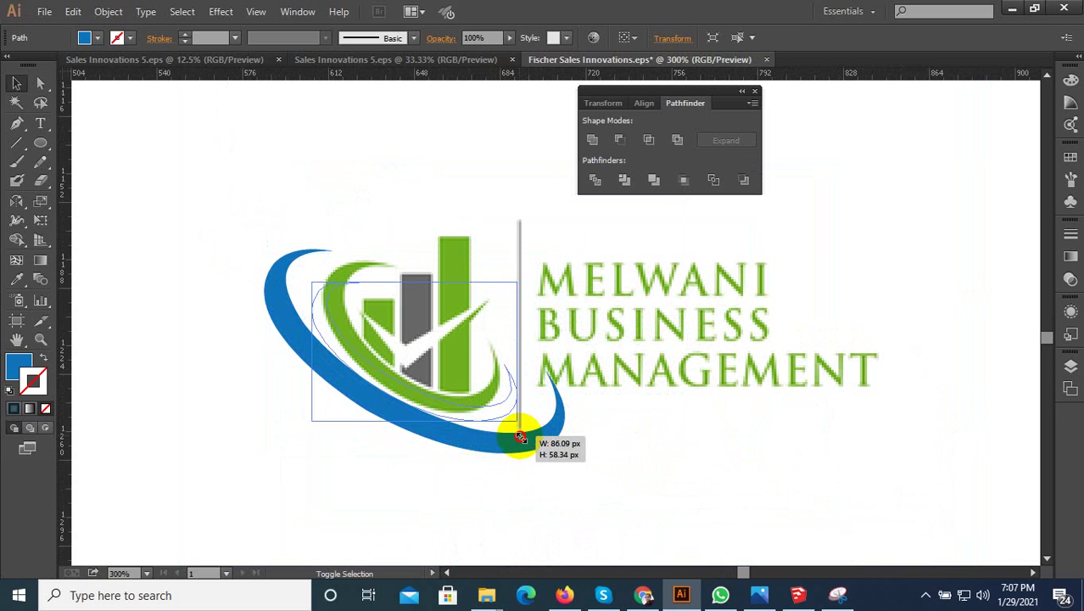
pyautogui.moveTo(567, 453); pyautogui.dragTo(528, 428)
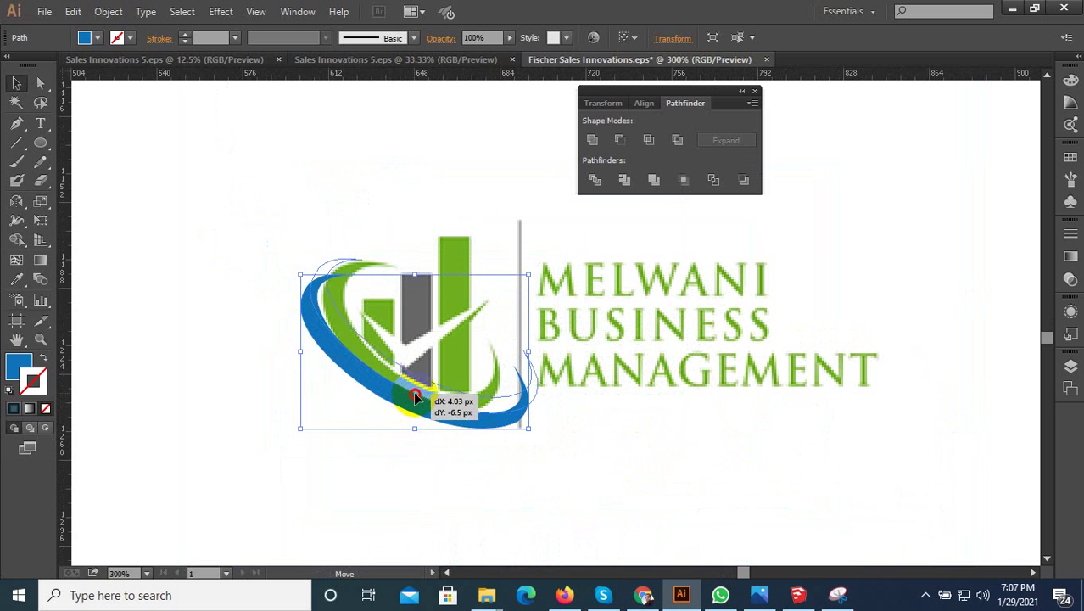
pyautogui.moveTo(411, 406); pyautogui.dragTo(414, 402)
pyautogui.scroll(1, 533, 413)
pyautogui.moveTo(237, 411); pyautogui.dragTo(215, 427)
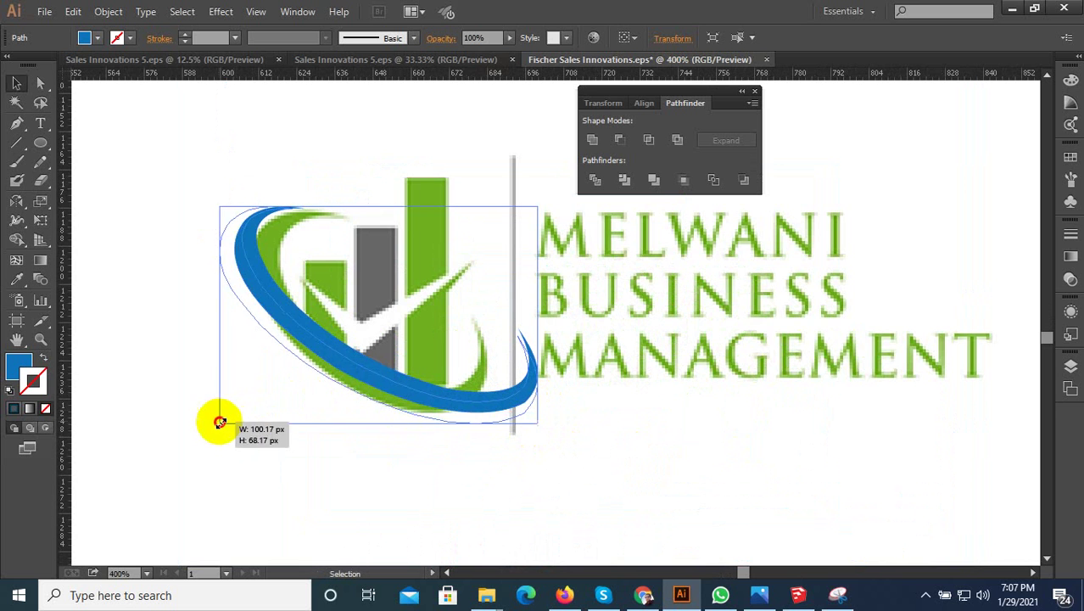
pyautogui.moveTo(405, 396); pyautogui.dragTo(354, 439)
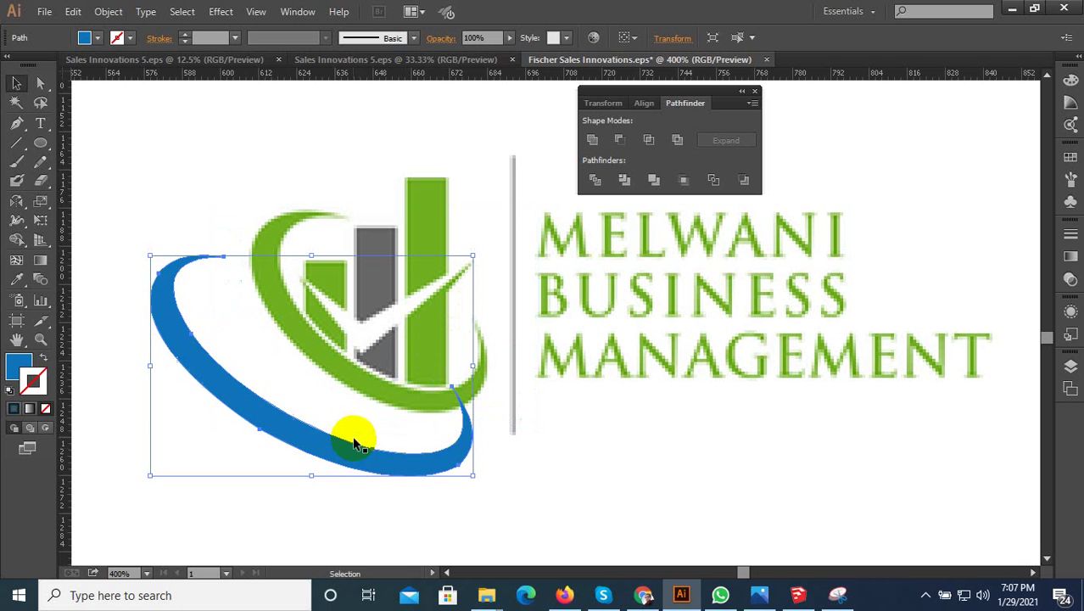
pyautogui.press('Delete')
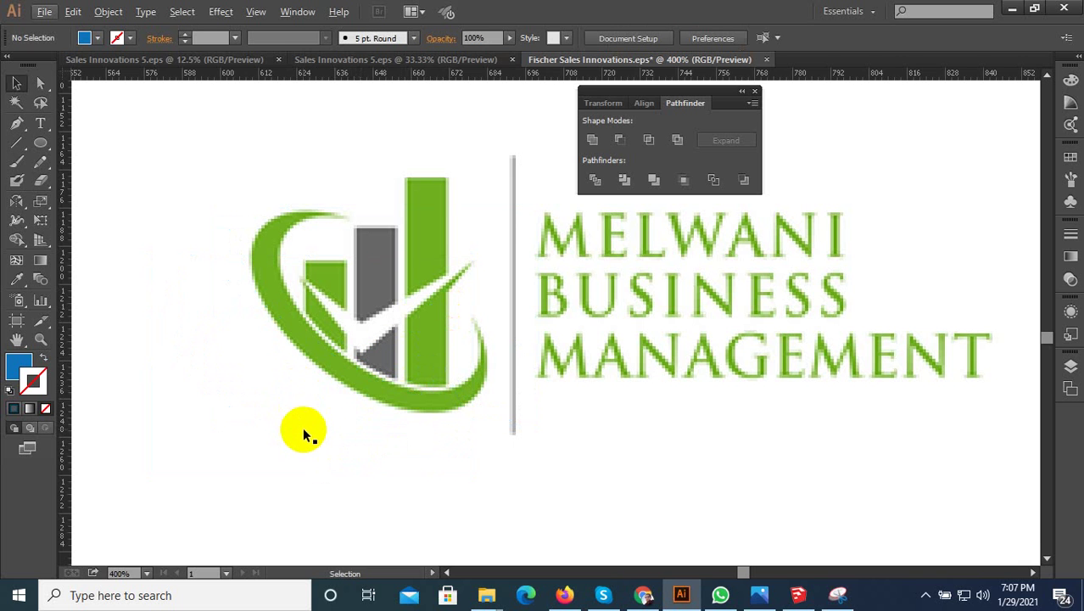
# Draw an ellipse over the green swoosh and make it a blue outline with no fill
pyautogui.click(40, 143)
pyautogui.moveTo(268, 217); pyautogui.dragTo(513, 416)
pyautogui.click(16, 83)
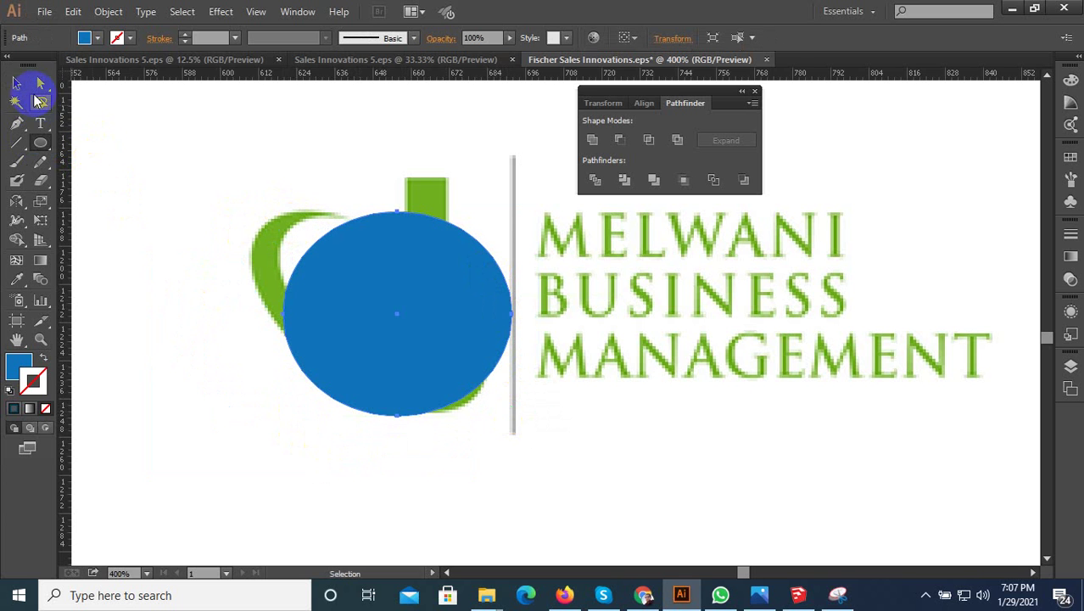
pyautogui.click(44, 357)
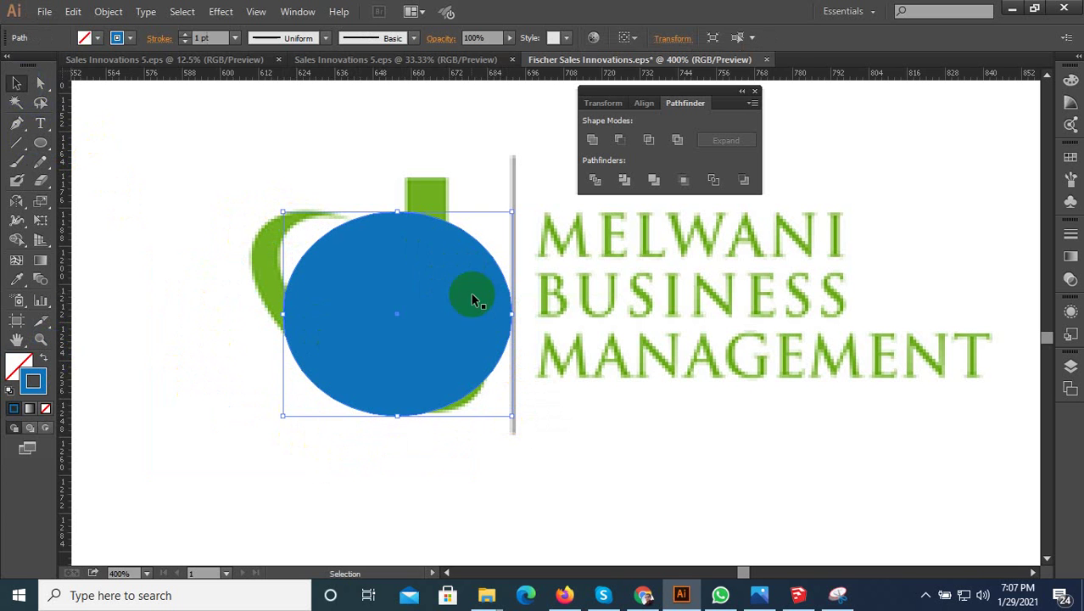
# Shrink, narrow and rotate the ellipse diagonally along the green swoosh
pyautogui.moveTo(510, 211); pyautogui.dragTo(422, 257)
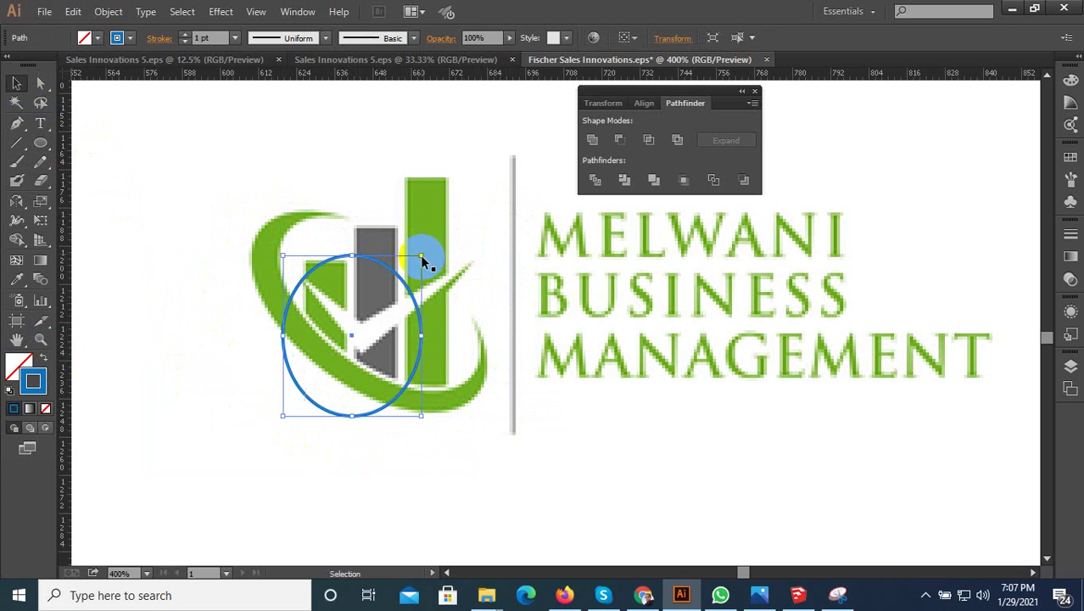
pyautogui.moveTo(422, 337); pyautogui.dragTo(367, 336)
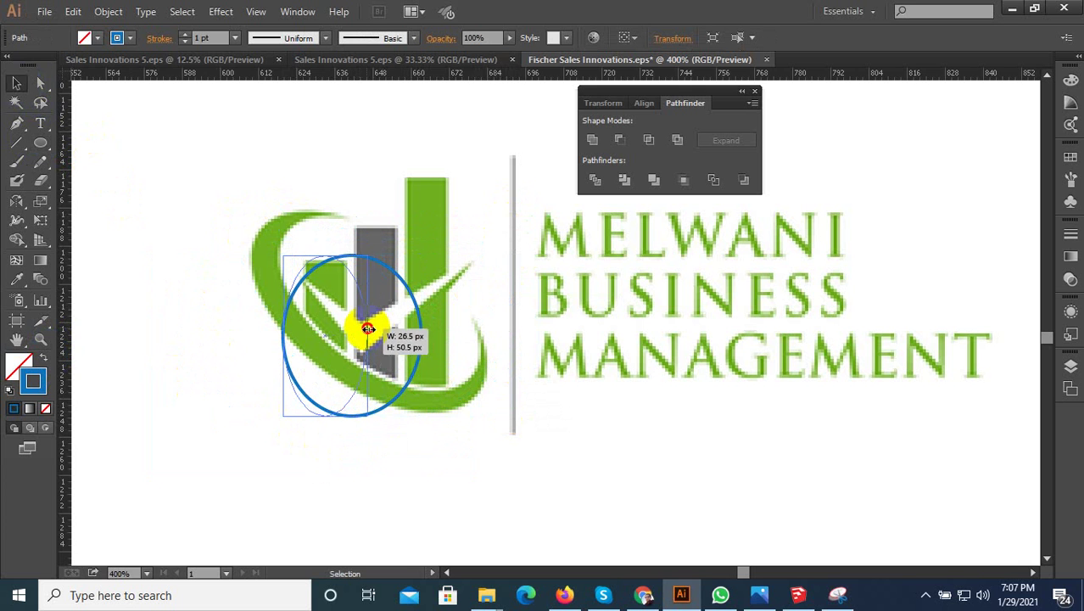
pyautogui.moveTo(372, 424); pyautogui.dragTo(320, 378)
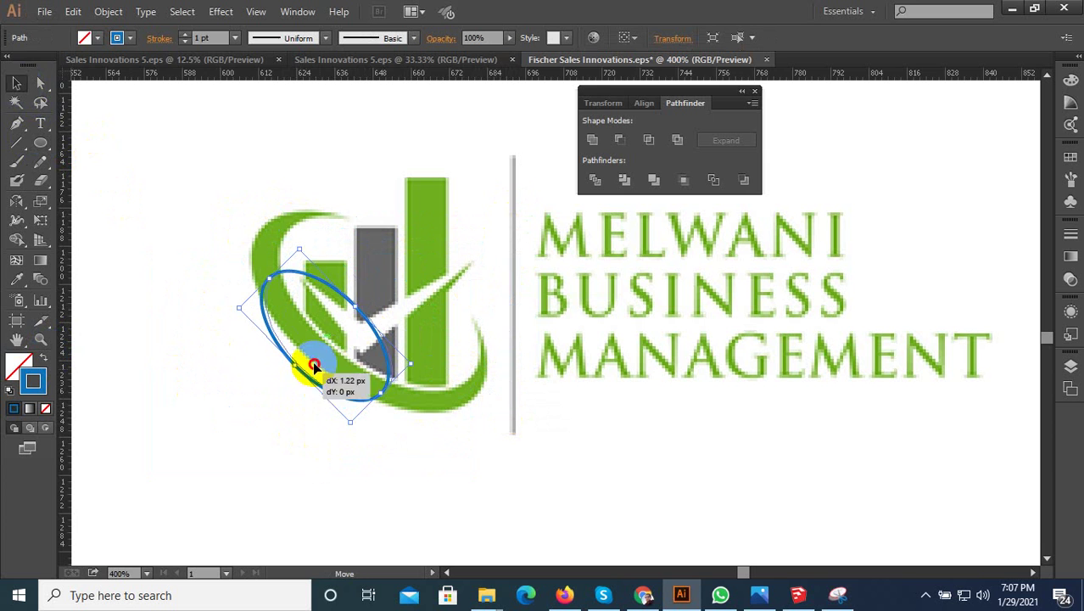
pyautogui.moveTo(313, 365); pyautogui.dragTo(338, 339)
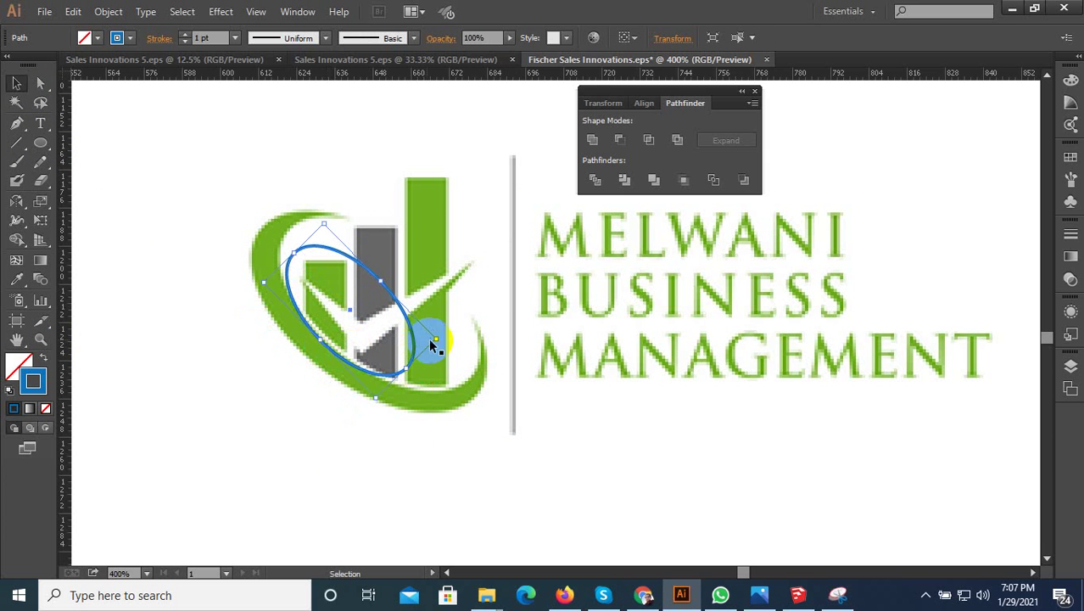
pyautogui.moveTo(431, 338); pyautogui.dragTo(517, 337)
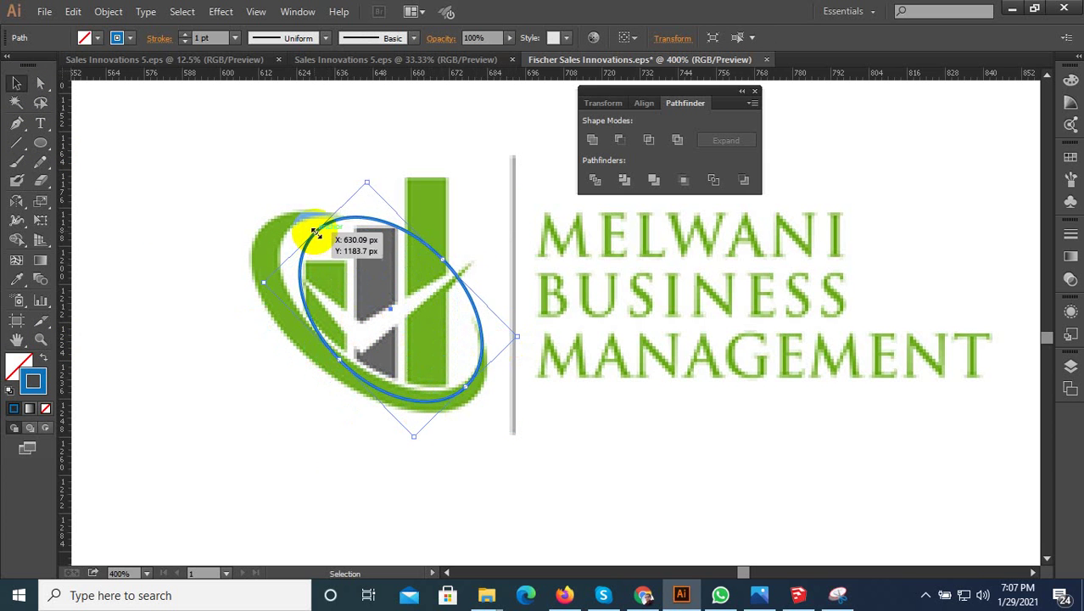
# Fine-tune the tilted ellipse's shape, angle and position to trace the swoosh's inner curve
pyautogui.moveTo(313, 231); pyautogui.dragTo(298, 217)
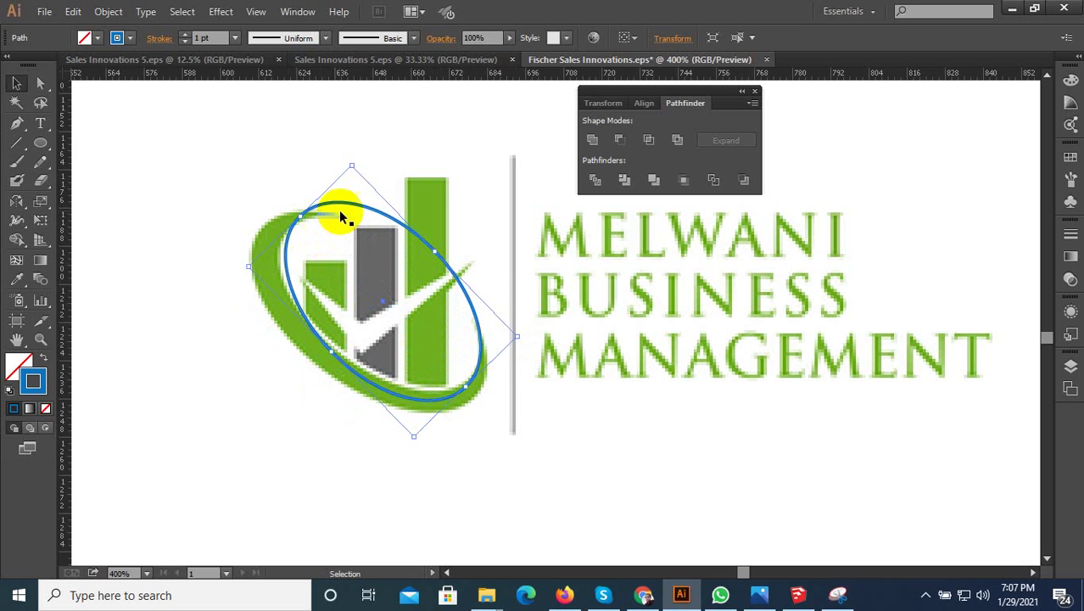
pyautogui.moveTo(435, 253); pyautogui.dragTo(429, 256)
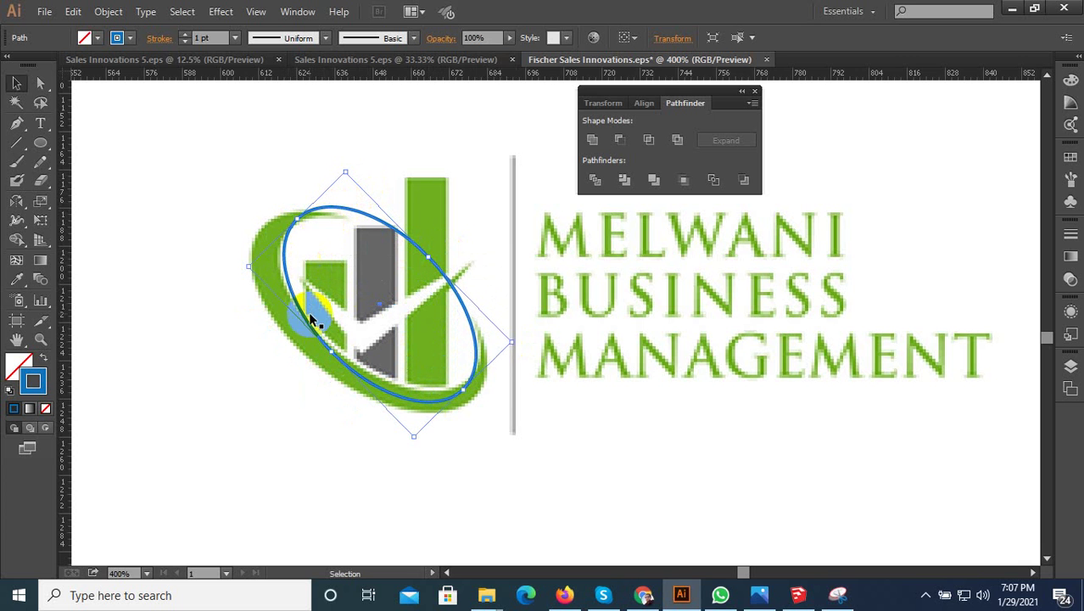
pyautogui.moveTo(332, 352); pyautogui.dragTo(333, 352)
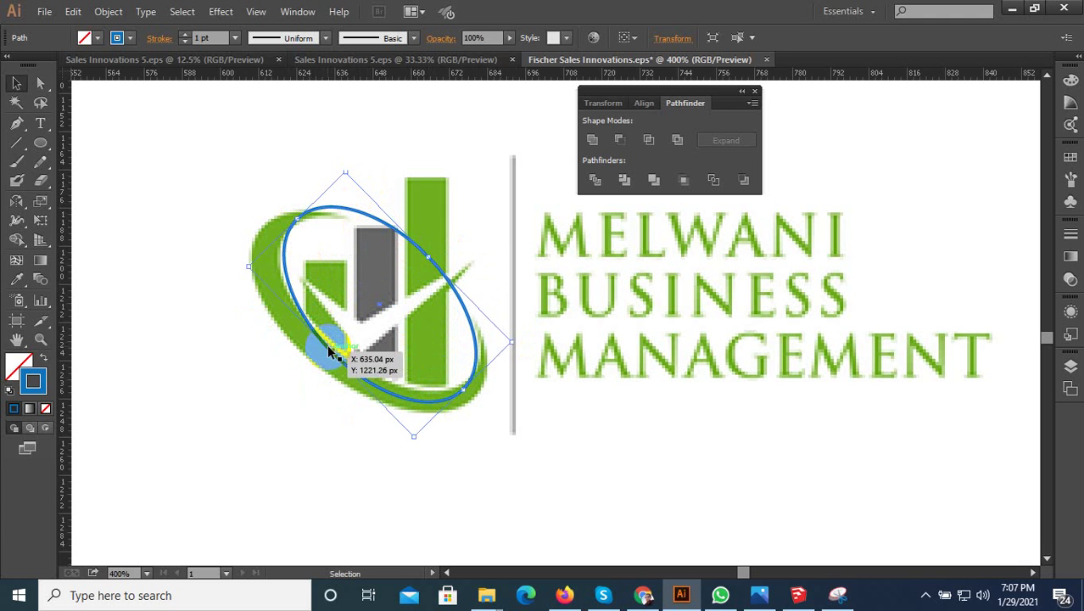
pyautogui.moveTo(430, 259); pyautogui.dragTo(427, 267)
pyautogui.click(464, 390)
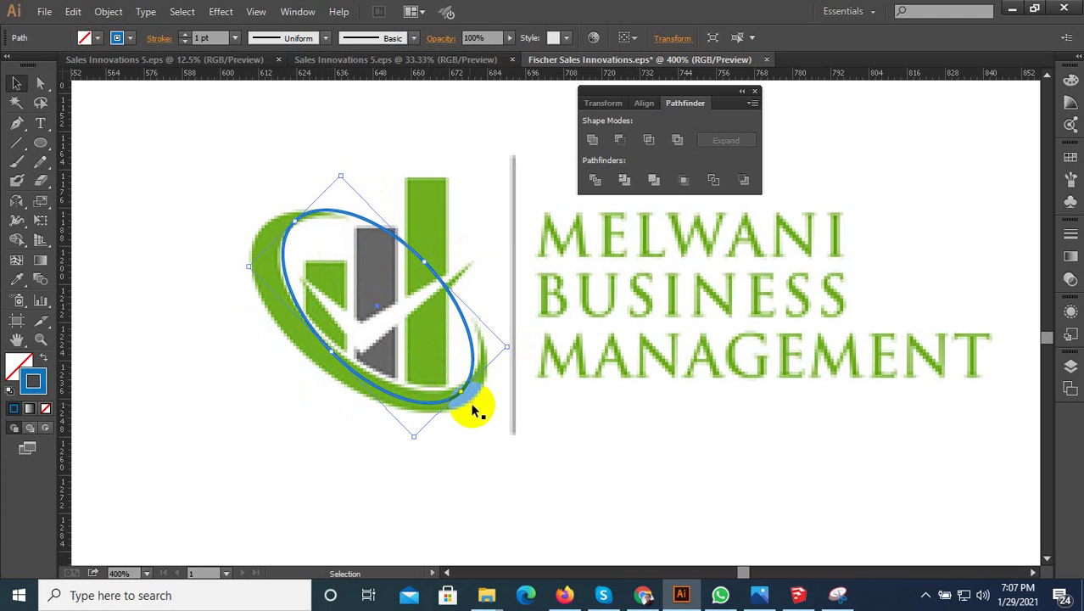
pyautogui.moveTo(452, 402); pyautogui.dragTo(460, 388)
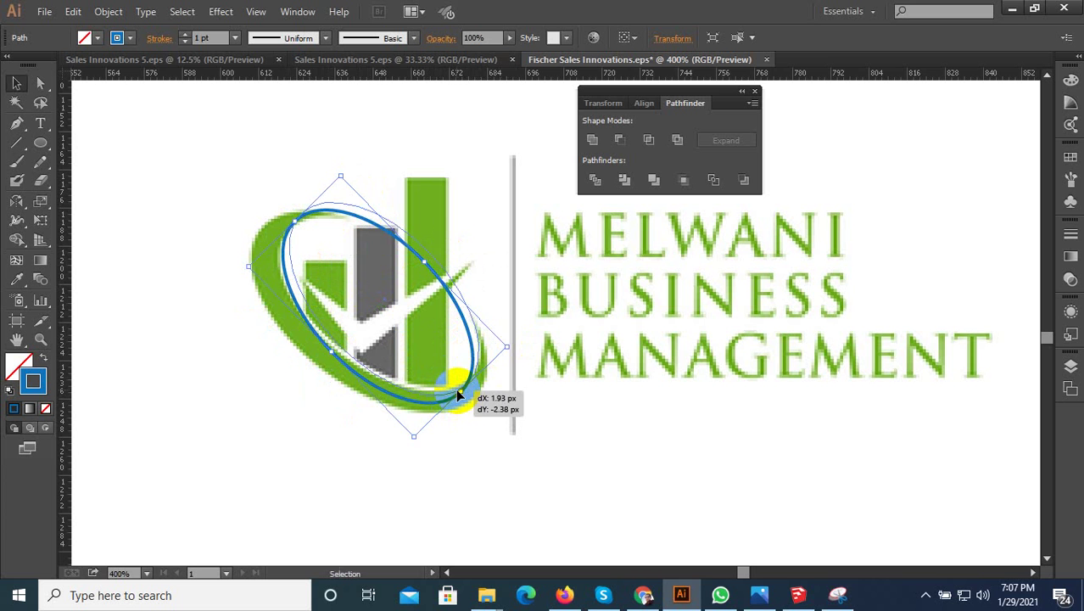
pyautogui.moveTo(520, 339); pyautogui.dragTo(526, 327)
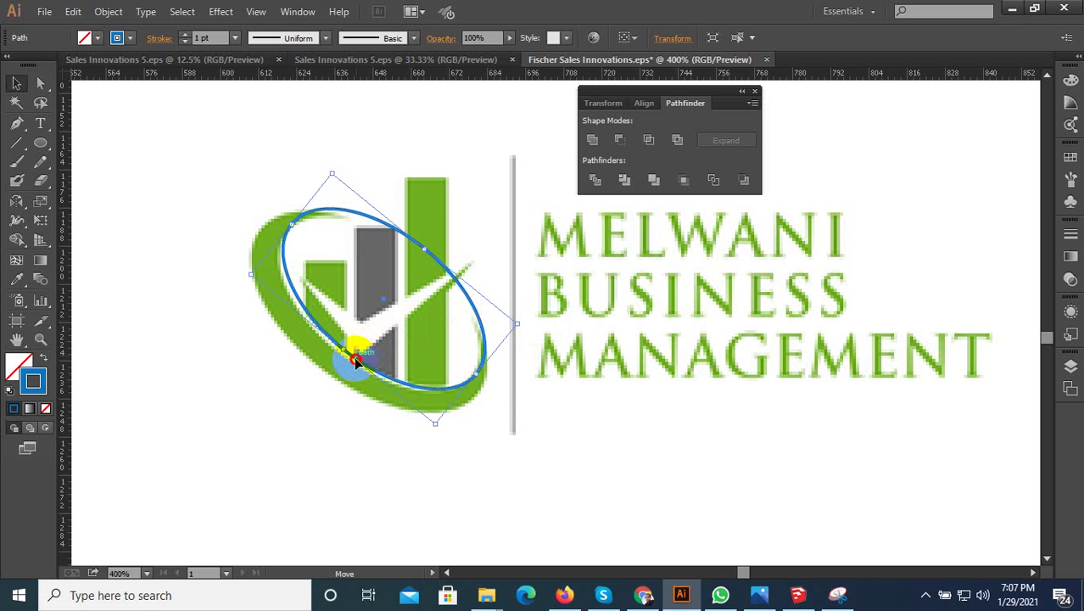
pyautogui.moveTo(356, 361); pyautogui.dragTo(353, 368)
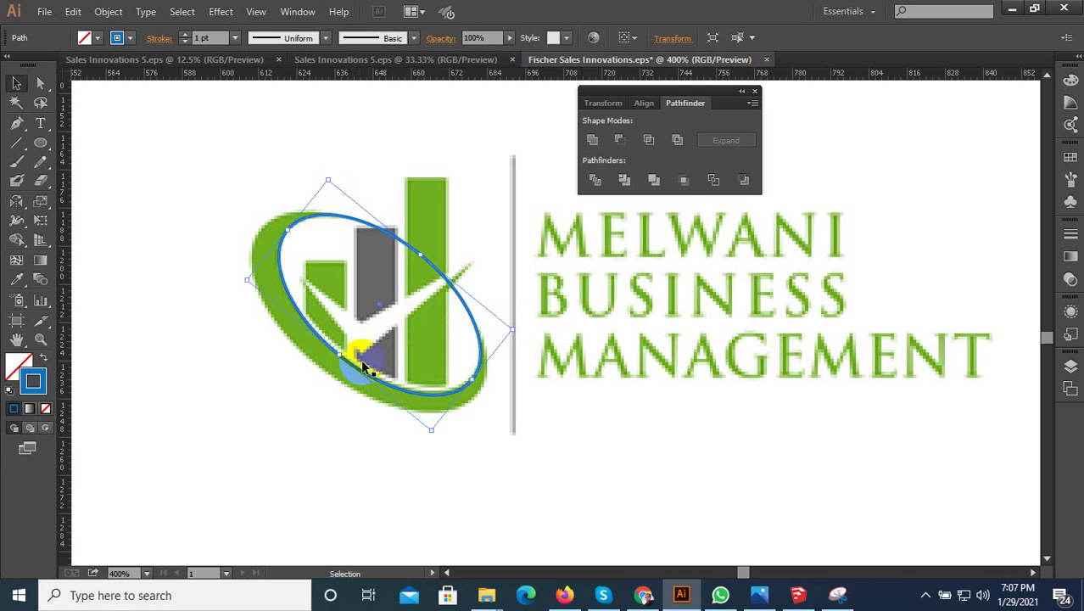
# Duplicate the ellipse, enlarge the copy and move it onto the swoosh's outer edge
pyautogui.scroll(1, 342, 343)
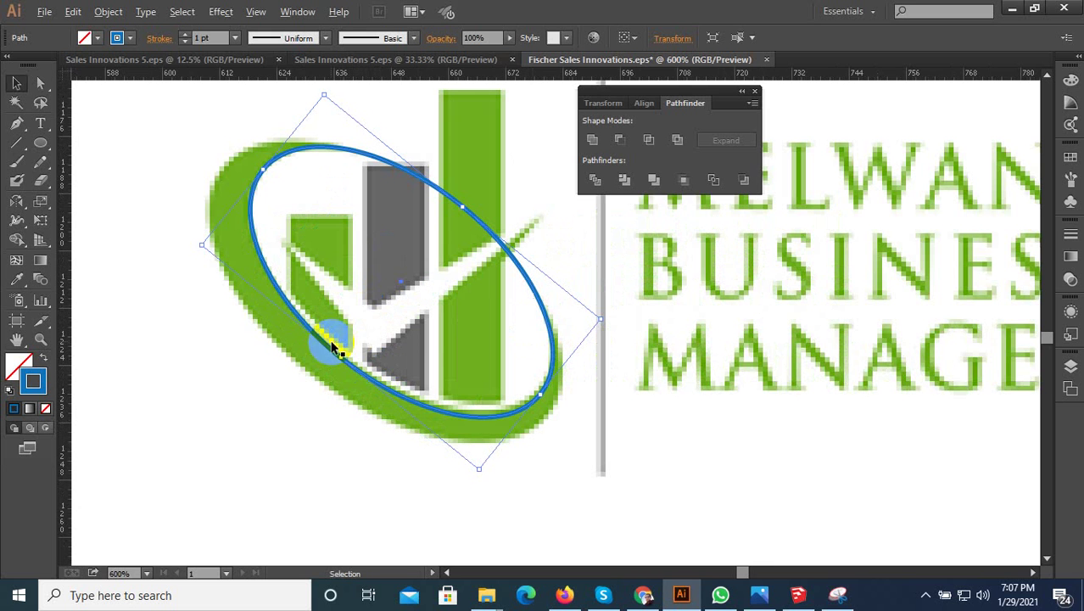
pyautogui.moveTo(330, 349); pyautogui.dragTo(297, 368)
pyautogui.moveTo(576, 341); pyautogui.dragTo(617, 346)
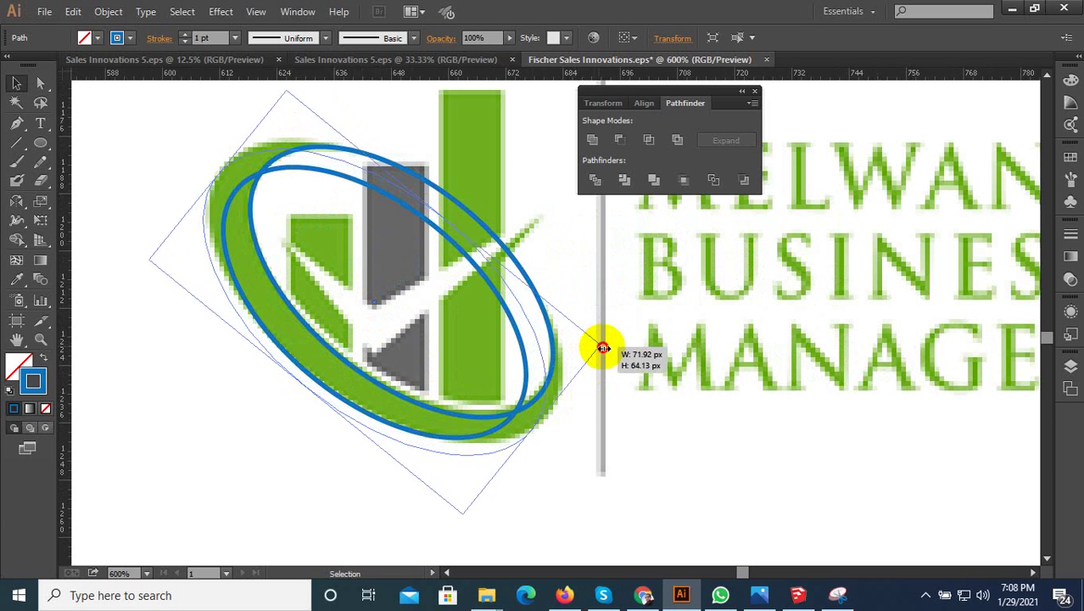
pyautogui.press('alt')
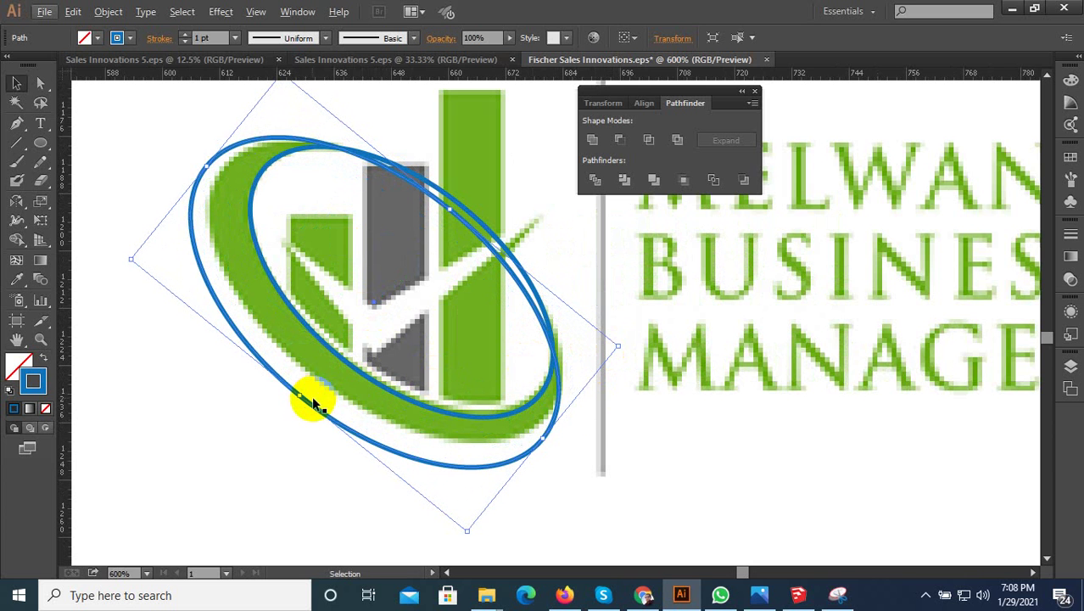
pyautogui.moveTo(312, 406); pyautogui.dragTo(329, 392)
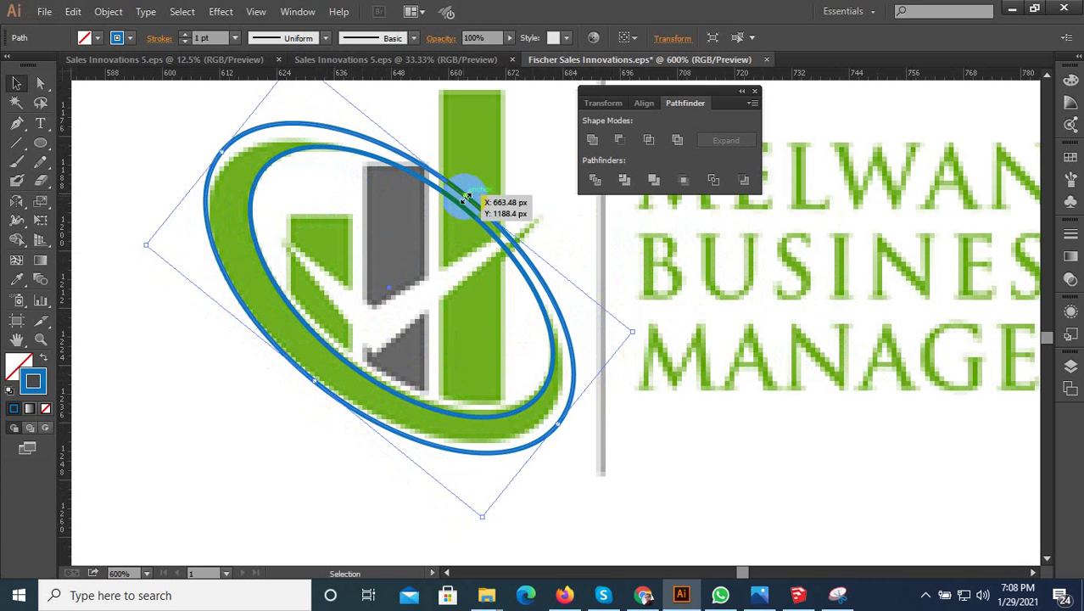
# Reshape the outer ellipse to fit the swoosh, then select both ellipses together
pyautogui.moveTo(464, 198); pyautogui.dragTo(455, 218)
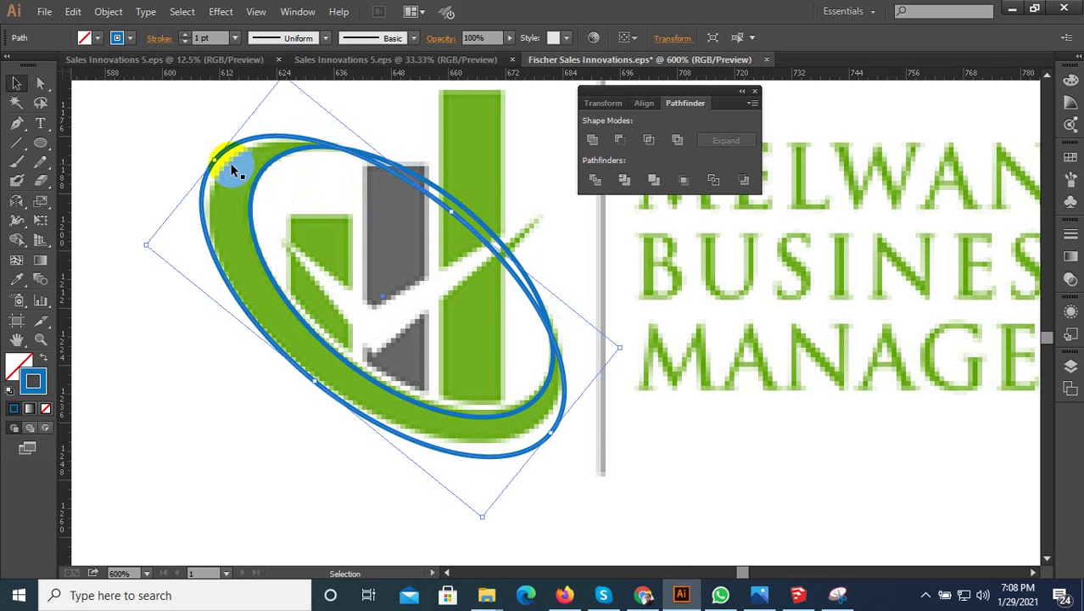
pyautogui.moveTo(214, 161); pyautogui.dragTo(225, 167)
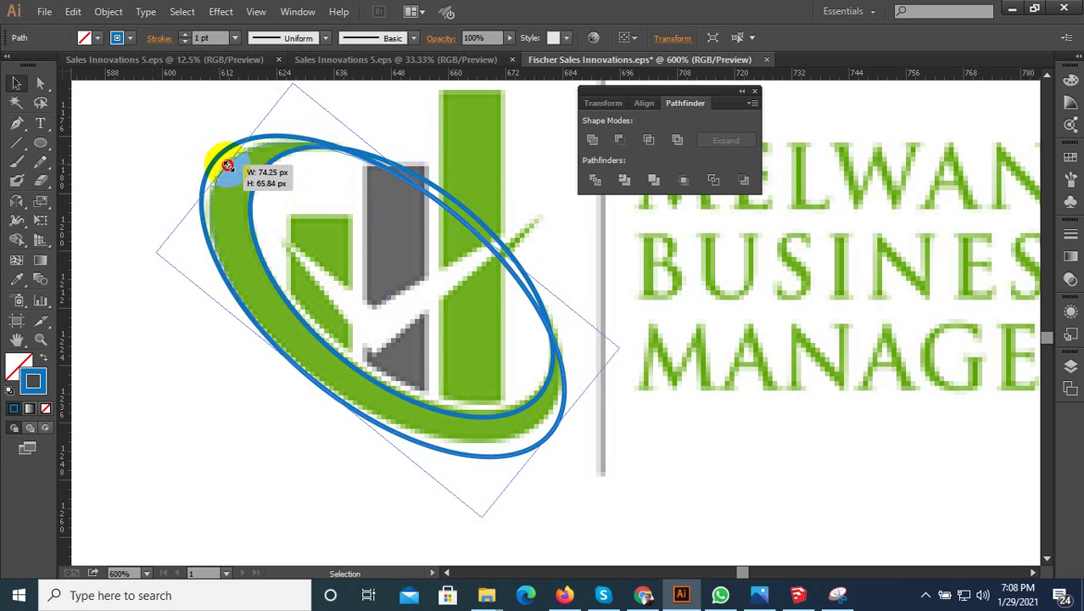
pyautogui.moveTo(555, 438); pyautogui.dragTo(541, 416)
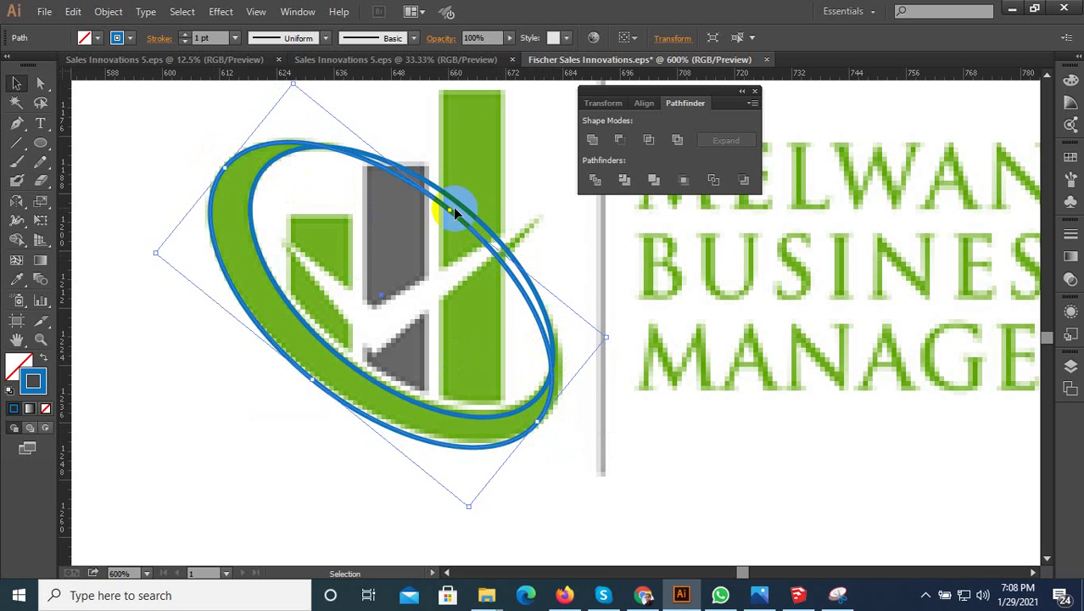
pyautogui.moveTo(450, 215); pyautogui.dragTo(468, 213)
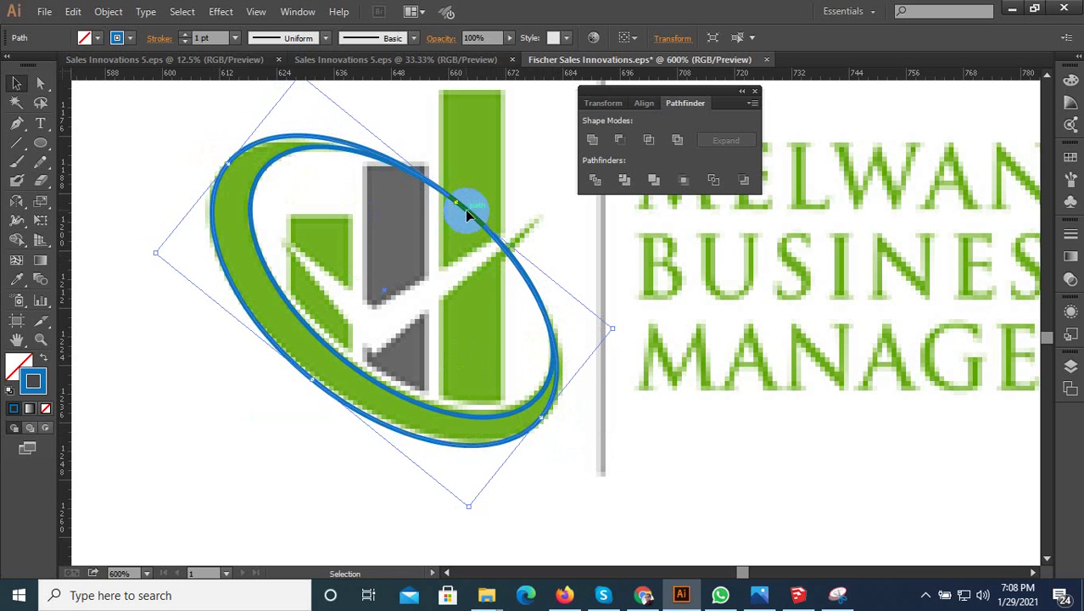
pyautogui.click(453, 202)
pyautogui.moveTo(307, 144); pyautogui.dragTo(307, 141)
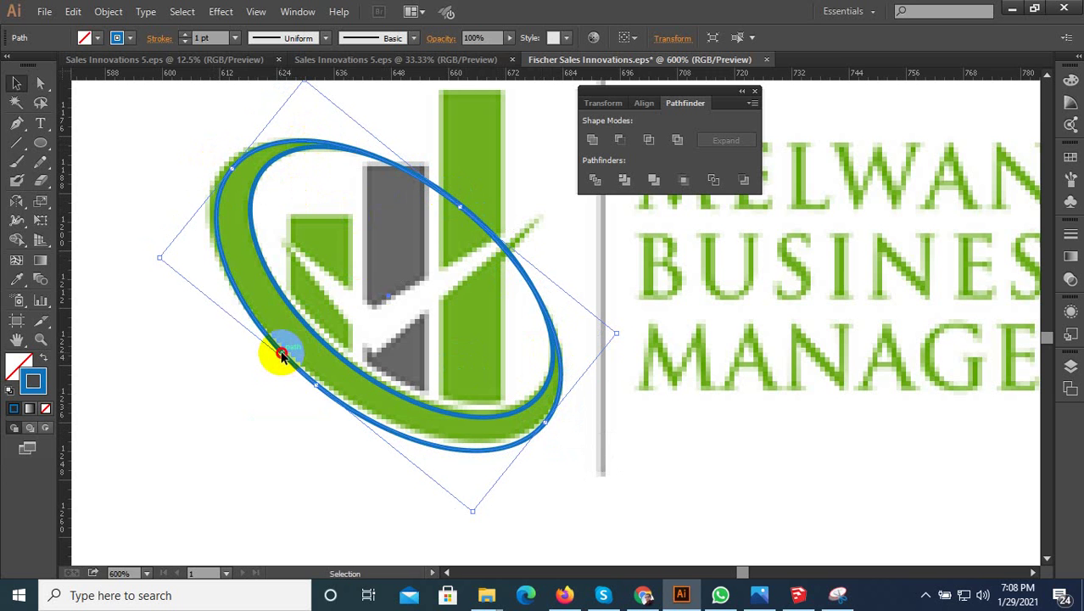
pyautogui.moveTo(281, 354); pyautogui.dragTo(294, 363)
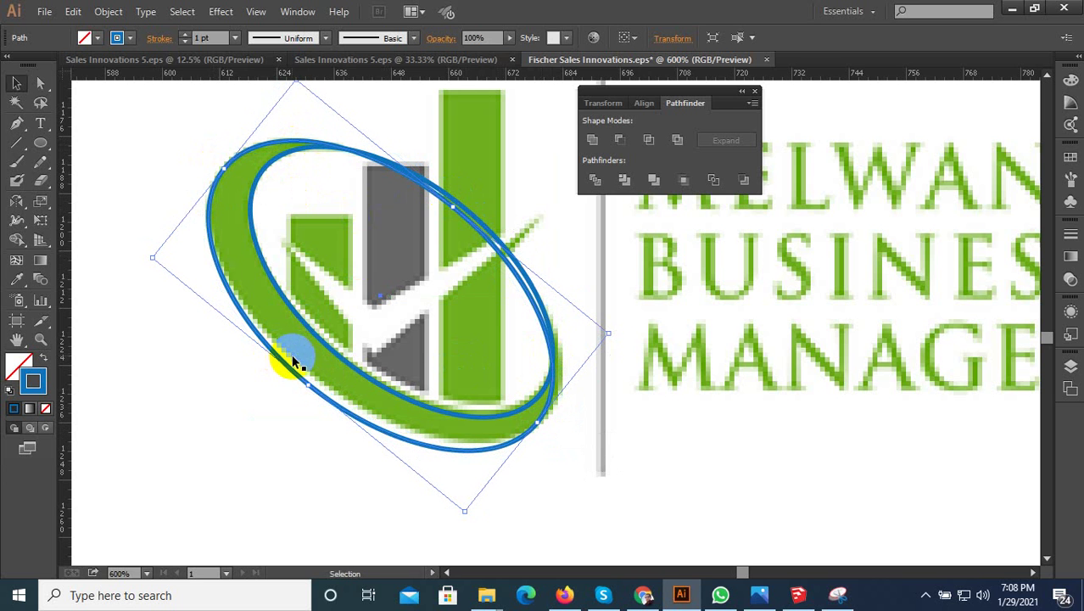
pyautogui.keyDown('shift'); pyautogui.click(492, 226); pyautogui.keyUp('shift')
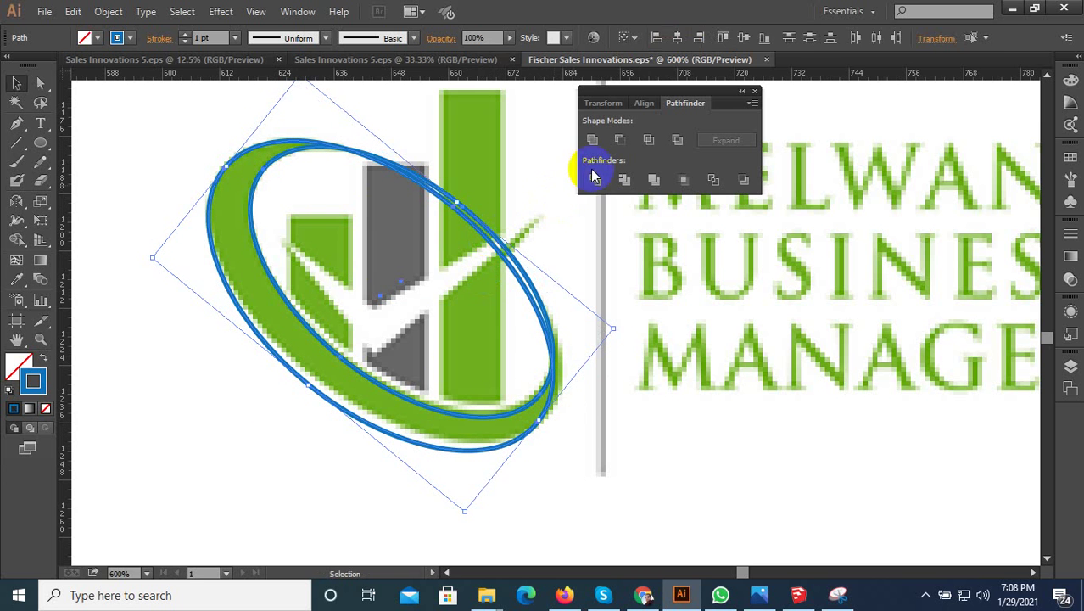
# Divide the overlapping ellipses with Pathfinder, ungroup them and delete the unwanted arcs
pyautogui.click(594, 177)
pyautogui.rightClick(459, 214)
pyautogui.click(479, 307)
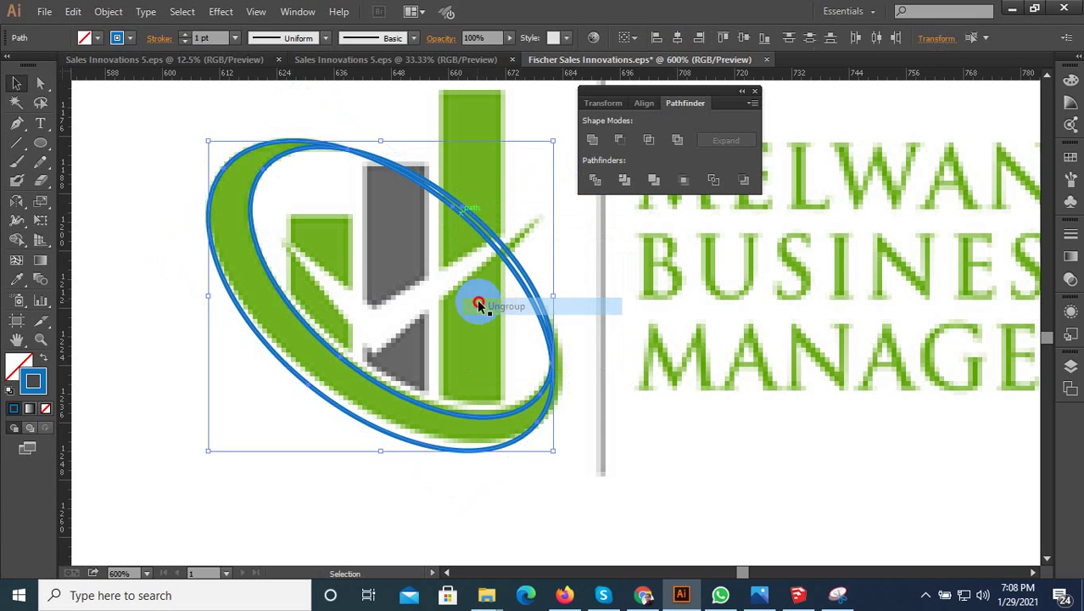
pyautogui.click(471, 238)
pyautogui.click(470, 223)
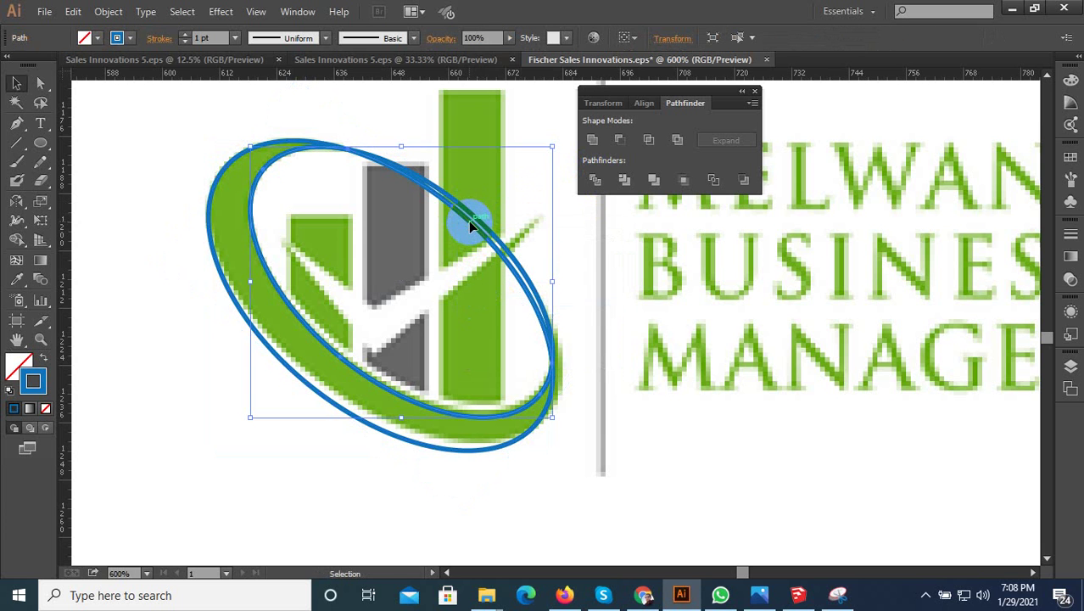
pyautogui.hotkey('ctrl', 'shift', 'a')
pyautogui.click(472, 220)
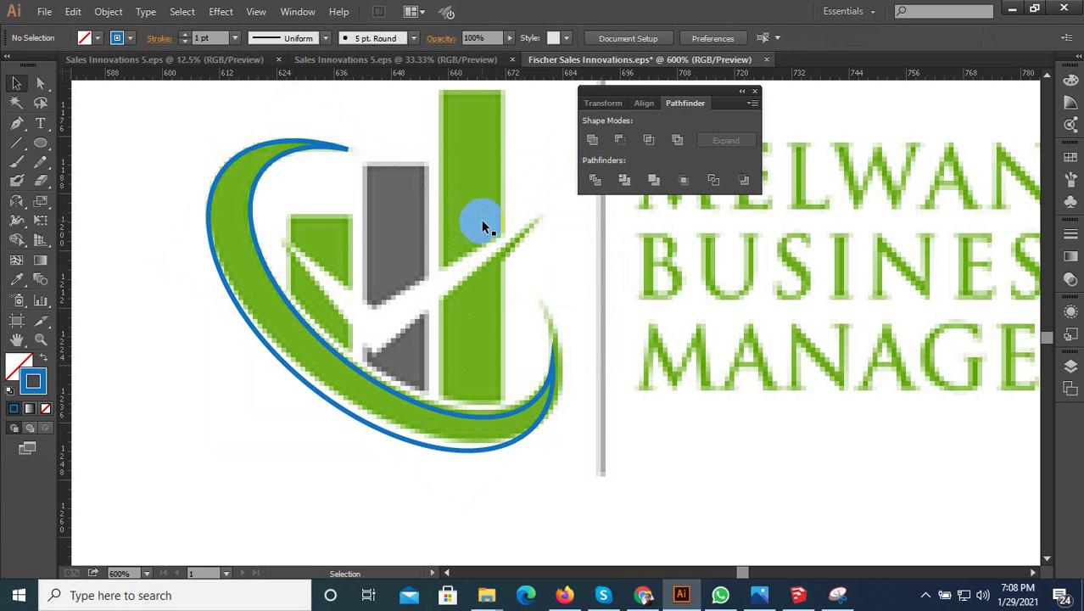
# Fill the remaining crescent piece with the logo's green using the Eyedropper
pyautogui.click(317, 337)
pyautogui.click(16, 279)
pyautogui.click(279, 327)
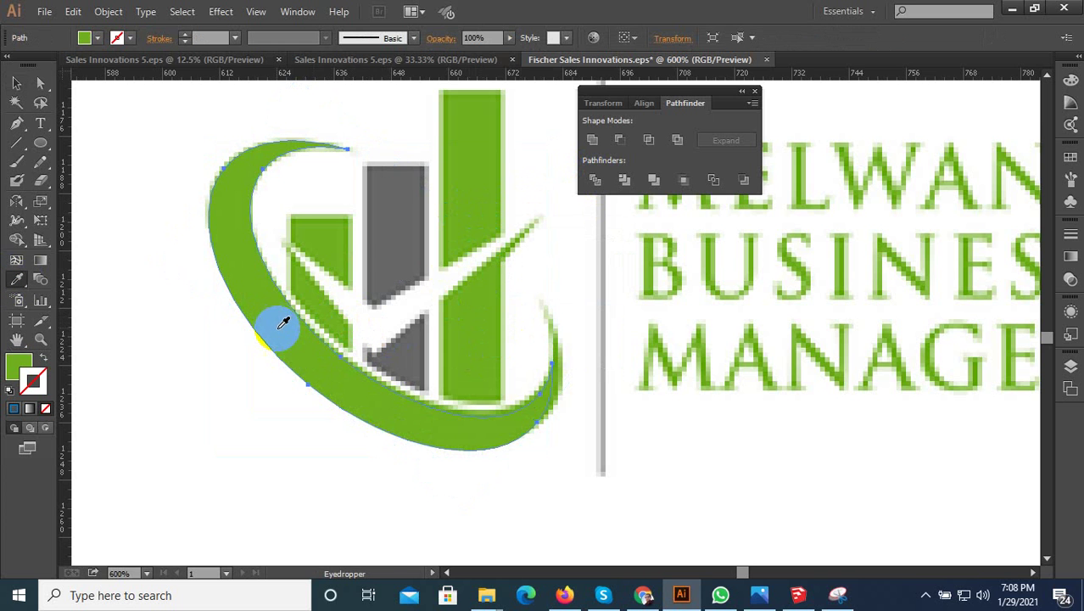
pyautogui.click(17, 83)
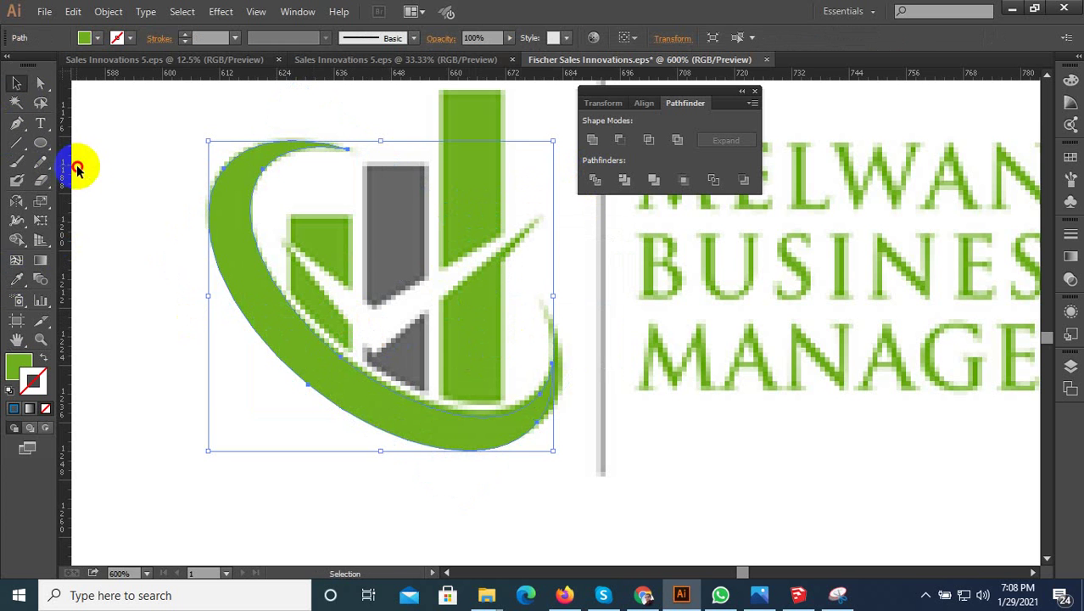
pyautogui.click(266, 301)
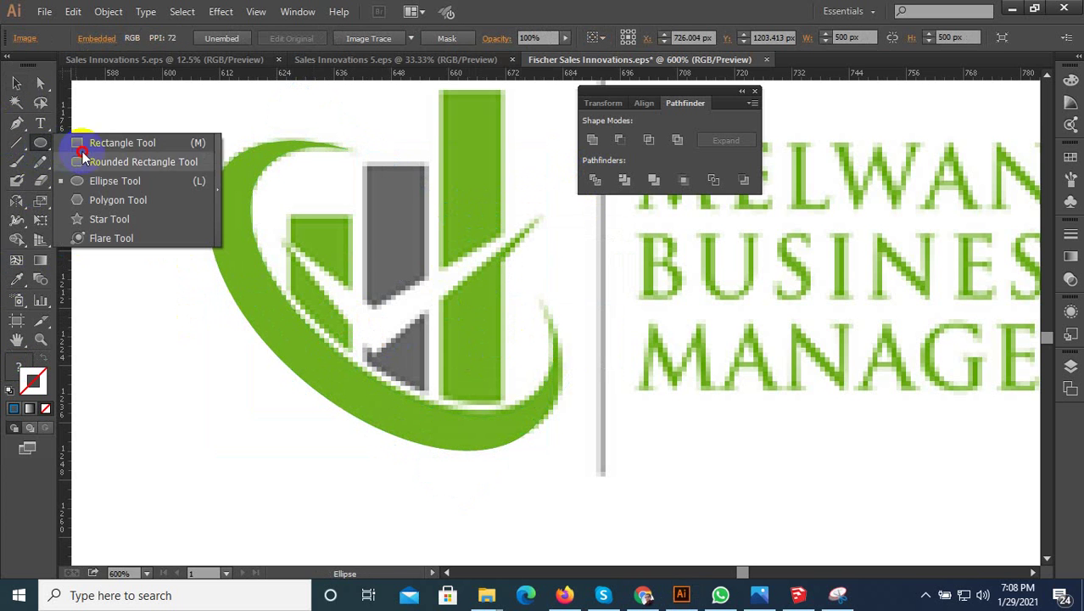
# Draw a rectangle over the short green bar as a green outline with no fill
pyautogui.moveTo(41, 143); pyautogui.dragTo(105, 146)
pyautogui.moveTo(289, 219); pyautogui.dragTo(349, 404)
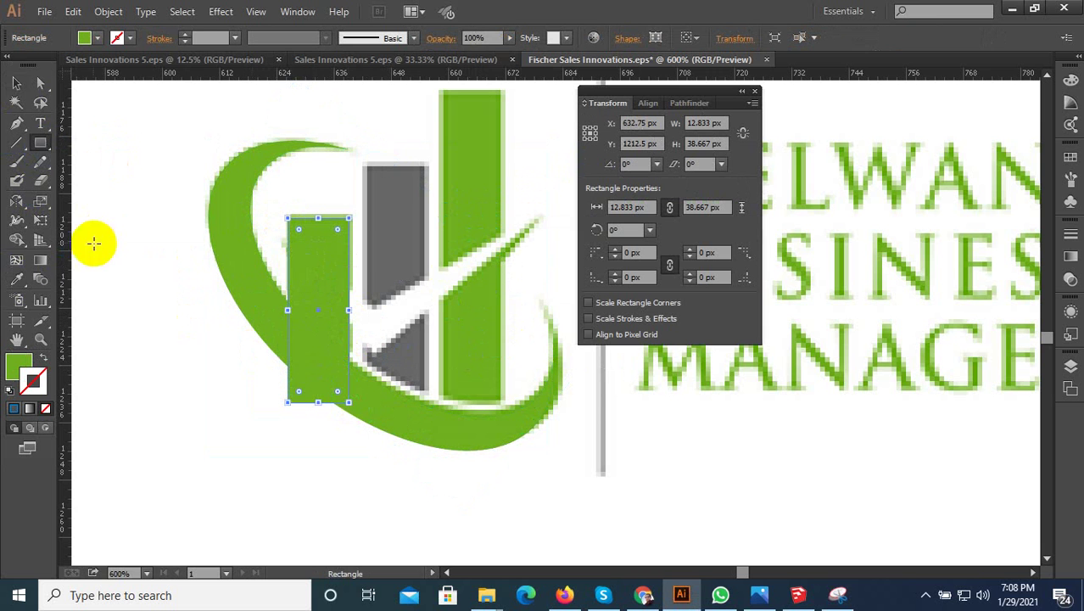
pyautogui.press('v')
pyautogui.click(44, 363)
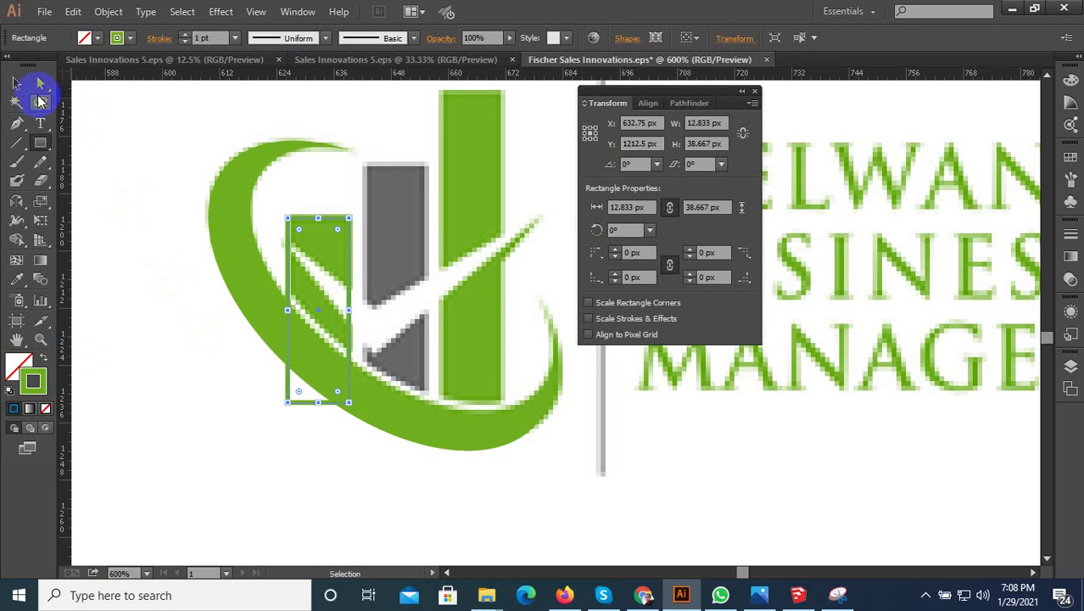
pyautogui.click(17, 84)
# Copy the outline rectangle onto the grey and tall green bars, resizing each to its bar's height
pyautogui.keyDown('alt'); pyautogui.keyDown('shift'); pyautogui.moveTo(347, 285); pyautogui.dragTo(427, 288); pyautogui.keyUp('shift'); pyautogui.keyUp('alt')
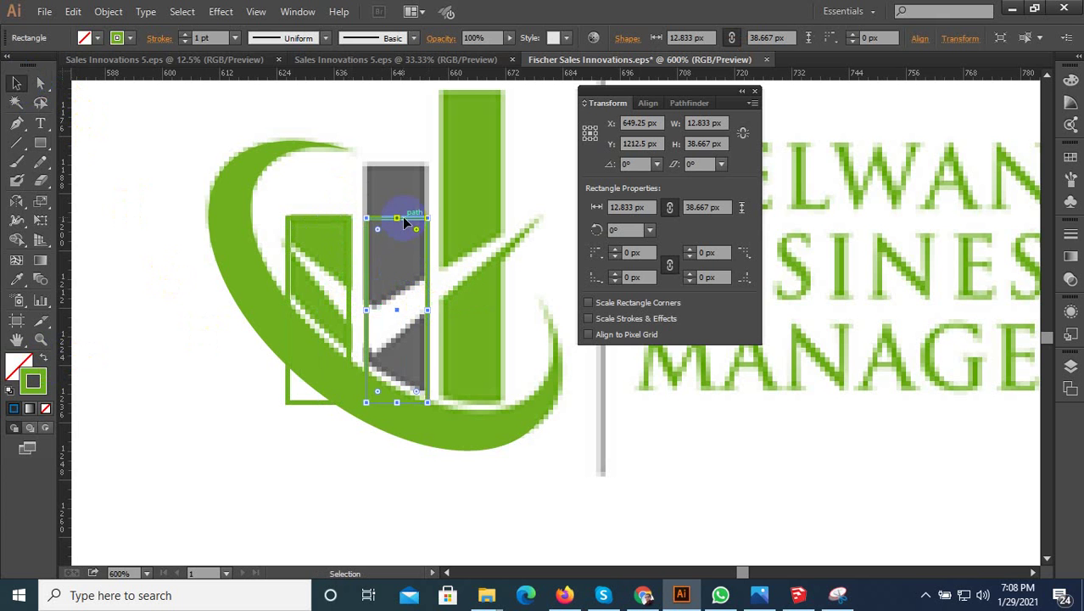
pyautogui.moveTo(398, 219); pyautogui.dragTo(399, 163)
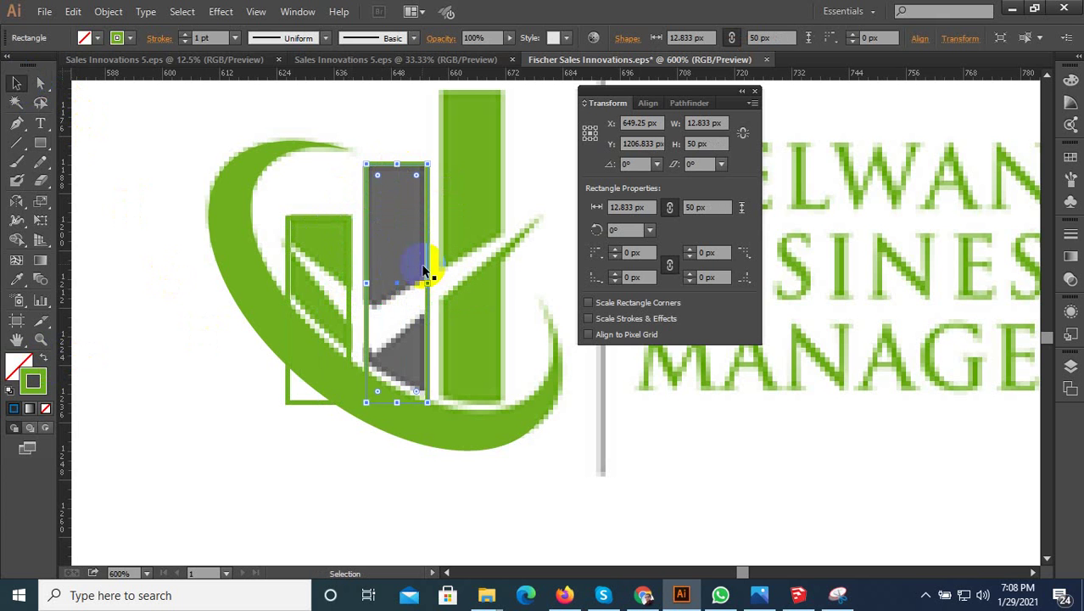
pyautogui.keyDown('alt'); pyautogui.keyDown('shift'); pyautogui.moveTo(427, 285); pyautogui.dragTo(503, 273); pyautogui.keyUp('shift'); pyautogui.keyUp('alt')
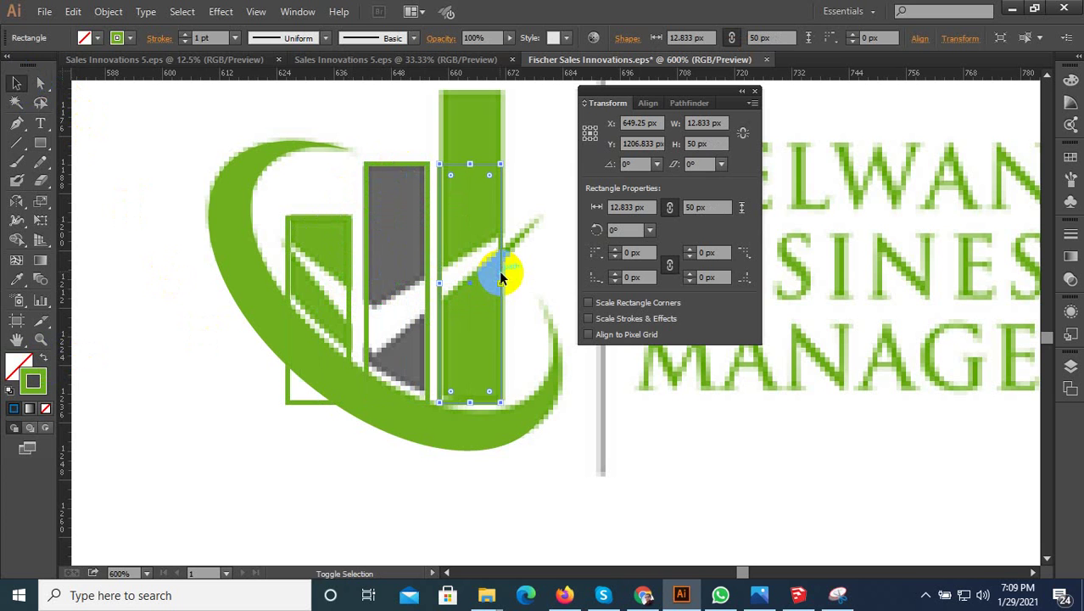
pyautogui.moveTo(466, 405); pyautogui.dragTo(476, 427)
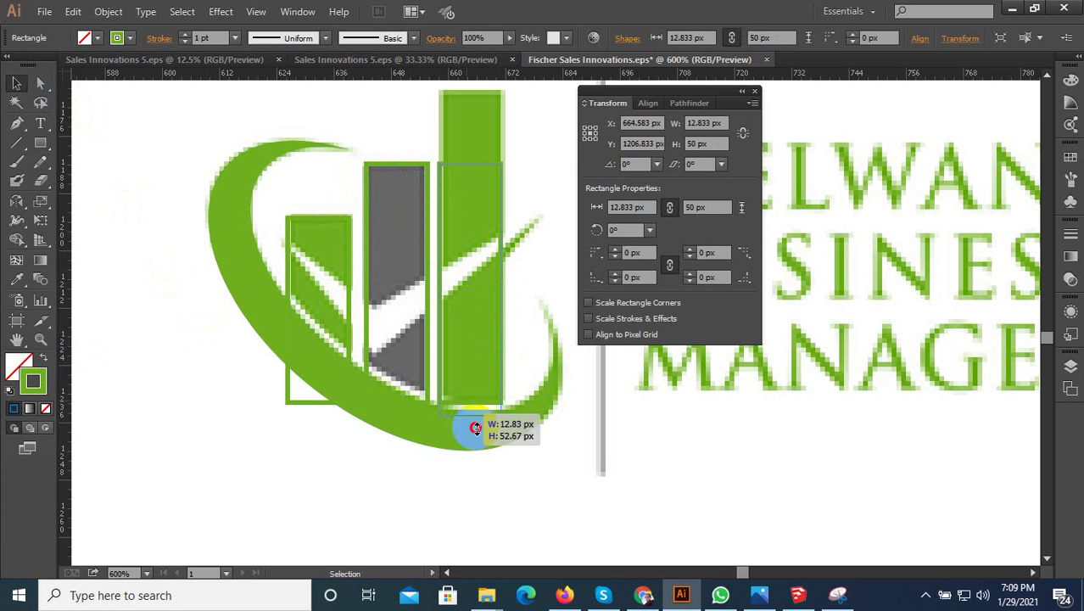
pyautogui.click(424, 393)
pyautogui.click(399, 399)
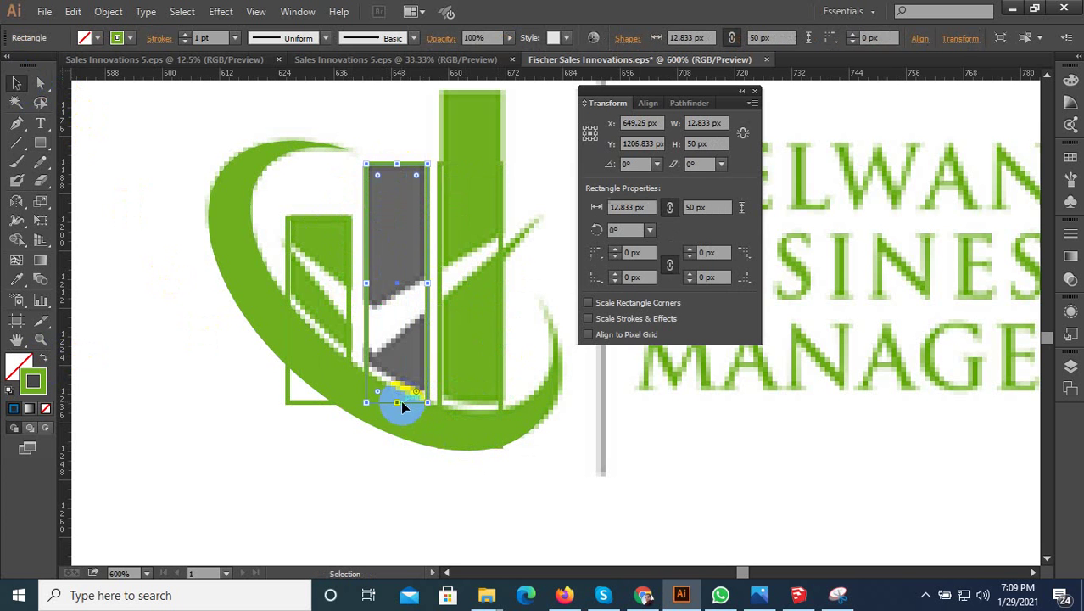
pyautogui.moveTo(398, 402); pyautogui.dragTo(396, 445)
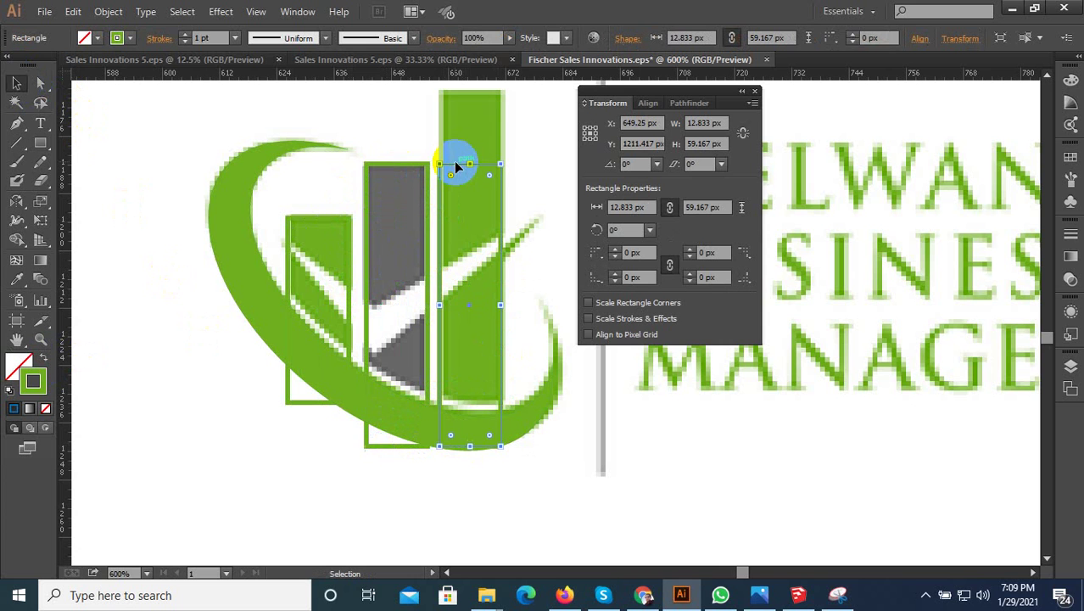
pyautogui.moveTo(469, 163)
pyautogui.mouseDown()
pyautogui.moveTo(472, 93)
pyautogui.moveTo(472, 121)
pyautogui.mouseUp()
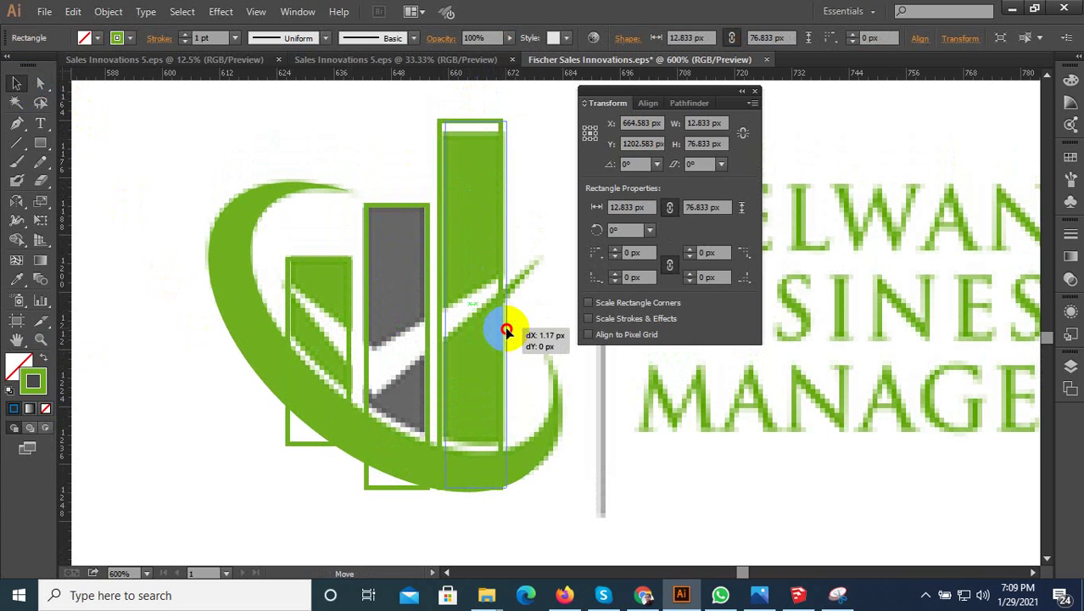
pyautogui.moveTo(502, 327); pyautogui.dragTo(509, 328)
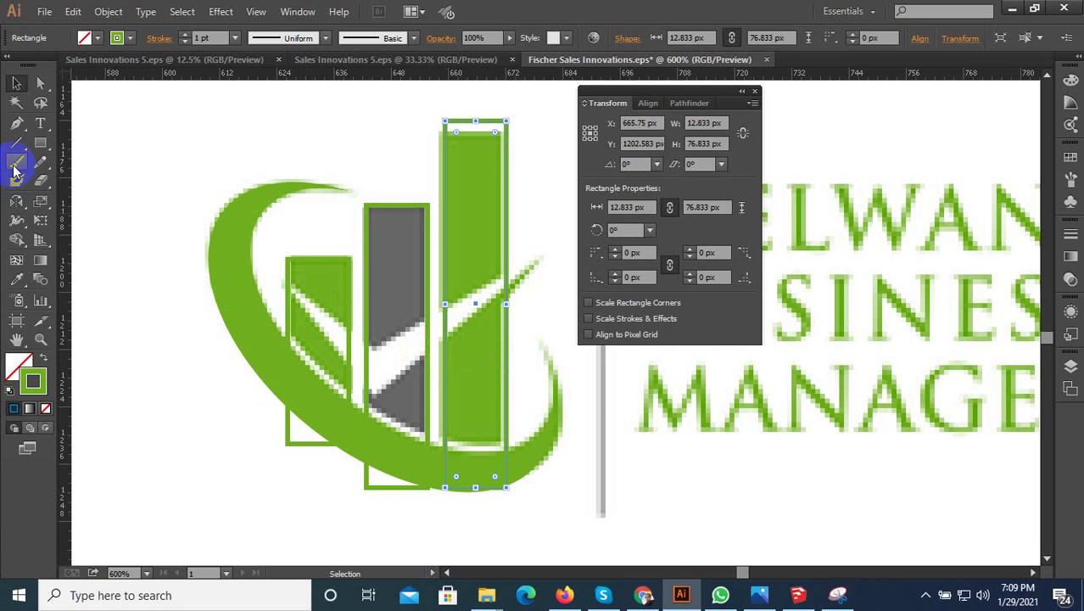
# Start a Pen path near the base of the bars
pyautogui.click(16, 123)
pyautogui.click(381, 339)
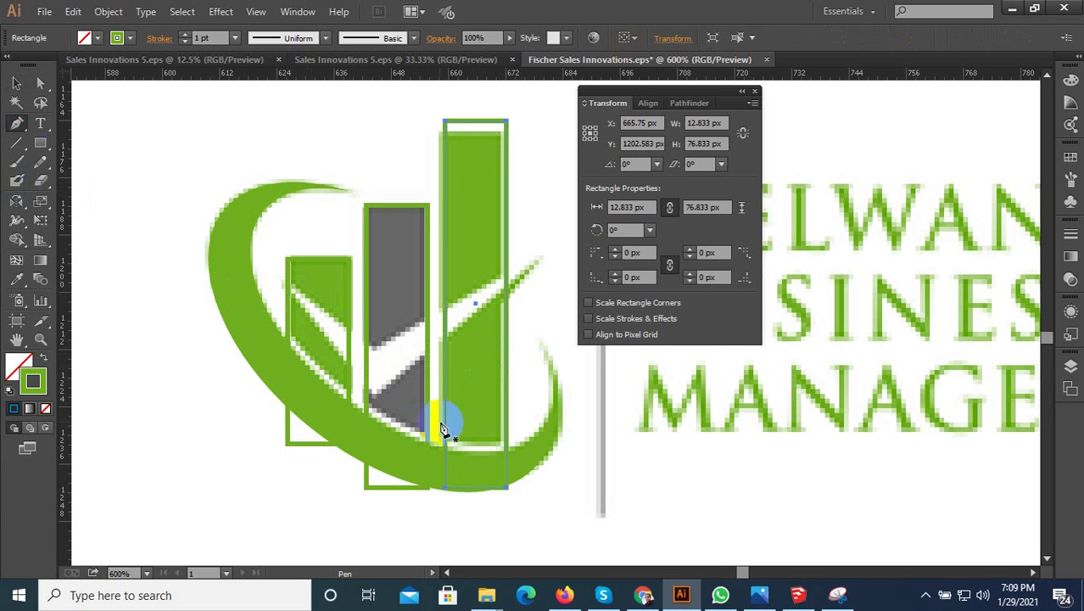
pyautogui.scroll(-2, 400, 431)
# Draw a small square above the logo with the Rectangle tool
pyautogui.click(46, 146)
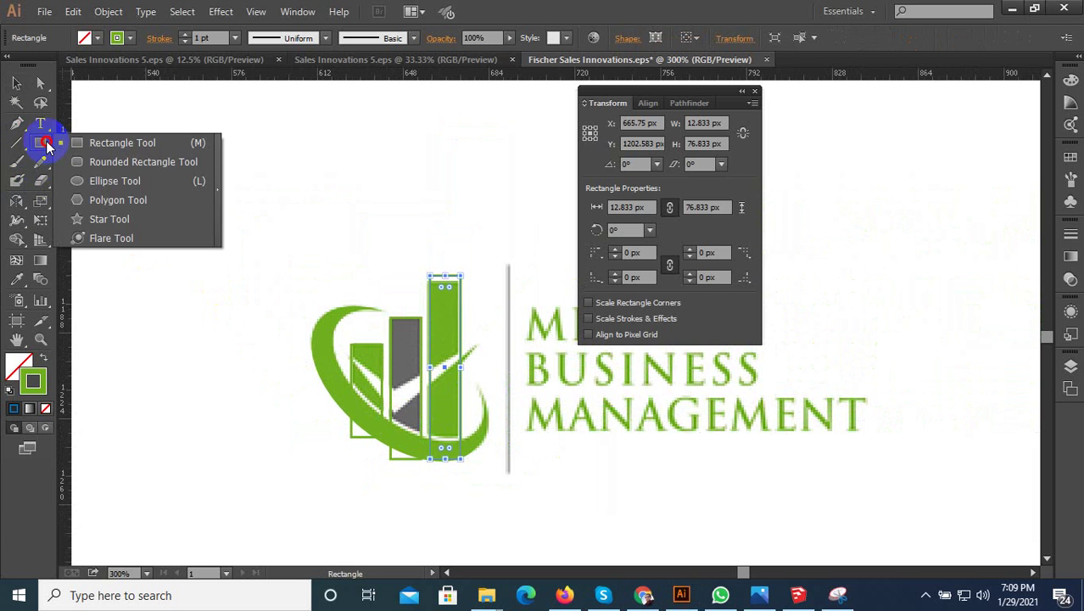
pyautogui.click(79, 140)
pyautogui.scroll(2, 238, 188)
pyautogui.moveTo(233, 184); pyautogui.dragTo(261, 234)
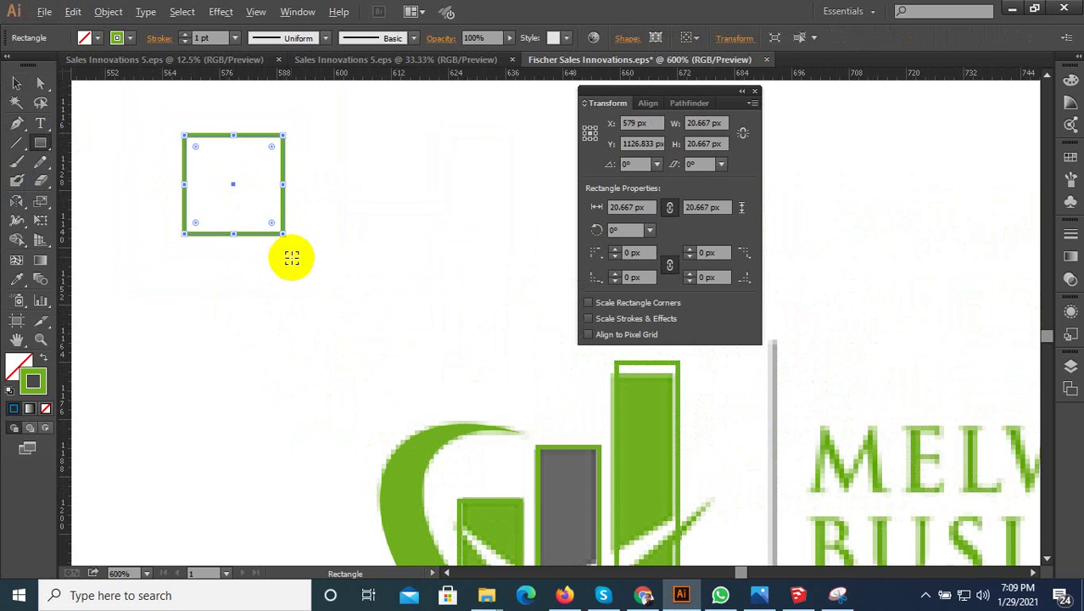
pyautogui.scroll(-1, 290, 254)
pyautogui.click(16, 82)
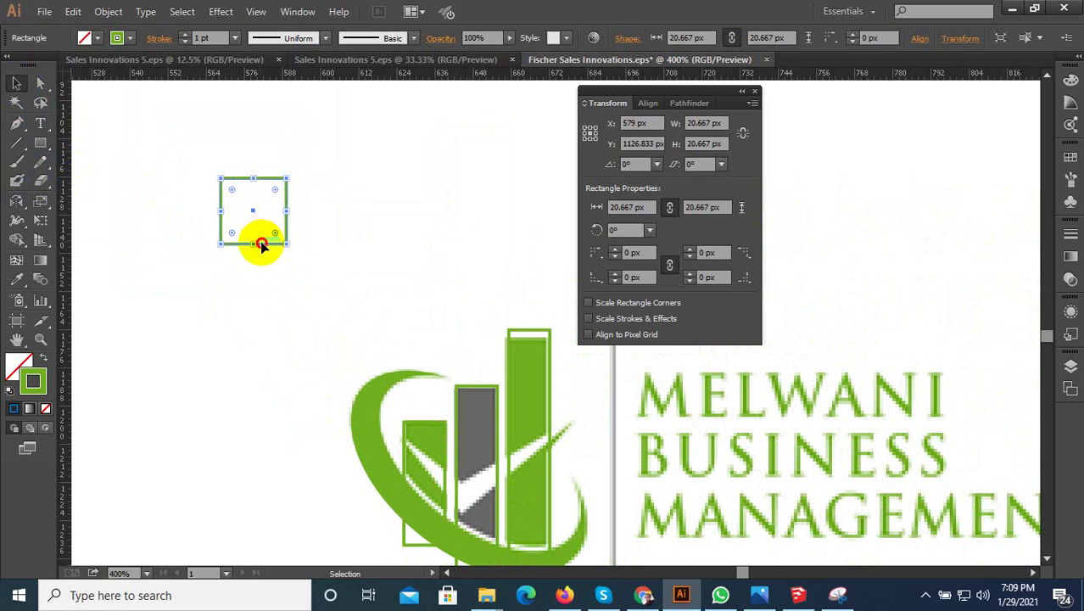
# Place the 51.23°-rotated square above the tallest bar and duplicate it slightly higher
pyautogui.moveTo(261, 244)
pyautogui.mouseDown()
pyautogui.moveTo(455, 315)
pyautogui.moveTo(509, 246)
pyautogui.mouseUp()
pyautogui.scroll(2, 455, 284)
pyautogui.scroll(-1, 455, 284)
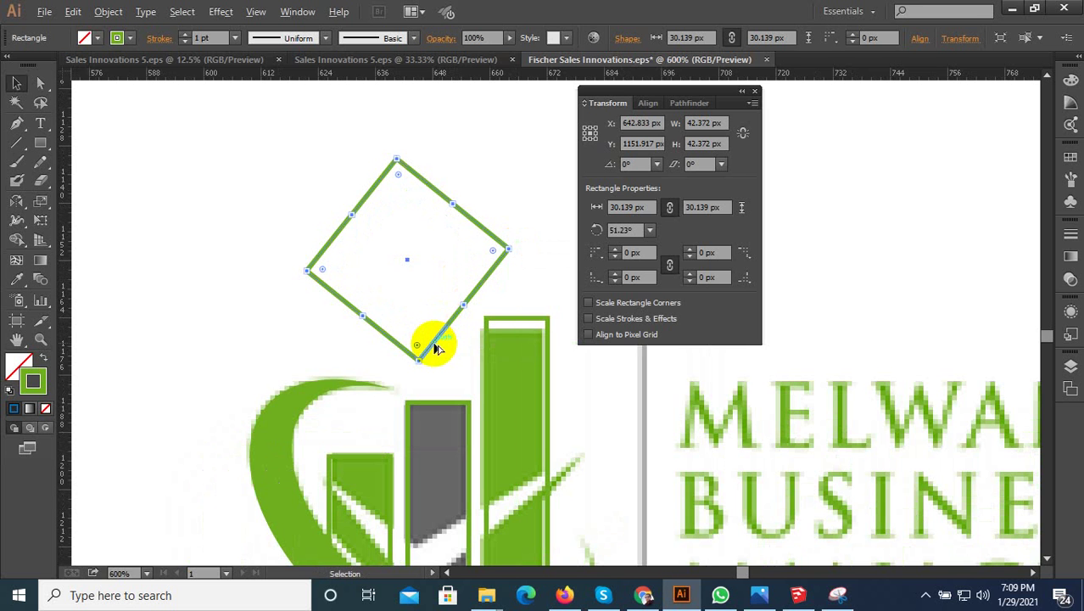
pyautogui.moveTo(435, 348); pyautogui.dragTo(425, 313)
pyautogui.scroll(-1, 422, 311)
pyautogui.scroll(2, 423, 314)
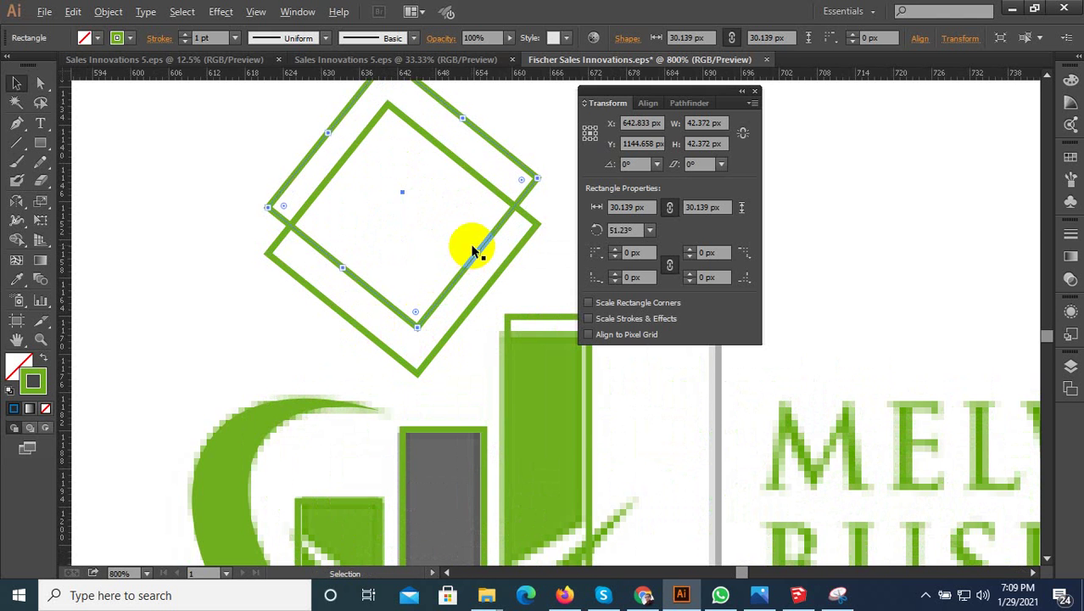
pyautogui.scroll(-2, 350, 329)
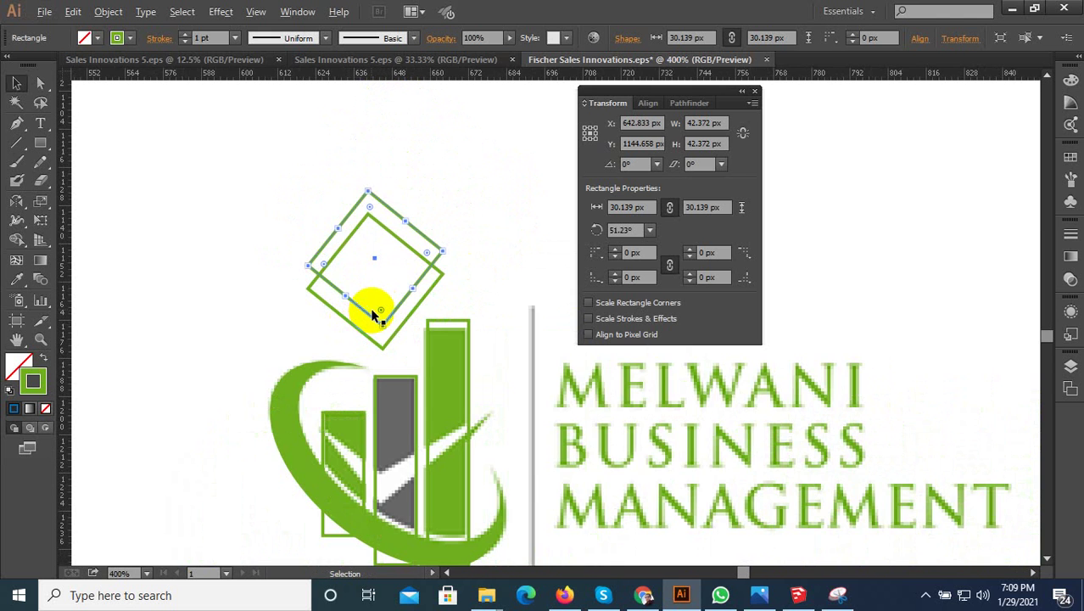
pyautogui.scroll(1, 368, 307)
# Lower the upper square's left and right corner points with Direct Selection
pyautogui.click(39, 83)
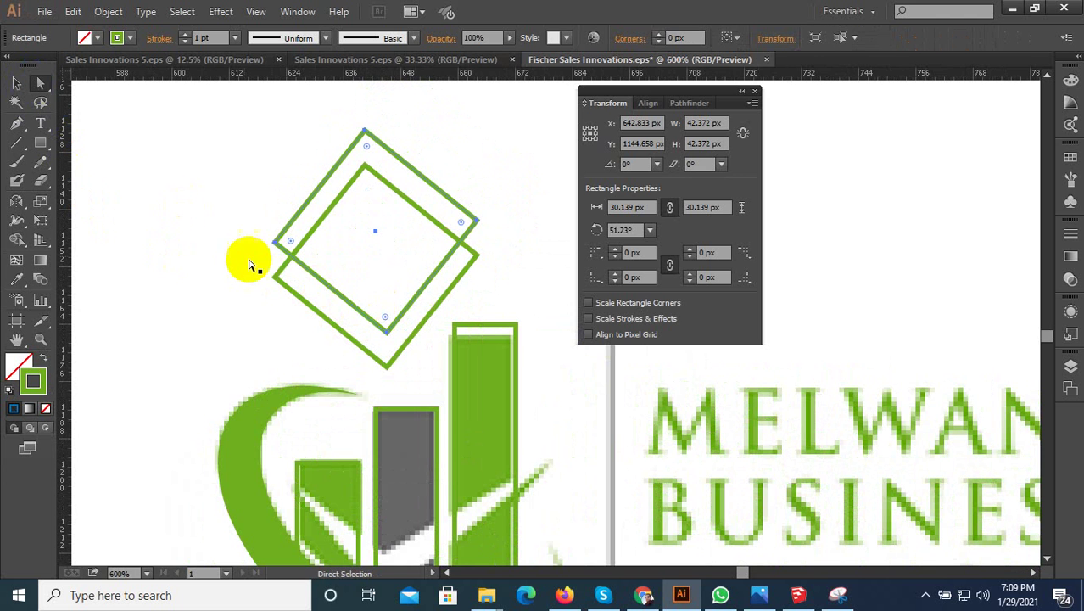
pyautogui.moveTo(274, 241); pyautogui.dragTo(276, 275)
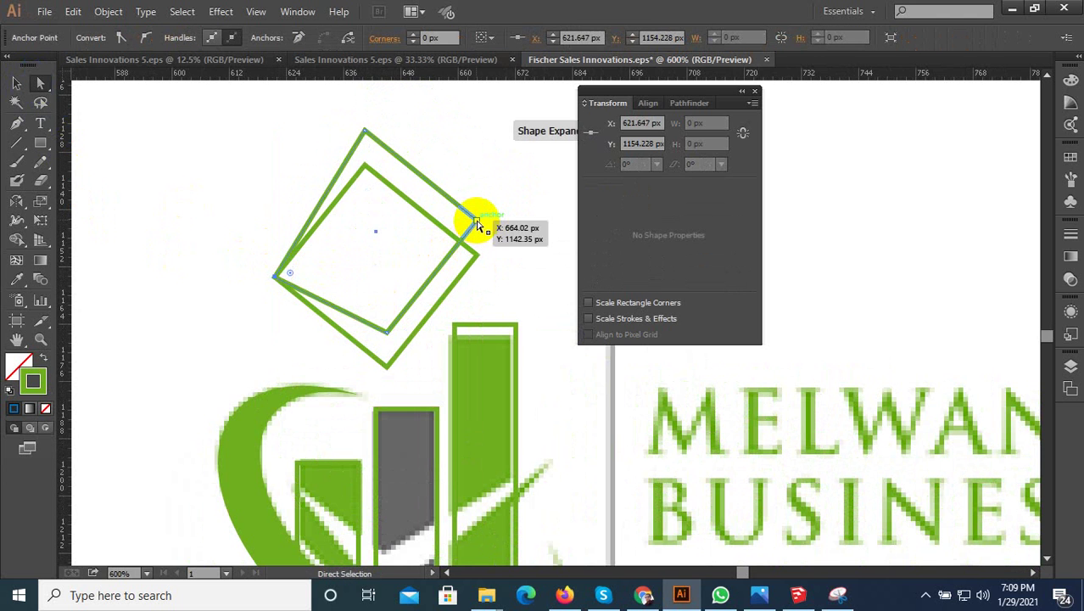
pyautogui.moveTo(476, 222); pyautogui.dragTo(477, 255)
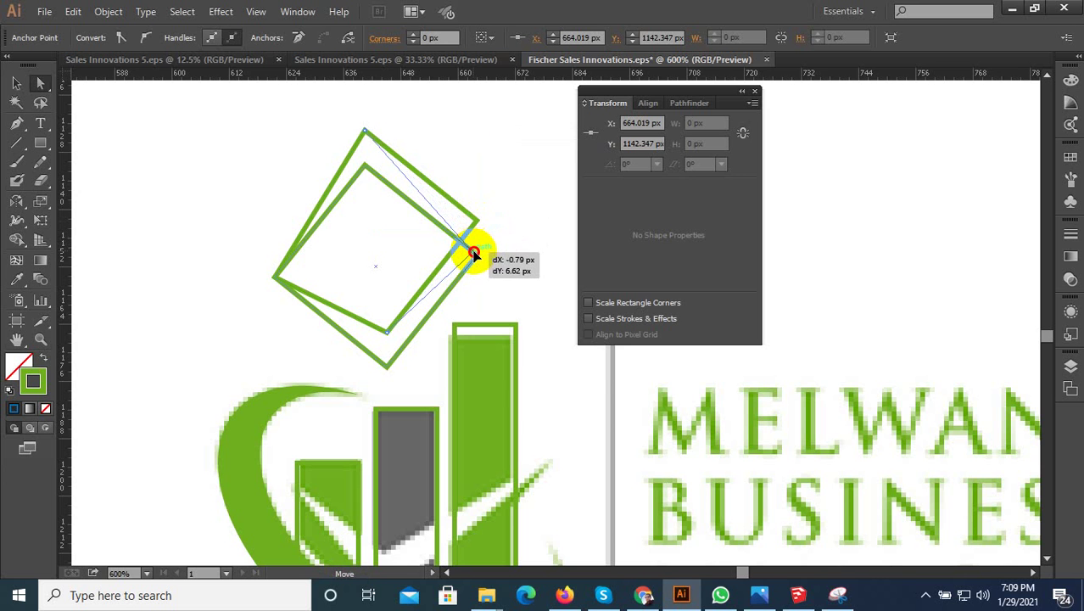
pyautogui.scroll(-1, 358, 368)
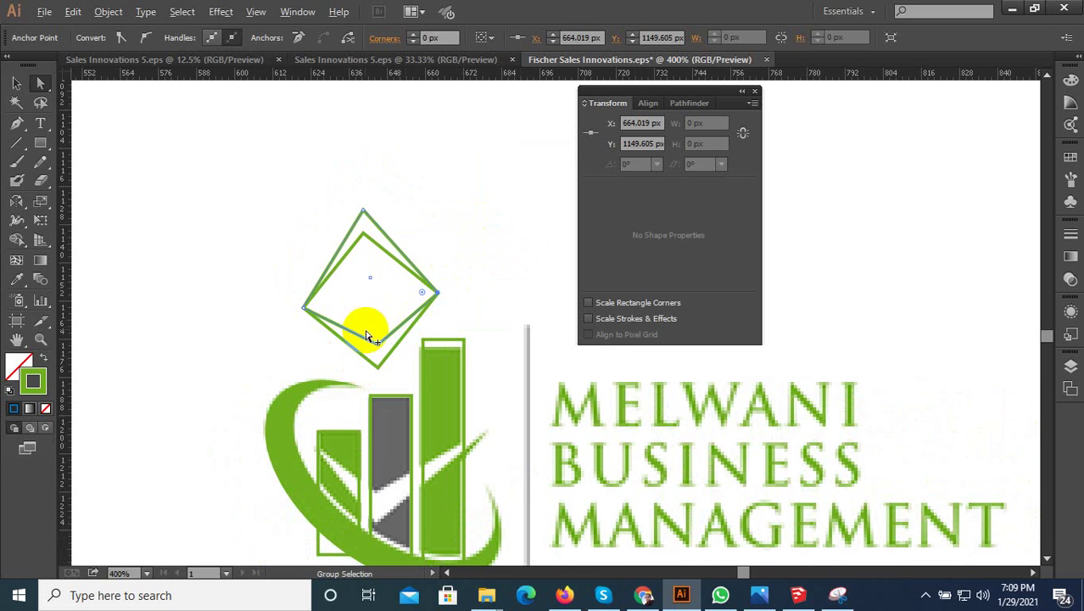
# Stretch the inner diamond's right corner up and outward
pyautogui.click(419, 321)
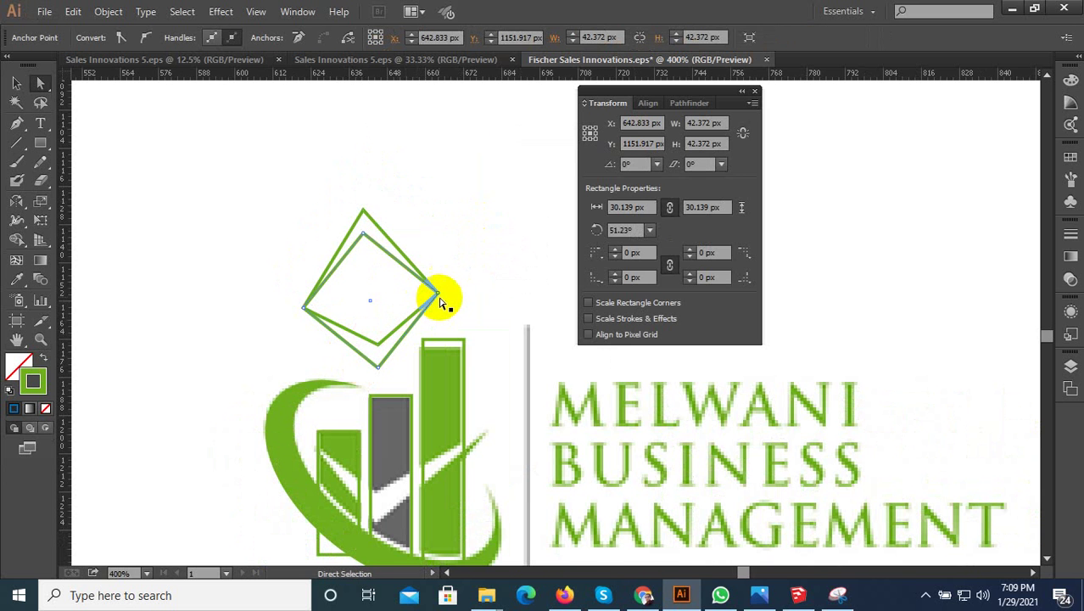
pyautogui.moveTo(440, 294); pyautogui.dragTo(469, 251)
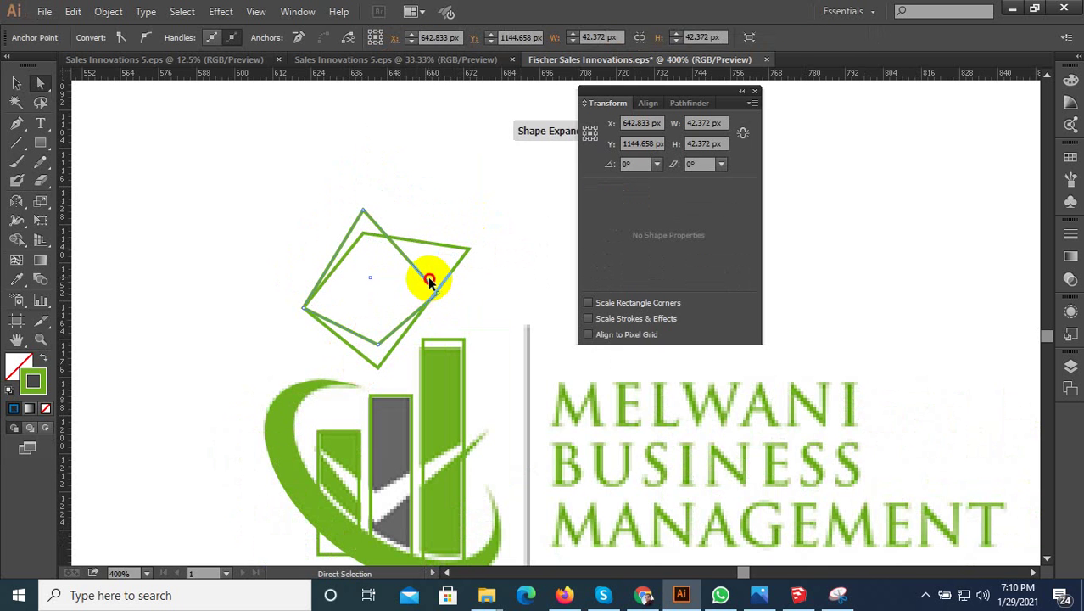
pyautogui.click(430, 282)
pyautogui.moveTo(432, 291); pyautogui.dragTo(460, 251)
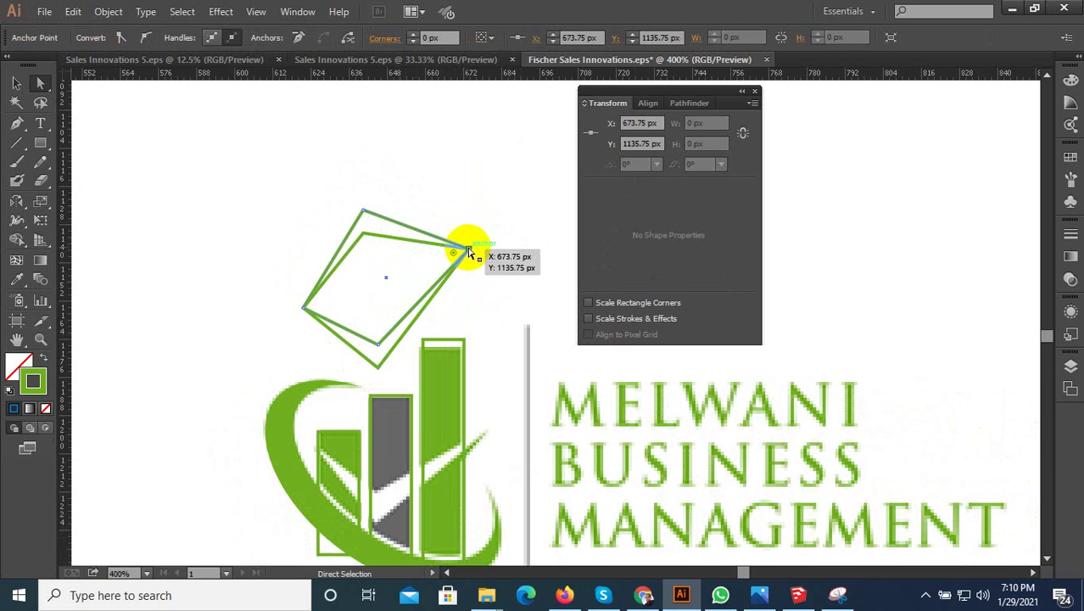
pyautogui.scroll(1, 361, 326)
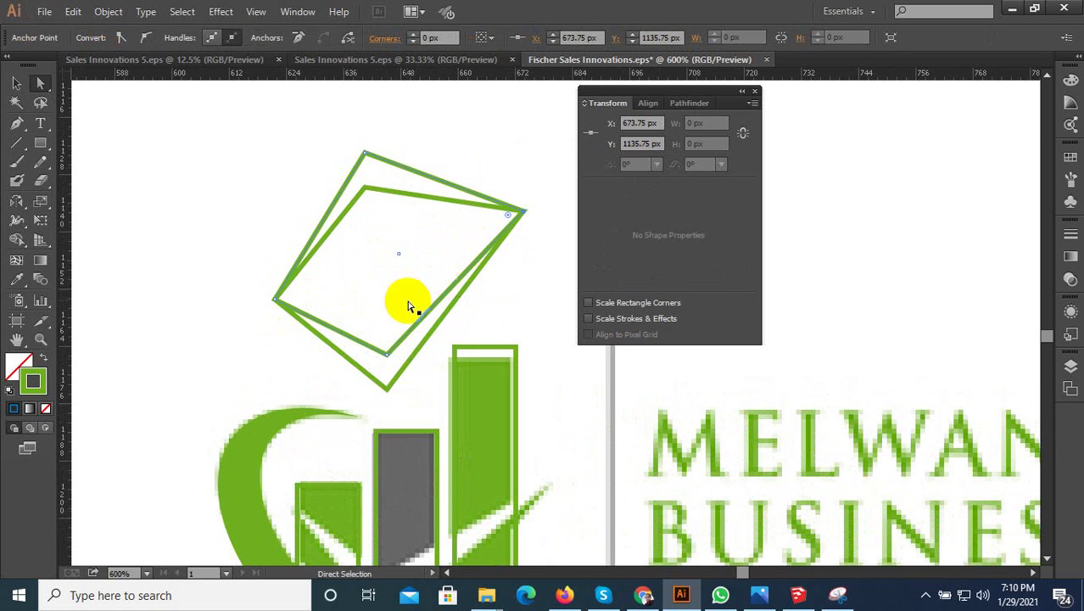
# Pull the outer diamond's right corner out so both outlines meet in one tip
pyautogui.click(459, 300)
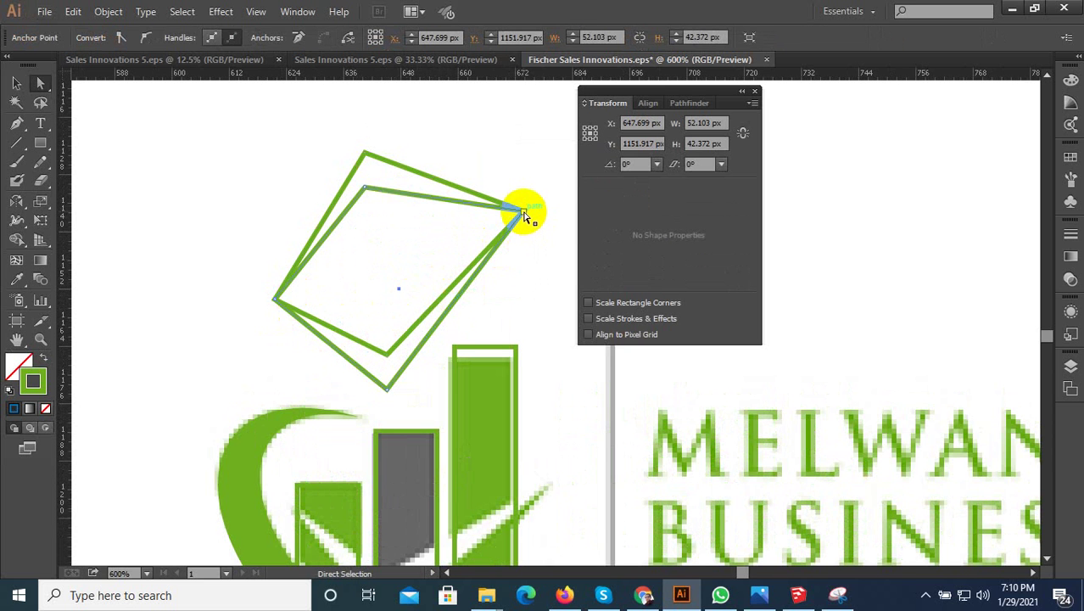
pyautogui.moveTo(524, 216); pyautogui.dragTo(541, 163)
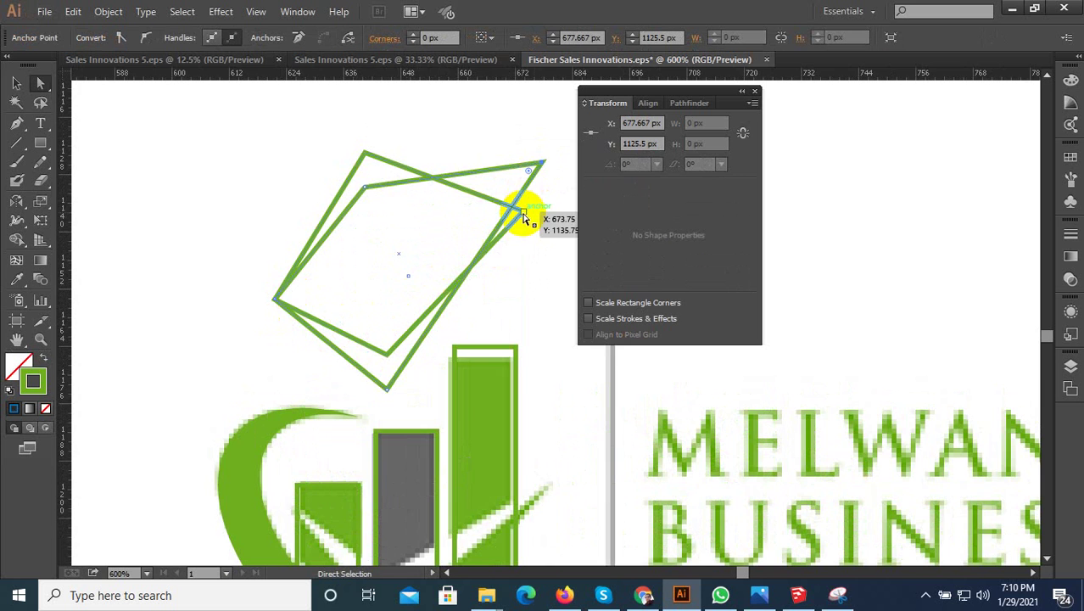
pyautogui.scroll(-3, 266, 363)
pyautogui.scroll(-1, 426, 232)
pyautogui.scroll(4, 386, 280)
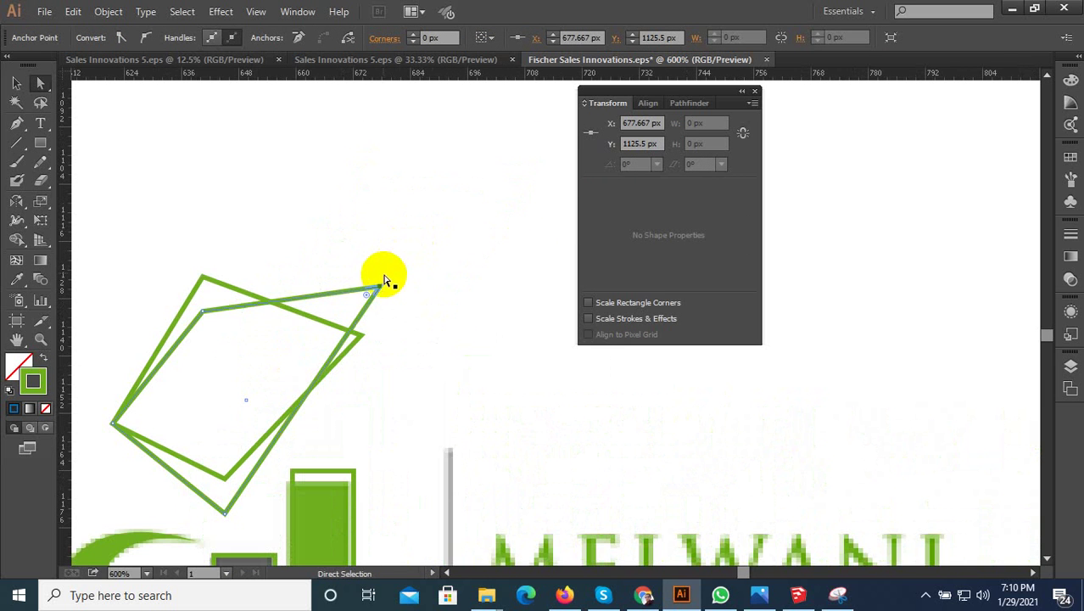
pyautogui.moveTo(375, 290); pyautogui.dragTo(429, 309)
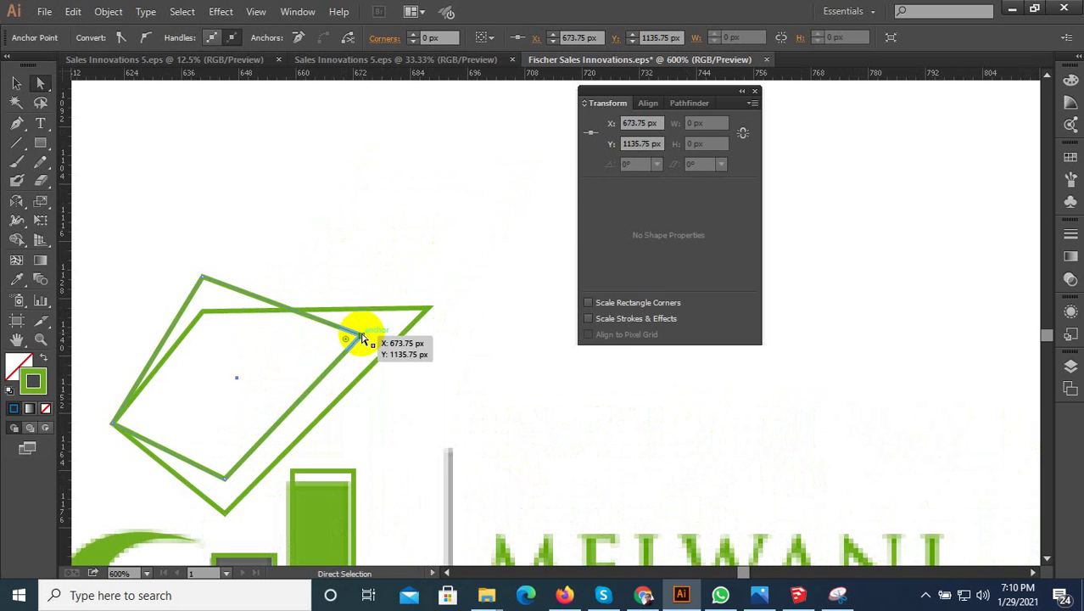
pyautogui.moveTo(361, 338); pyautogui.dragTo(427, 309)
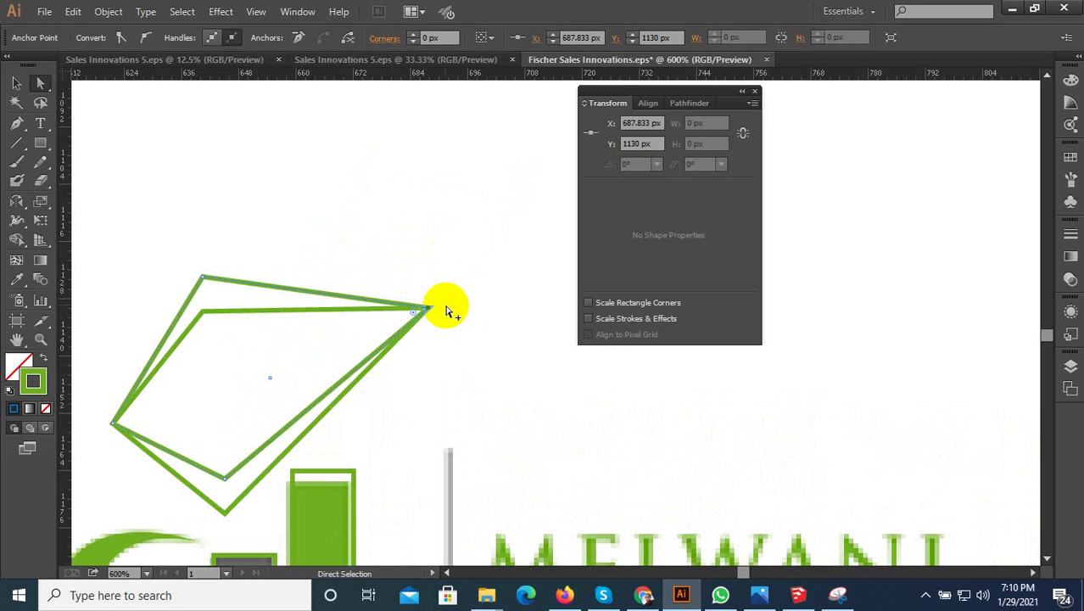
# Fine-tune the inner bottom anchor's position, then select the whole pointed shape
pyautogui.scroll(-2, 447, 312)
pyautogui.scroll(-1, 348, 365)
pyautogui.scroll(1, 327, 391)
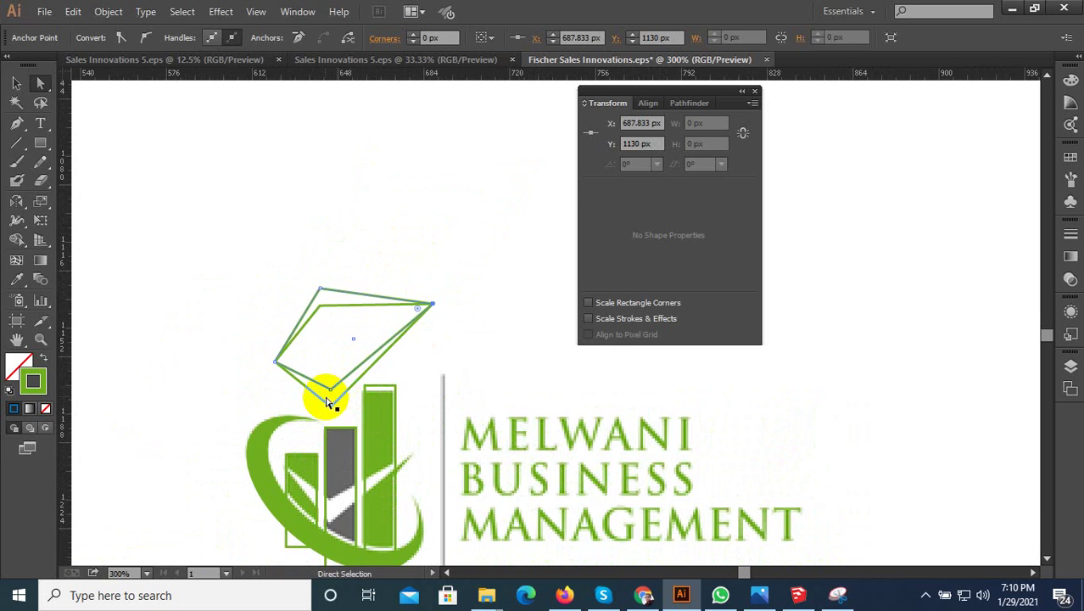
pyautogui.scroll(3, 329, 404)
pyautogui.moveTo(333, 384); pyautogui.dragTo(324, 363)
pyautogui.scroll(-2, 330, 402)
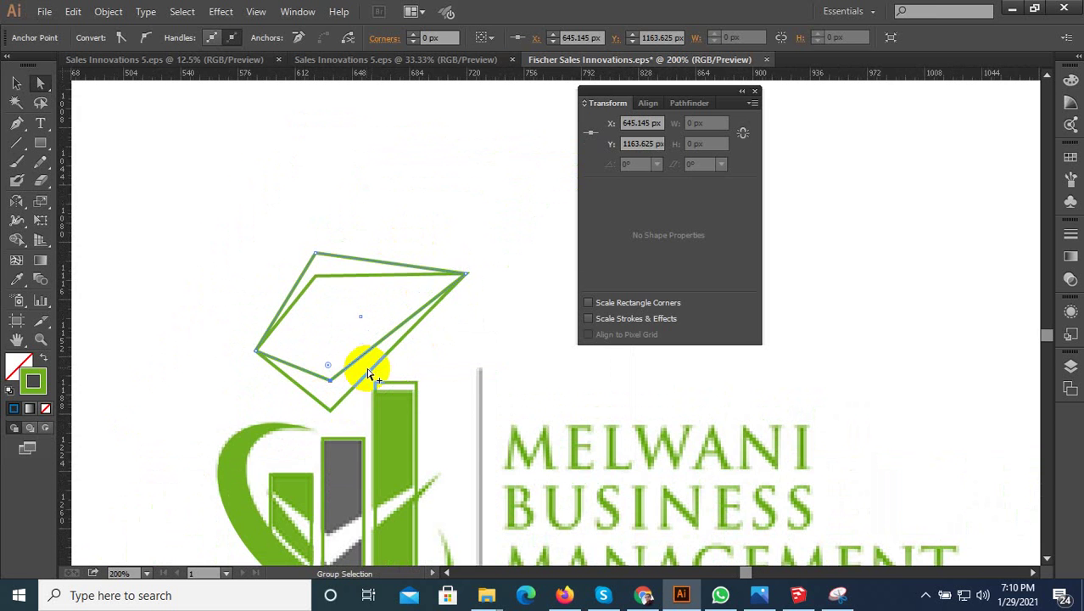
pyautogui.scroll(-2, 361, 365)
pyautogui.scroll(3, 347, 369)
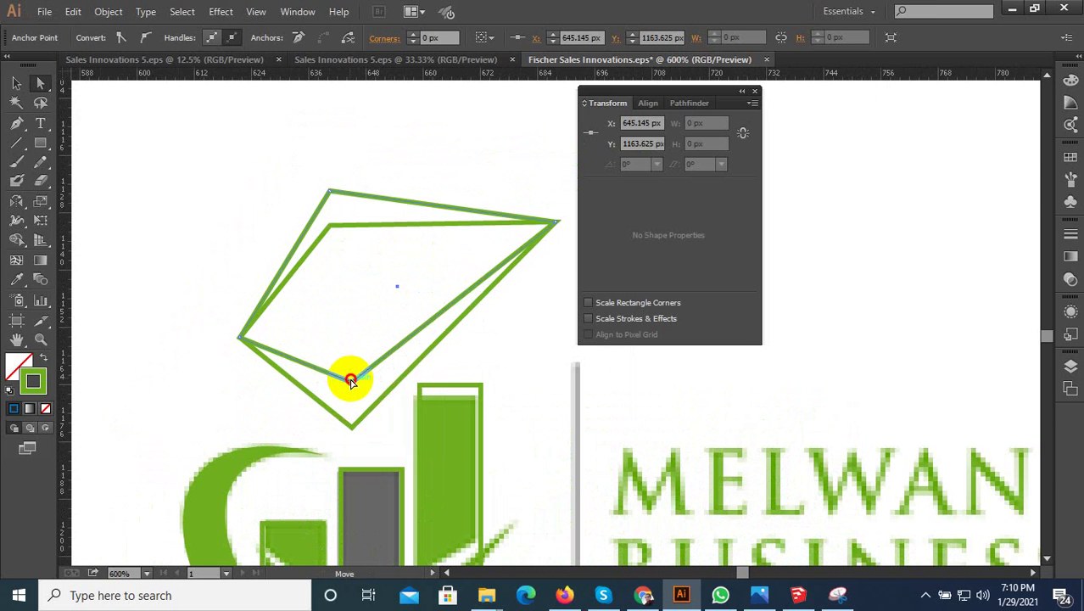
pyautogui.moveTo(350, 381); pyautogui.dragTo(349, 375)
pyautogui.hotkey('ctrl', '-')
pyautogui.hotkey('ctrl', '+')
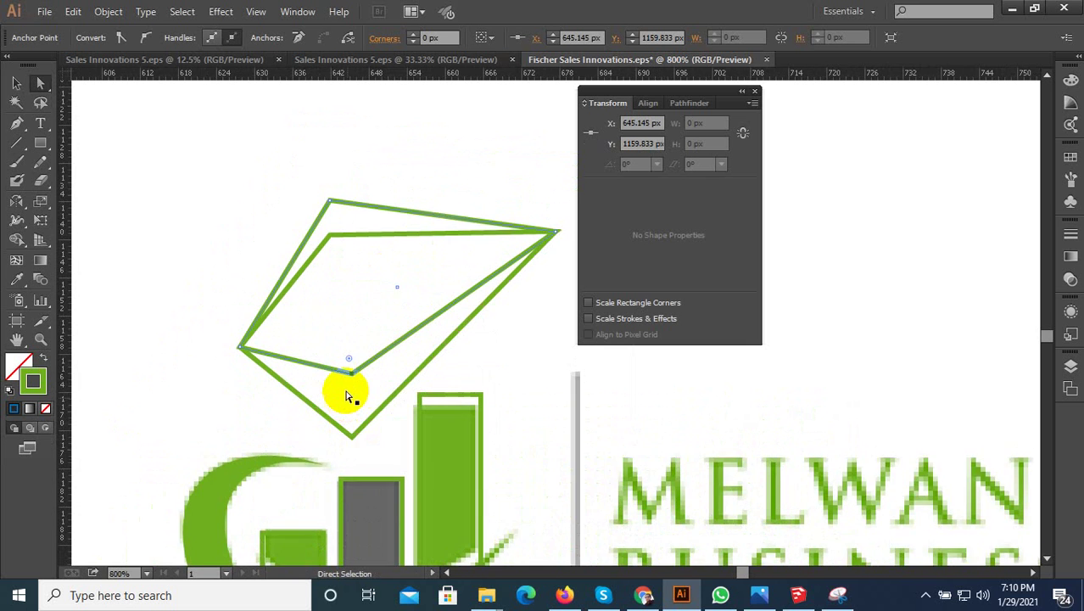
pyautogui.moveTo(346, 367); pyautogui.dragTo(350, 379)
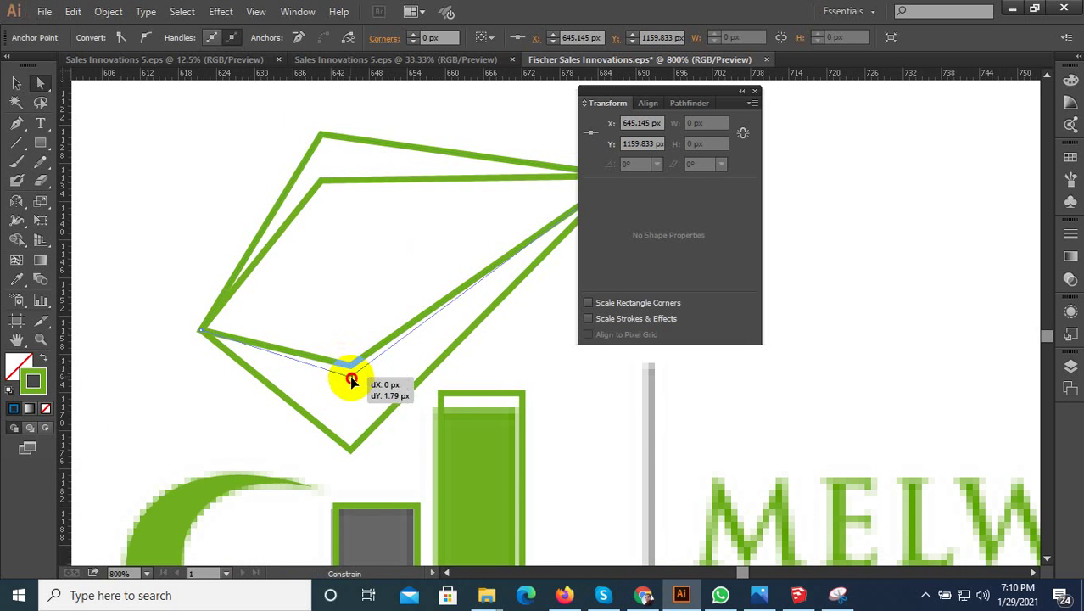
pyautogui.keyDown('alt'); pyautogui.scroll(-3, 329, 400); pyautogui.keyUp('alt')
pyautogui.click(16, 83)
pyautogui.click(358, 315)
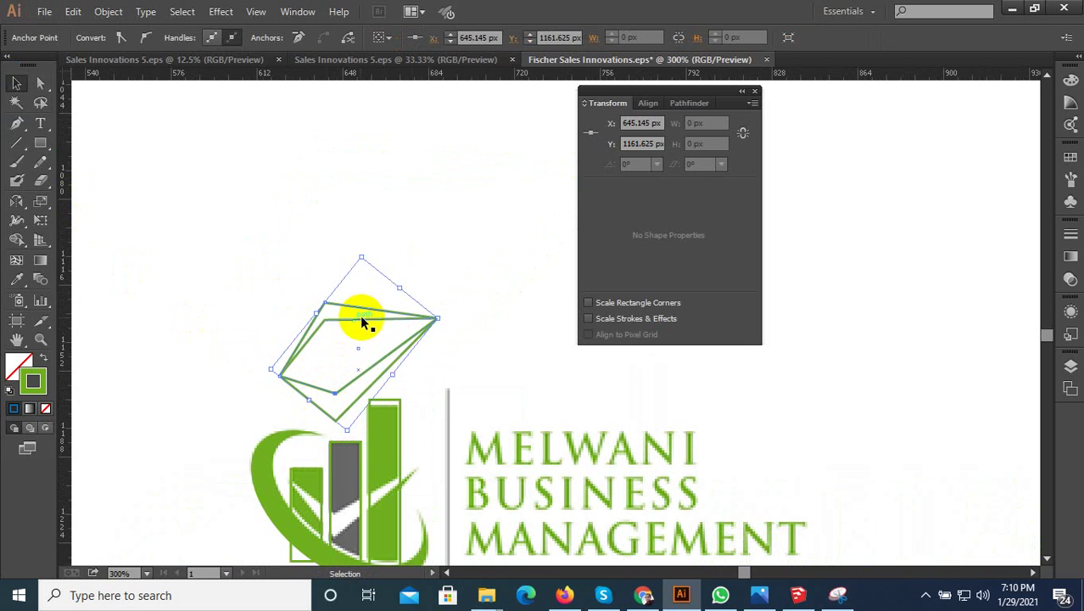
# Undo an accidental move, select both pointed outlines and apply Pathfinder Divide
pyautogui.scroll(-2, 375, 331)
pyautogui.moveTo(375, 331); pyautogui.dragTo(334, 332)
pyautogui.hotkey('ctrl', 'z')
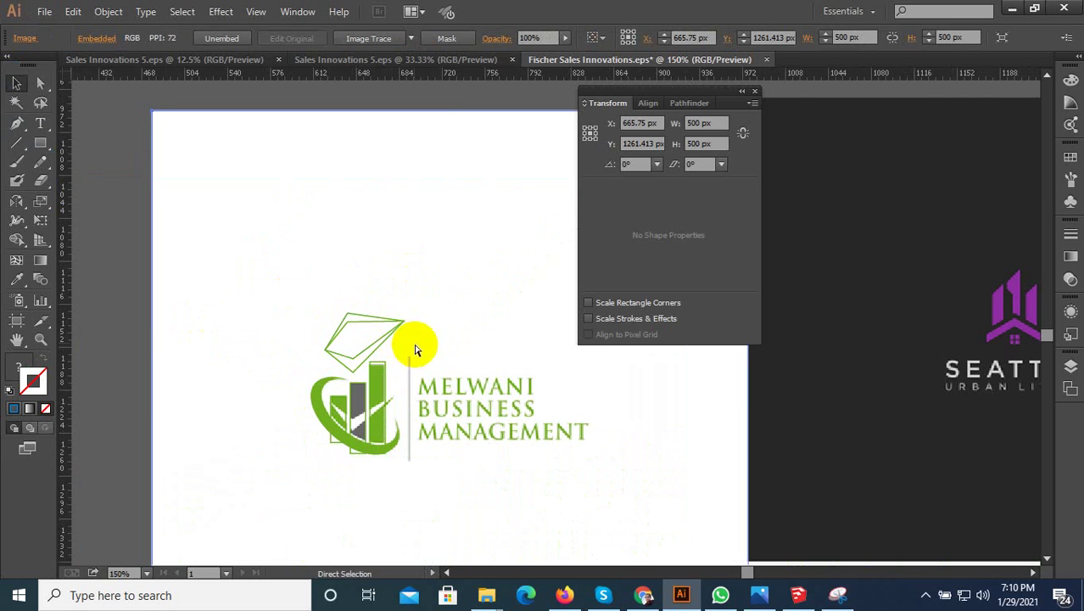
pyautogui.moveTo(128, 260)
pyautogui.mouseDown()
pyautogui.moveTo(383, 348)
pyautogui.moveTo(436, 312)
pyautogui.mouseUp()
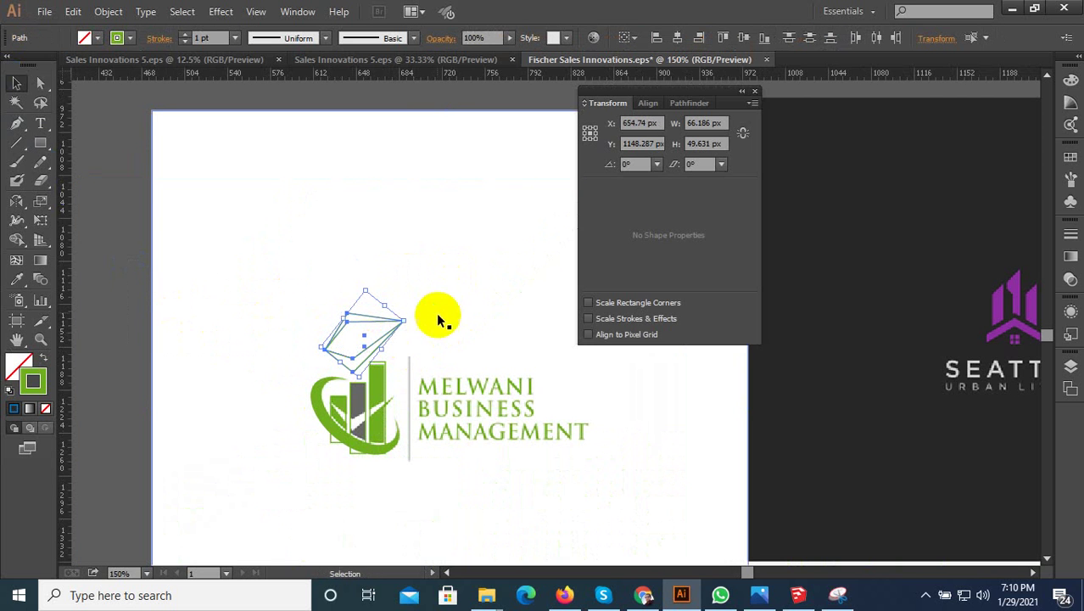
pyautogui.click(625, 125)
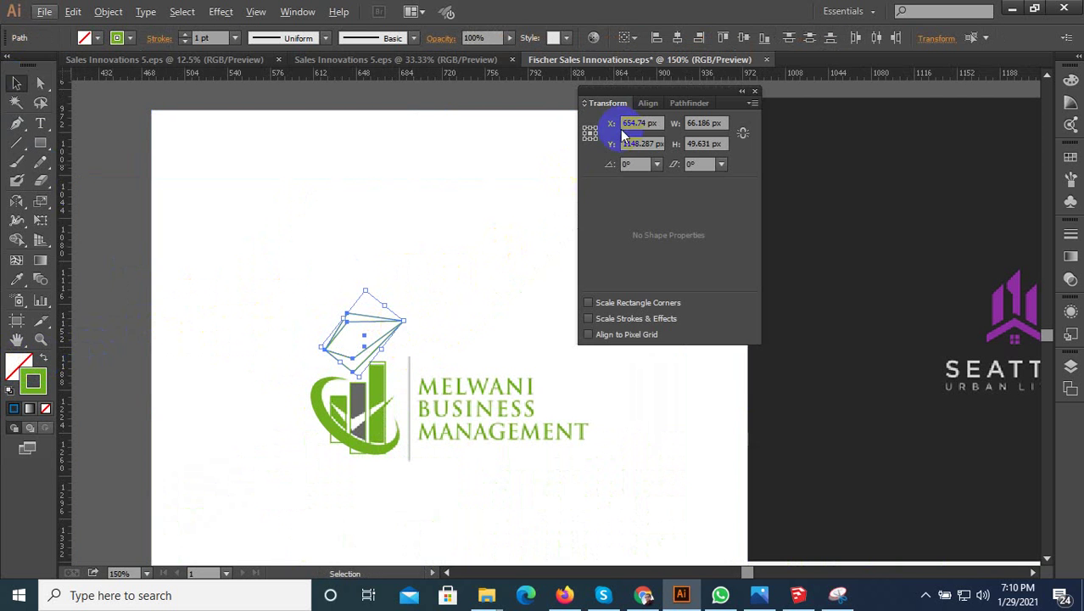
pyautogui.click(689, 103)
pyautogui.click(596, 181)
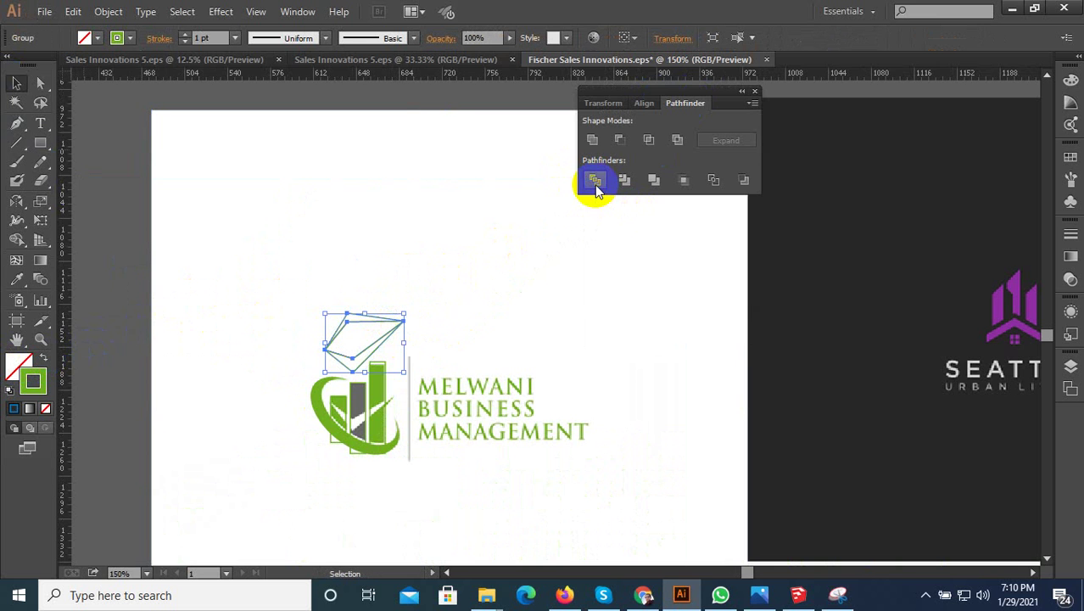
# Ungroup the divided pieces and exit the accidental isolation of the logo image
pyautogui.hotkey('ctrl', '+')
pyautogui.hotkey('ctrl', '+')
pyautogui.hotkey('ctrl', '+')
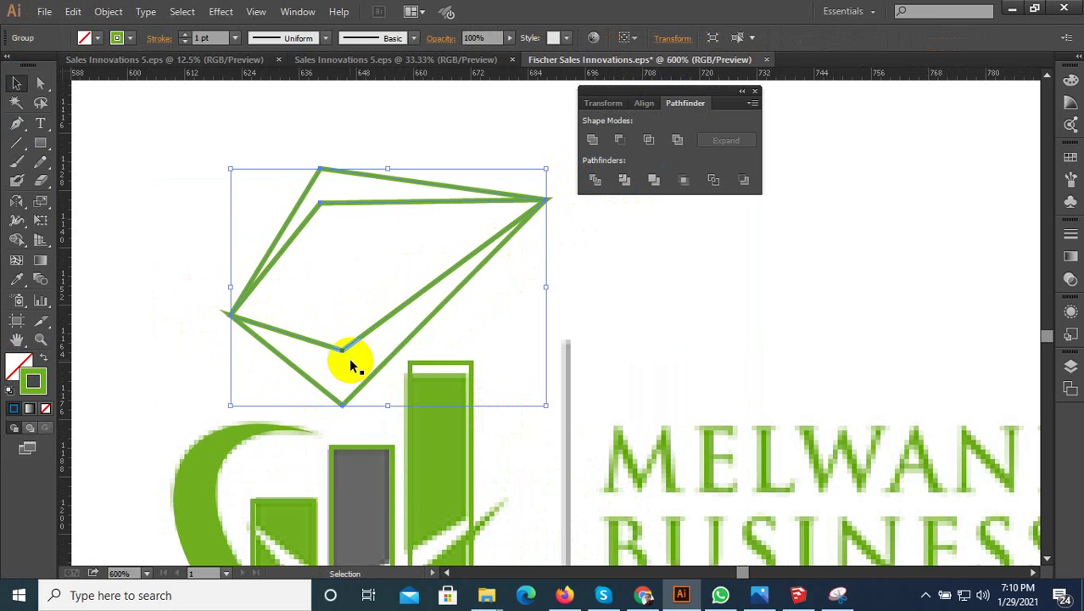
pyautogui.rightClick(351, 340)
pyautogui.click(408, 432)
pyautogui.click(279, 260)
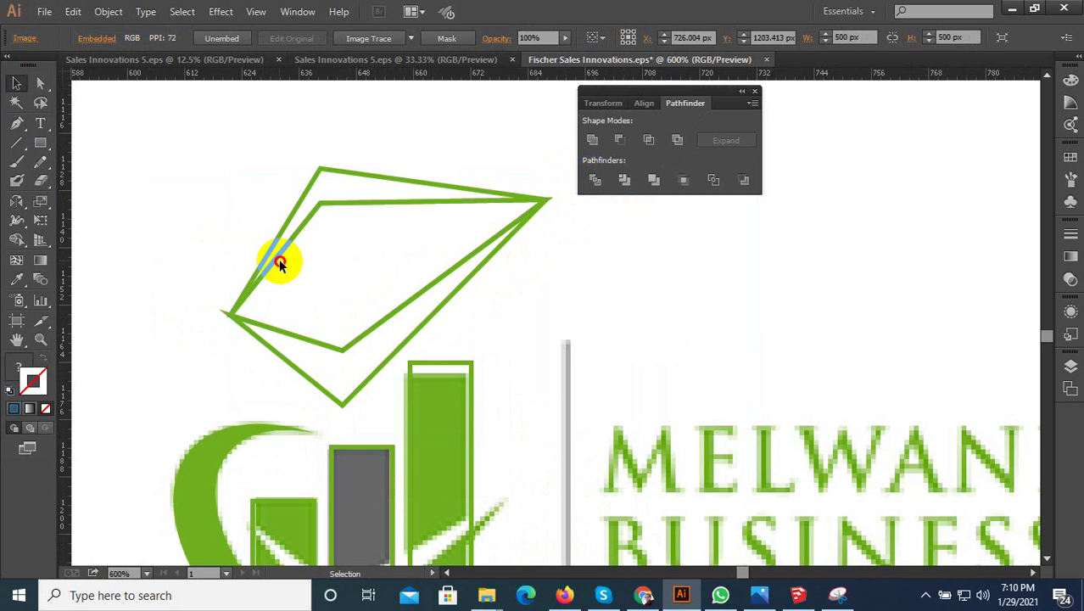
pyautogui.doubleClick(279, 260)
pyautogui.press('Escape')
# Delete the upper triangle pieces, leaving only the checkmark outline selected
pyautogui.click(314, 214)
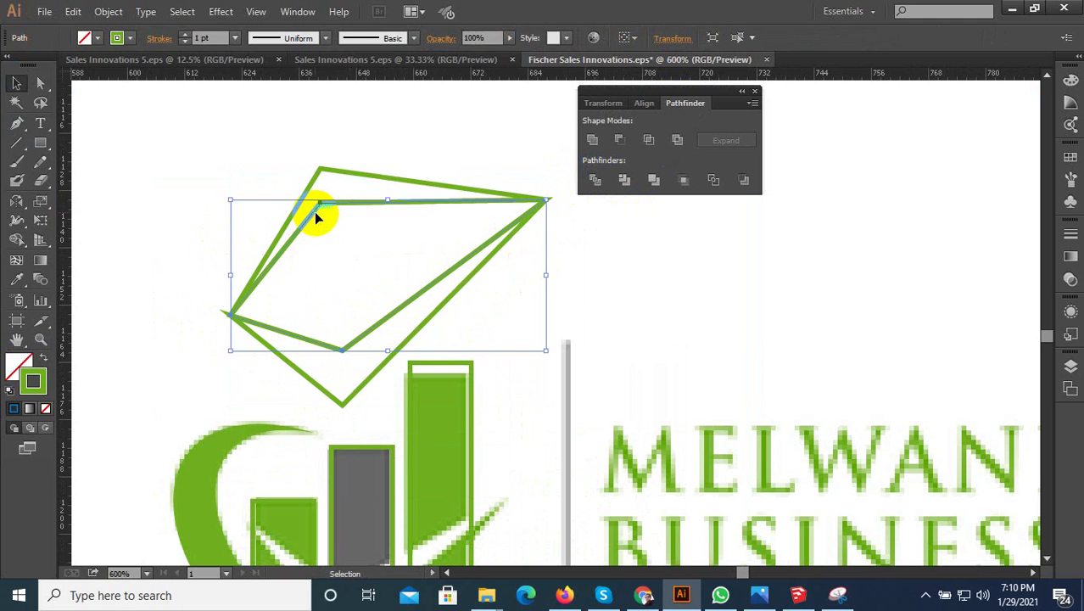
pyautogui.click(330, 177)
pyautogui.click(325, 170)
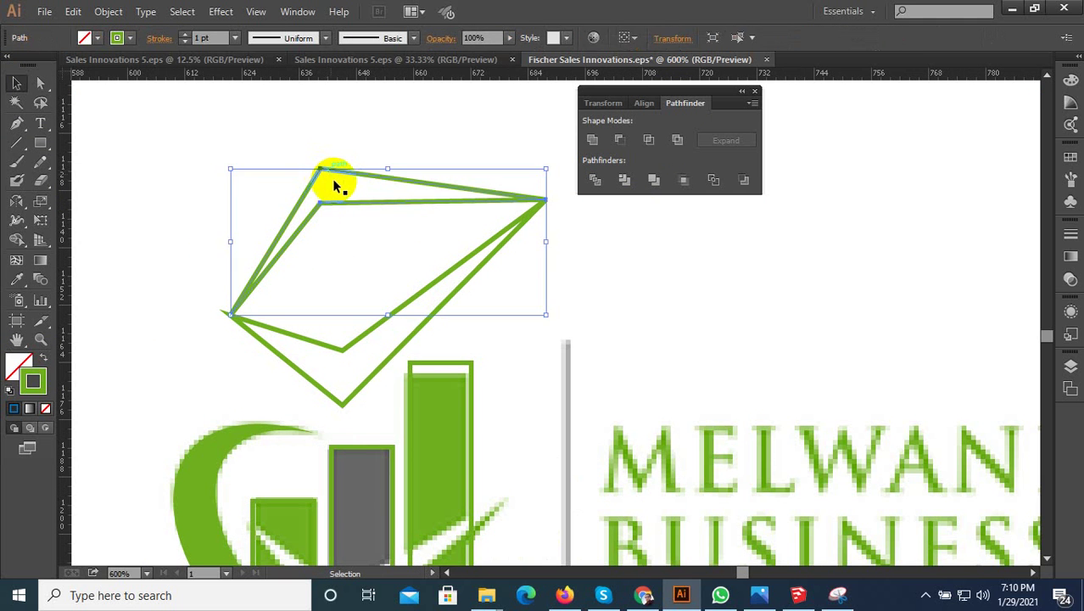
pyautogui.press('Delete')
pyautogui.click(353, 348)
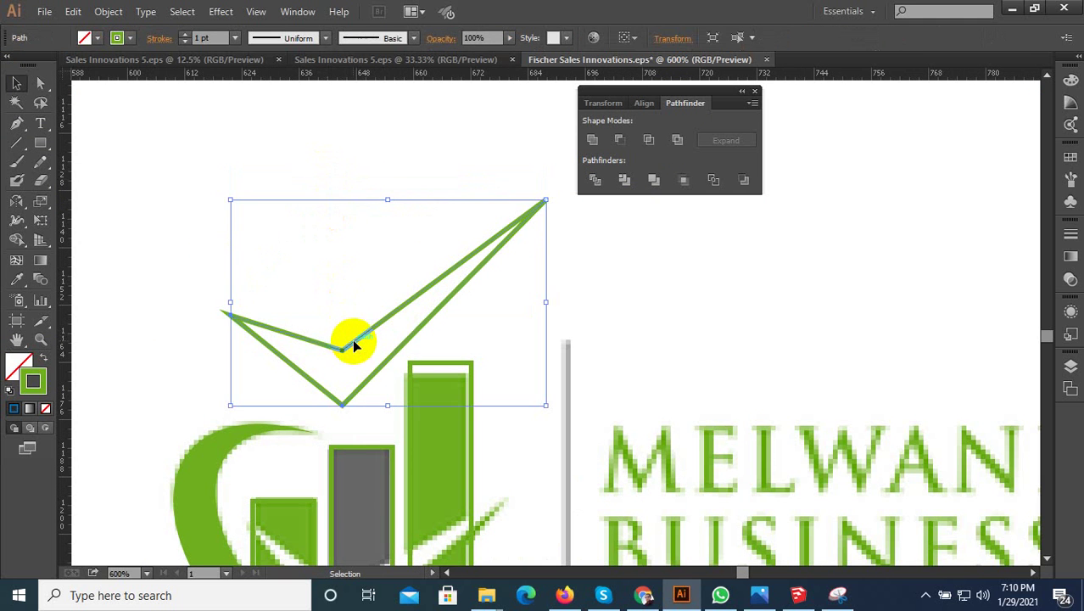
pyautogui.click(16, 279)
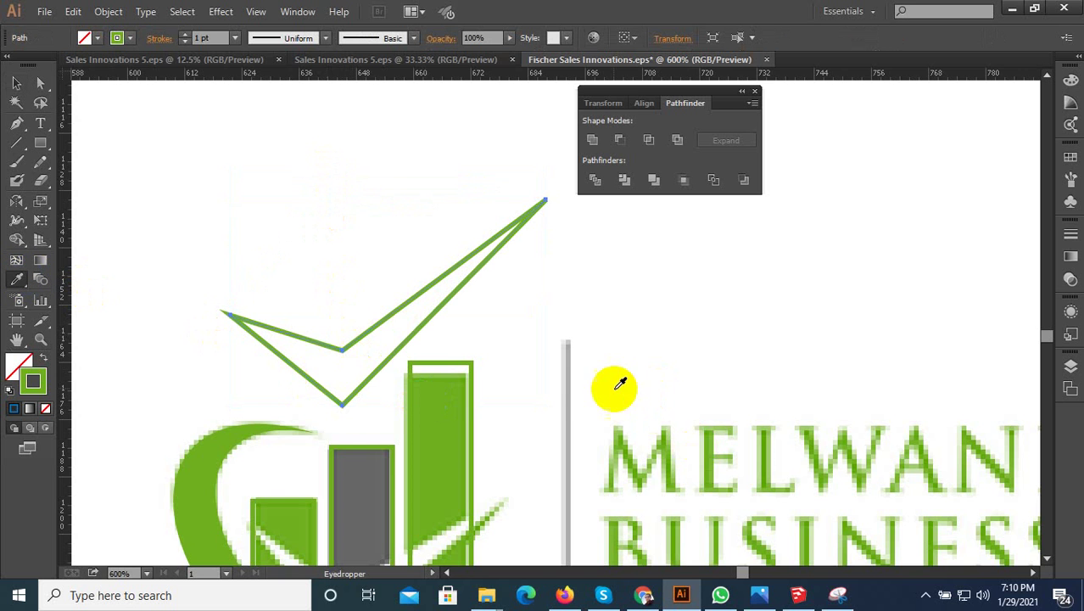
# Sample a grey fill onto the checkmark, removing its green outline
pyautogui.click(571, 374)
pyautogui.scroll(-2, 545, 356)
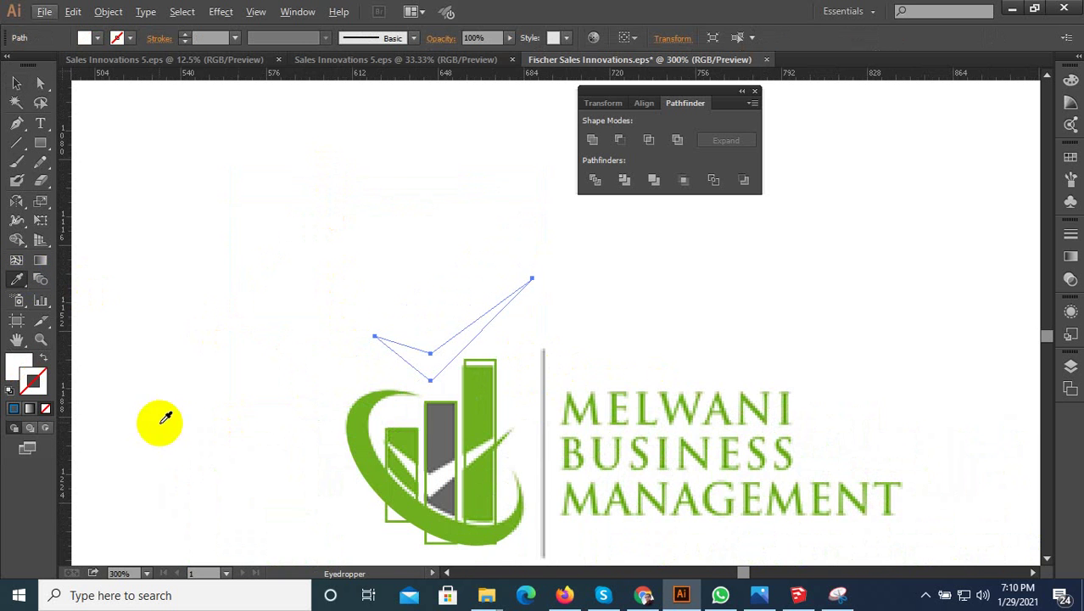
pyautogui.scroll(1, 553, 375)
pyautogui.click(536, 373)
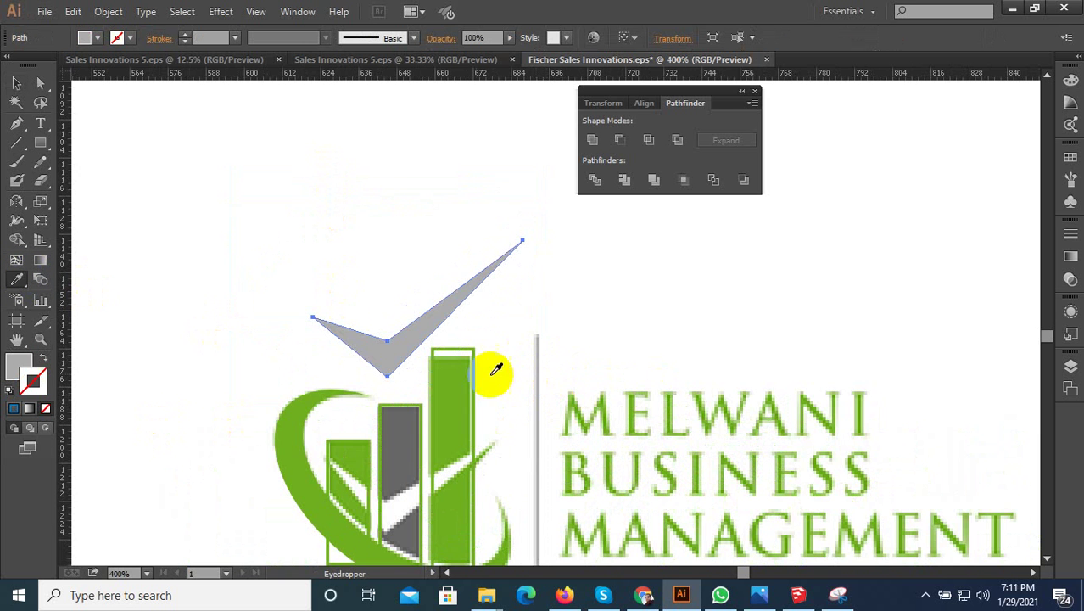
# Select the left green bar and the grey middle bar together
pyautogui.click(16, 82)
pyautogui.scroll(-1, 375, 416)
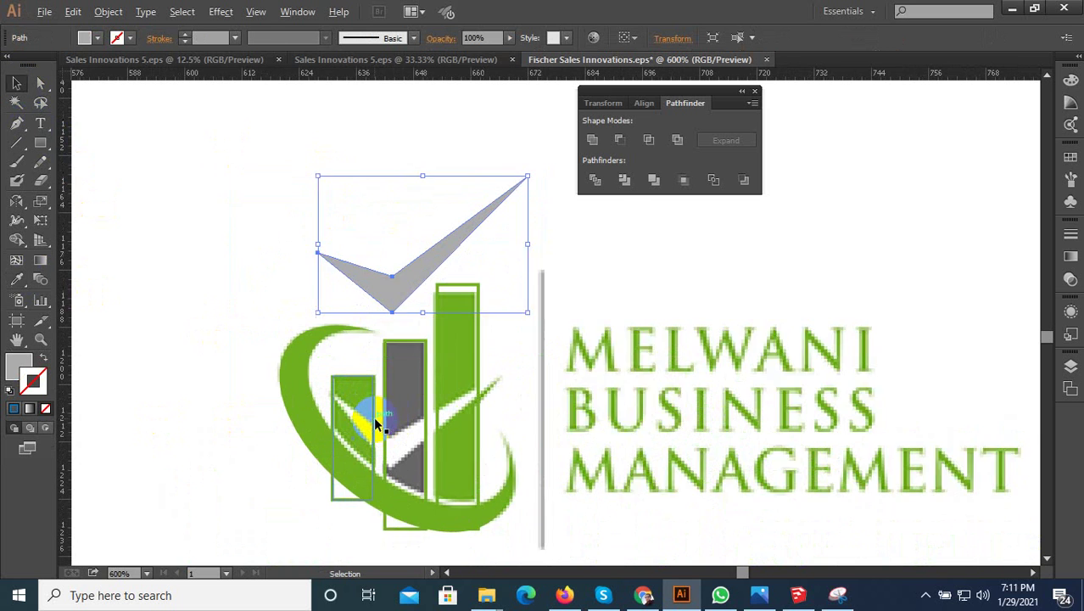
pyautogui.scroll(1, 375, 416)
pyautogui.click(384, 424)
pyautogui.keyDown('shift'); pyautogui.click(428, 429); pyautogui.keyUp('shift')
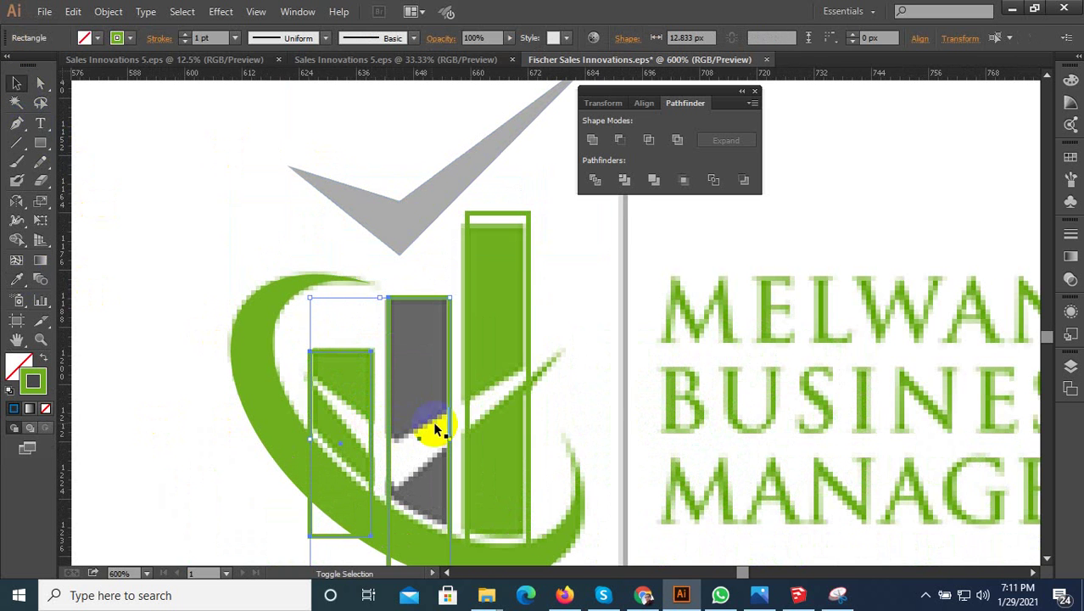
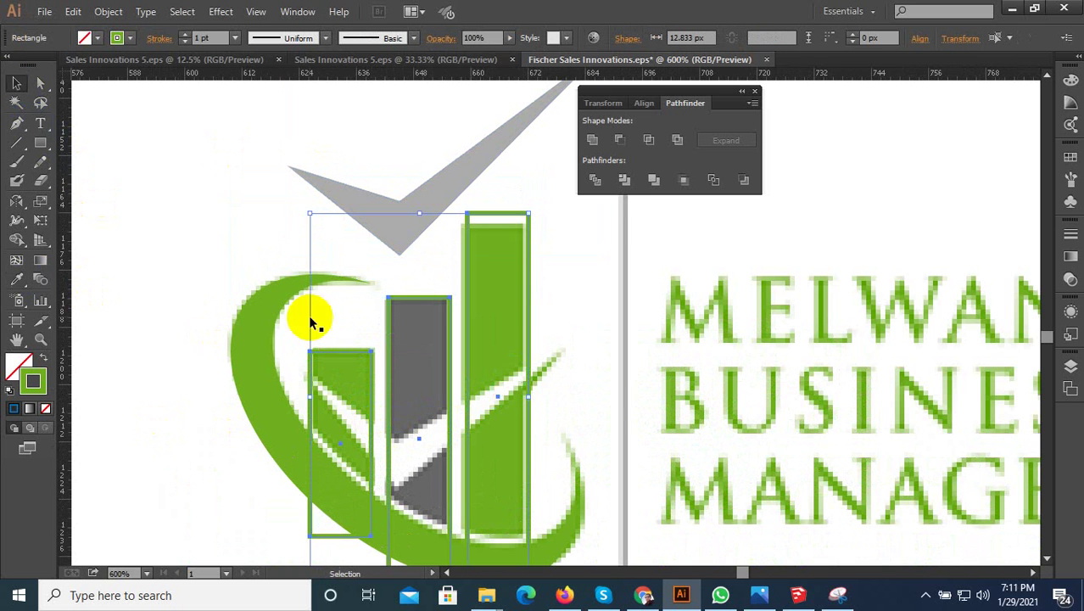
# Turn the selected bars' green outline into a solid green fill with no stroke
pyautogui.click(17, 340)
pyautogui.click(30, 363)
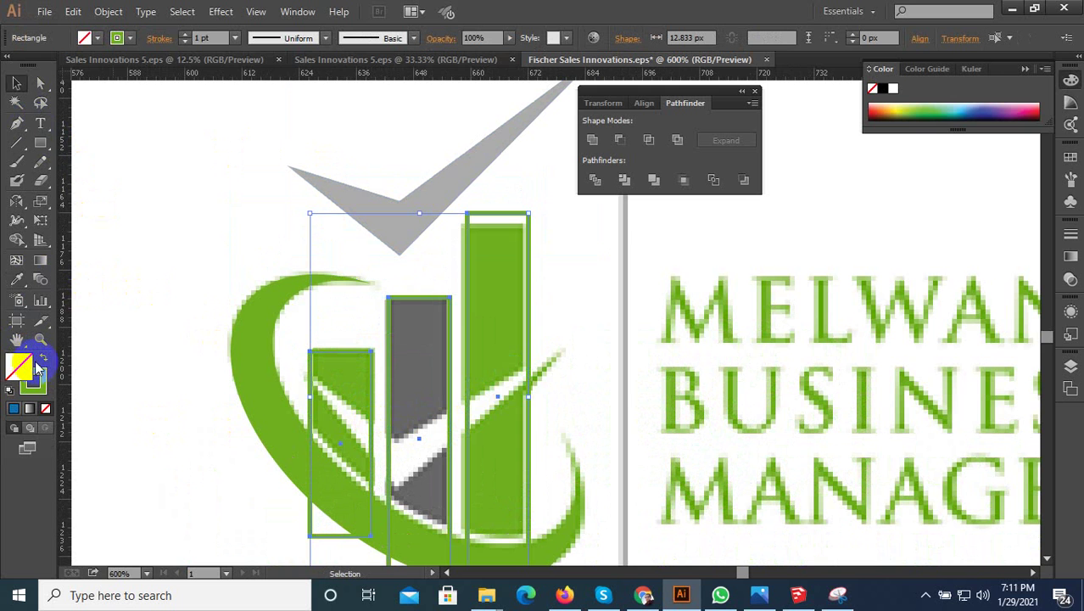
pyautogui.click(44, 359)
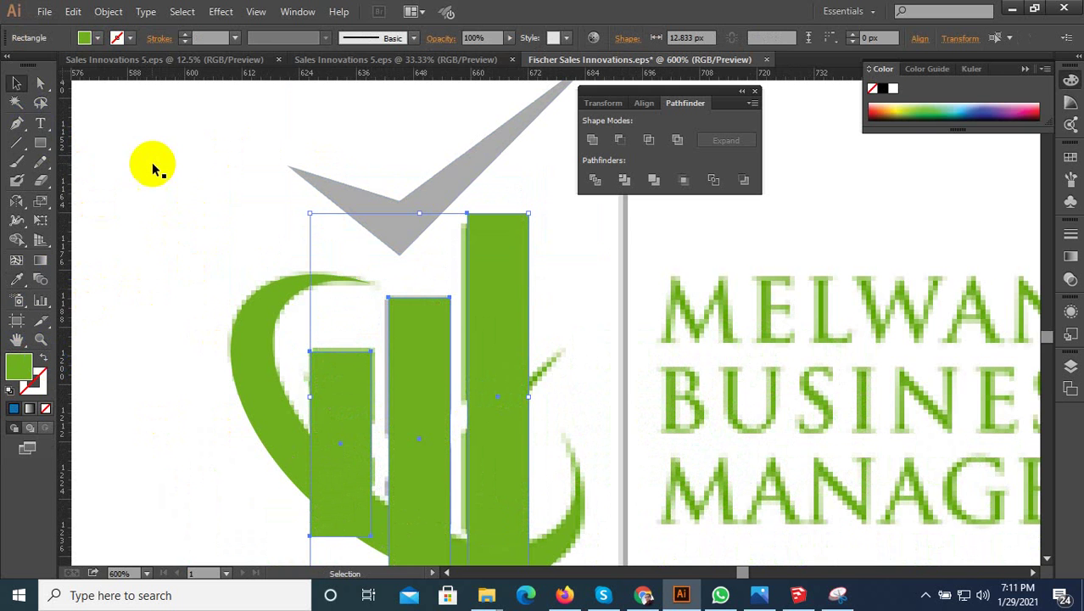
# Move the grey checkmark down across the bars and shrink it around its centre
pyautogui.click(17, 85)
pyautogui.click(418, 214)
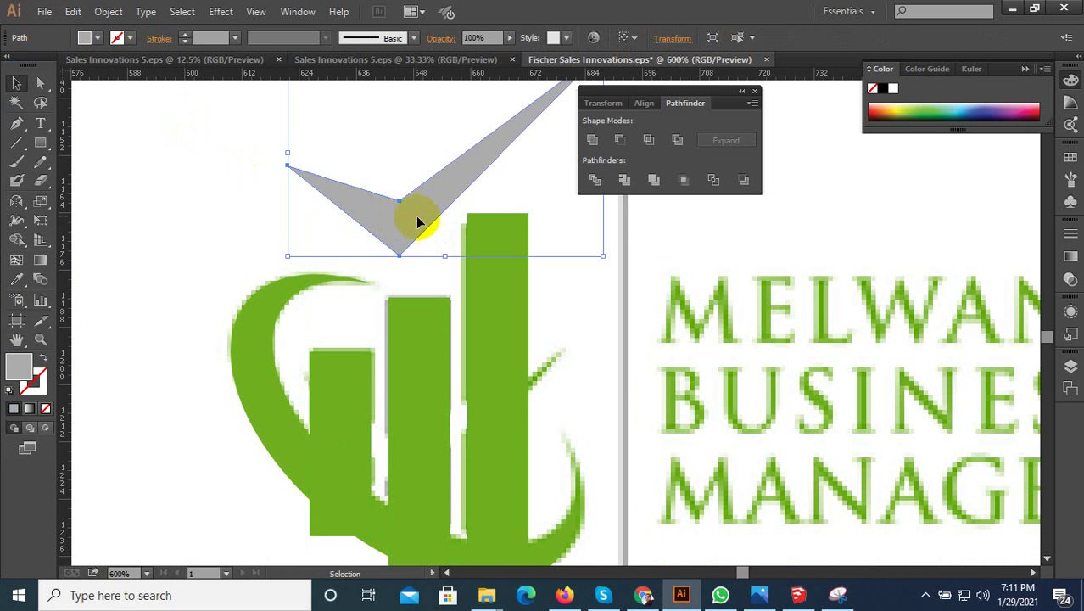
pyautogui.moveTo(416, 215)
pyautogui.mouseDown()
pyautogui.moveTo(434, 384)
pyautogui.moveTo(425, 443)
pyautogui.mouseUp()
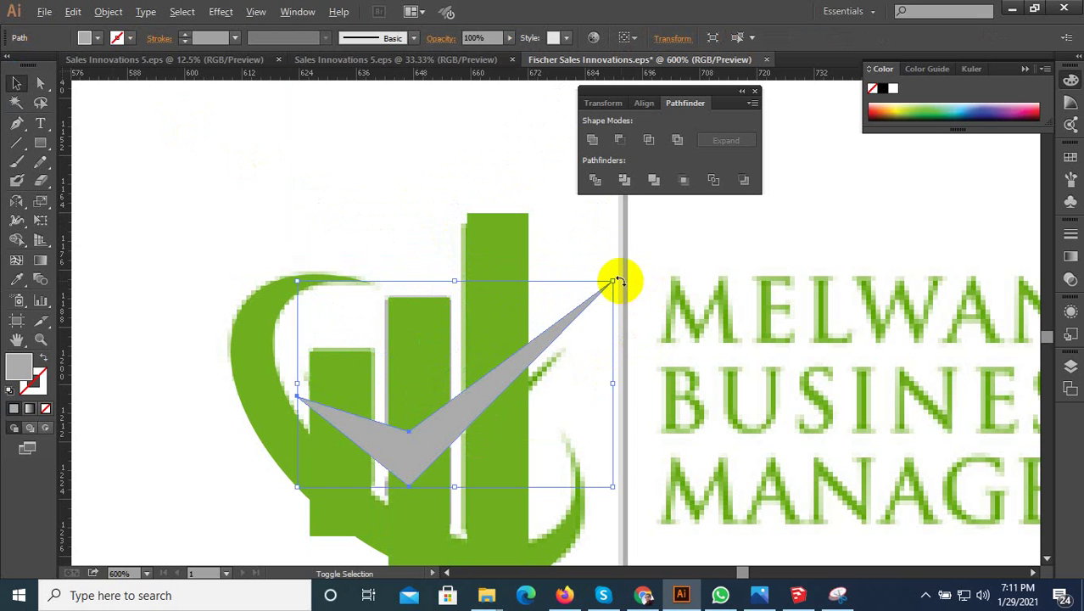
pyautogui.moveTo(615, 281); pyautogui.dragTo(580, 302)
pyautogui.scroll(2, 423, 399)
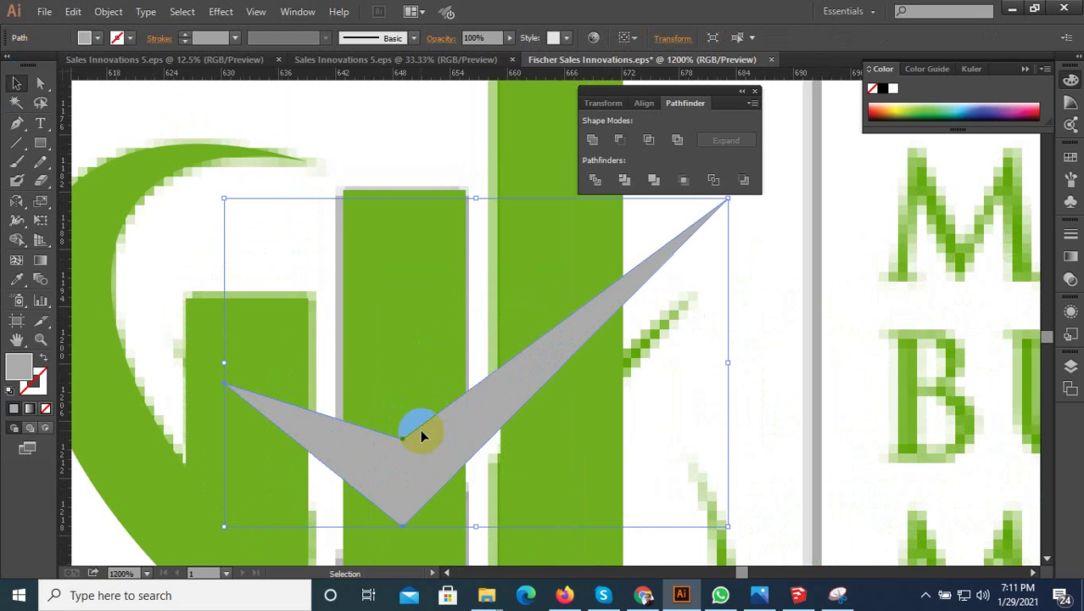
pyautogui.moveTo(418, 458); pyautogui.dragTo(406, 475)
pyautogui.scroll(-1, 520, 460)
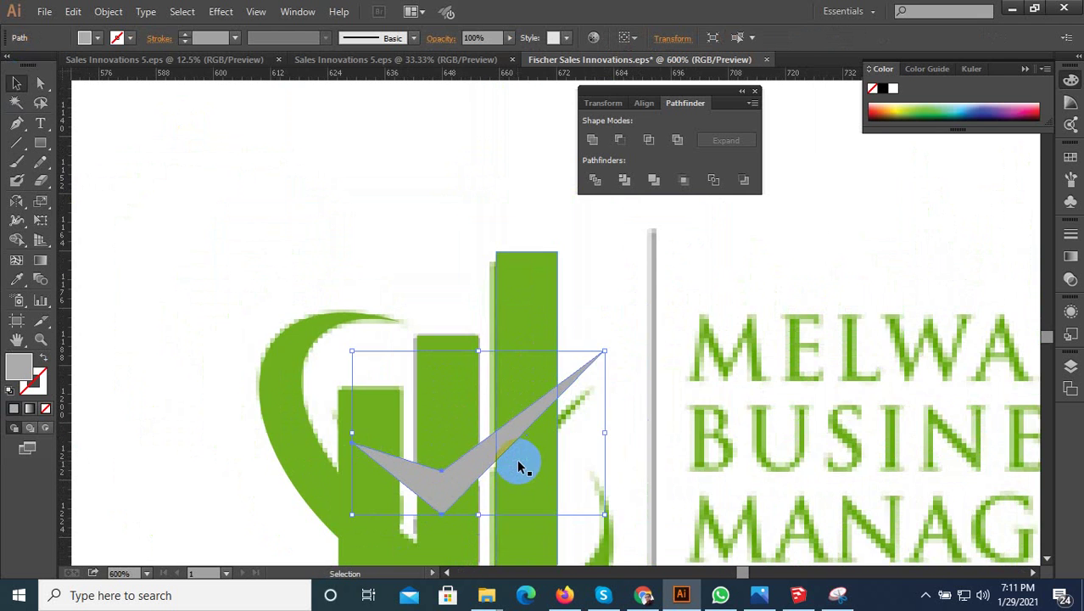
pyautogui.scroll(-3, 550, 380)
pyautogui.scroll(-1, 550, 380)
pyautogui.scroll(-1, 561, 396)
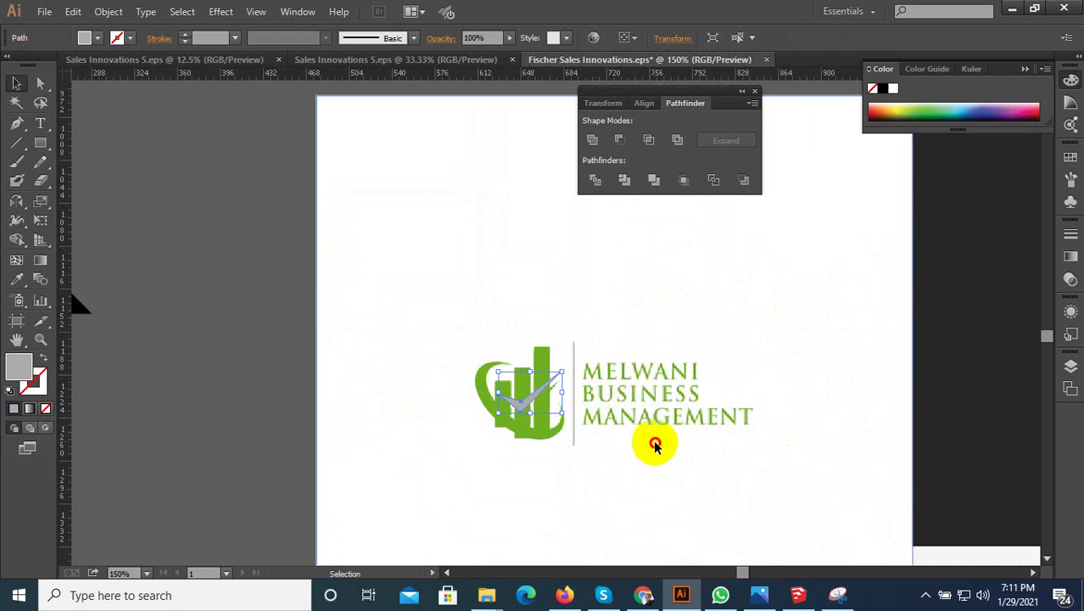
# Slide the reference logo image to the left of the vector copy
pyautogui.moveTo(654, 445); pyautogui.dragTo(592, 445)
pyautogui.moveTo(646, 467); pyautogui.dragTo(617, 467)
pyautogui.scroll(2, 617, 467)
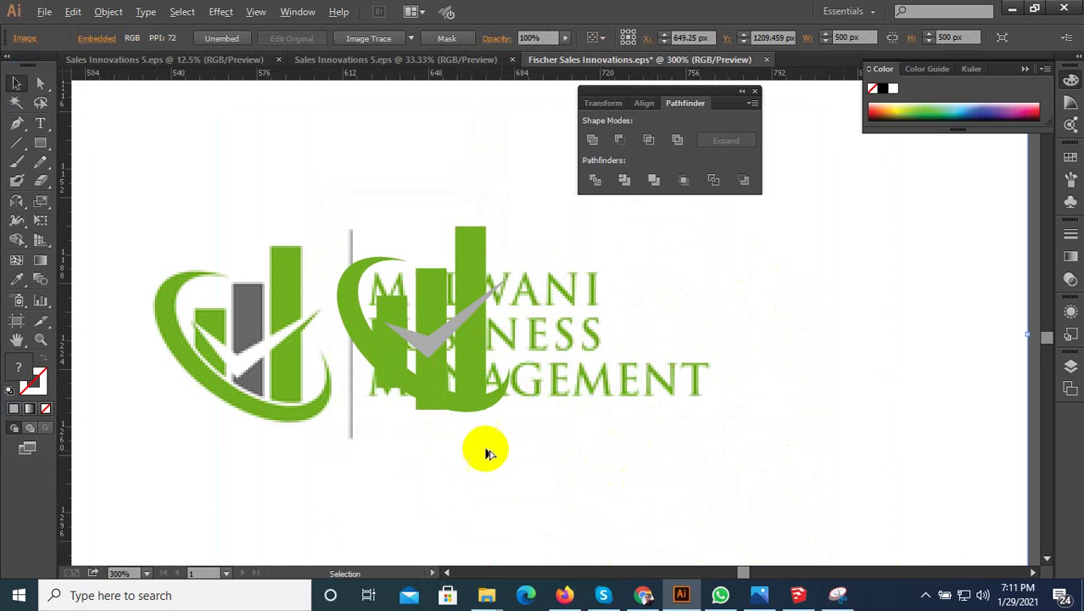
pyautogui.scroll(2, 354, 363)
pyautogui.scroll(-1, 380, 363)
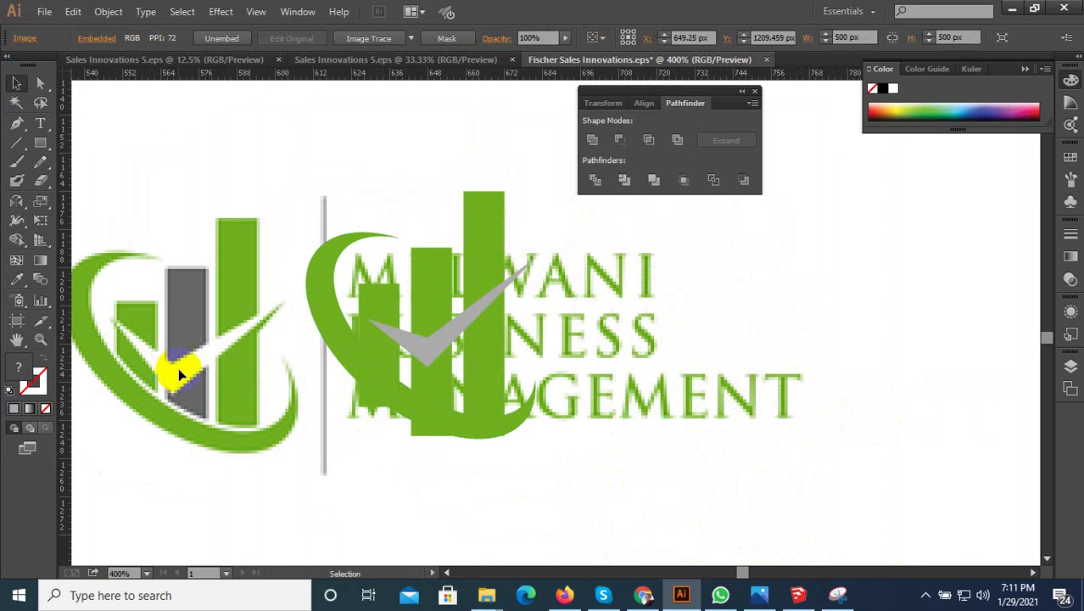
# Enlarge the grey checkmark into a wider tick and raise it slightly over the bars
pyautogui.moveTo(179, 373); pyautogui.dragTo(435, 355)
pyautogui.click(441, 338)
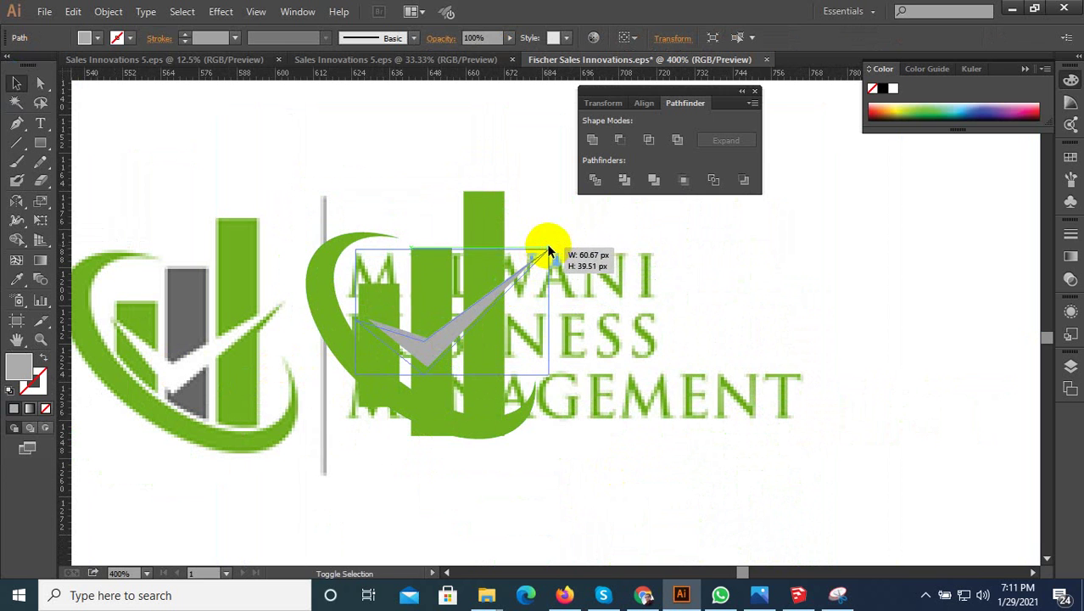
pyautogui.moveTo(535, 258); pyautogui.dragTo(548, 251)
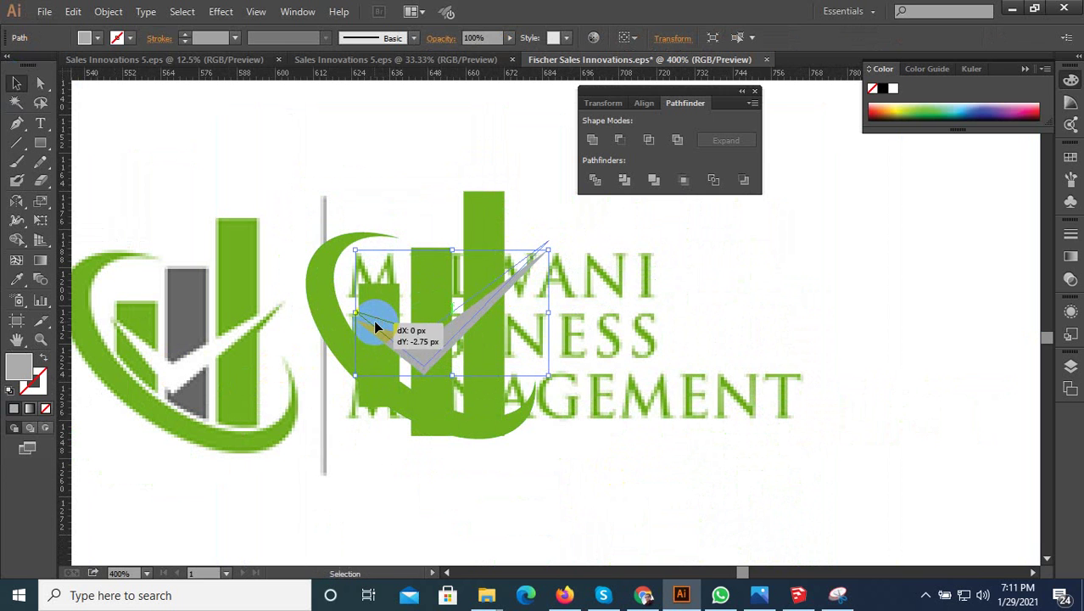
pyautogui.moveTo(378, 330); pyautogui.dragTo(378, 321)
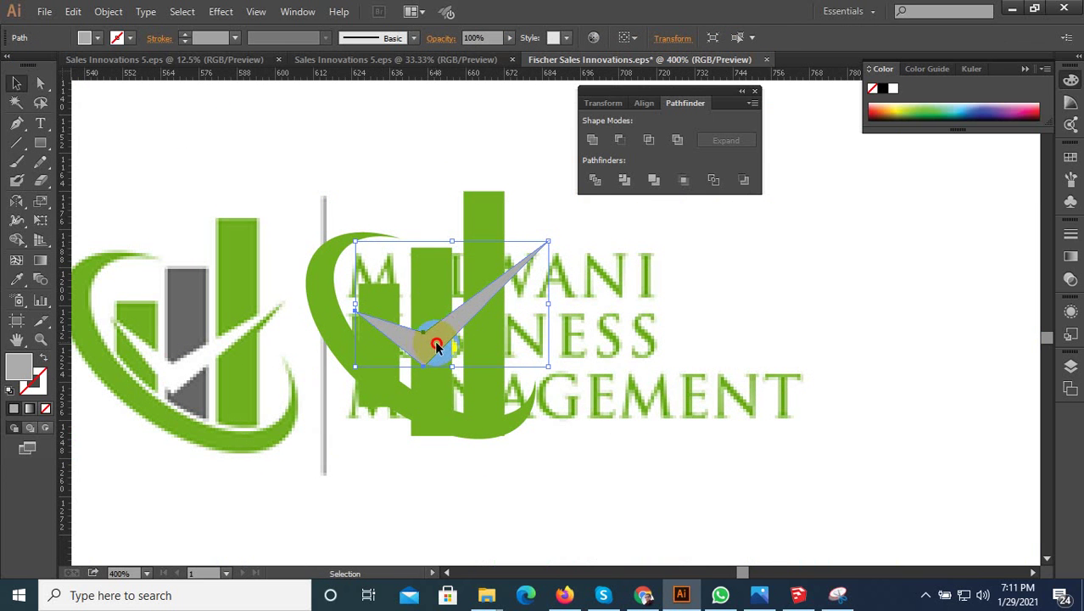
pyautogui.moveTo(433, 340); pyautogui.dragTo(432, 337)
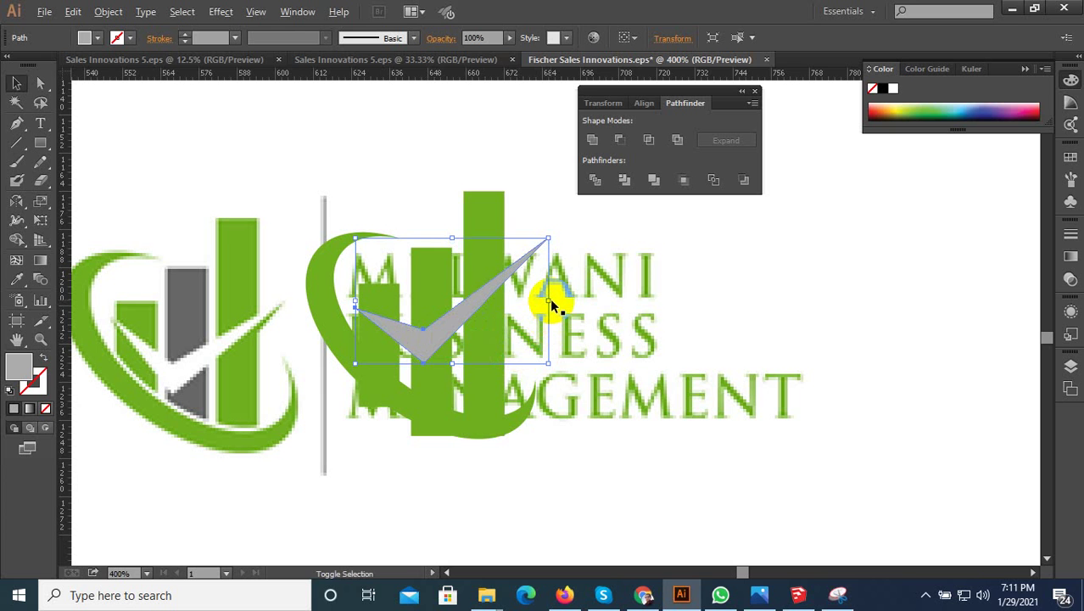
pyautogui.moveTo(550, 302); pyautogui.dragTo(558, 297)
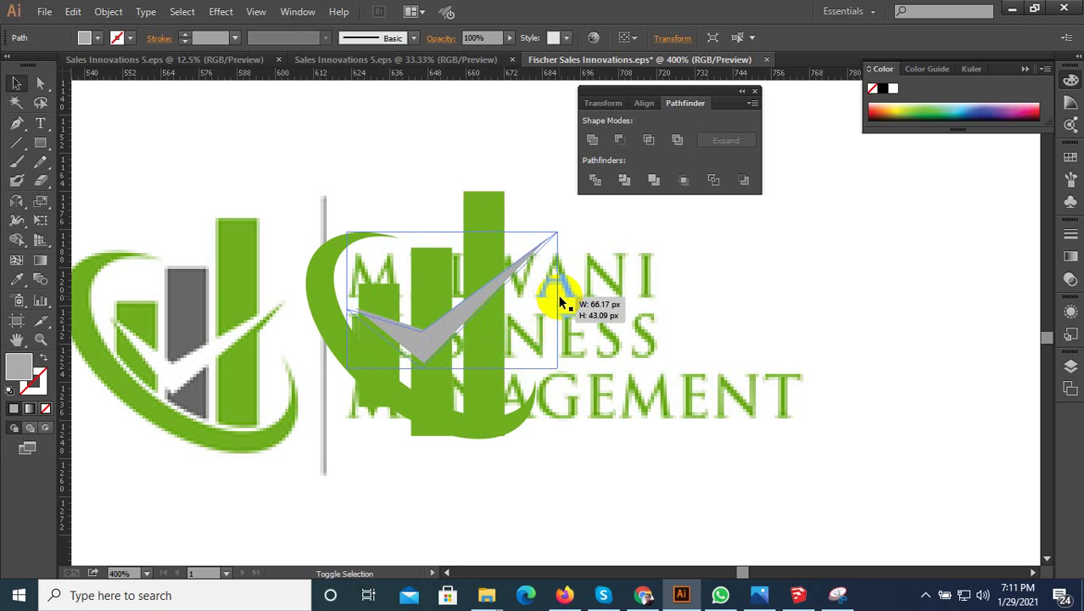
pyautogui.click(455, 424)
pyautogui.scroll(-1, 455, 424)
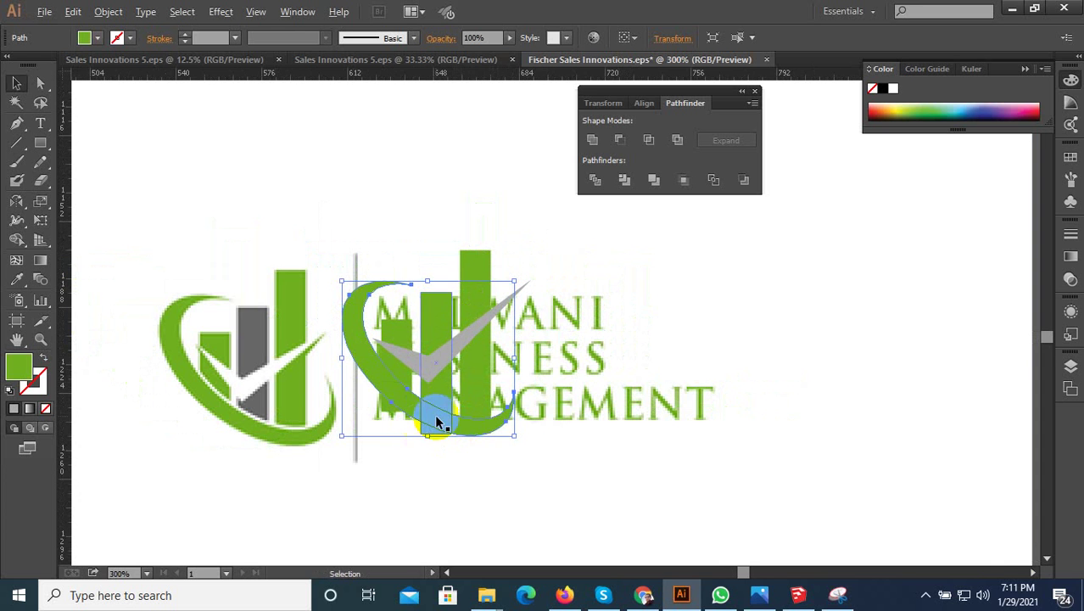
# Recolour the three green bars with the reference bar's grey using the Eyedropper
pyautogui.click(462, 377)
pyautogui.keyDown('shift'); pyautogui.click(399, 326); pyautogui.keyUp('shift')
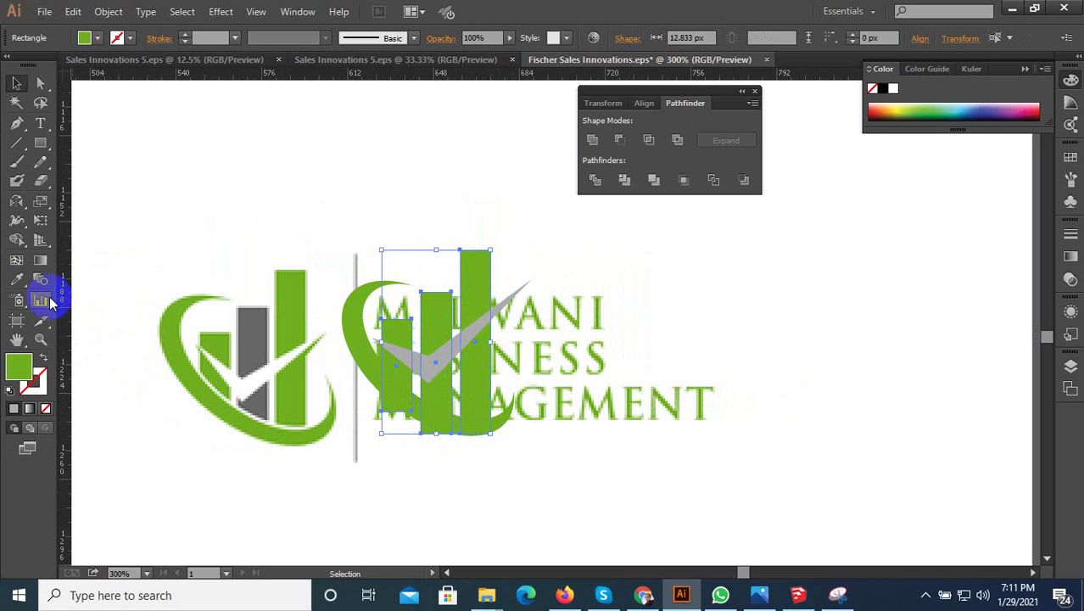
pyautogui.click(16, 280)
pyautogui.click(244, 331)
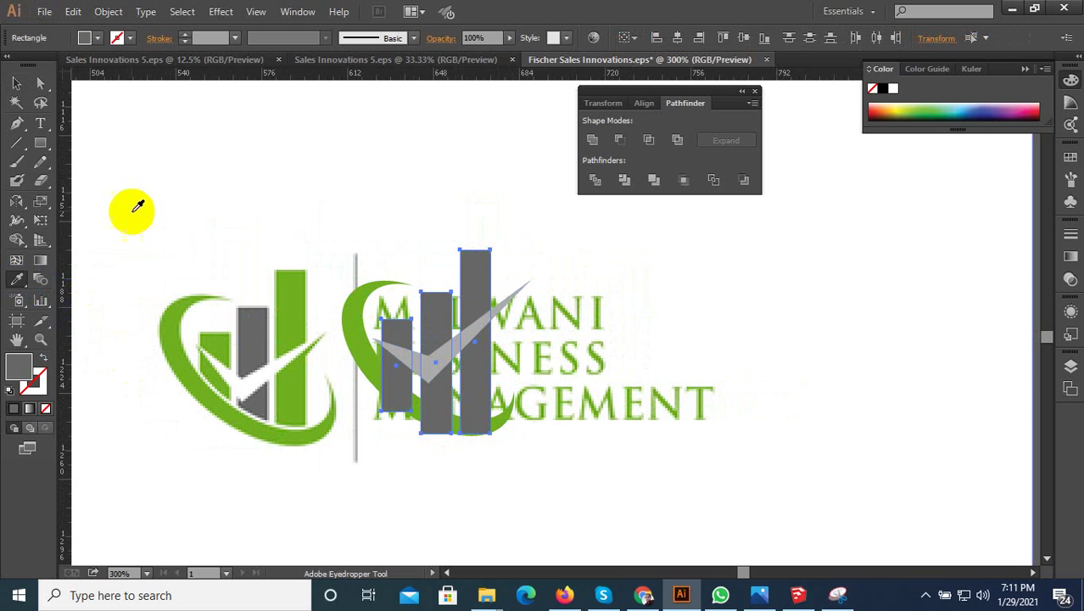
pyautogui.click(16, 82)
# Nudge the grey checkmark slightly upward
pyautogui.click(379, 384)
pyautogui.scroll(1, 379, 384)
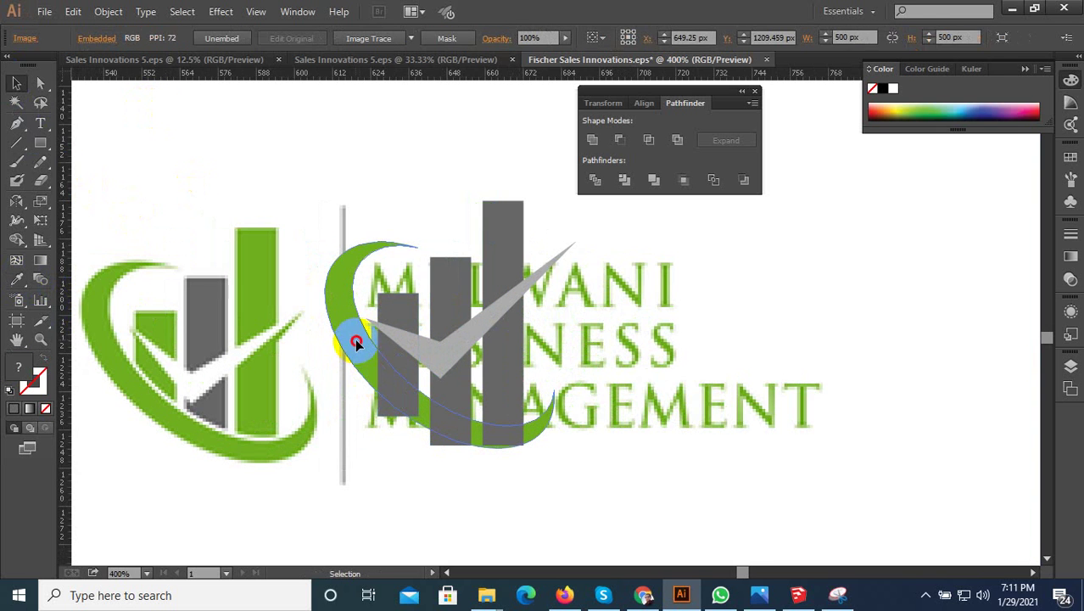
pyautogui.click(390, 344)
pyautogui.scroll(1, 405, 339)
pyautogui.scroll(1, 413, 339)
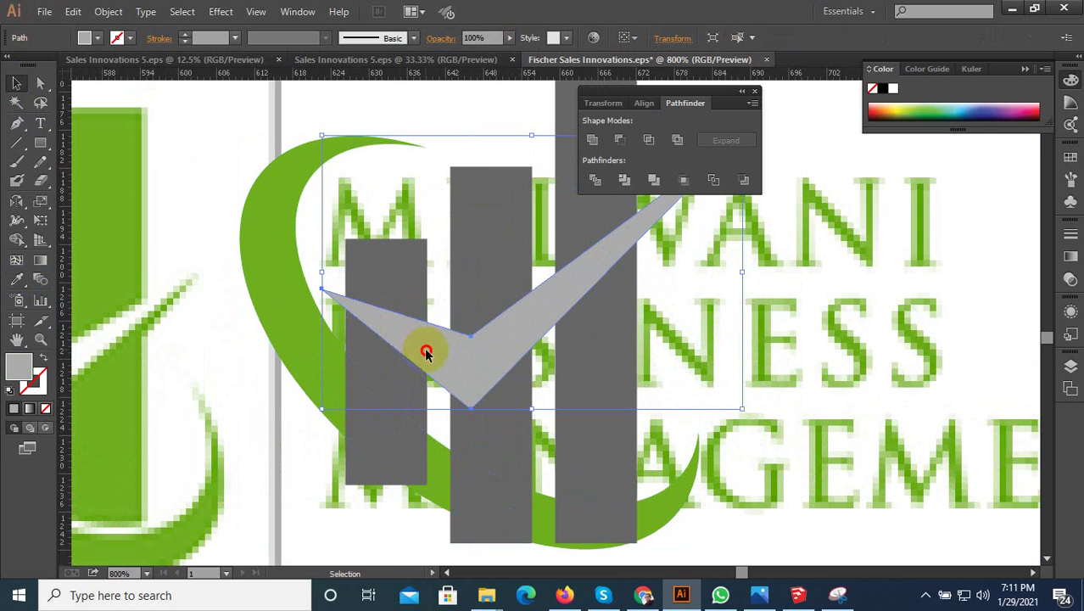
pyautogui.moveTo(426, 353); pyautogui.dragTo(427, 340)
# Make the left and middle grey bars taller by dragging their top edges up
pyautogui.click(421, 370)
pyautogui.scroll(-1, 421, 372)
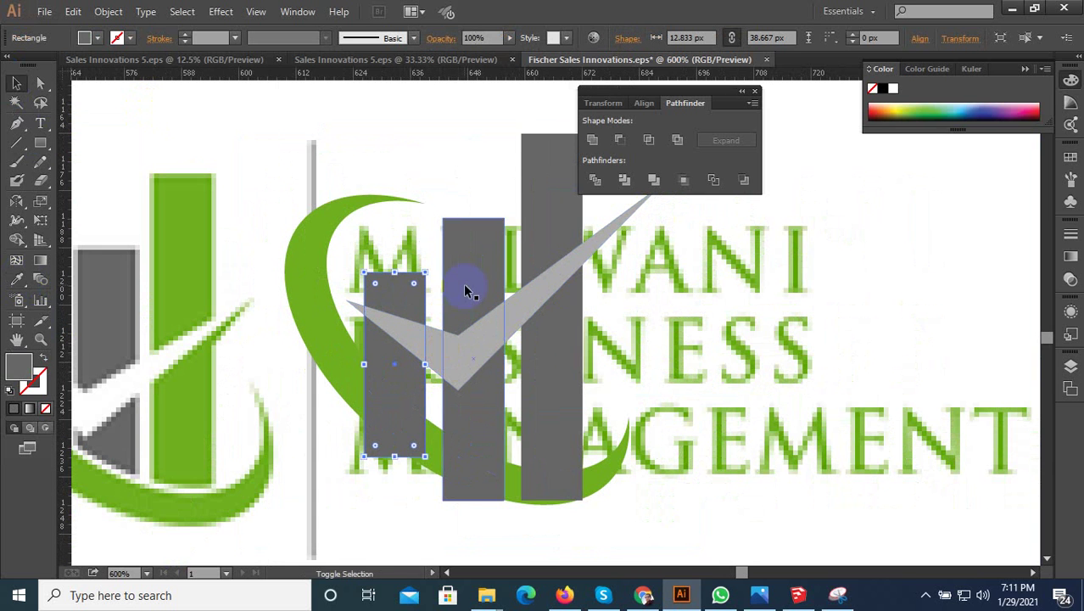
pyautogui.click(408, 280)
pyautogui.moveTo(397, 271); pyautogui.dragTo(396, 250)
pyautogui.click(473, 246)
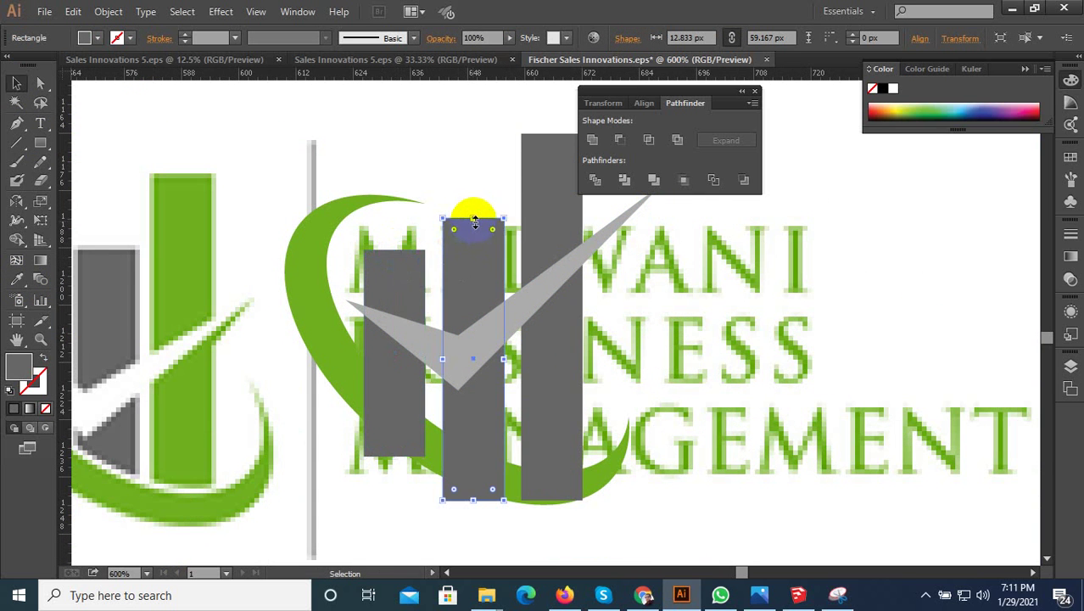
pyautogui.moveTo(474, 223); pyautogui.dragTo(476, 195)
# Shift the right bar slightly sideways and move the middle bar a little right
pyautogui.scroll(-2, 520, 318)
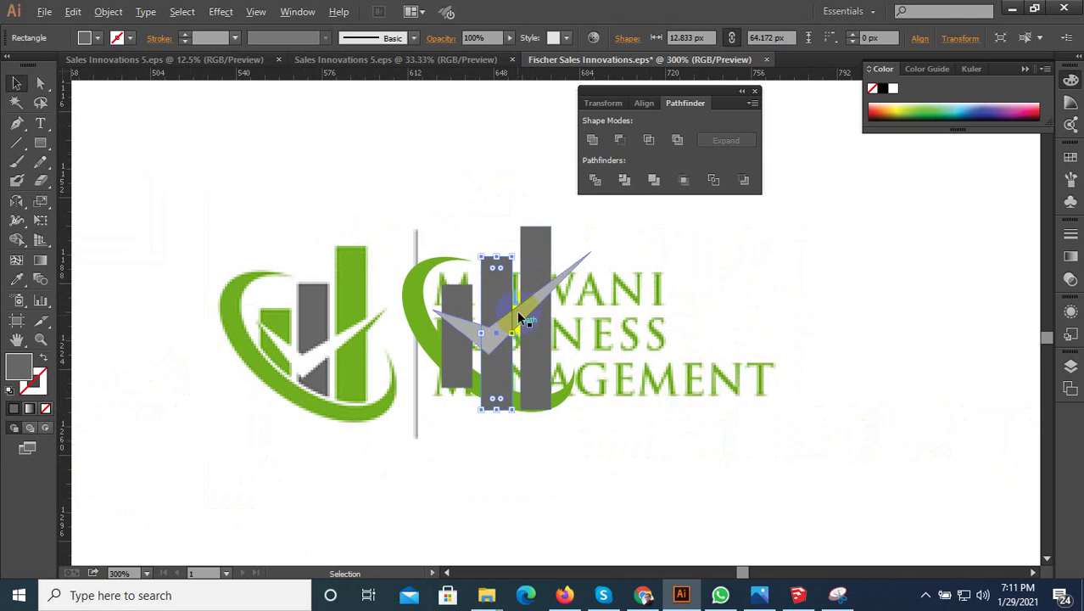
pyautogui.scroll(2, 520, 319)
pyautogui.click(554, 266)
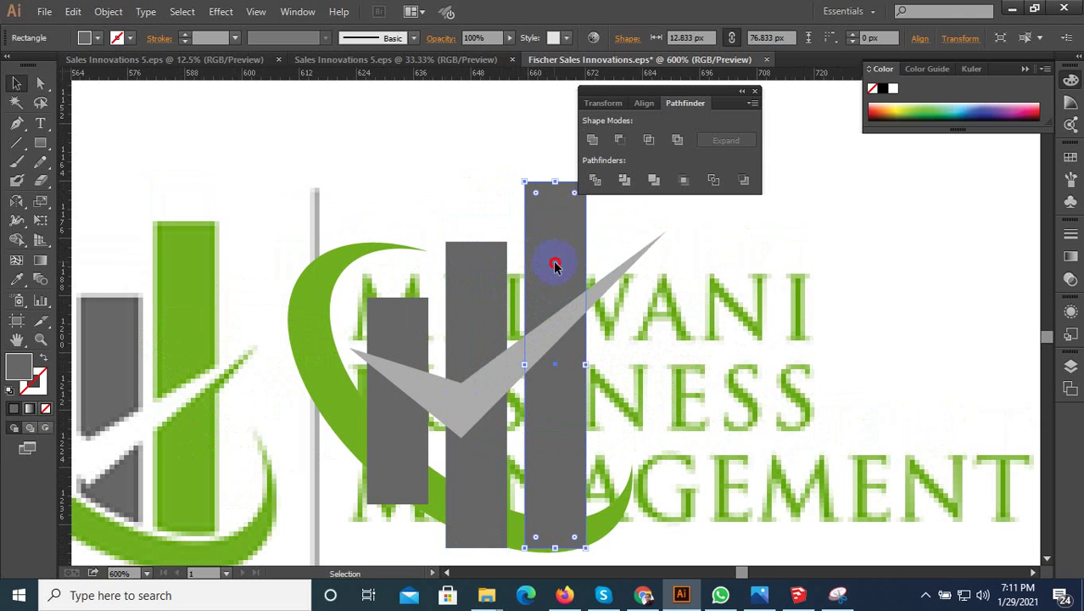
pyautogui.moveTo(556, 267); pyautogui.dragTo(559, 267)
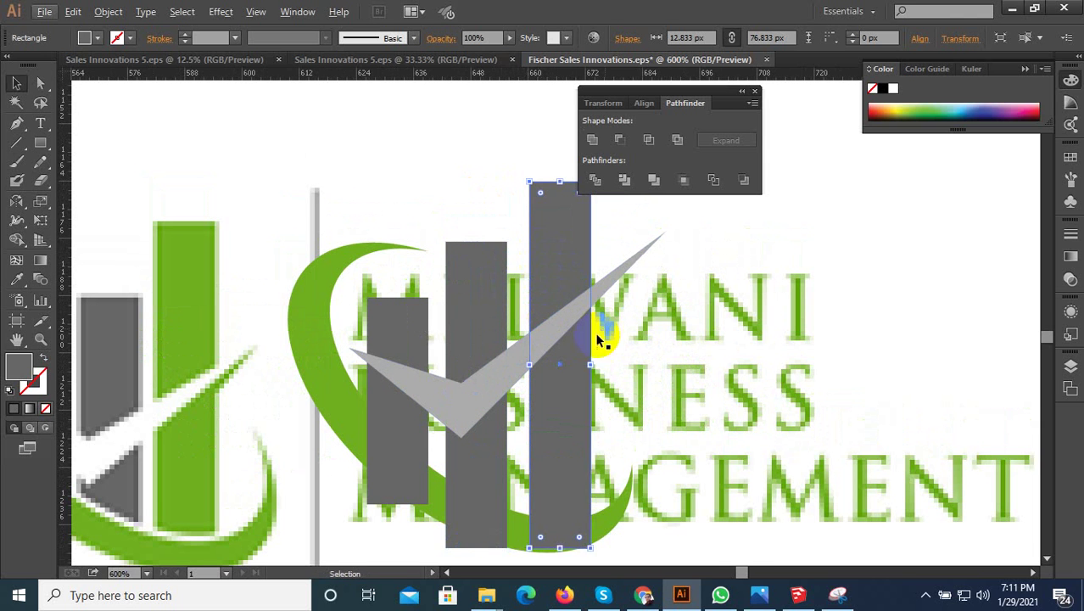
pyautogui.scroll(2, 482, 367)
pyautogui.click(476, 322)
pyautogui.scroll(-1, 476, 322)
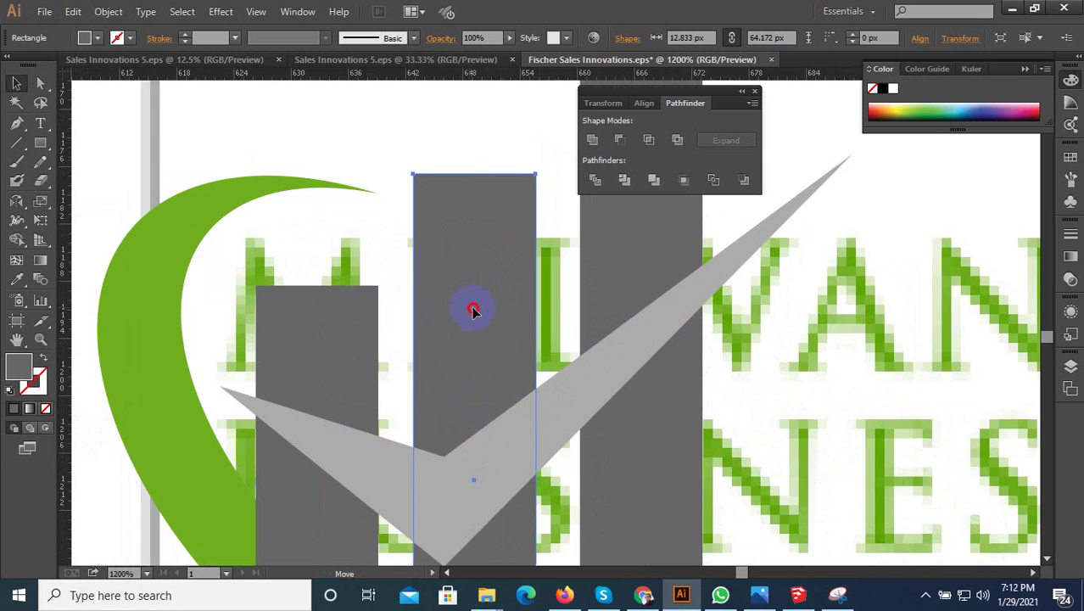
pyautogui.moveTo(477, 323); pyautogui.dragTo(501, 327)
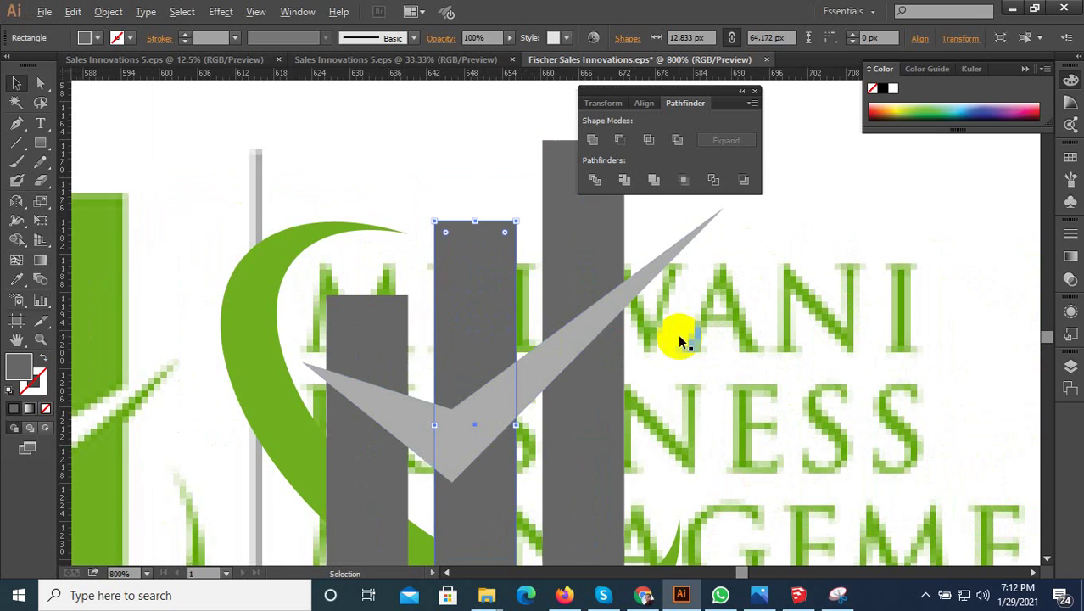
pyautogui.scroll(-1, 677, 337)
pyautogui.click(574, 388)
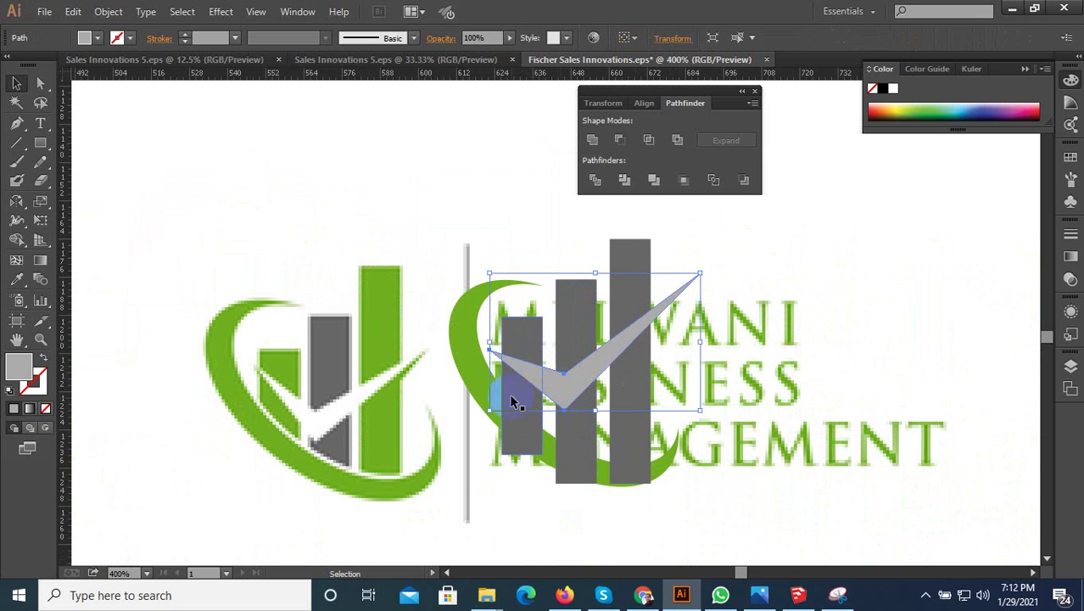
pyautogui.click(489, 386)
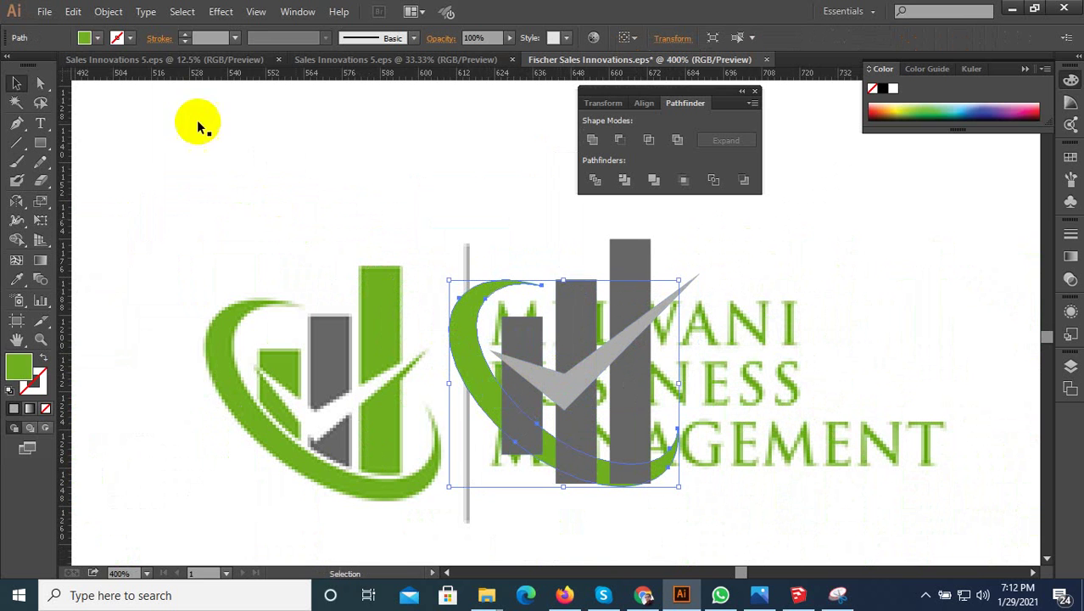
# Apply a 2 px Offset Path to the green swoosh, checked with Preview
pyautogui.click(109, 11)
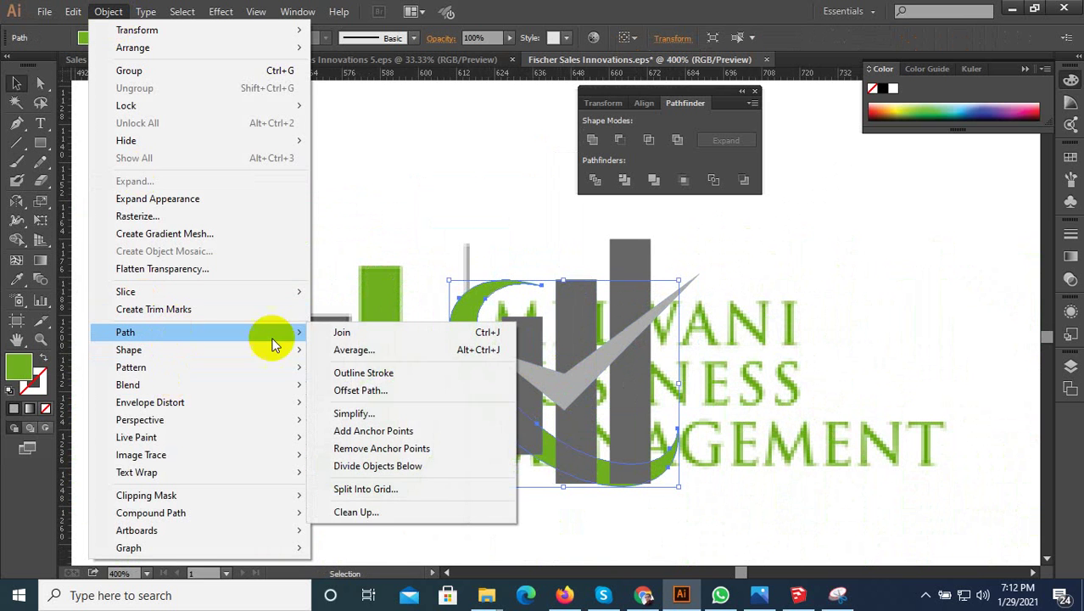
pyautogui.click(353, 387)
pyautogui.click(628, 296)
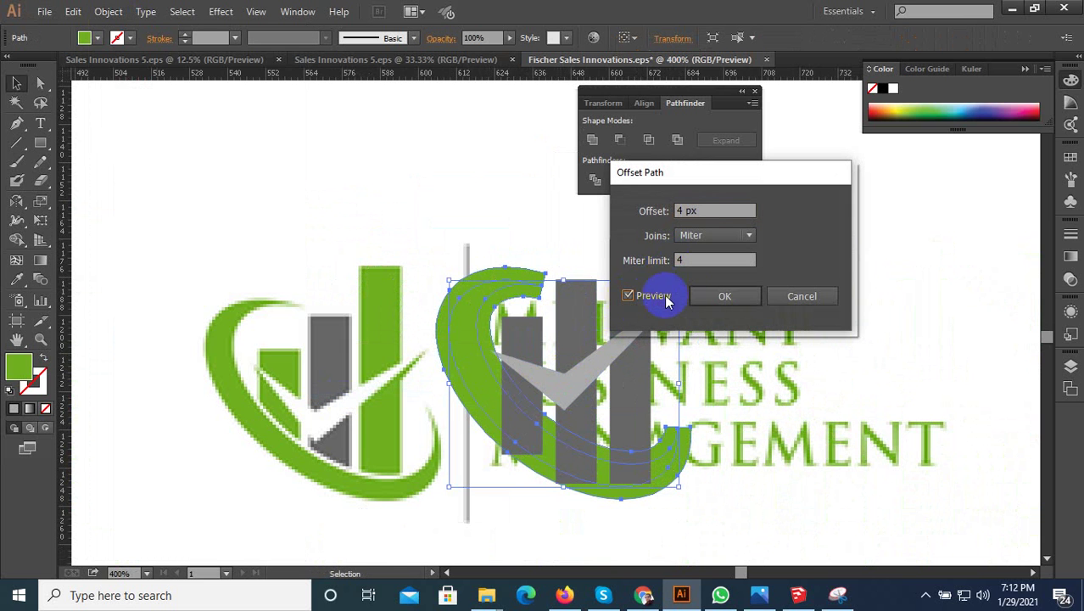
pyautogui.click(705, 210)
pyautogui.press('Down')
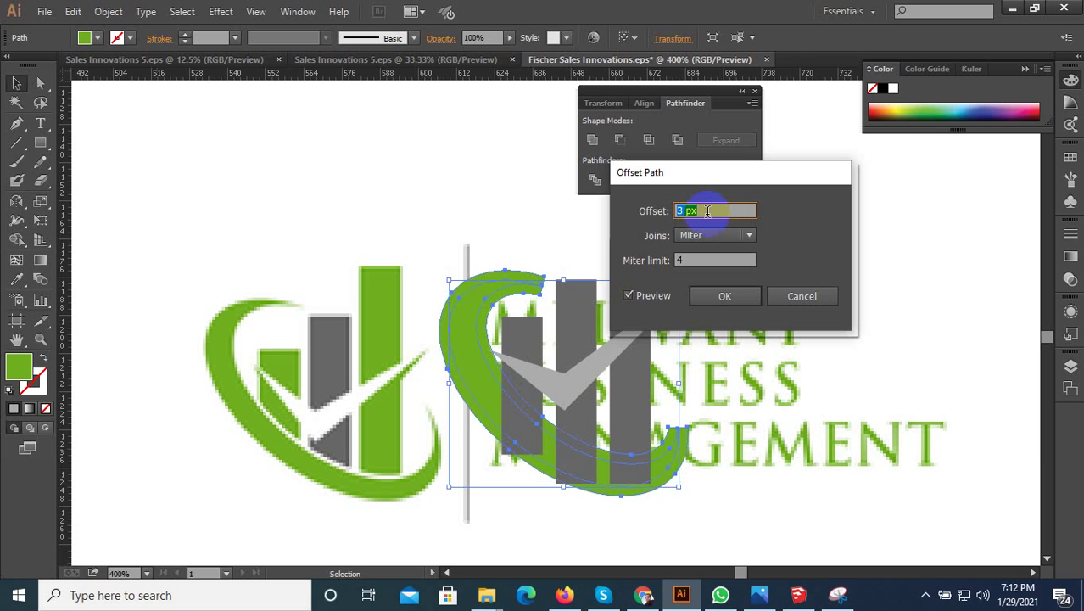
pyautogui.press('Down')
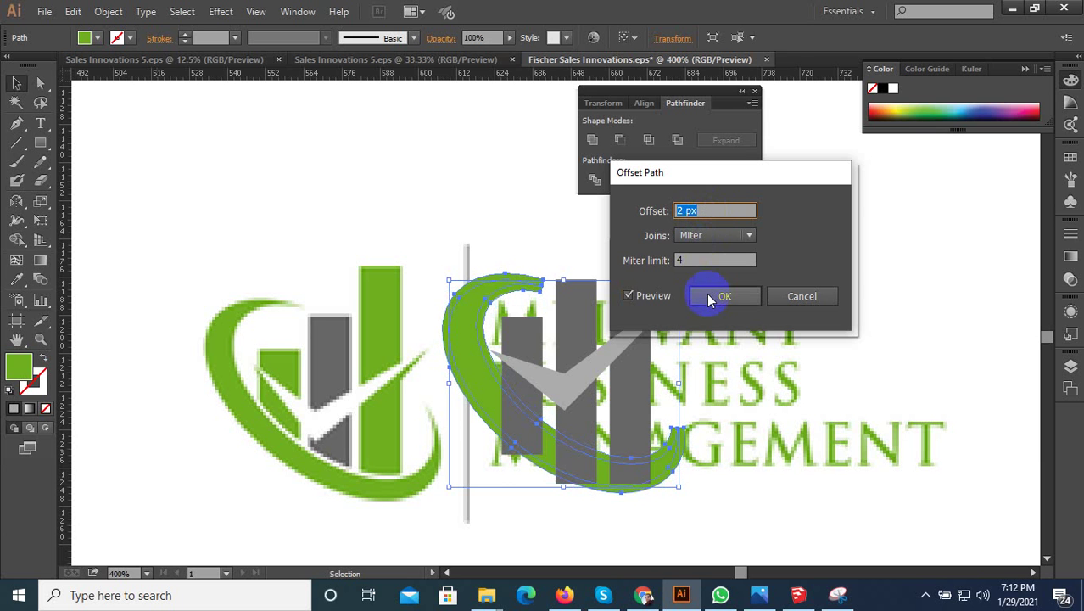
pyautogui.click(719, 299)
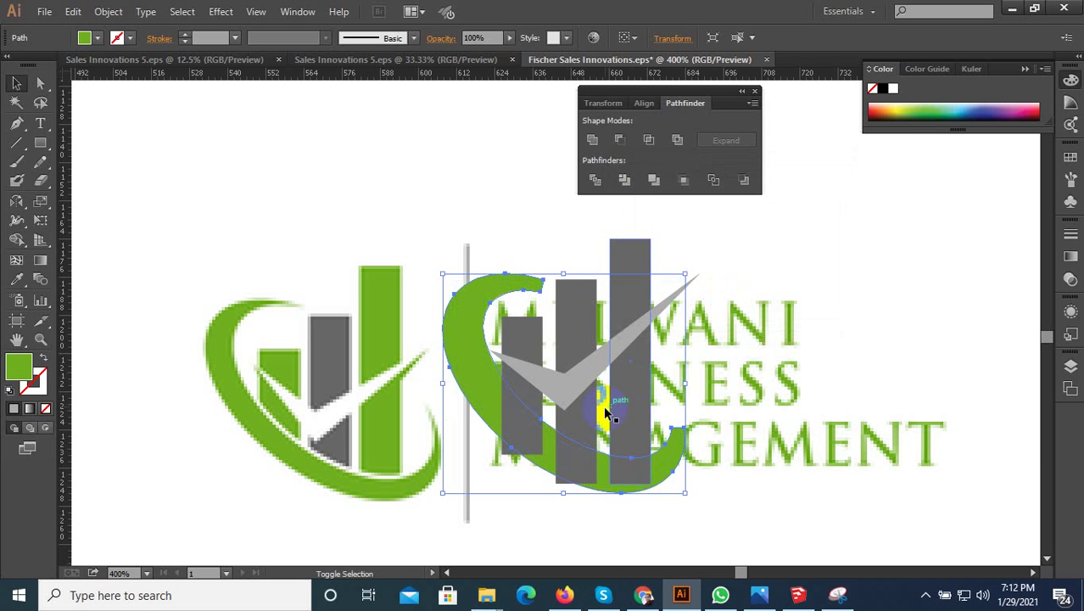
pyautogui.keyDown('shift'); pyautogui.click(562, 426); pyautogui.keyUp('shift')
# Divide the swoosh and tall bar with Pathfinder, ungroup, and delete the leftover under the bar
pyautogui.click(596, 181)
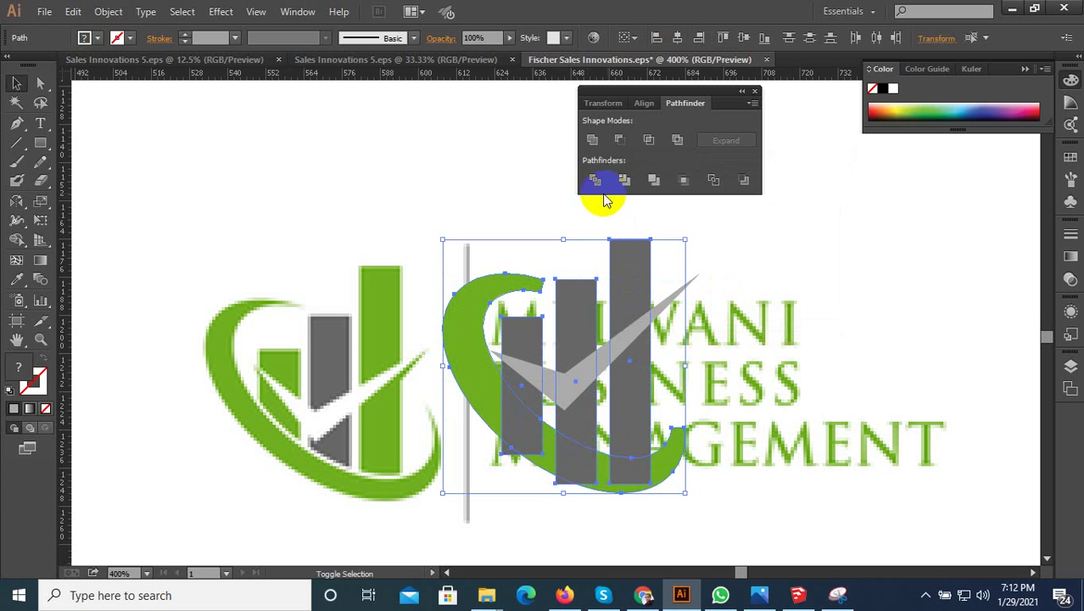
pyautogui.rightClick(571, 328)
pyautogui.click(624, 419)
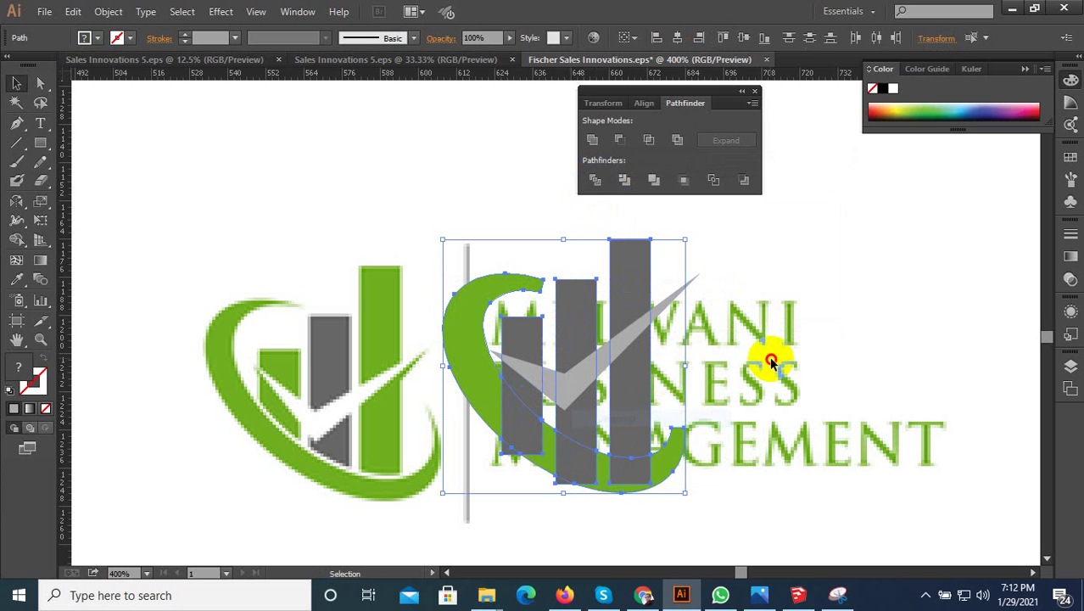
pyautogui.click(640, 464)
pyautogui.click(630, 468)
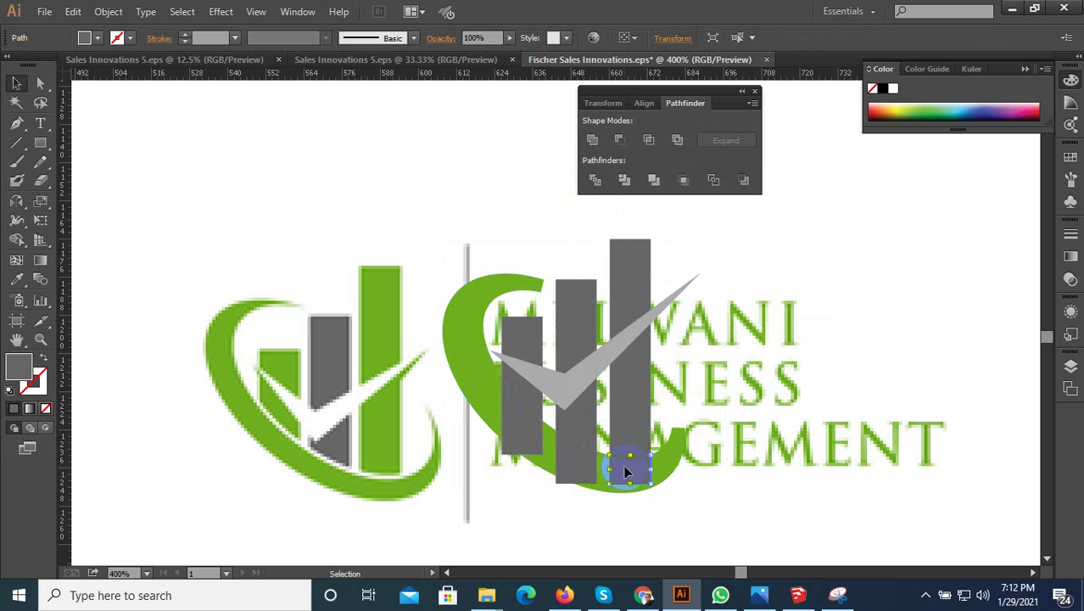
pyautogui.press('Delete')
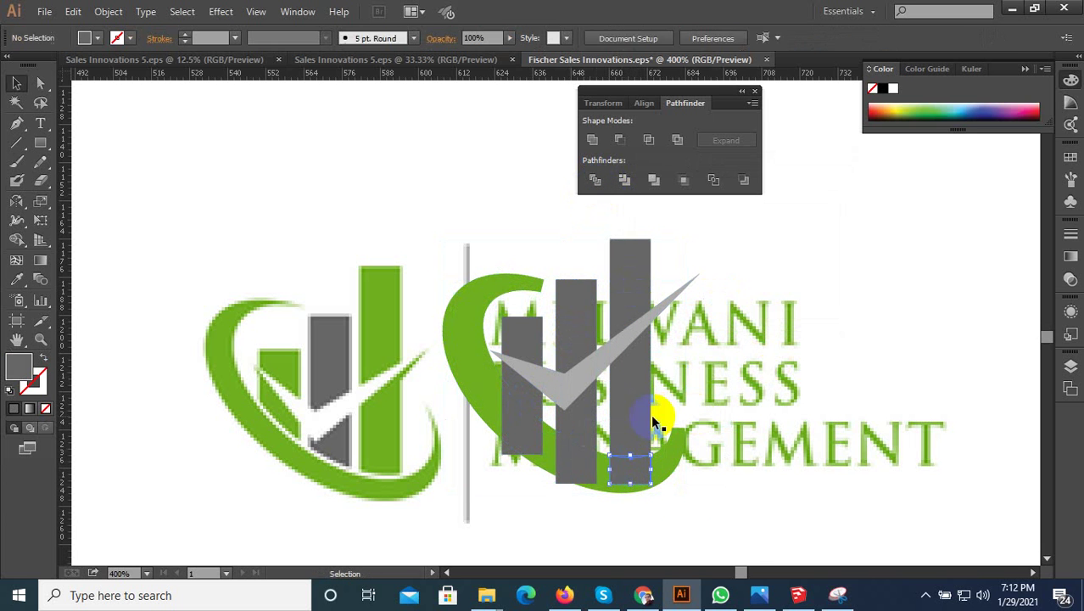
# Select swoosh fragments and undo the changes to restore the thin crescent
pyautogui.click(925, 594)
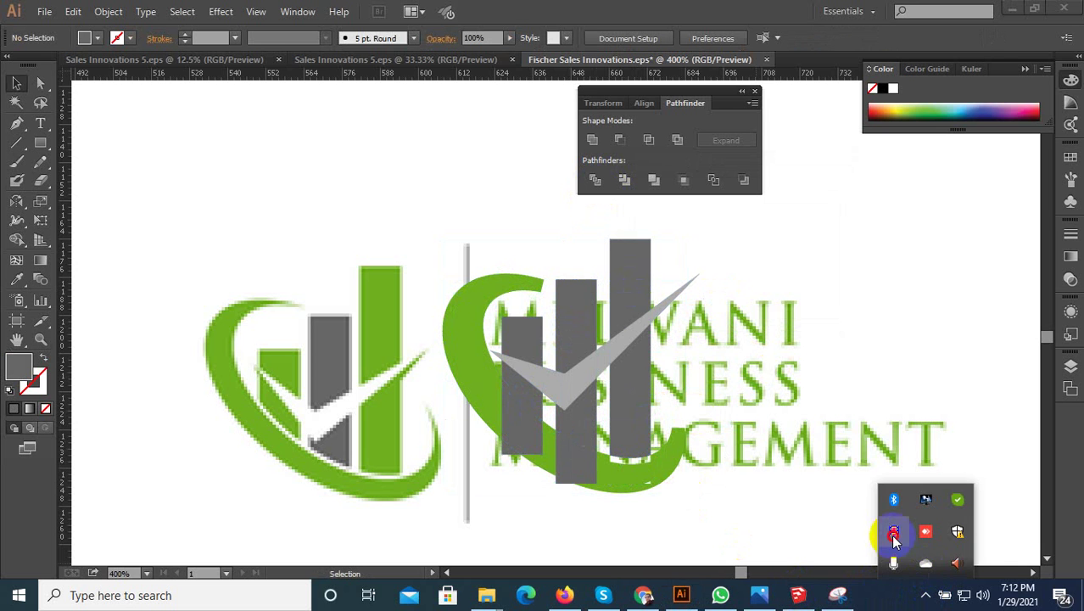
pyautogui.scroll(1, 585, 357)
pyautogui.scroll(1, 543, 365)
pyautogui.scroll(-1, 390, 382)
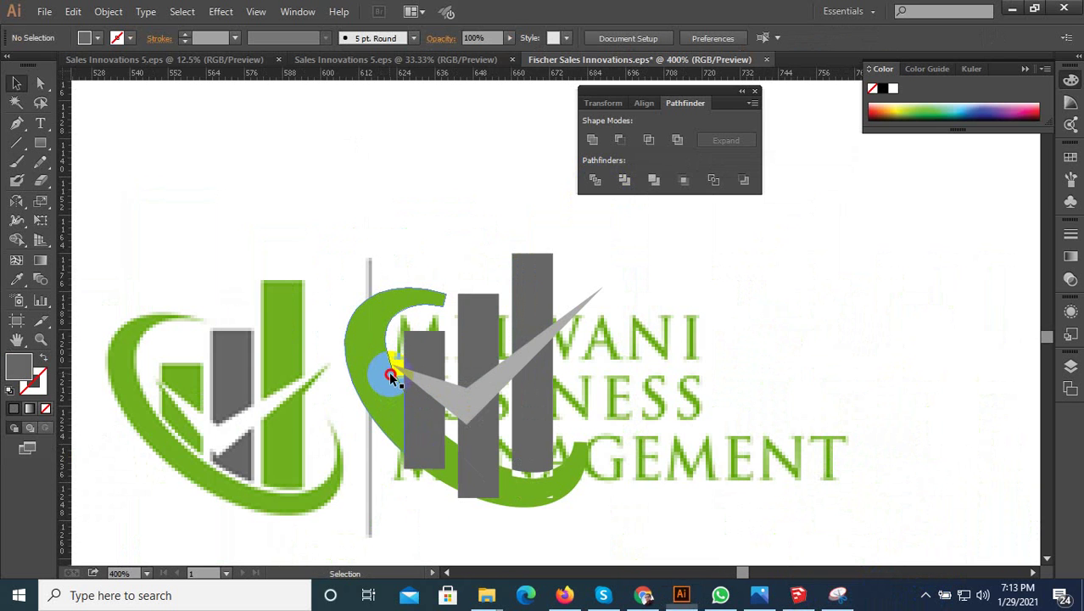
pyautogui.click(392, 378)
pyautogui.hotkey('ctrl', 'z')
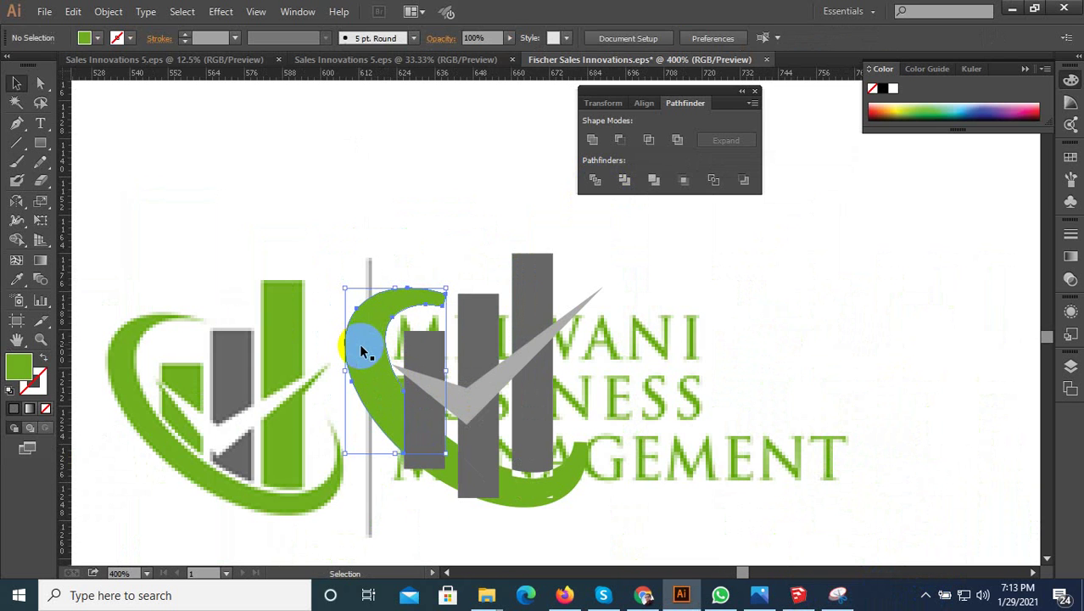
pyautogui.hotkey('ctrl', 'z')
pyautogui.hotkey('ctrl', 'z')
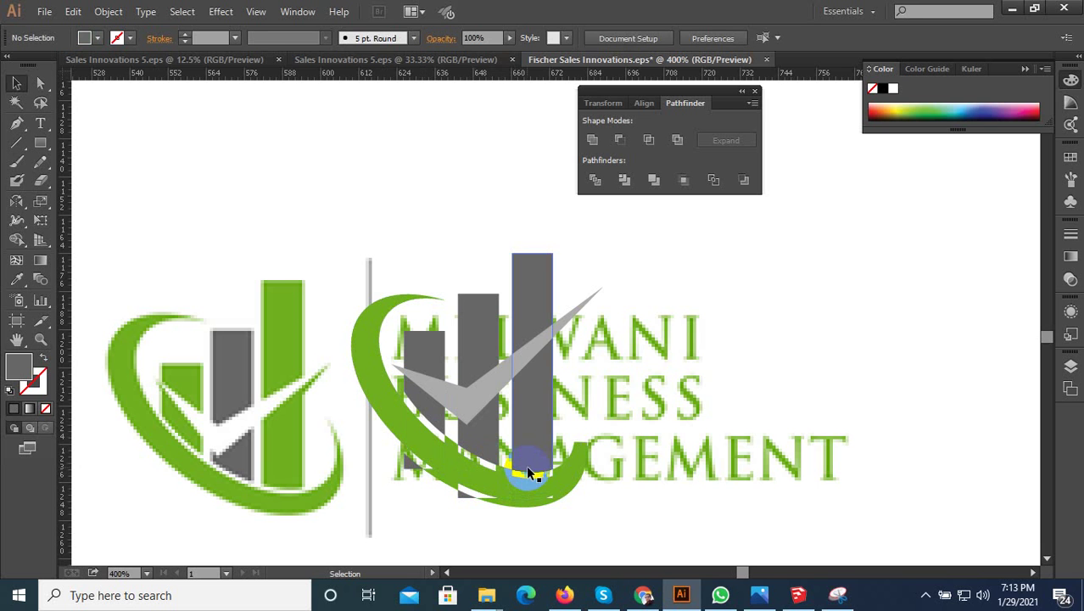
pyautogui.click(543, 475)
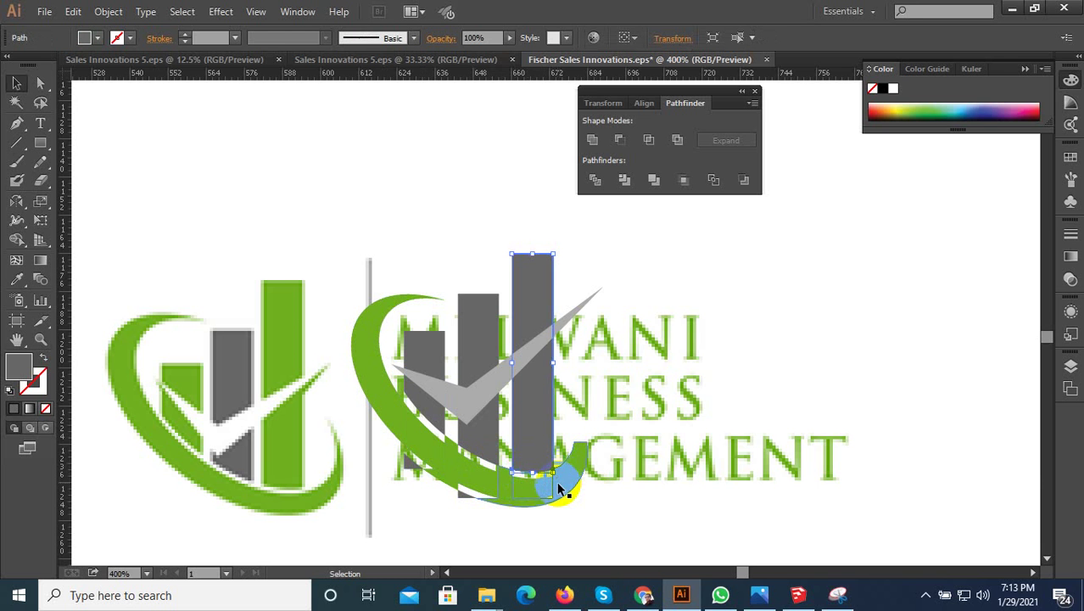
pyautogui.scroll(3, 553, 499)
pyautogui.click(584, 399)
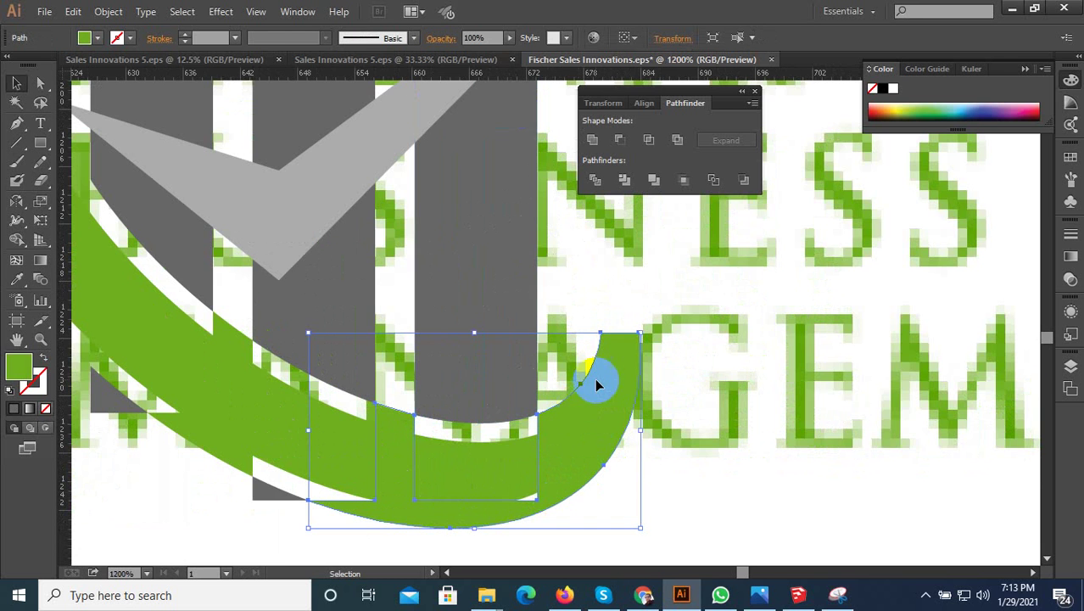
pyautogui.click(591, 406)
pyautogui.hotkey('ctrl', 'z')
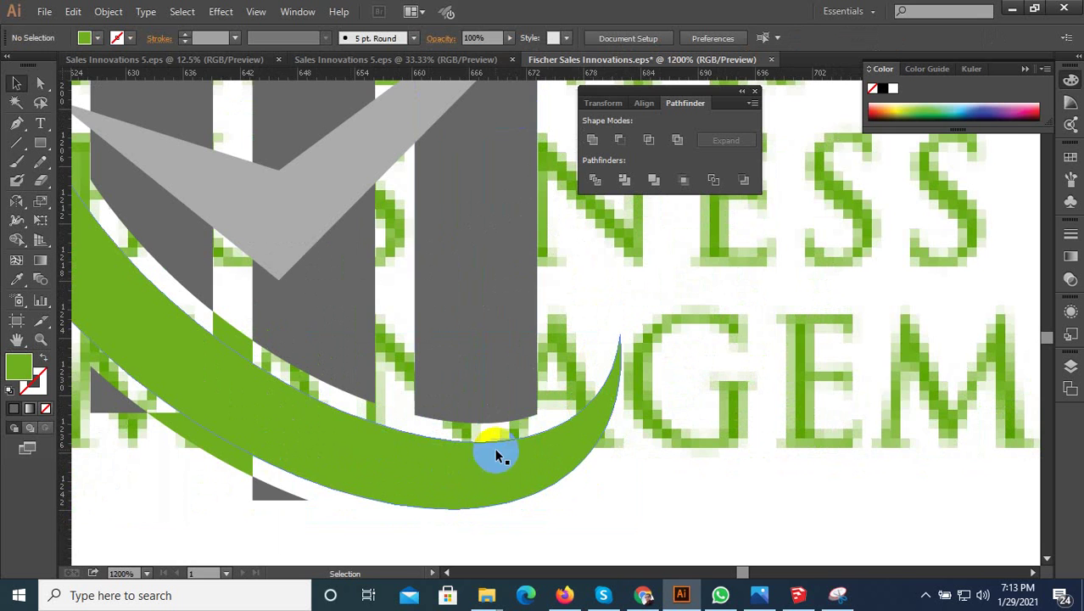
# Delete the small stray piece below the bars
pyautogui.scroll(-2, 425, 458)
pyautogui.click(316, 417)
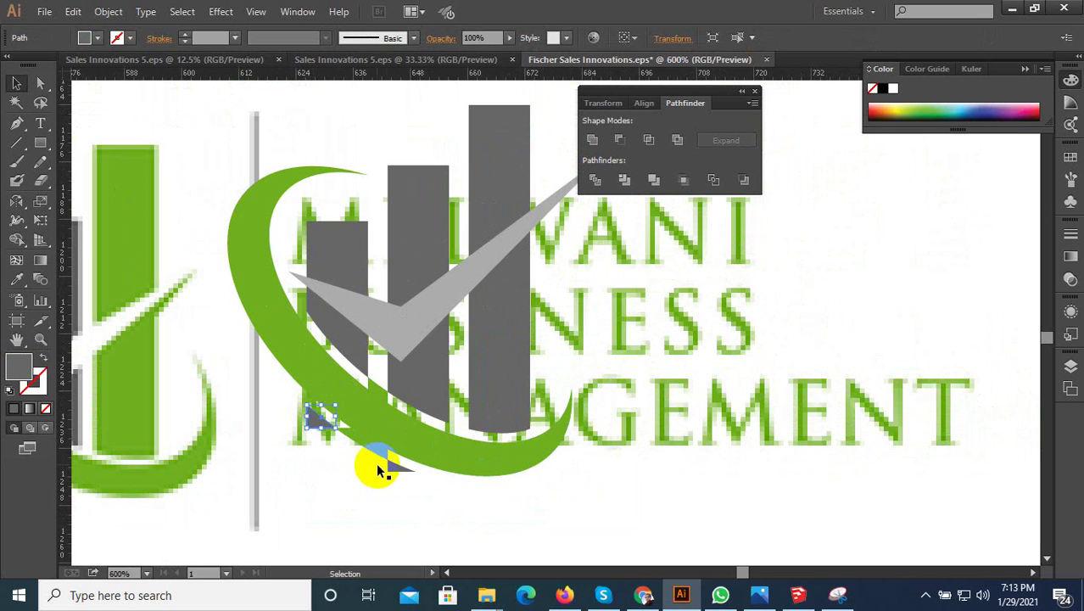
pyautogui.press('Delete')
# Drag the reference image far left and zoom out to show both logos
pyautogui.scroll(-3, 488, 425)
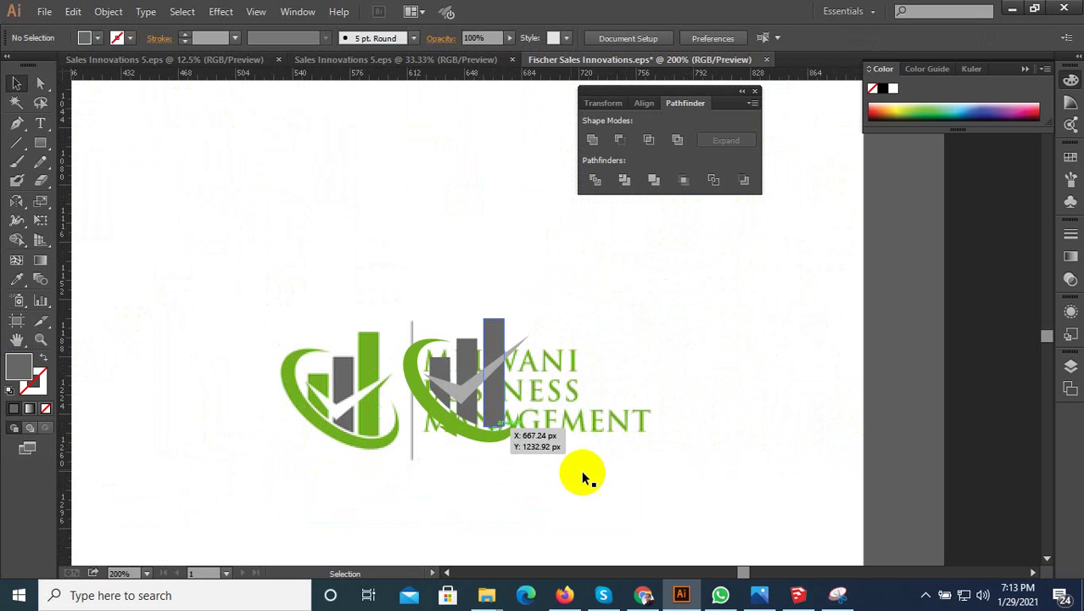
pyautogui.moveTo(704, 476); pyautogui.dragTo(242, 475)
pyautogui.hotkey('ctrl', '-')
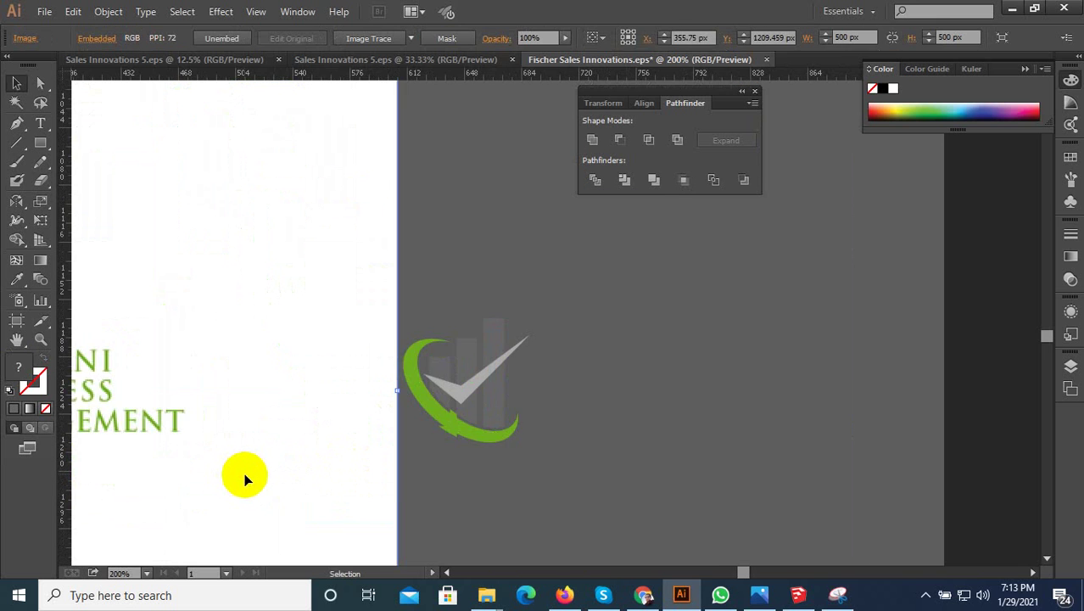
pyautogui.scroll(3, 386, 481)
pyautogui.scroll(1, 480, 453)
# Check the stray path under the swoosh, then select the whole check-logo group
pyautogui.click(517, 398)
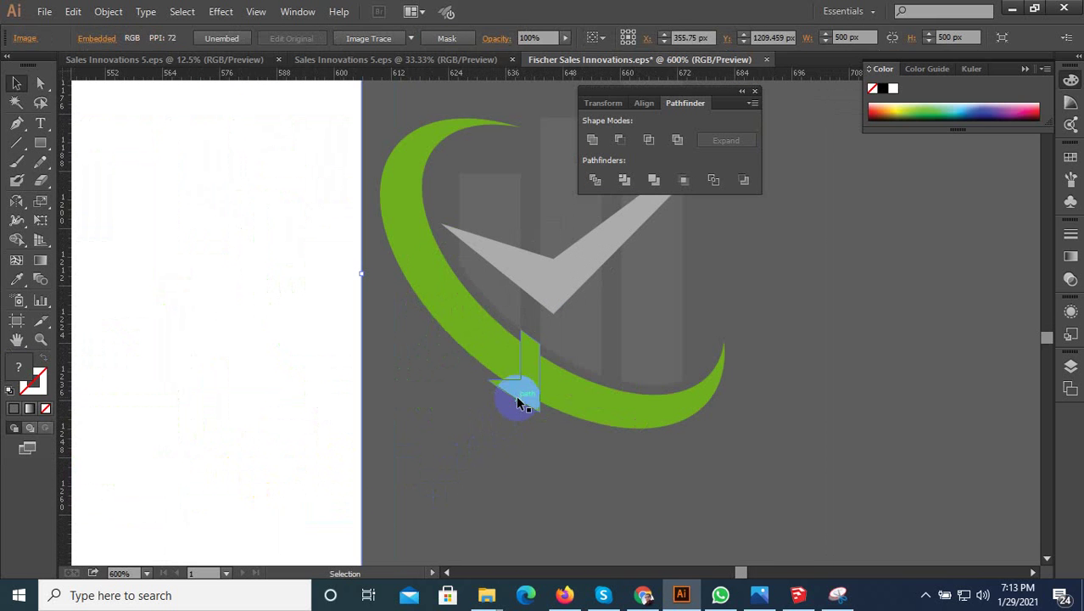
pyautogui.click(505, 414)
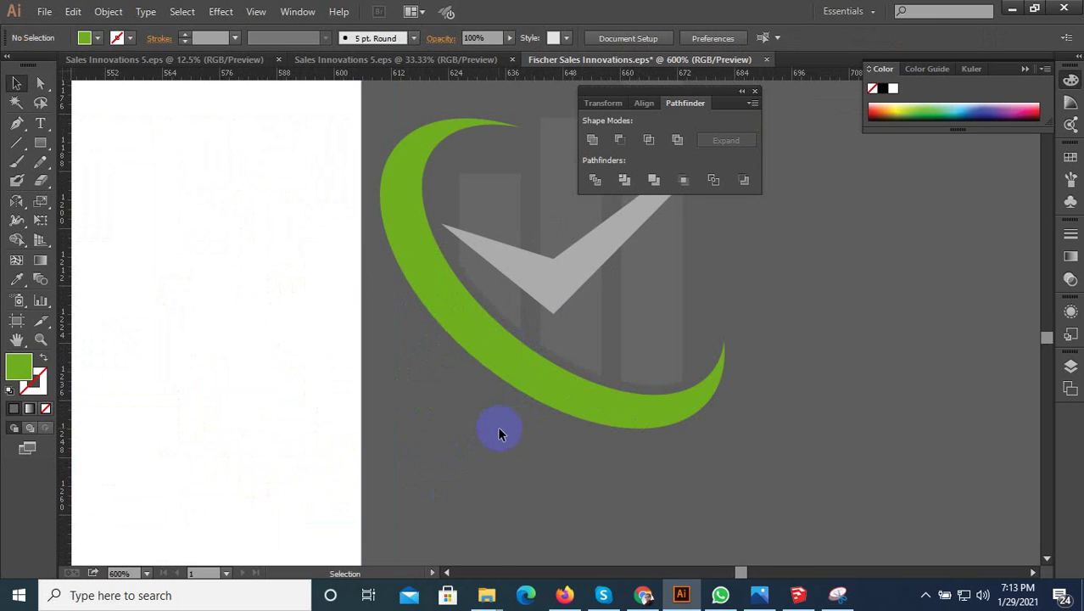
pyautogui.scroll(-3, 571, 436)
pyautogui.scroll(-1, 687, 383)
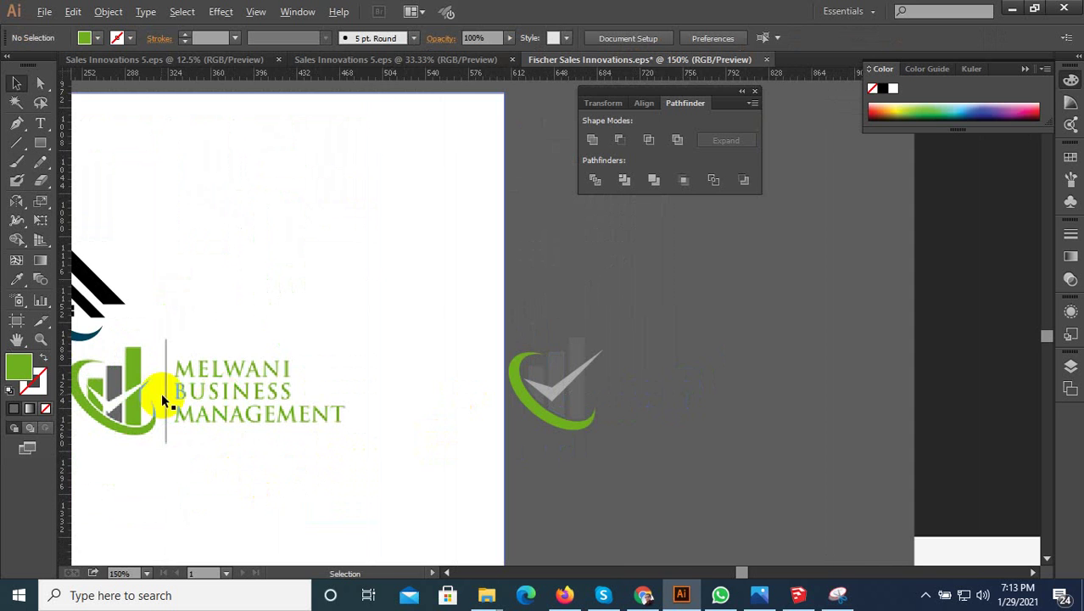
pyautogui.scroll(3, 96, 400)
pyautogui.scroll(-2, 113, 402)
pyautogui.scroll(-1, 116, 409)
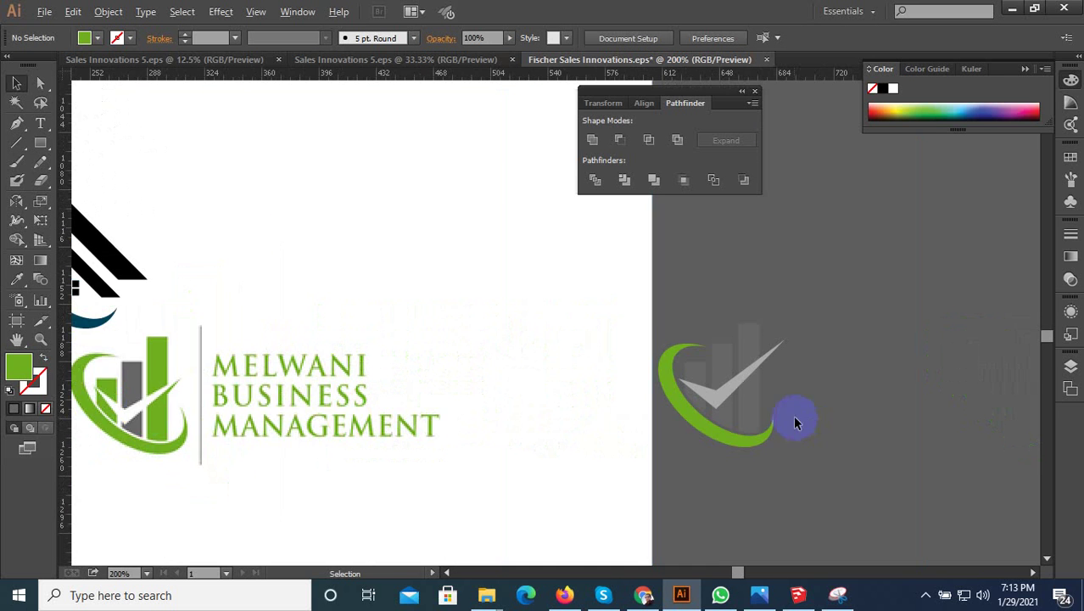
pyautogui.scroll(3, 793, 415)
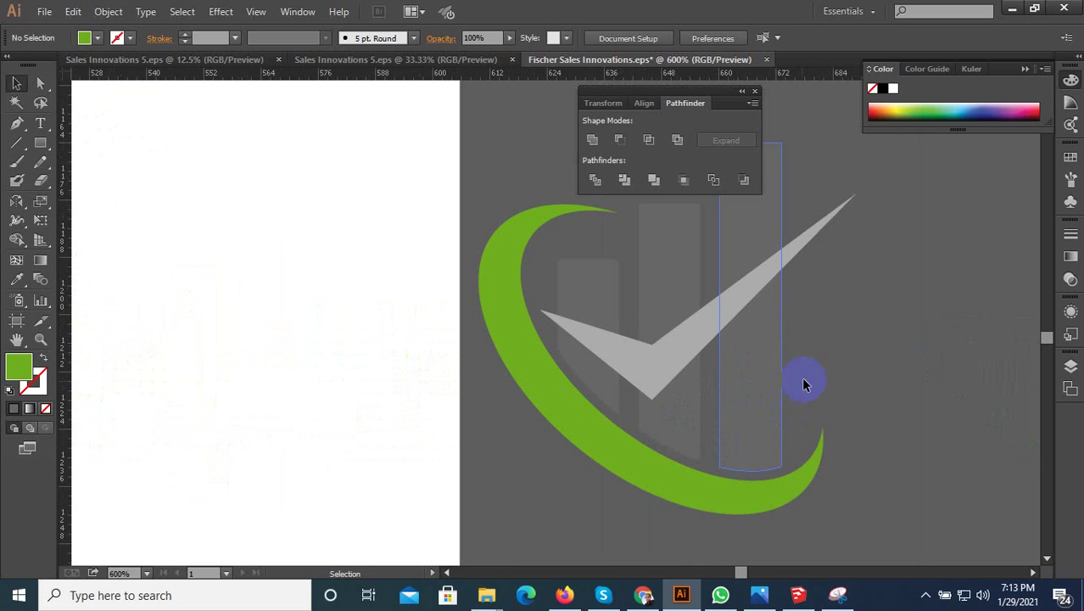
pyautogui.click(557, 308)
pyautogui.scroll(-3, 451, 380)
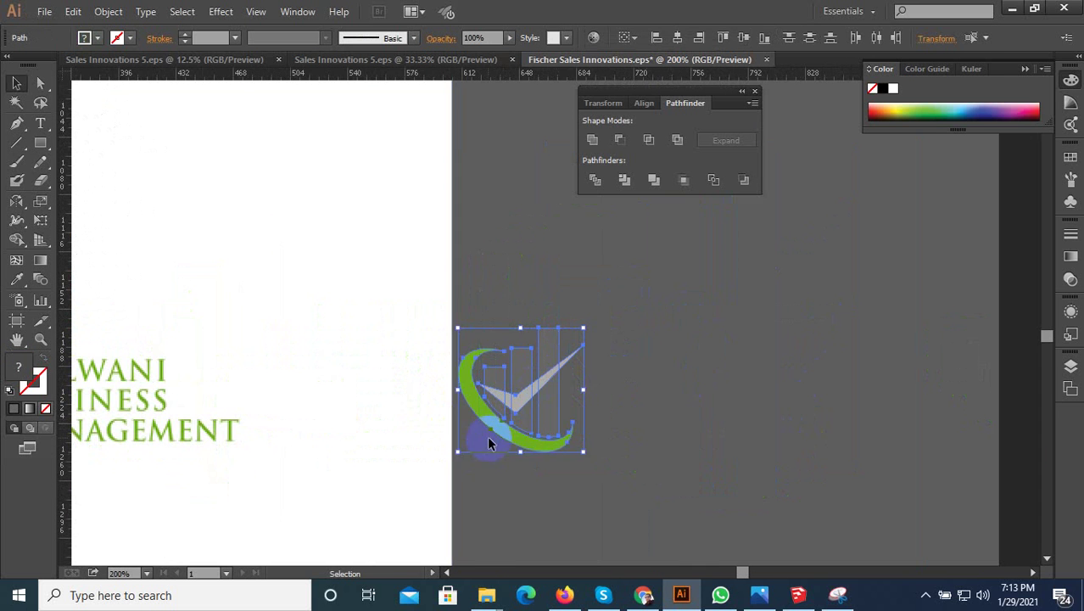
# Duplicate the check logo, apply Pathfinder Trim to the copy, and ungroup it
pyautogui.moveTo(488, 442); pyautogui.dragTo(319, 345)
pyautogui.click(634, 339)
pyautogui.scroll(1, 610, 399)
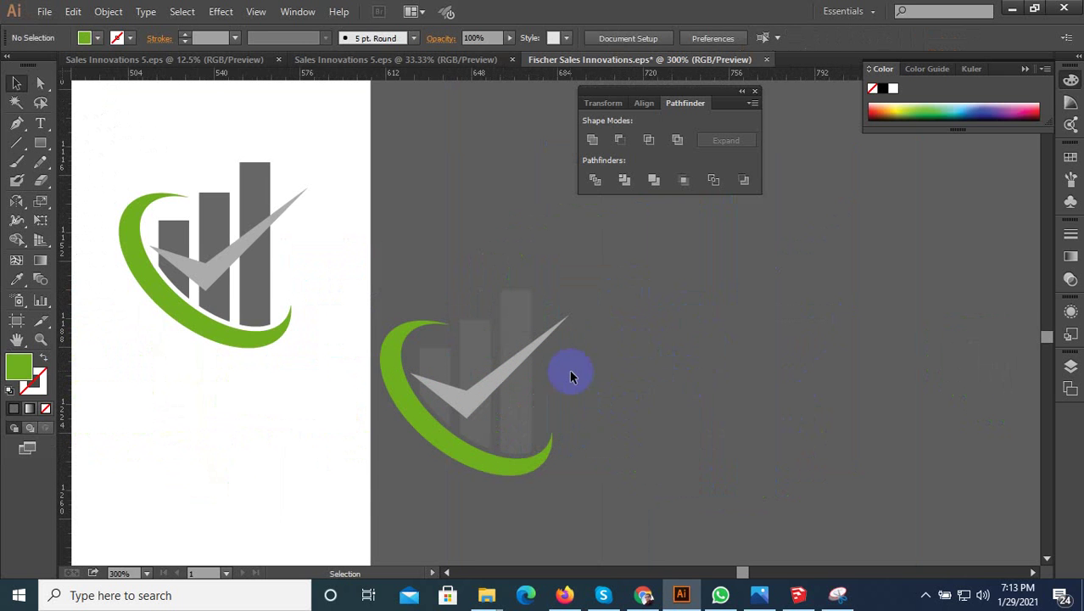
pyautogui.click(425, 386)
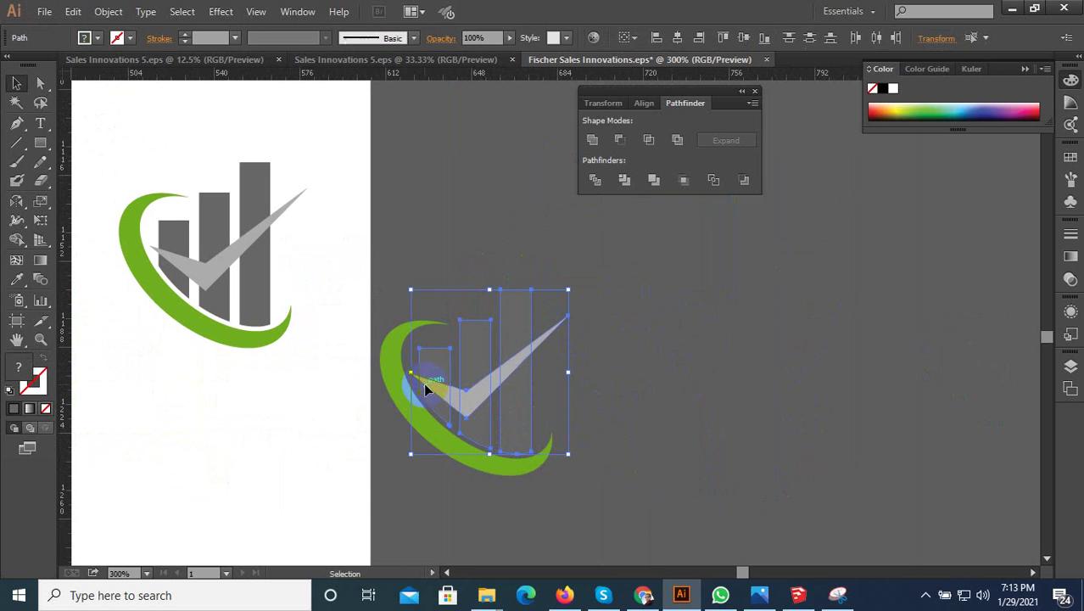
pyautogui.click(624, 181)
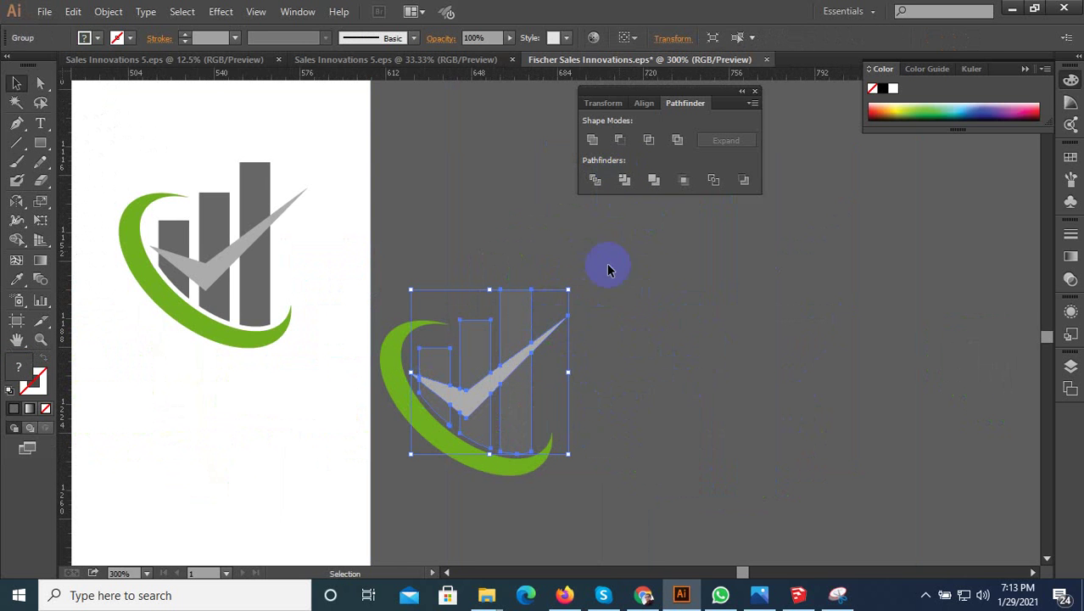
pyautogui.rightClick(560, 339)
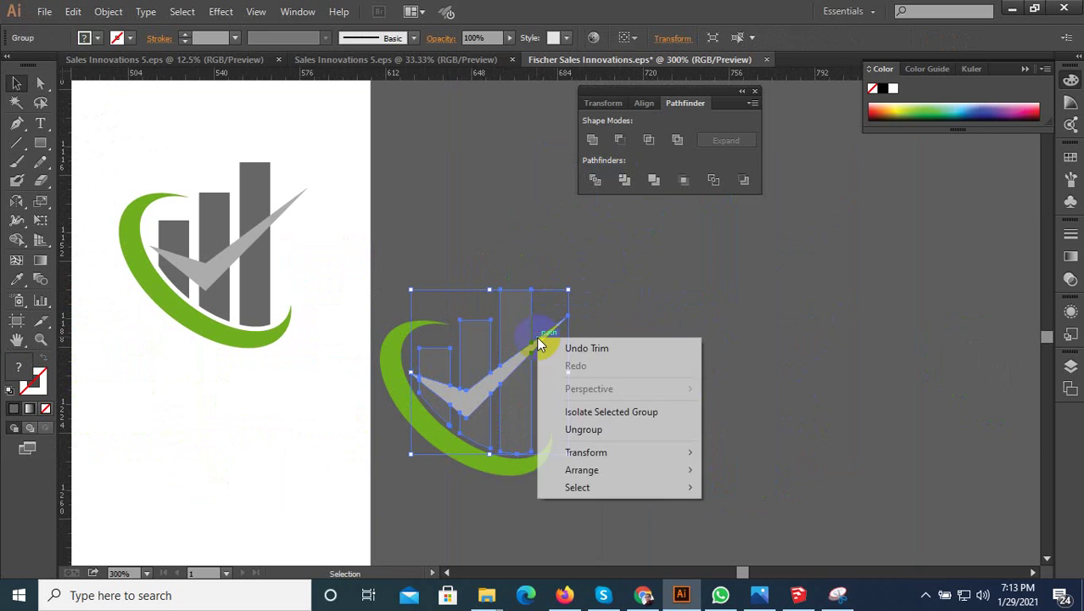
pyautogui.click(593, 432)
# Marquee-select every piece of the trimmed logo copy
pyautogui.click(686, 387)
pyautogui.scroll(-1, 664, 387)
pyautogui.scroll(-1, 664, 387)
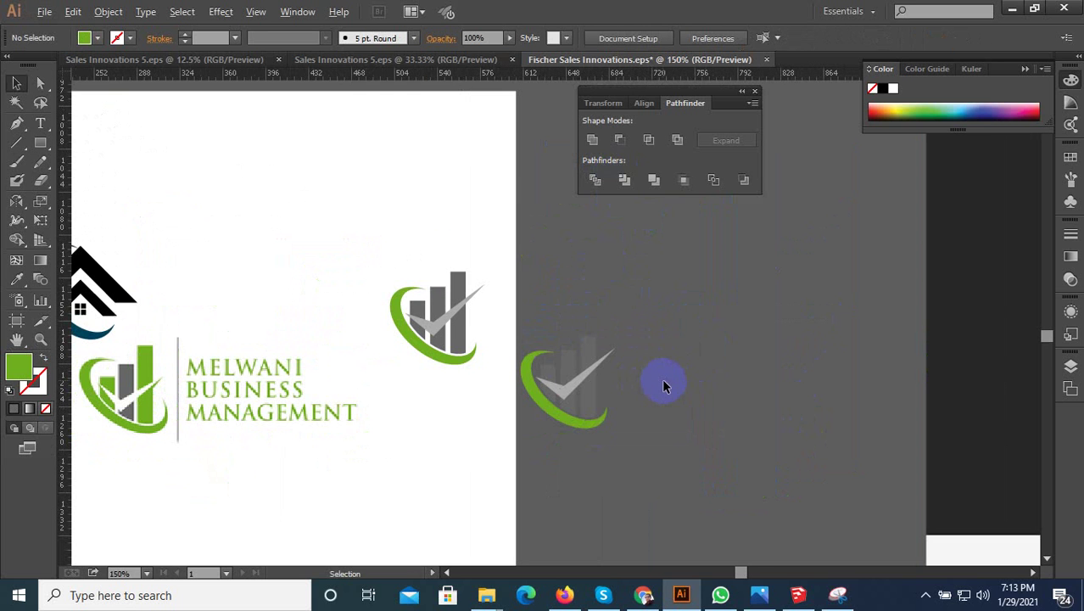
pyautogui.moveTo(665, 387); pyautogui.dragTo(515, 366)
pyautogui.scroll(2, 622, 368)
pyautogui.click(643, 349)
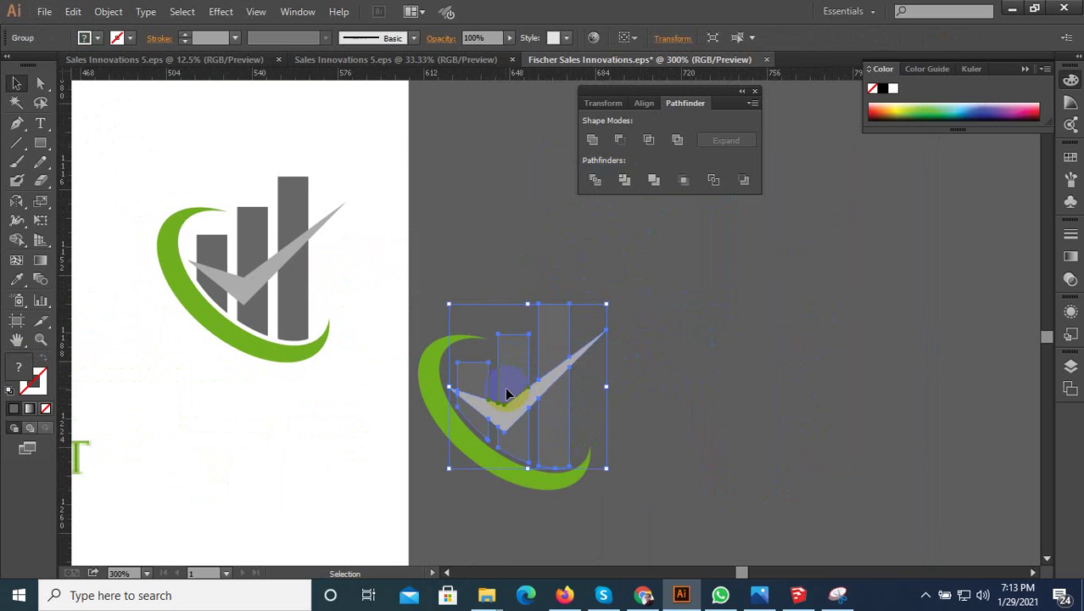
pyautogui.scroll(1, 509, 392)
pyautogui.click(681, 442)
pyautogui.moveTo(456, 386); pyautogui.dragTo(521, 327)
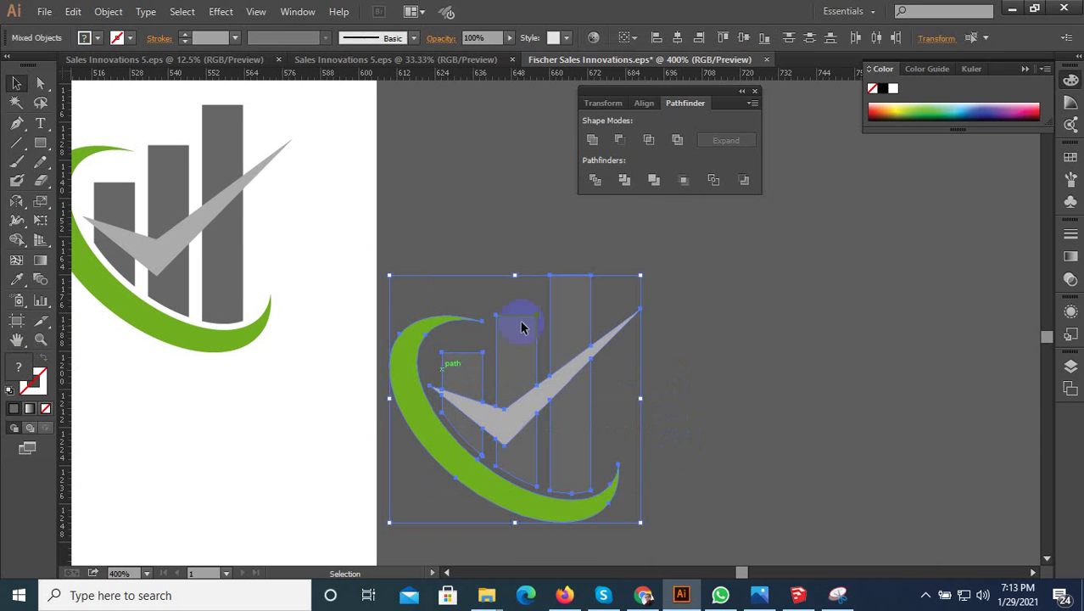
# Divide the logo copy's shapes at their overlaps with Pathfinder and ungroup the pieces
pyautogui.click(596, 185)
pyautogui.rightClick(551, 381)
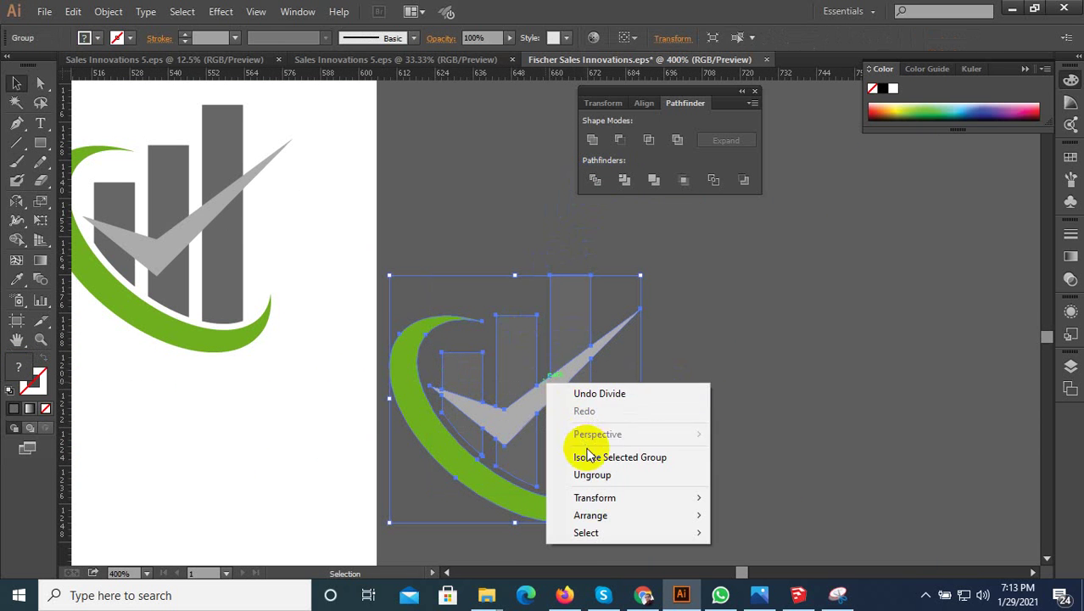
pyautogui.click(776, 331)
pyautogui.hotkey('ctrl', 'a')
pyautogui.click(670, 396)
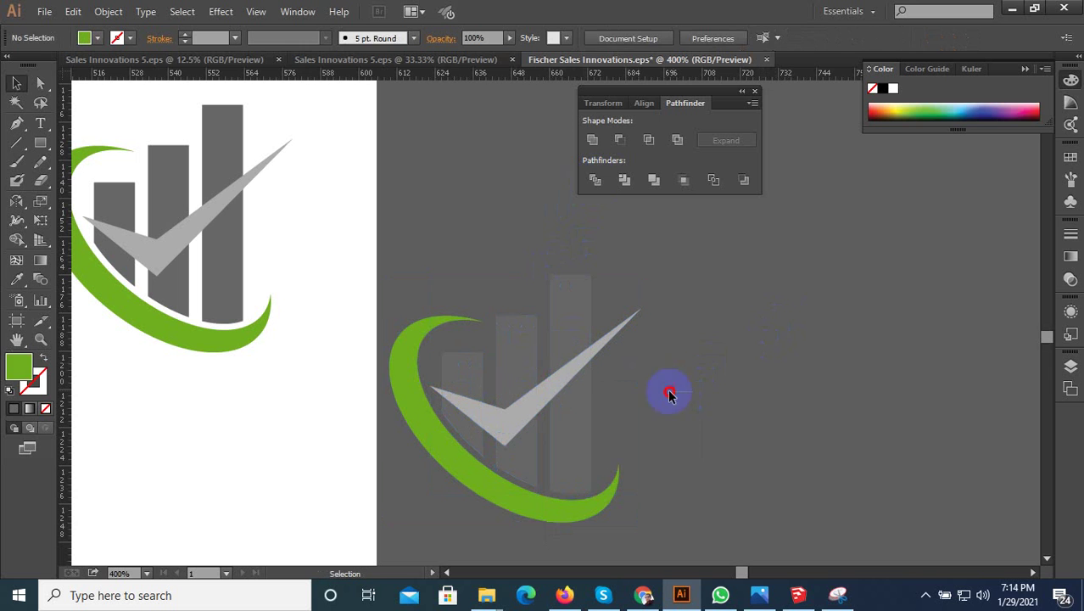
pyautogui.click(407, 367)
pyautogui.click(594, 180)
pyautogui.rightClick(584, 324)
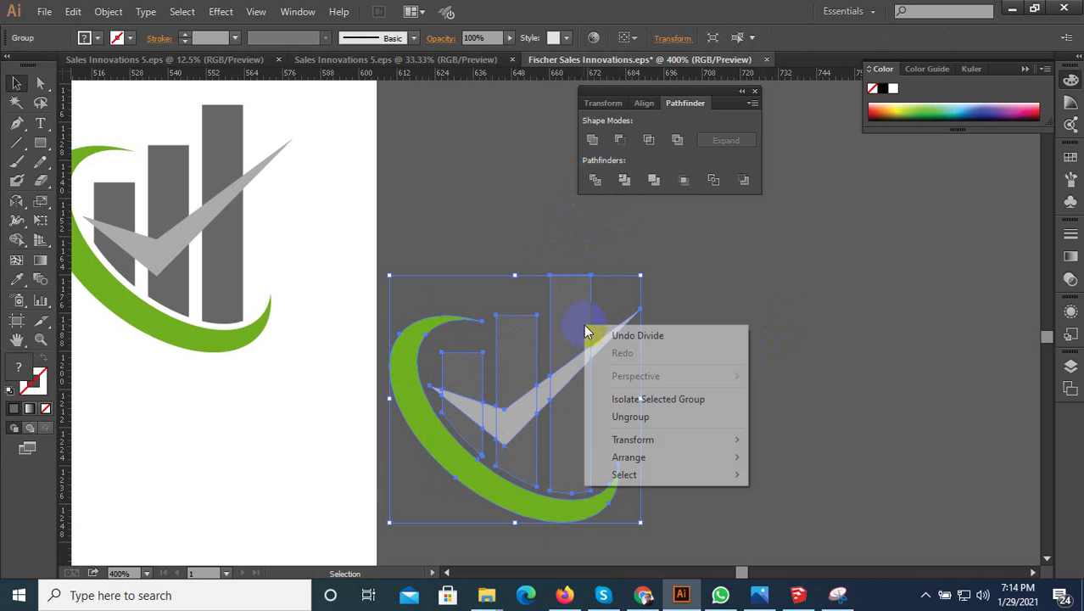
pyautogui.click(638, 415)
pyautogui.click(613, 420)
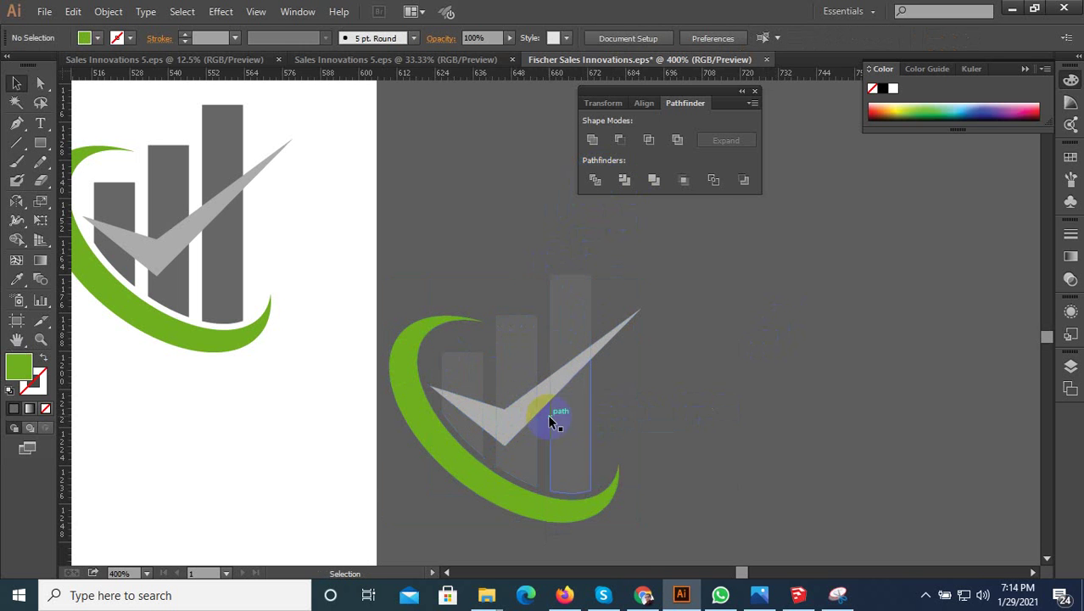
# Delete each tick piece over the bars, keeping only the upper wedge and left tip
pyautogui.keyDown('alt'); pyautogui.scroll(1, 489, 434); pyautogui.keyUp('alt')
pyautogui.click(482, 419)
pyautogui.press('Delete')
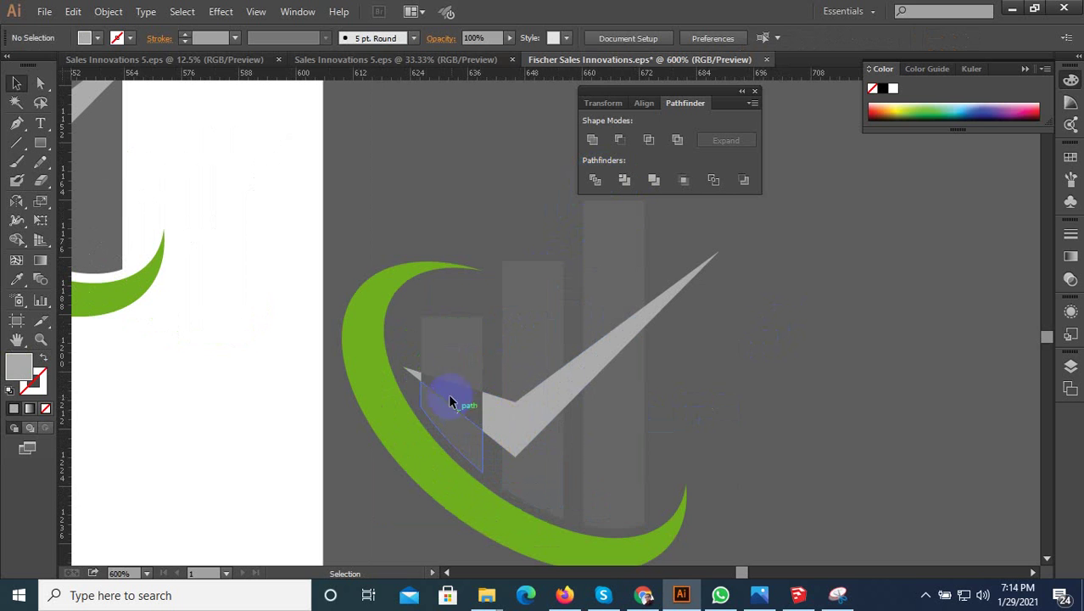
pyautogui.click(514, 415)
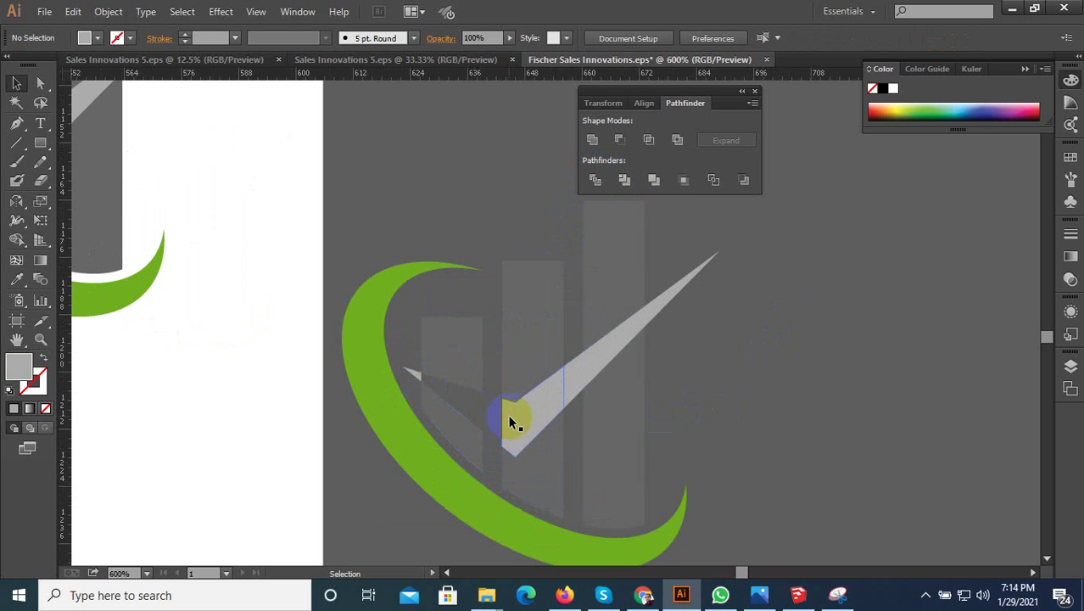
pyautogui.press('Delete')
pyautogui.click(570, 388)
pyautogui.press('Delete')
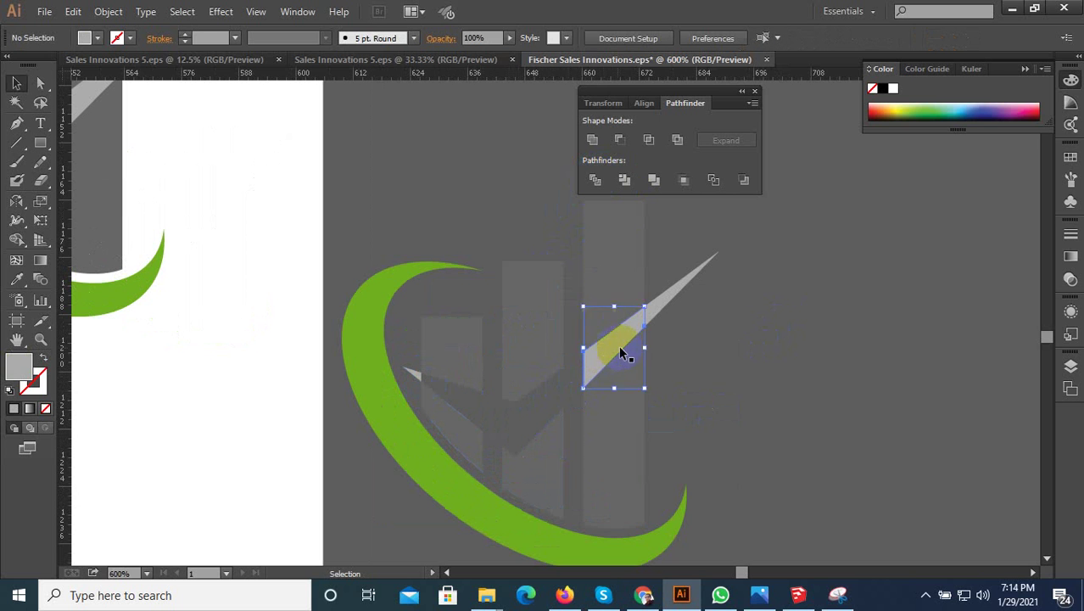
pyautogui.press('Delete')
pyautogui.click(655, 314)
pyautogui.press('Delete')
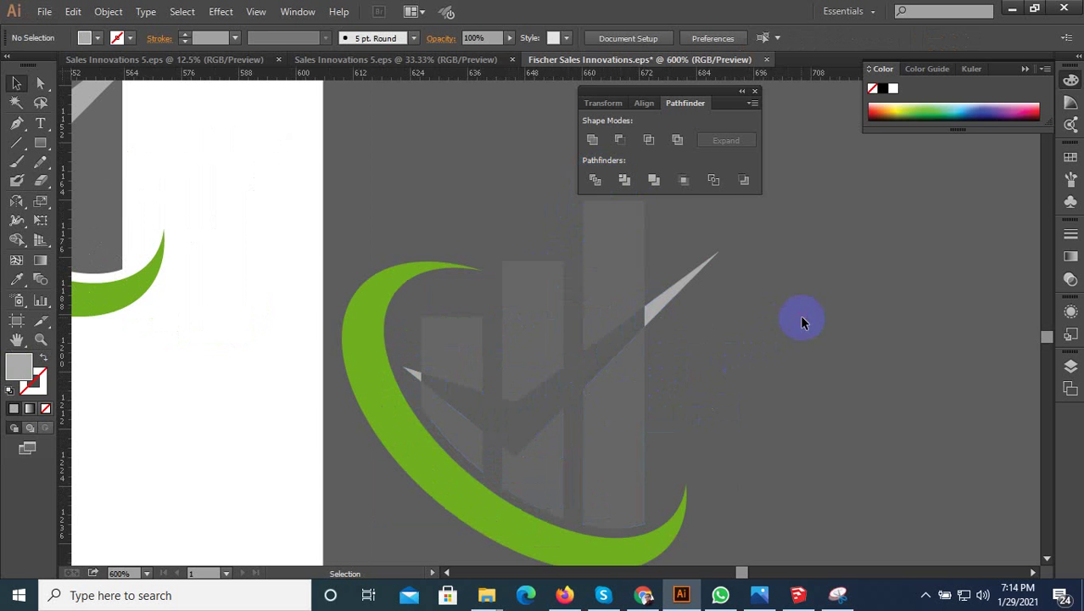
# Select the remaining light checkmark wedge and zoom in around it
pyautogui.click(681, 301)
pyautogui.scroll(-4, 703, 352)
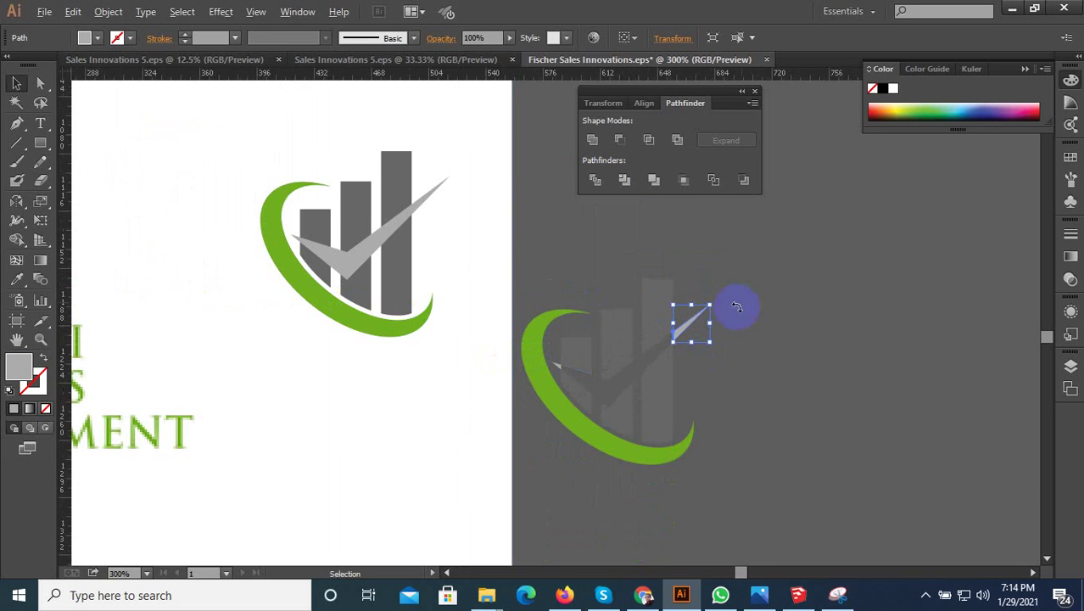
pyautogui.hscroll(-3, 173, 367)
pyautogui.scroll(3, 237, 341)
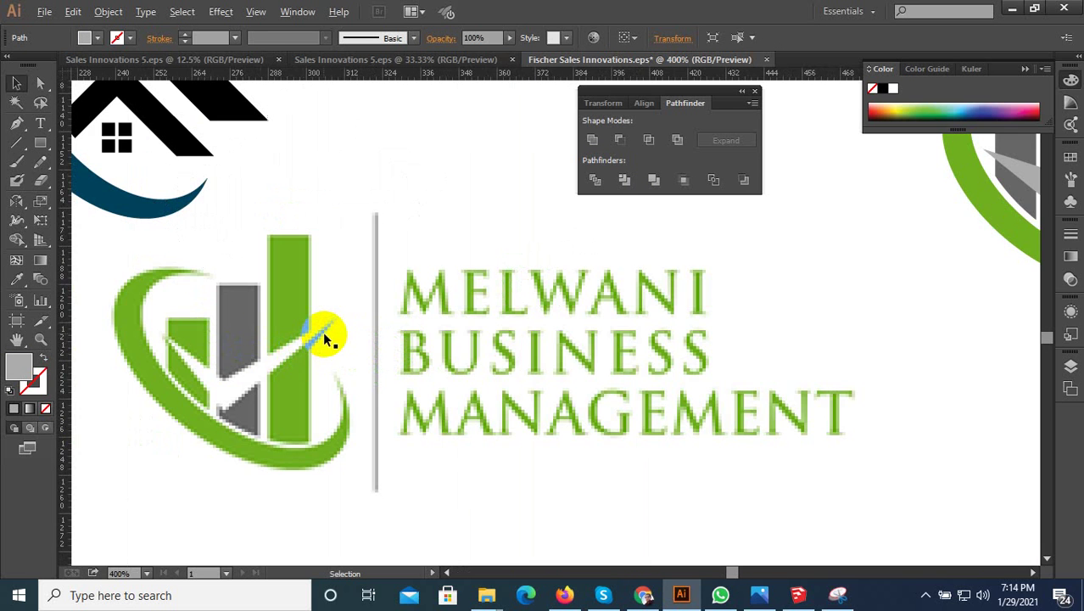
pyautogui.scroll(-2, 213, 398)
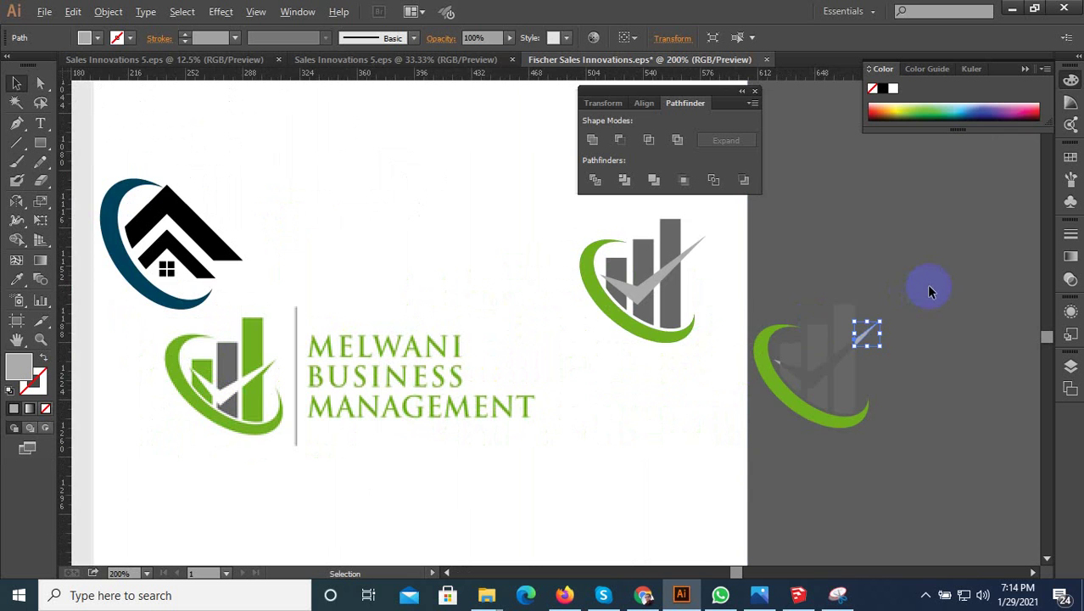
pyautogui.scroll(2, 893, 374)
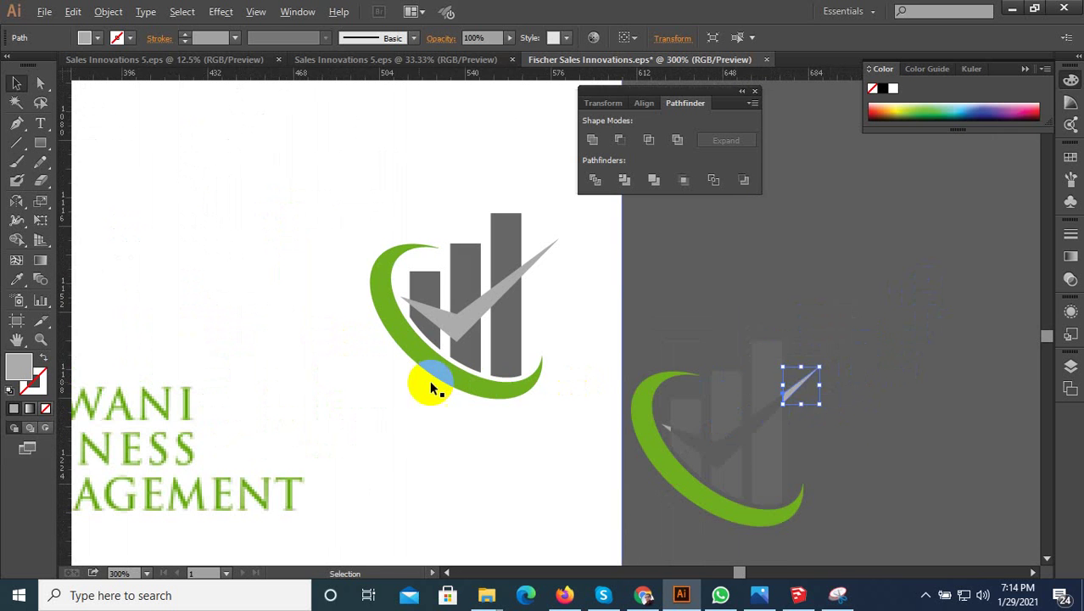
pyautogui.scroll(-2, 705, 358)
pyautogui.scroll(3, 265, 390)
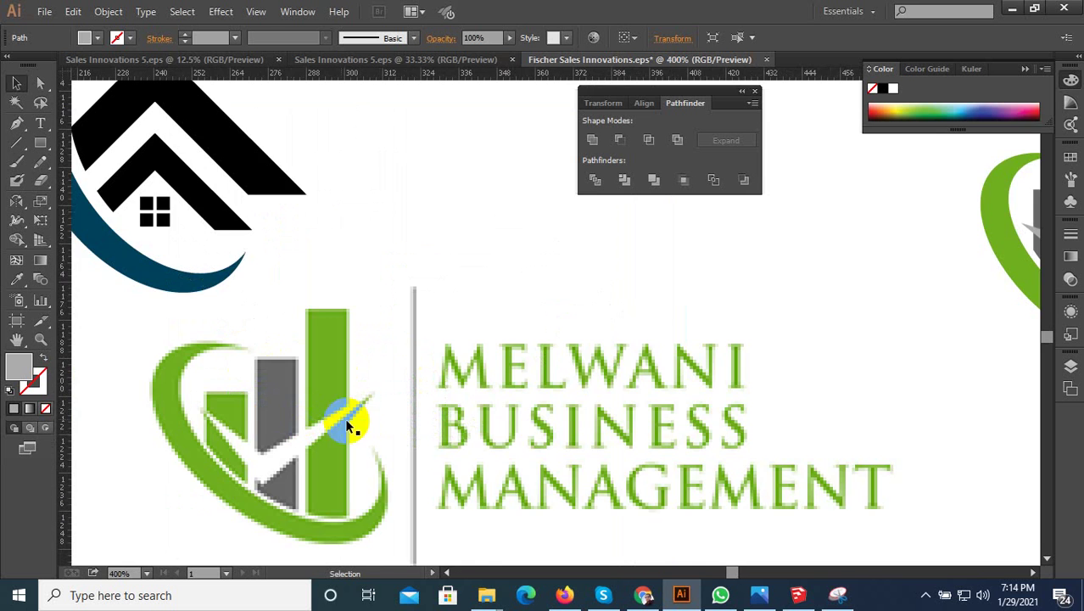
pyautogui.scroll(2, 352, 422)
pyautogui.scroll(-1, 448, 358)
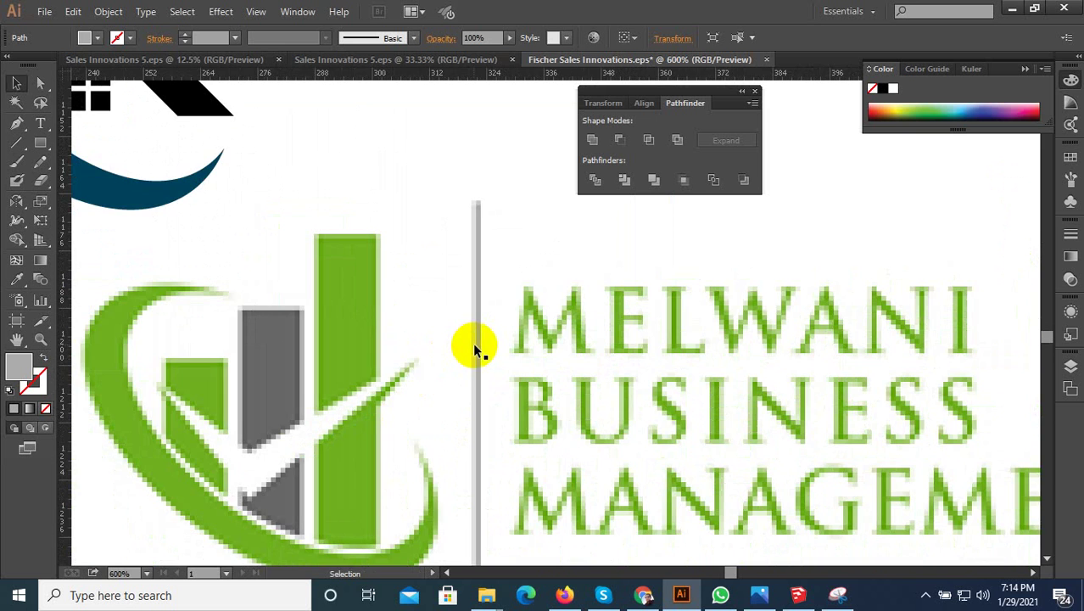
pyautogui.scroll(-2, 179, 406)
pyautogui.scroll(-1, 666, 408)
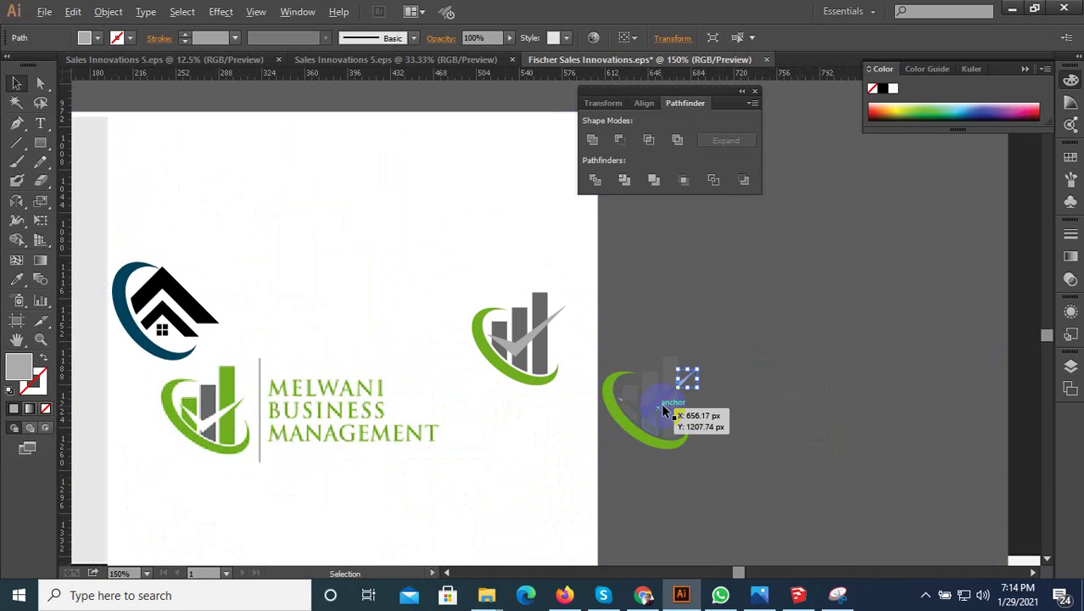
pyautogui.scroll(3, 662, 403)
pyautogui.scroll(1, 629, 428)
pyautogui.scroll(1, 630, 424)
pyautogui.scroll(1, 624, 422)
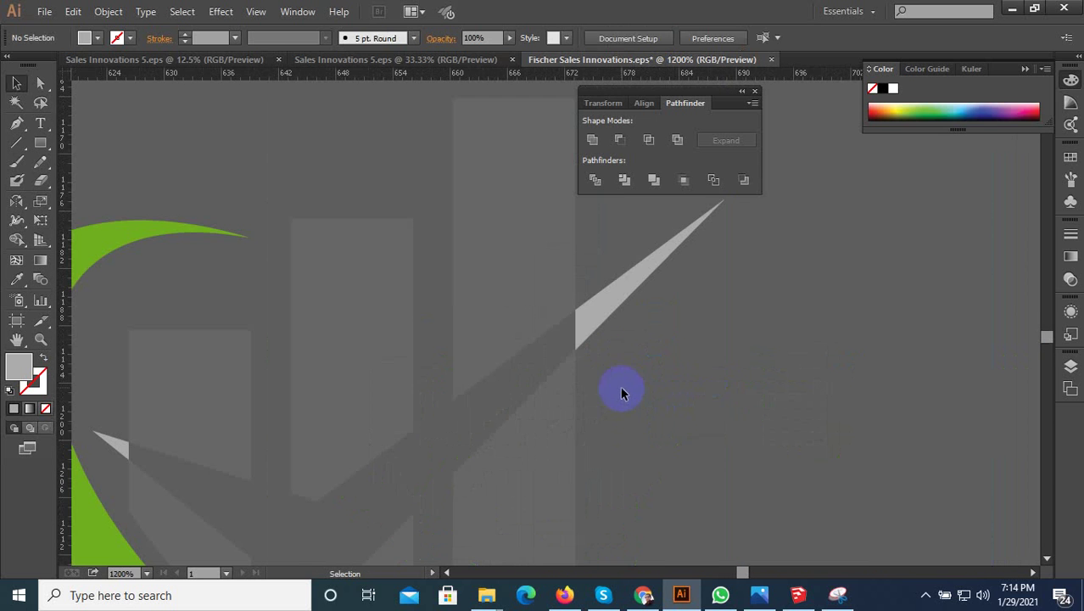
# Reposition and fine-tune the checkmark wedge's lower corner point
pyautogui.moveTo(588, 340); pyautogui.dragTo(594, 365)
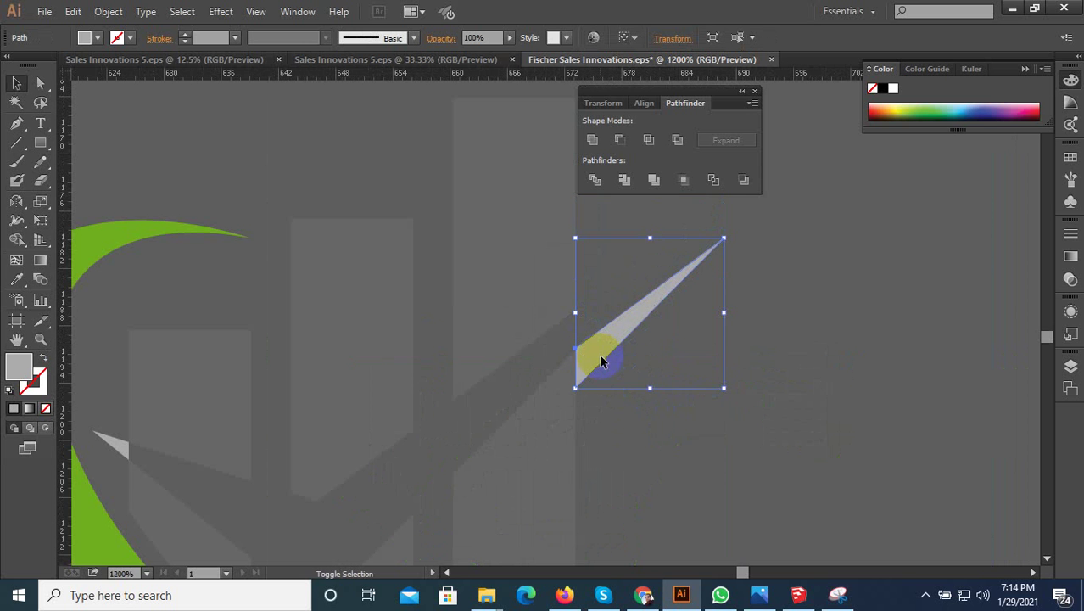
pyautogui.click(896, 320)
pyautogui.hotkey('ctrl', '+')
pyautogui.hotkey('ctrl', '+')
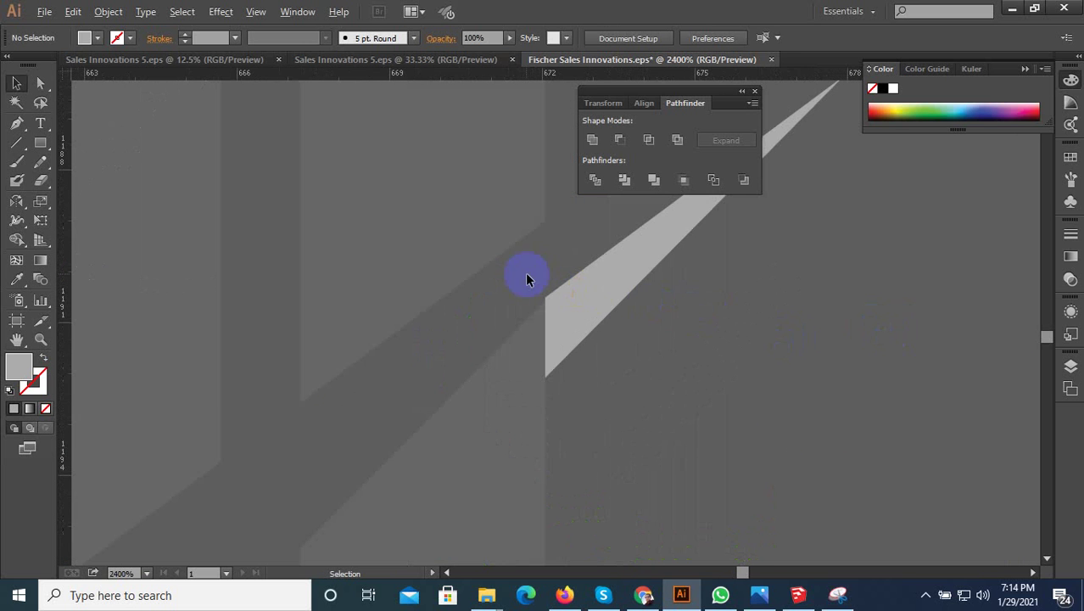
pyautogui.keyDown('alt'); pyautogui.scroll(3, 531, 276); pyautogui.keyUp('alt')
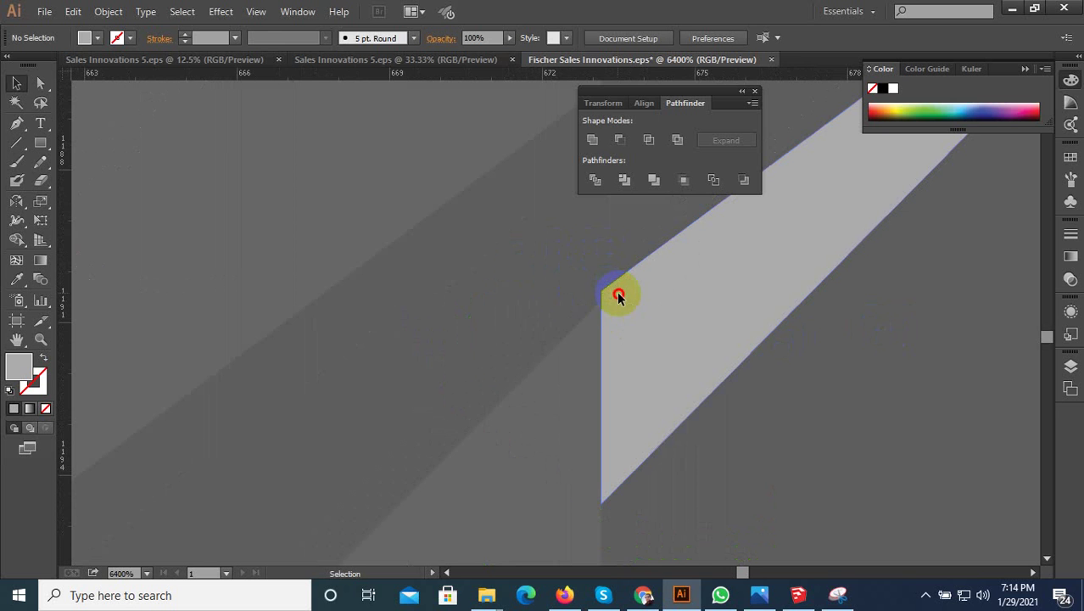
pyautogui.moveTo(618, 296); pyautogui.dragTo(620, 310)
pyautogui.keyDown('alt'); pyautogui.scroll(-3, 888, 272); pyautogui.keyUp('alt')
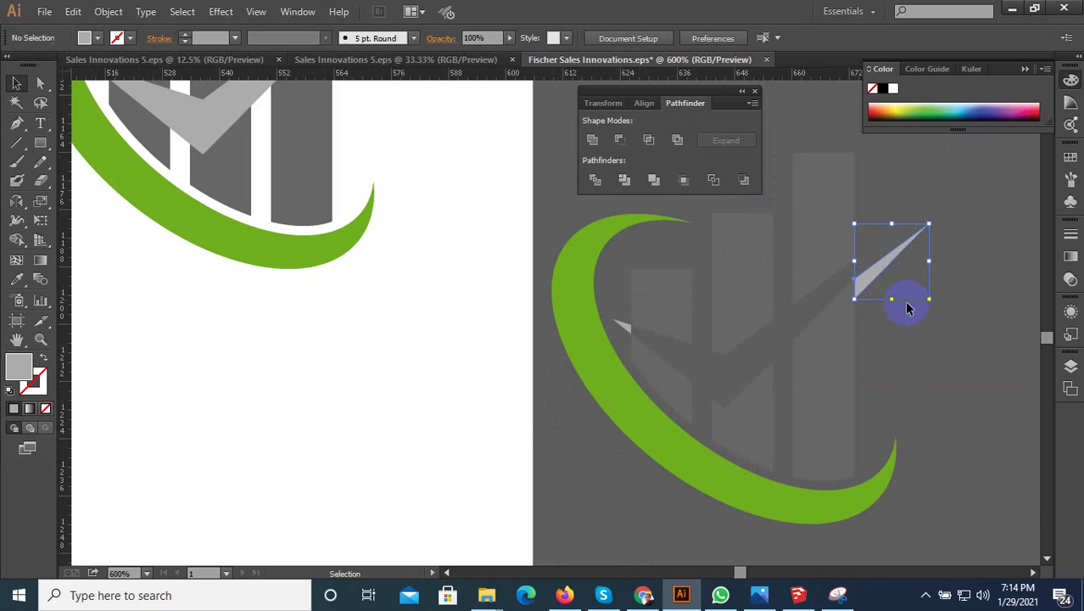
pyautogui.keyDown('alt'); pyautogui.scroll(-4, 900, 297); pyautogui.keyUp('alt')
pyautogui.keyDown('alt'); pyautogui.scroll(3, 639, 348); pyautogui.keyUp('alt')
pyautogui.keyDown('alt'); pyautogui.scroll(4, 614, 323); pyautogui.keyUp('alt')
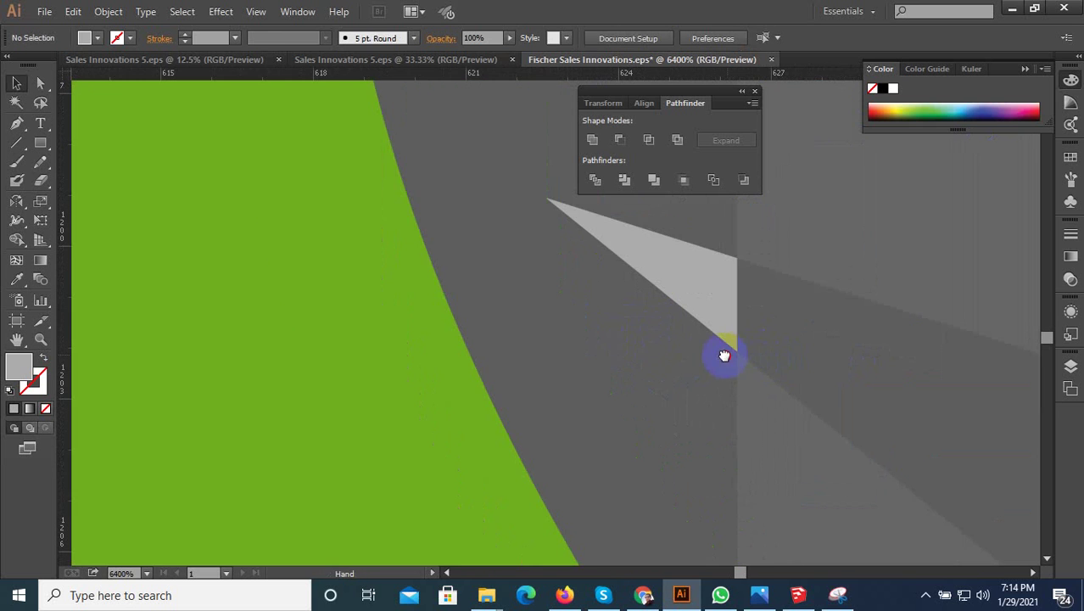
# Move the small grey triangle down against the swoosh's edge
pyautogui.moveTo(724, 354); pyautogui.dragTo(606, 332)
pyautogui.click(574, 299)
pyautogui.moveTo(567, 280); pyautogui.dragTo(561, 374)
pyautogui.keyDown('alt'); pyautogui.scroll(-5, 443, 274); pyautogui.keyUp('alt')
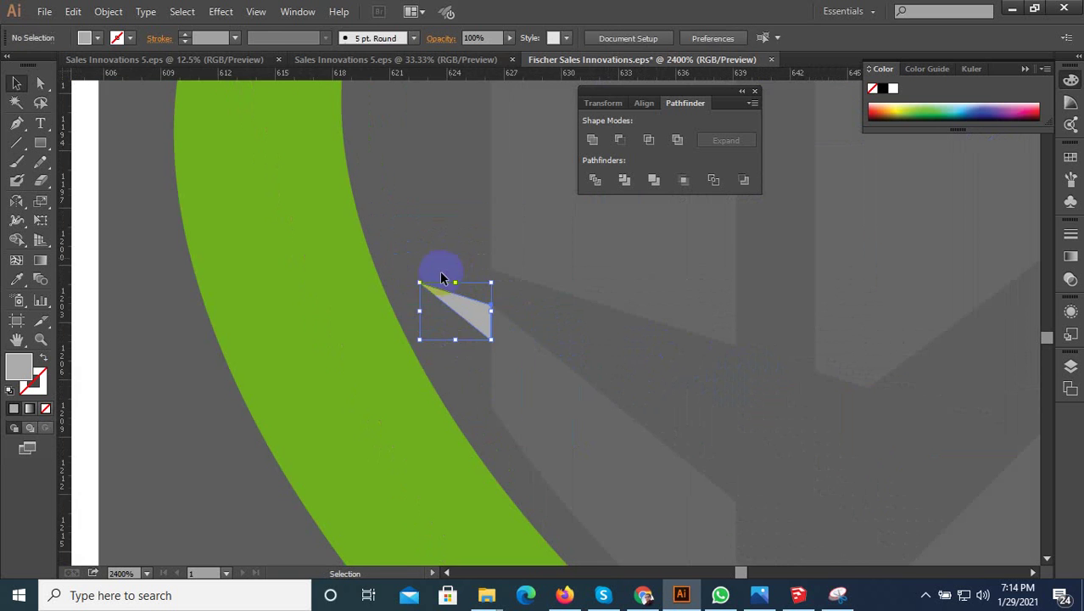
pyautogui.click(474, 371)
# Select the grey triangle sliver for point editing with the Direct Selection tool
pyautogui.keyDown('alt'); pyautogui.scroll(-3, 474, 371); pyautogui.keyUp('alt')
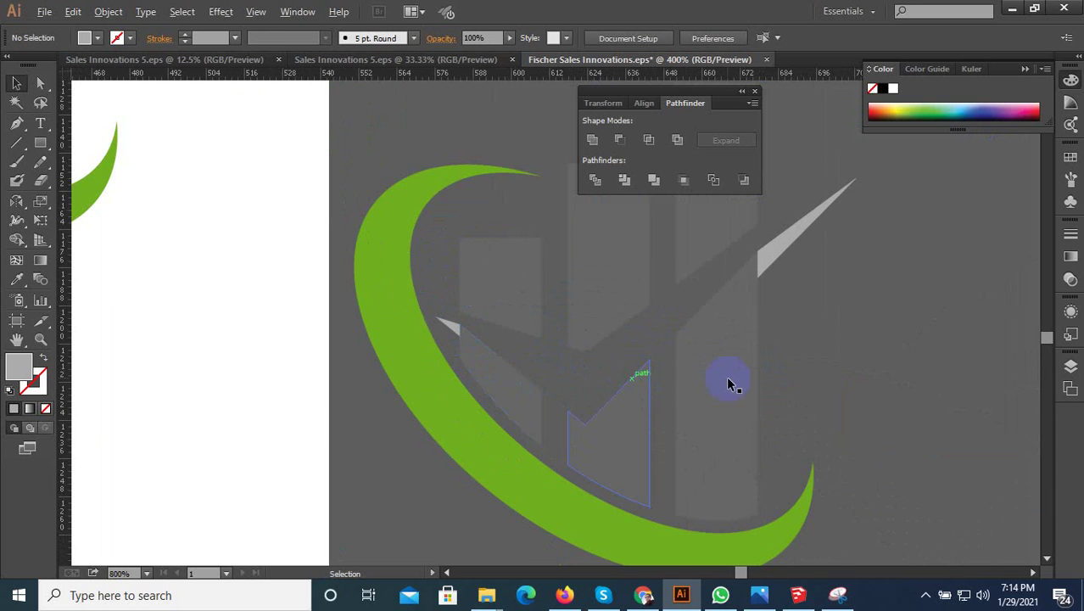
pyautogui.keyDown('alt'); pyautogui.scroll(-2, 726, 383); pyautogui.keyUp('alt')
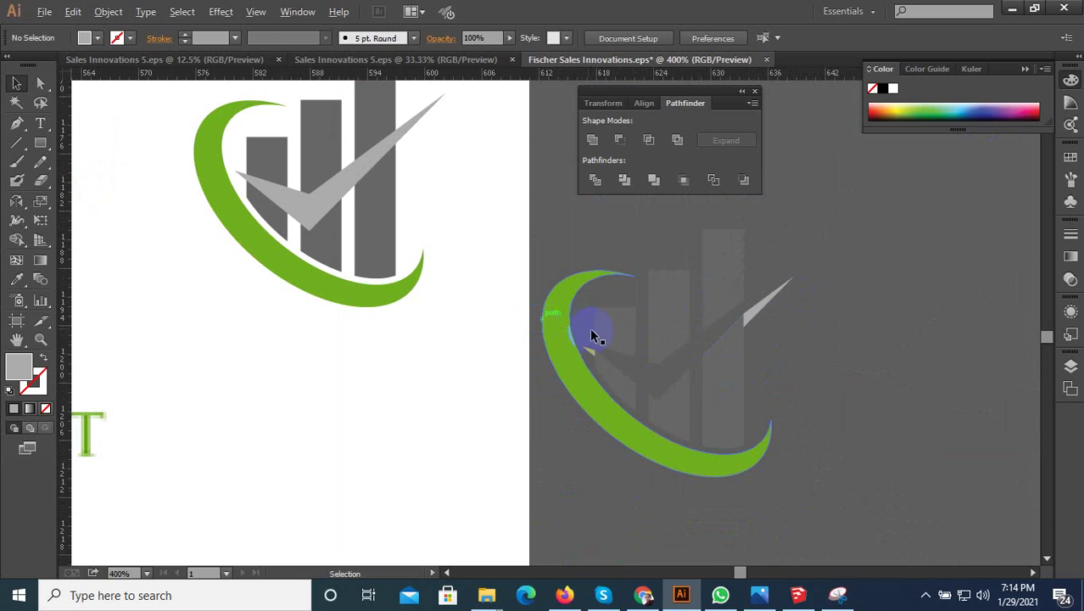
pyautogui.keyDown('alt'); pyautogui.scroll(3, 594, 339); pyautogui.keyUp('alt')
pyautogui.keyDown('alt'); pyautogui.scroll(2, 703, 410); pyautogui.keyUp('alt')
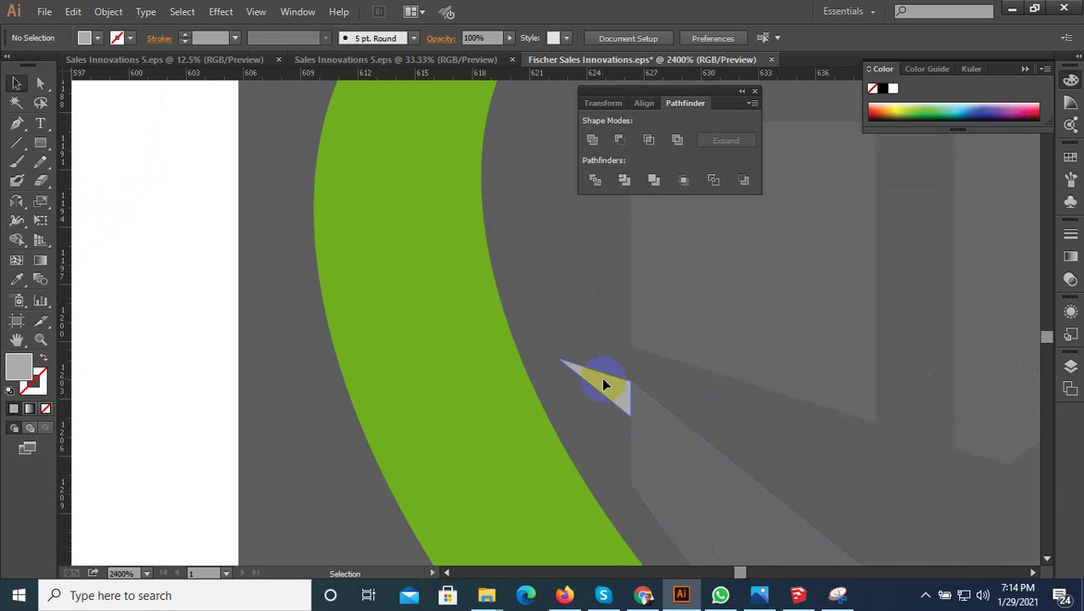
pyautogui.click(605, 380)
pyautogui.click(39, 84)
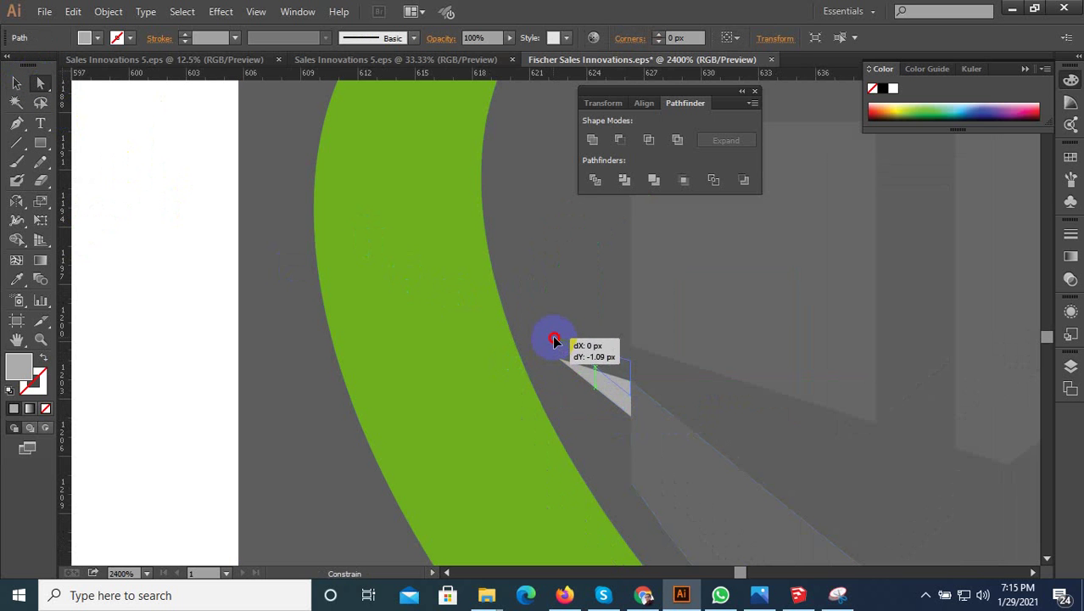
# Pull a triangle corner up, then move the whole triangle down and right
pyautogui.moveTo(559, 363); pyautogui.dragTo(559, 339)
pyautogui.press('v')
pyautogui.click(609, 371)
pyautogui.press('a')
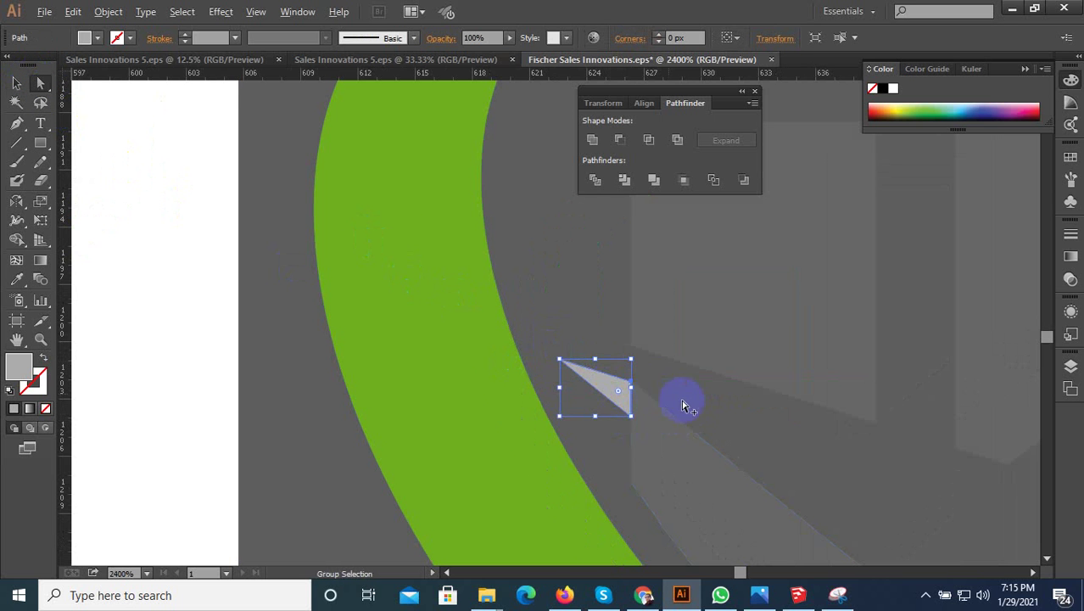
pyautogui.keyDown('alt'); pyautogui.scroll(2, 683, 399); pyautogui.keyUp('alt')
pyautogui.click(18, 83)
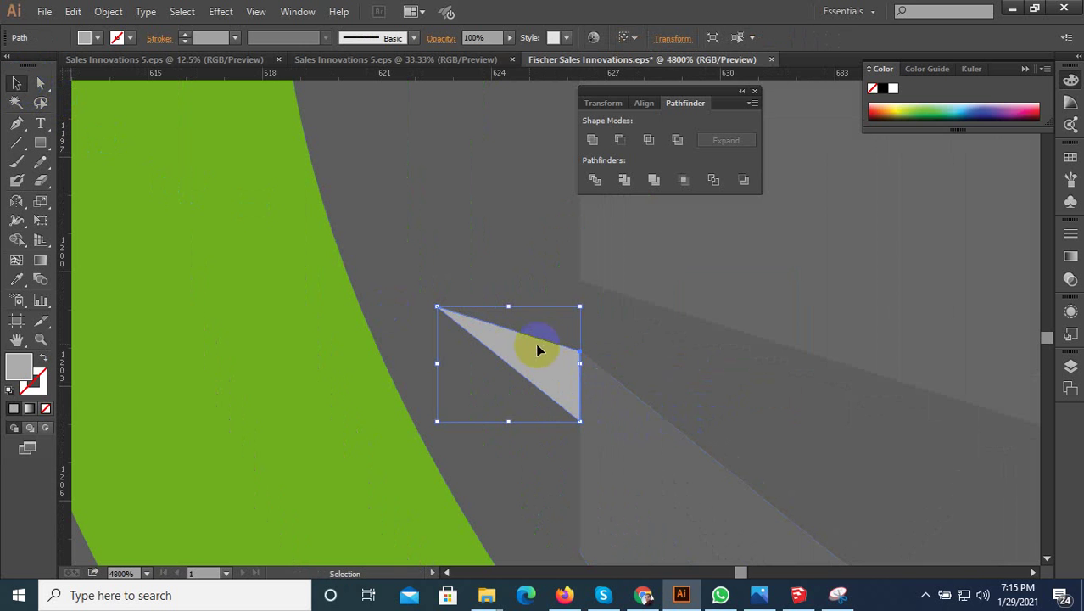
pyautogui.moveTo(537, 348); pyautogui.dragTo(676, 462)
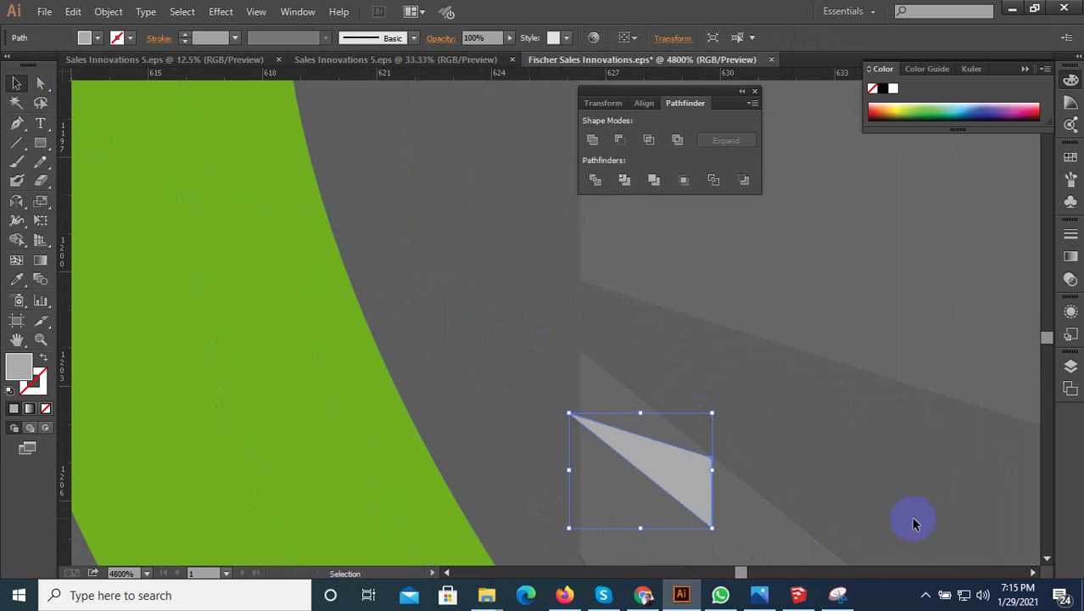
# Raise the triangle's left corner and snap its right corner onto the bar intersection
pyautogui.keyDown('alt'); pyautogui.scroll(1, 740, 489); pyautogui.keyUp('alt')
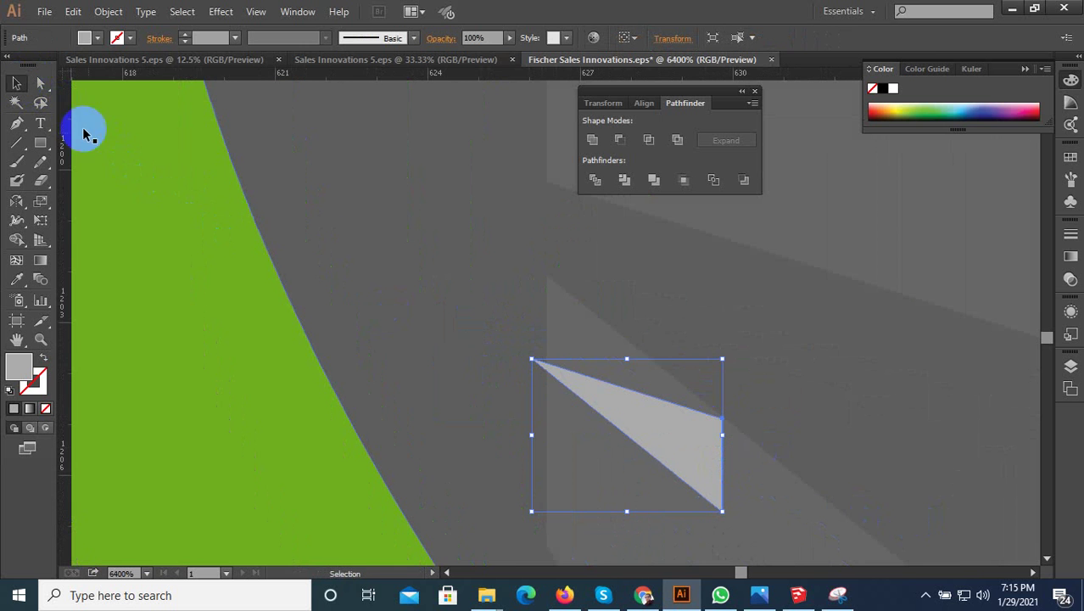
pyautogui.click(41, 83)
pyautogui.moveTo(533, 368); pyautogui.dragTo(546, 277)
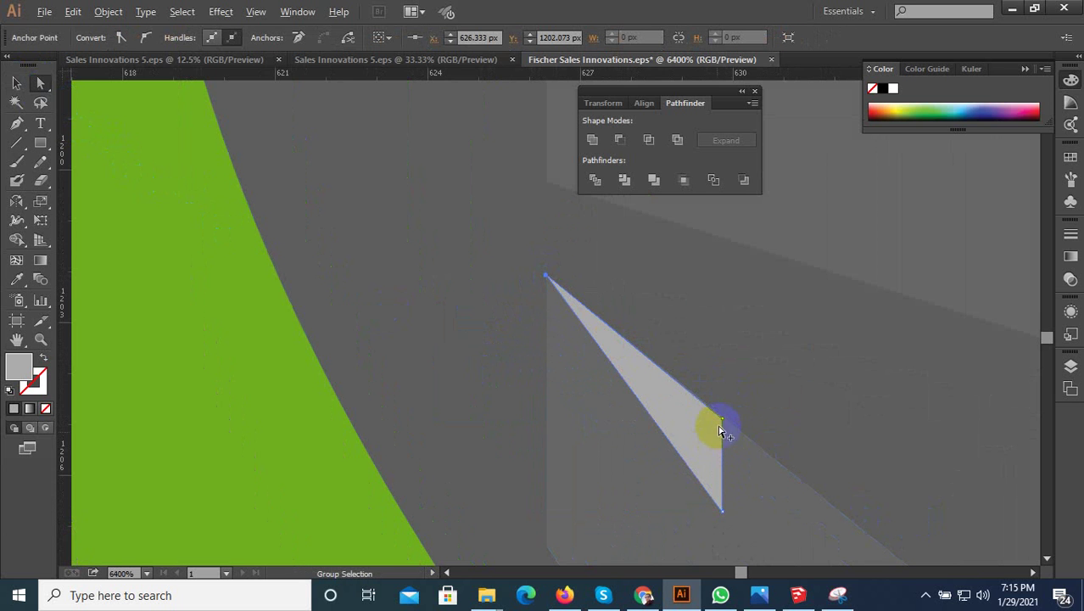
pyautogui.moveTo(719, 430); pyautogui.dragTo(724, 417)
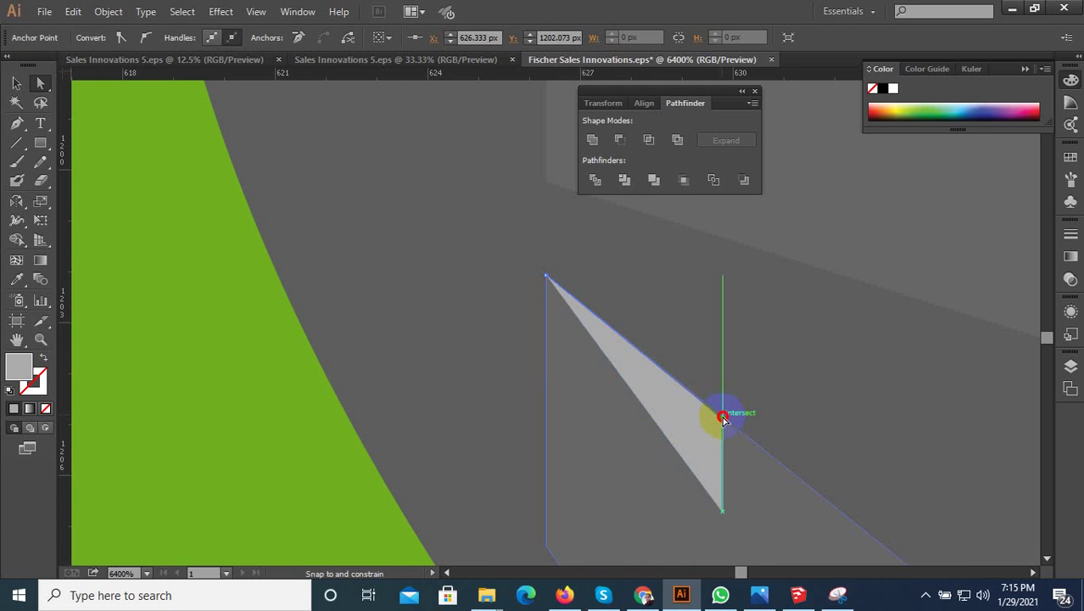
pyautogui.click(16, 83)
# Move the triangle up and left into place and nudge it slightly down
pyautogui.hotkey('ctrl', '-')
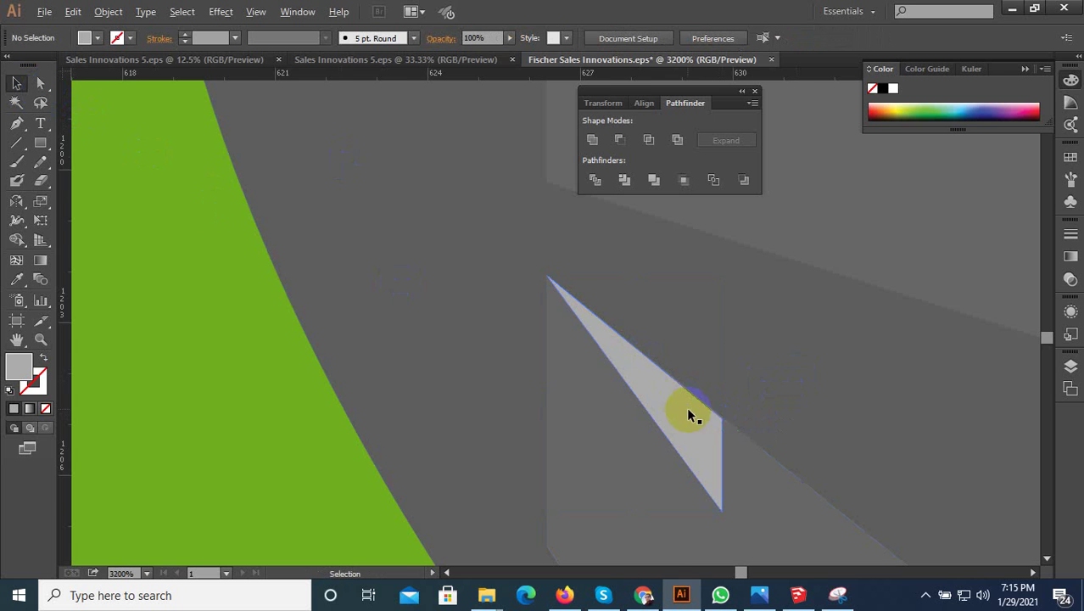
pyautogui.moveTo(688, 412); pyautogui.dragTo(604, 348)
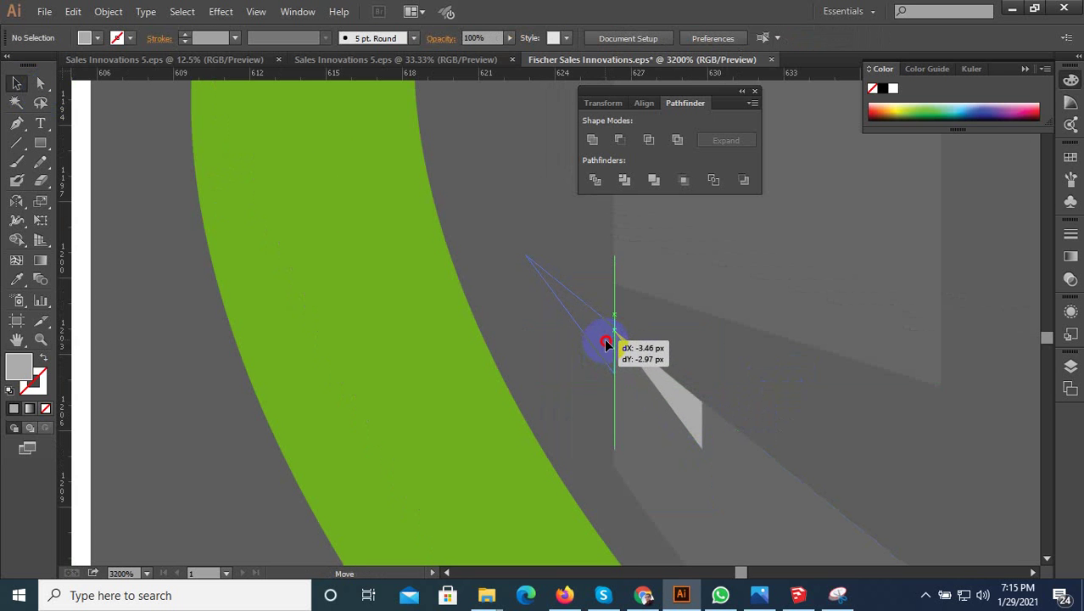
pyautogui.moveTo(606, 342); pyautogui.dragTo(625, 347)
pyautogui.hotkey('ctrl', '+')
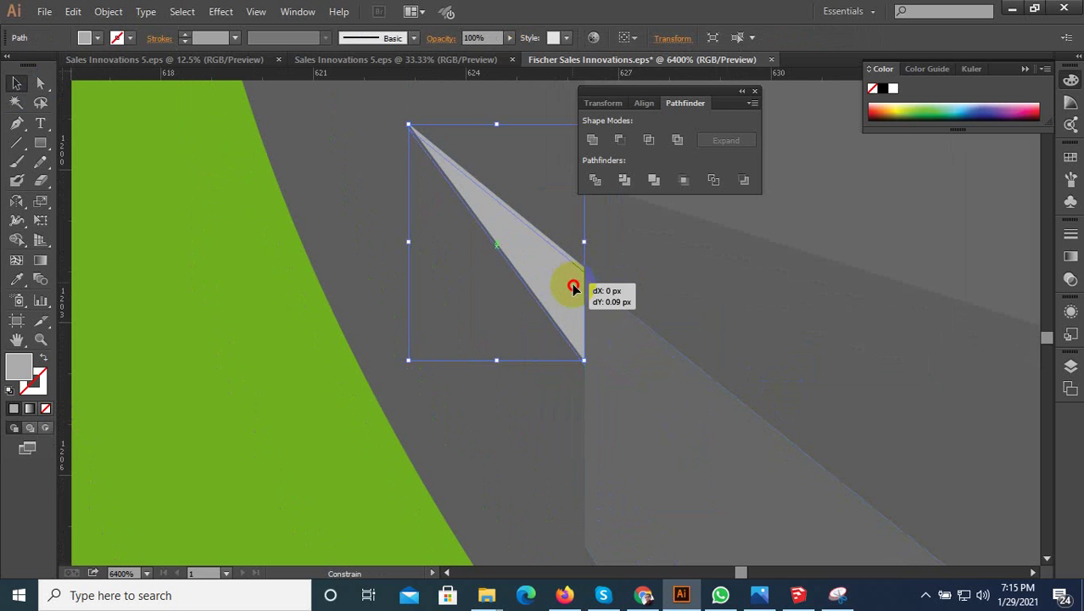
pyautogui.moveTo(575, 281); pyautogui.dragTo(575, 286)
pyautogui.click(649, 293)
pyautogui.keyDown('alt'); pyautogui.scroll(-3, 512, 365); pyautogui.keyUp('alt')
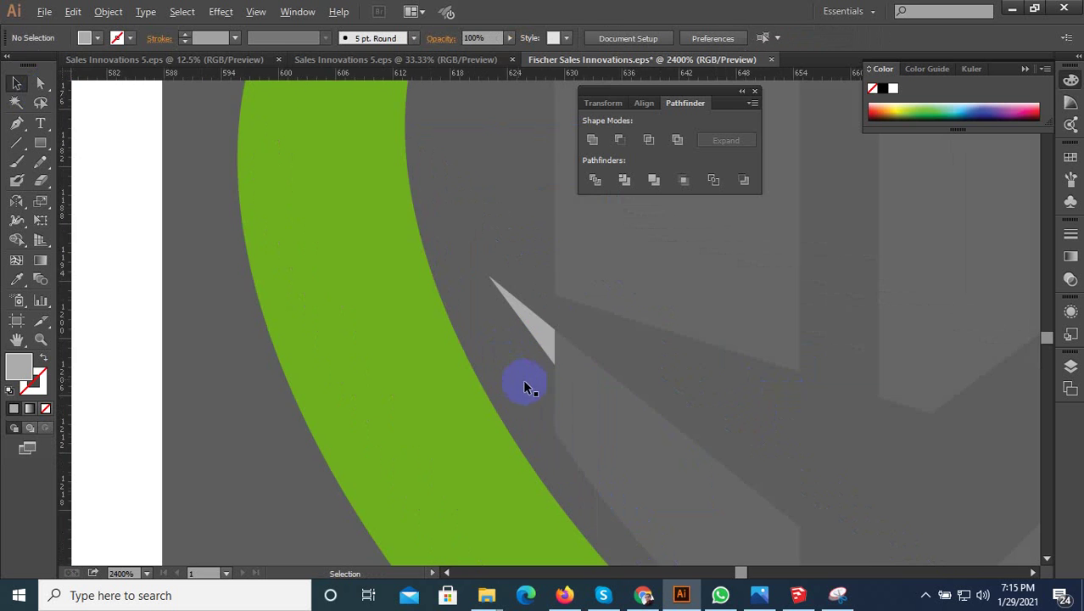
pyautogui.keyDown('alt'); pyautogui.scroll(-3, 526, 379); pyautogui.keyUp('alt')
pyautogui.keyDown('alt'); pyautogui.scroll(-4, 568, 395); pyautogui.keyUp('alt')
pyautogui.keyDown('alt'); pyautogui.scroll(3, 653, 405); pyautogui.keyUp('alt')
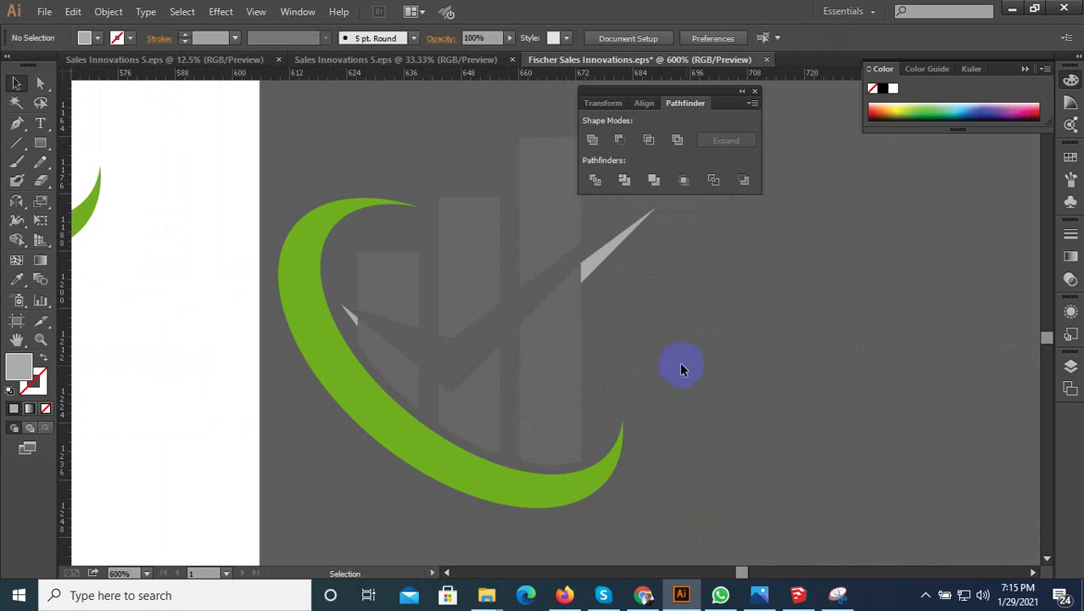
# Eyedropper the swoosh's green onto the tall bar, short bar and checkmark pieces
pyautogui.click(562, 246)
pyautogui.click(16, 280)
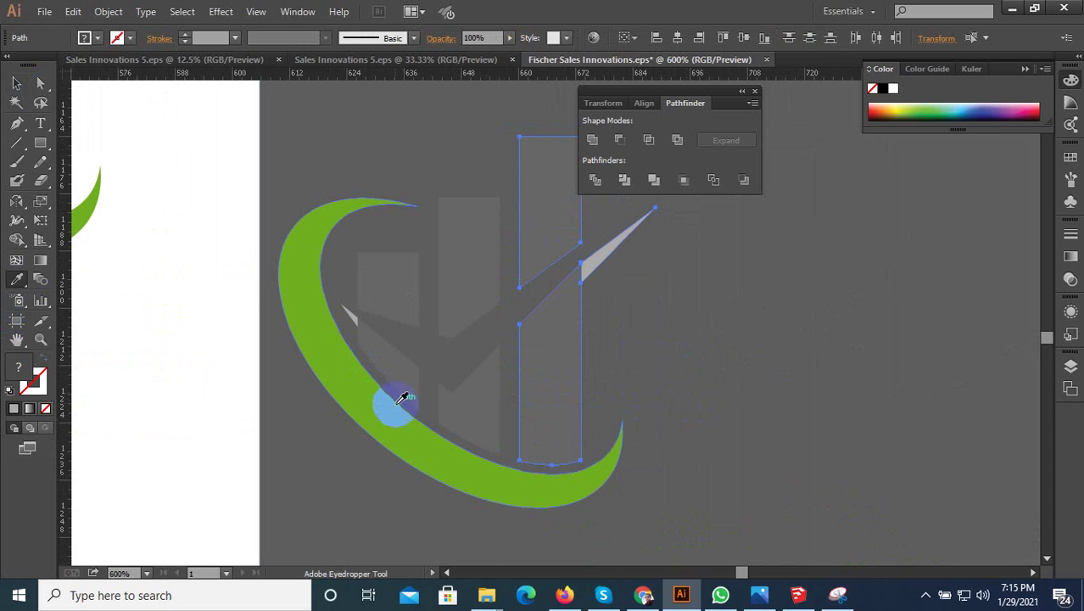
pyautogui.click(380, 409)
pyautogui.click(19, 82)
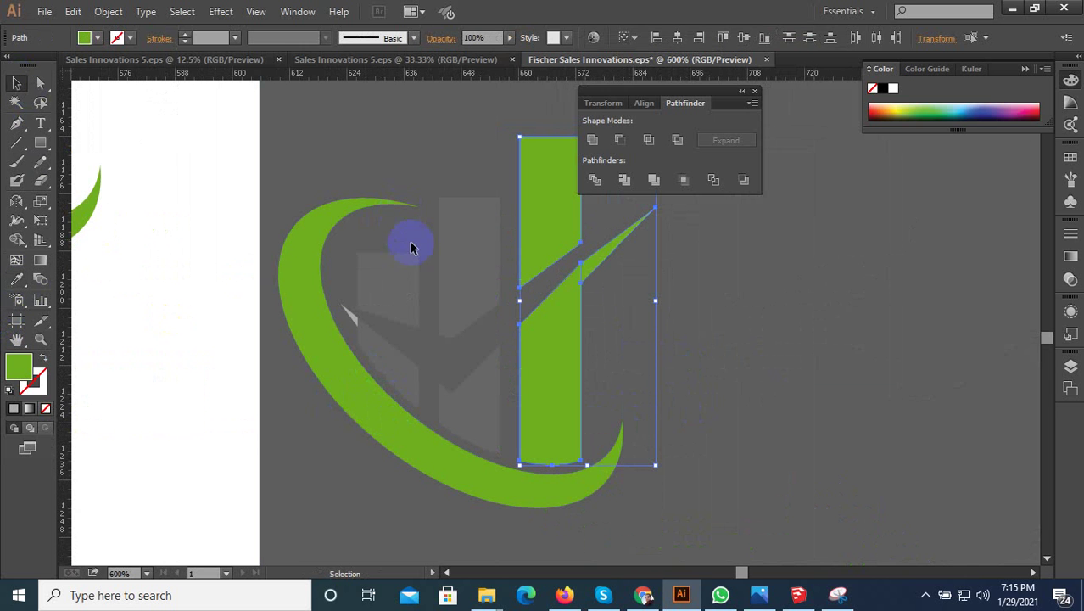
pyautogui.click(342, 328)
pyautogui.click(16, 280)
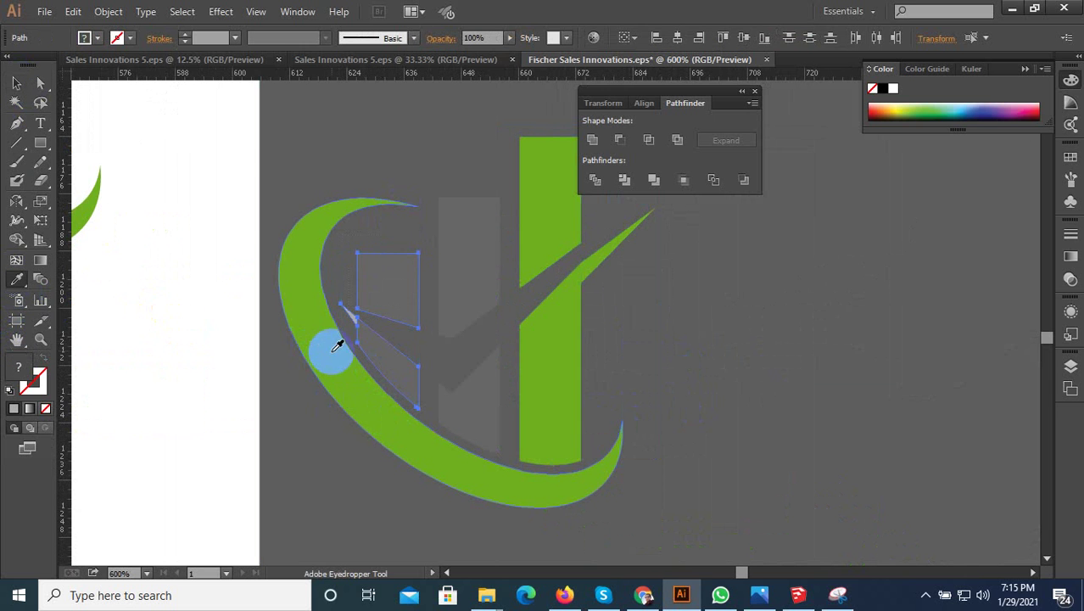
pyautogui.click(340, 349)
pyautogui.click(16, 82)
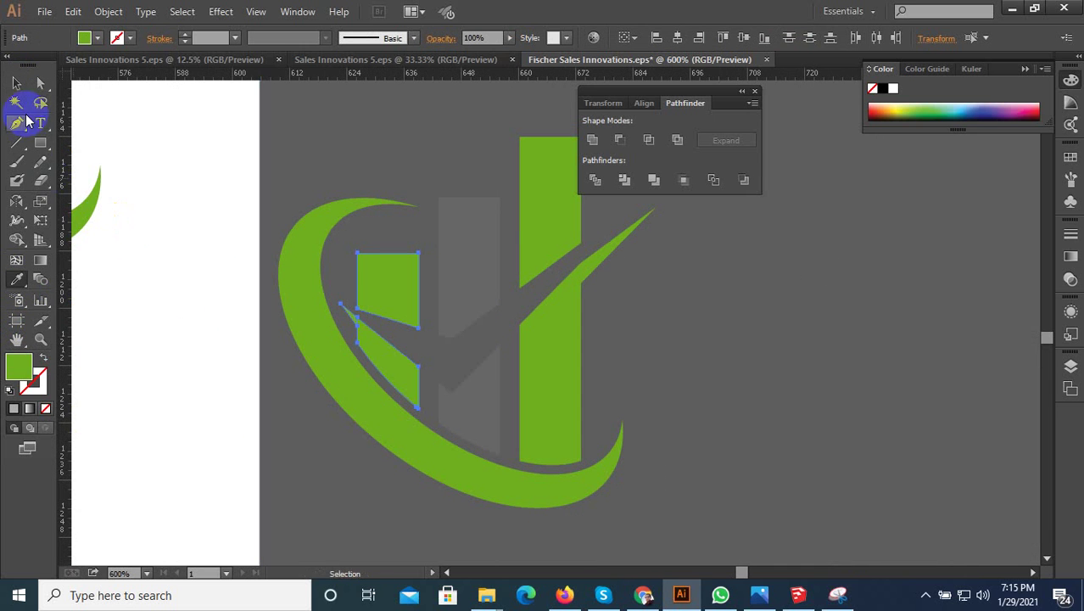
# Make the middle bar black by sampling the house logo, then deselect
pyautogui.click(478, 337)
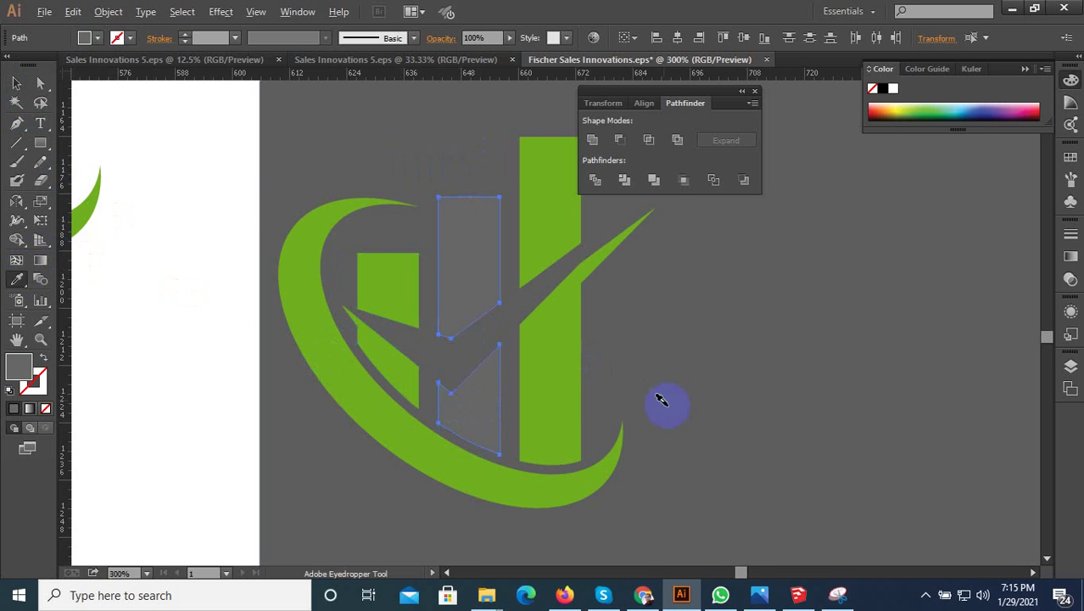
pyautogui.scroll(-2, 662, 401)
pyautogui.scroll(-1, 721, 369)
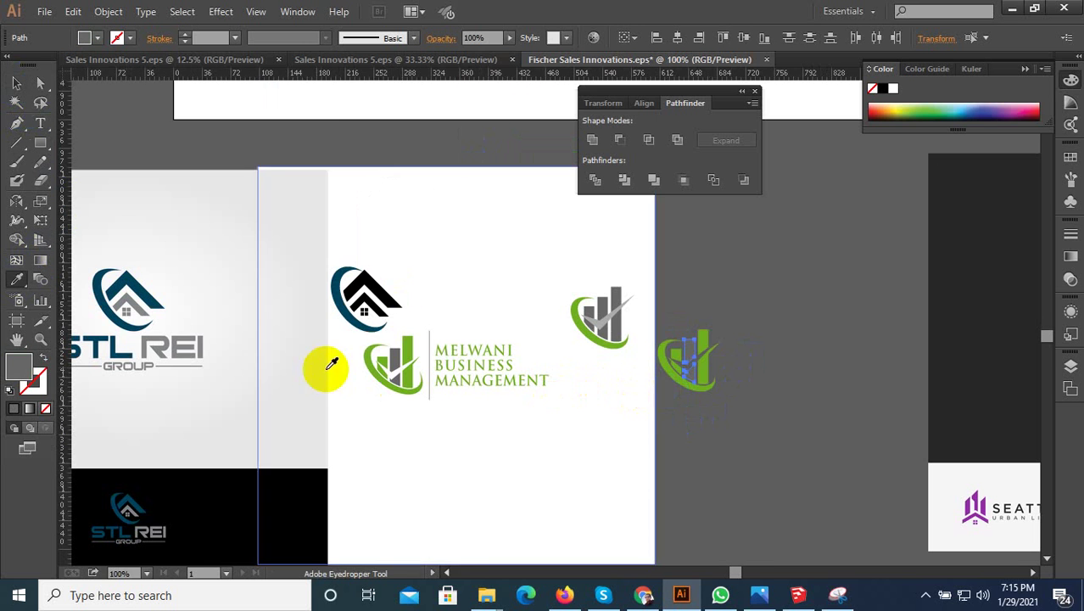
pyautogui.click(391, 284)
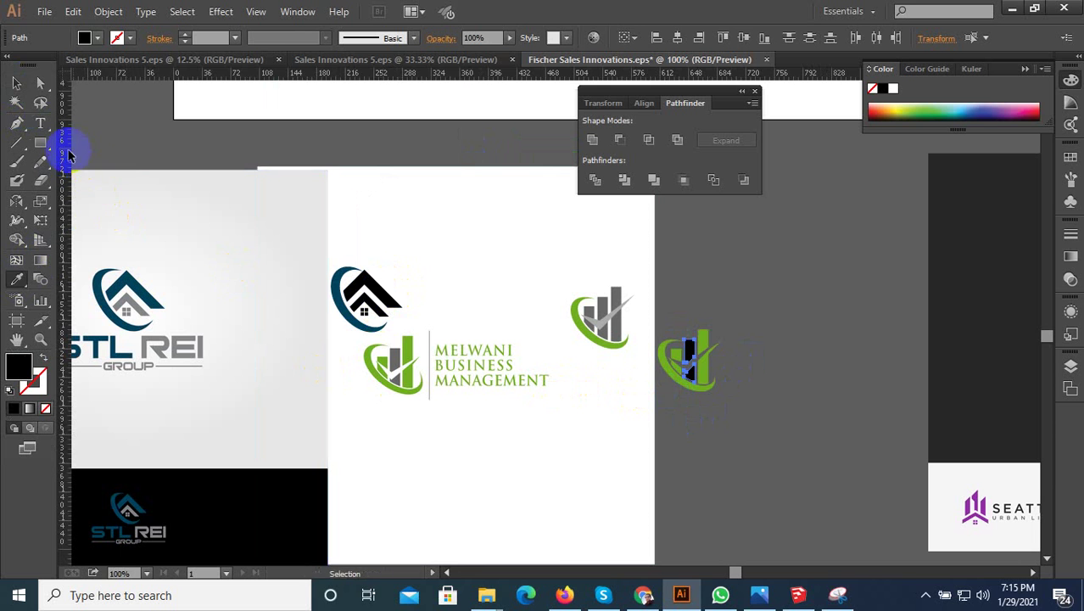
pyautogui.click(17, 83)
pyautogui.click(752, 417)
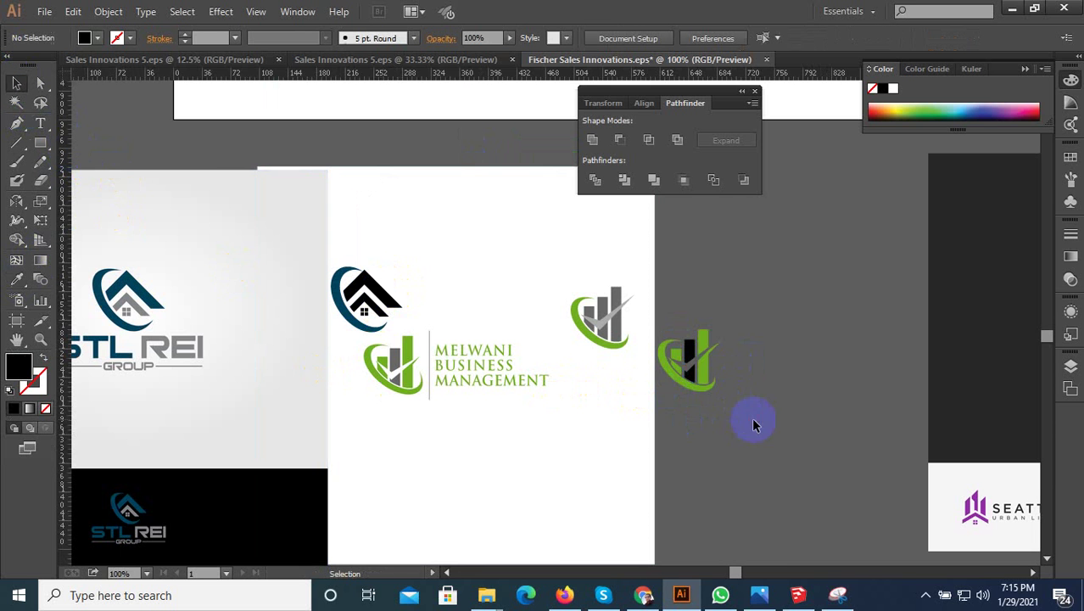
pyautogui.scroll(2, 726, 427)
pyautogui.scroll(2, 729, 428)
pyautogui.scroll(-2, 338, 442)
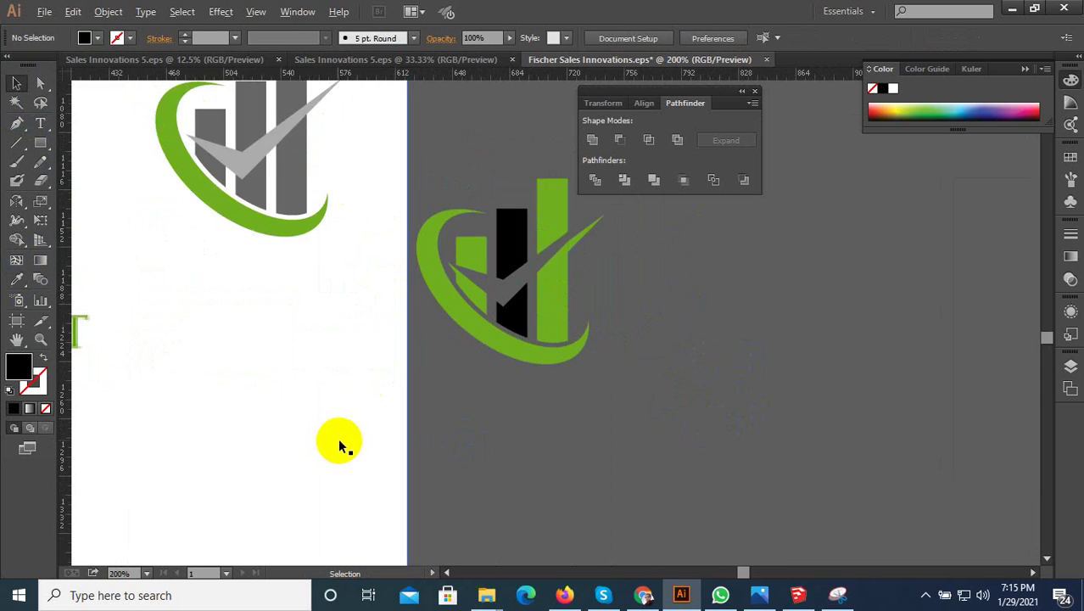
# Marquee-select every piece of the logo copy, Group them, and deselect
pyautogui.scroll(2, 520, 387)
pyautogui.moveTo(533, 437)
pyautogui.mouseDown()
pyautogui.moveTo(345, 272)
pyautogui.moveTo(369, 244)
pyautogui.mouseUp()
pyautogui.rightClick(399, 303)
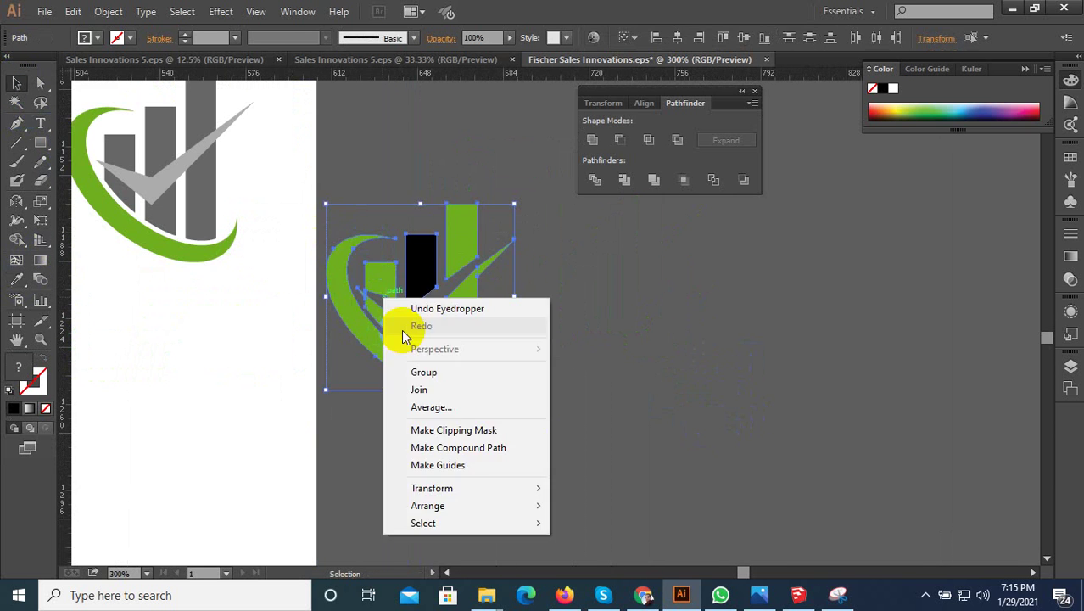
pyautogui.click(402, 369)
pyautogui.click(530, 400)
pyautogui.scroll(-3, 531, 400)
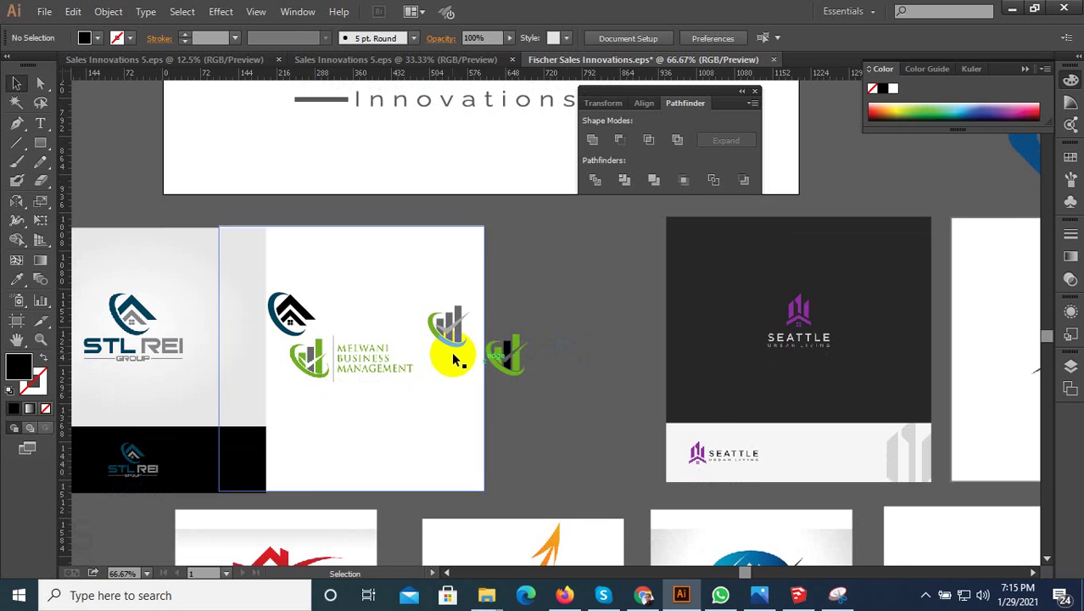
pyautogui.scroll(-2, 448, 356)
pyautogui.scroll(1, 528, 370)
pyautogui.scroll(-1, 543, 360)
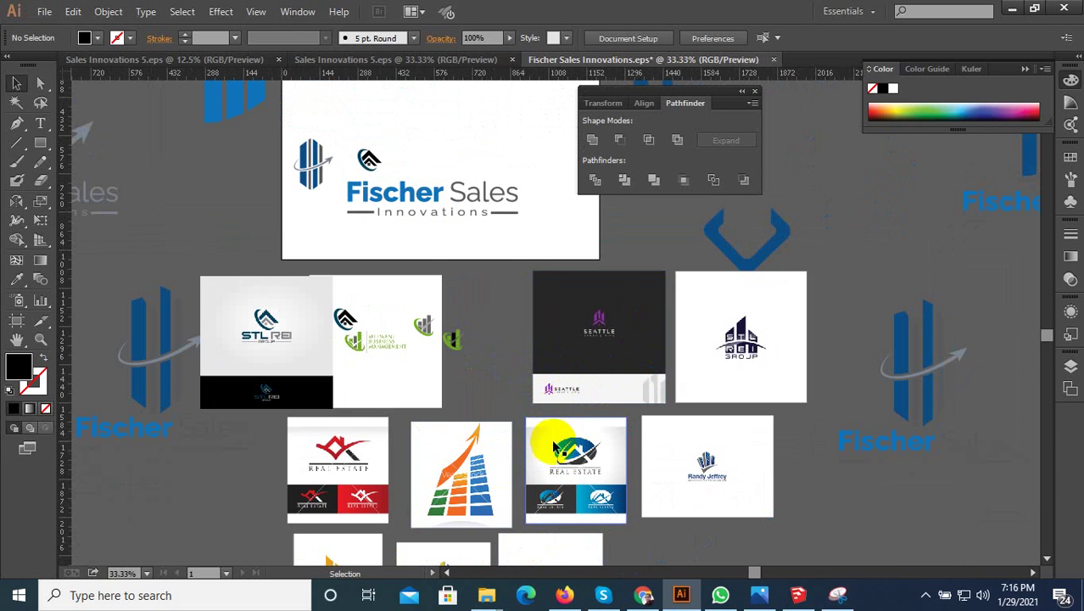
pyautogui.moveTo(494, 390); pyautogui.dragTo(476, 332)
pyautogui.scroll(1, 476, 333)
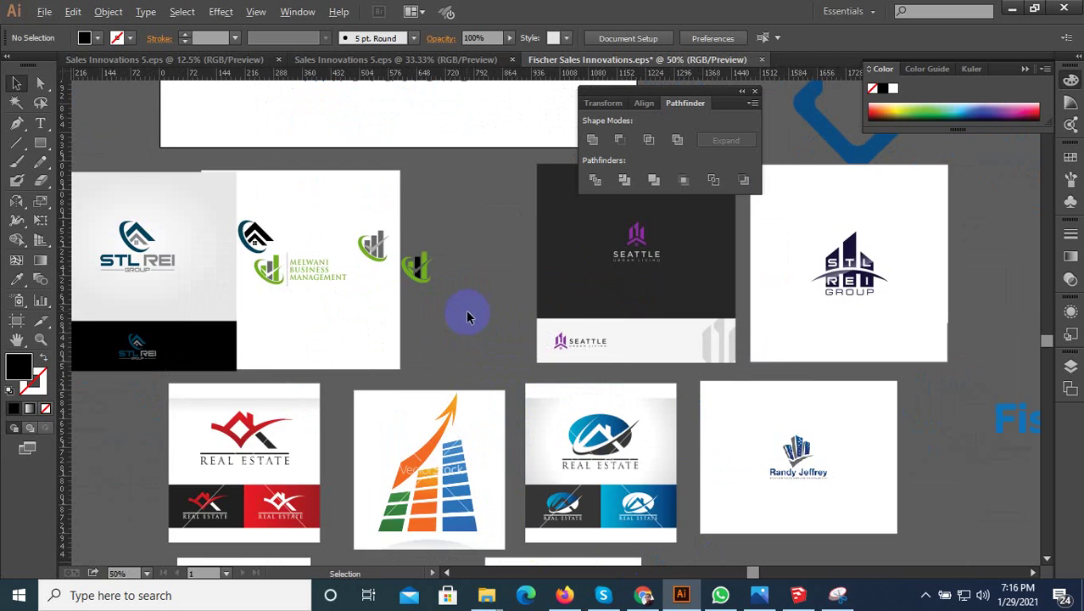
pyautogui.scroll(-1, 467, 316)
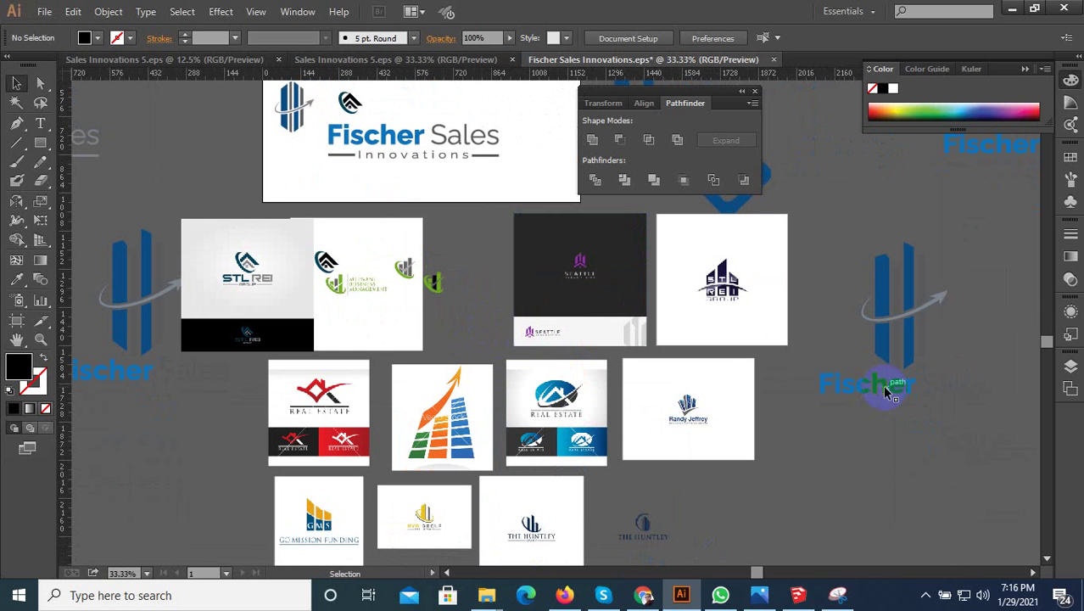